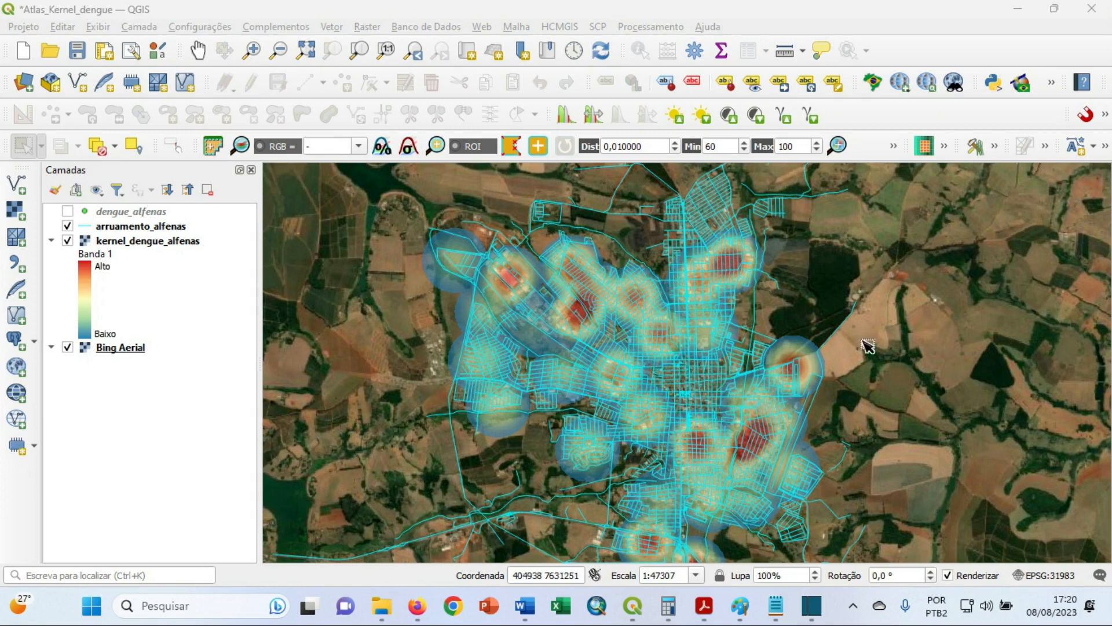
Examine the dengue kernel hotspots over the street network, from the northwest of the city to the northeast and southeast.
scroll(753, 337, up, 1)
scroll(585, 342, up, 1)
drag(517, 281, 735, 388)
drag(515, 280, 661, 389)
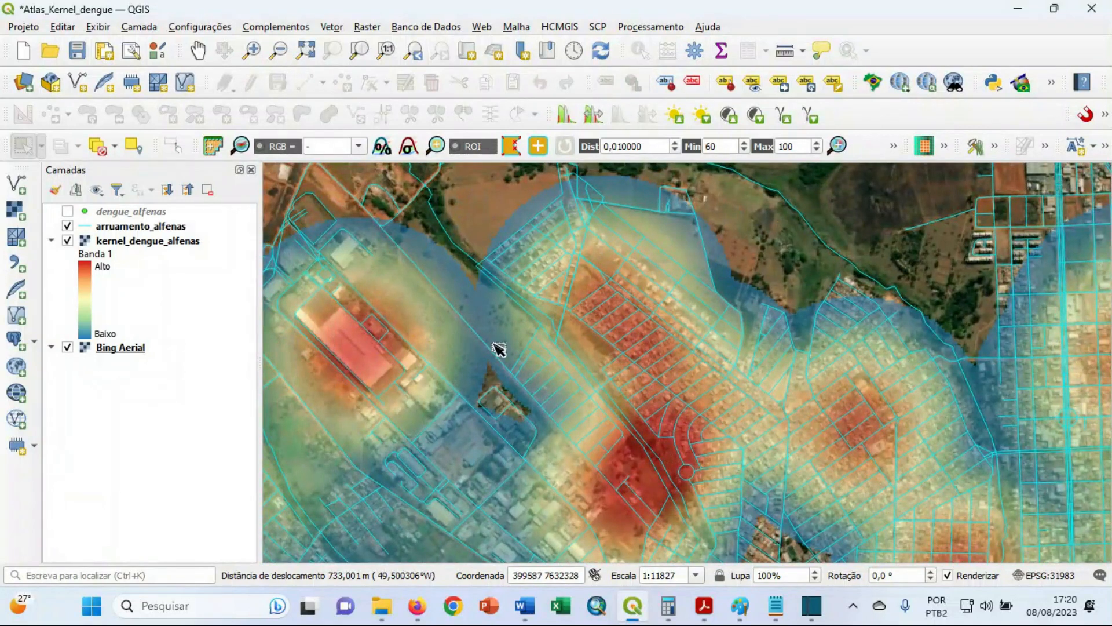
drag(894, 427, 684, 337)
scroll(964, 250, up, 1)
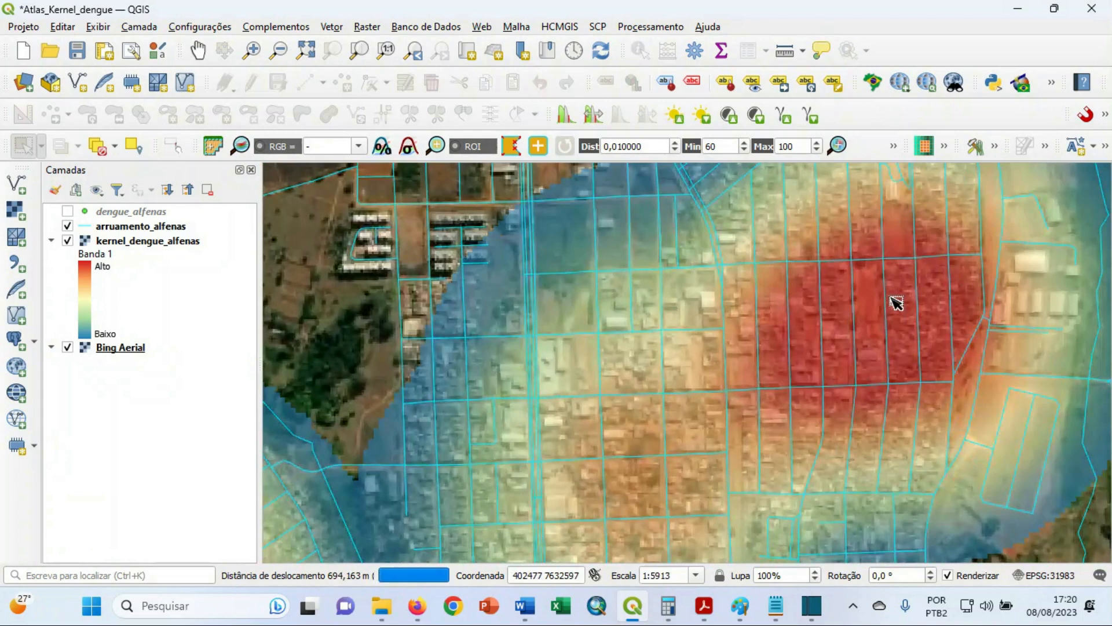
scroll(895, 303, down, 2)
drag(774, 450, 746, 262)
drag(820, 435, 682, 350)
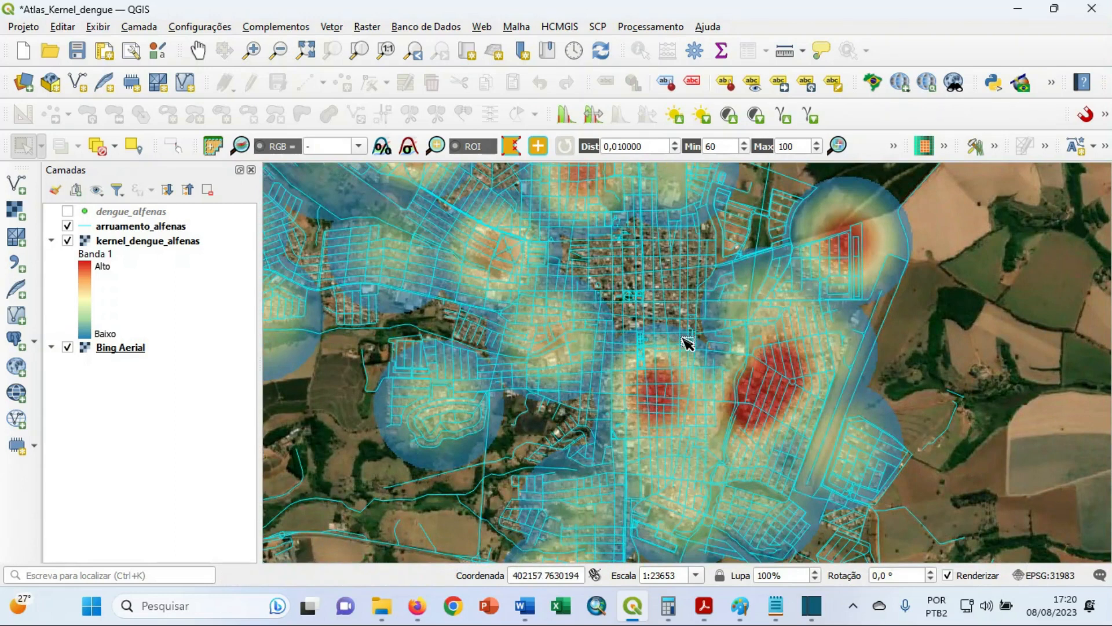
Switch to the "Confecção do atlas" notes in Notepad and highlight the coordinate system item, SRC SIRGAS 2000 23S - 31983.
click(776, 605)
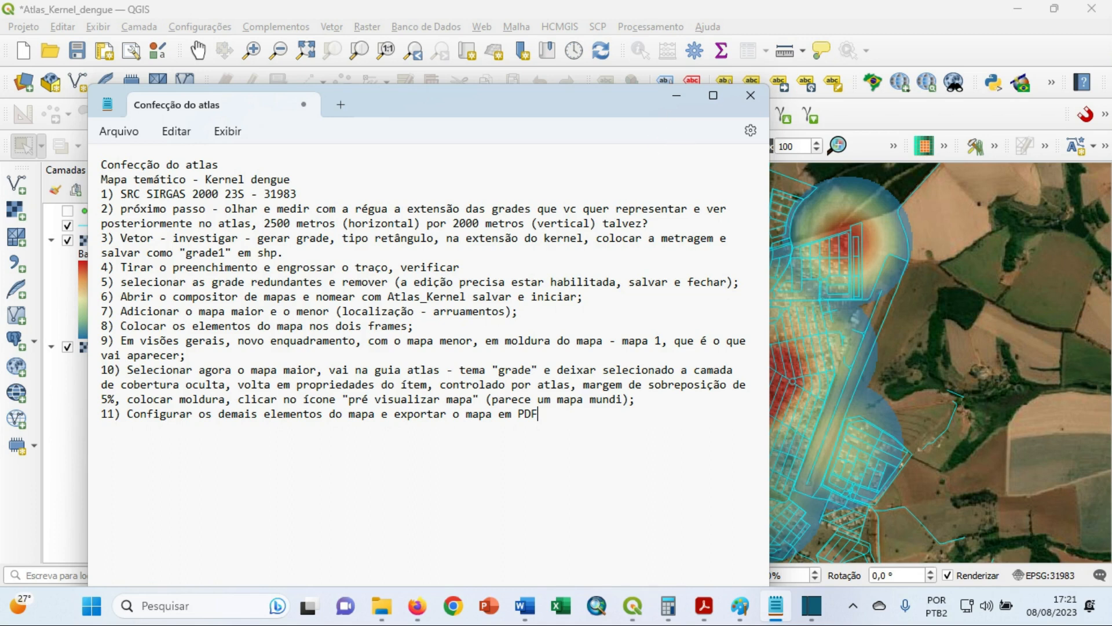
click(1014, 325)
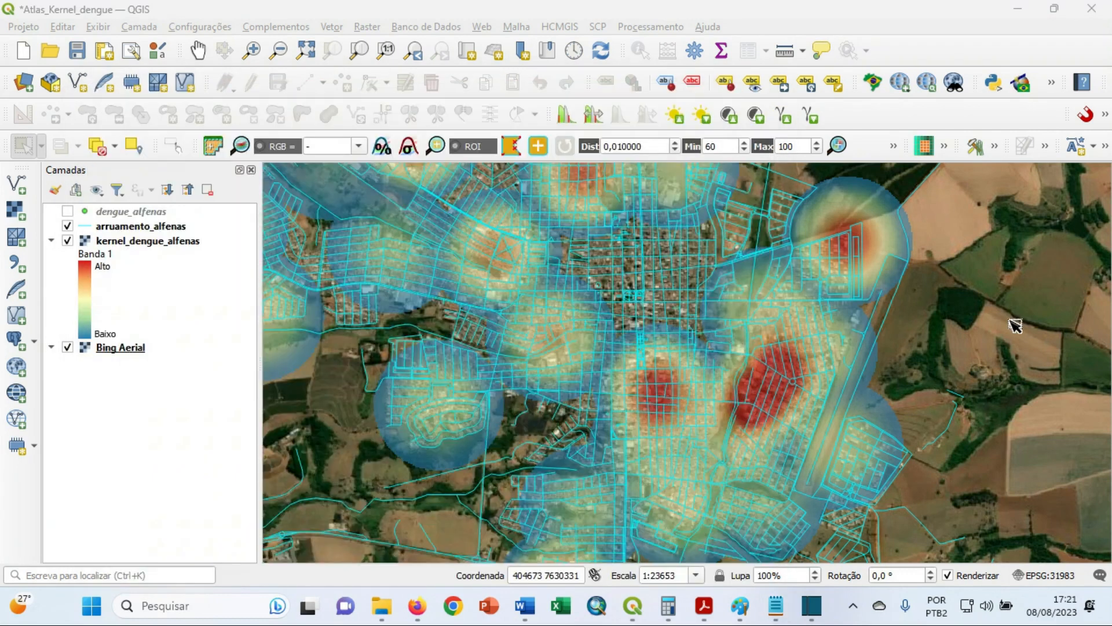
click(776, 606)
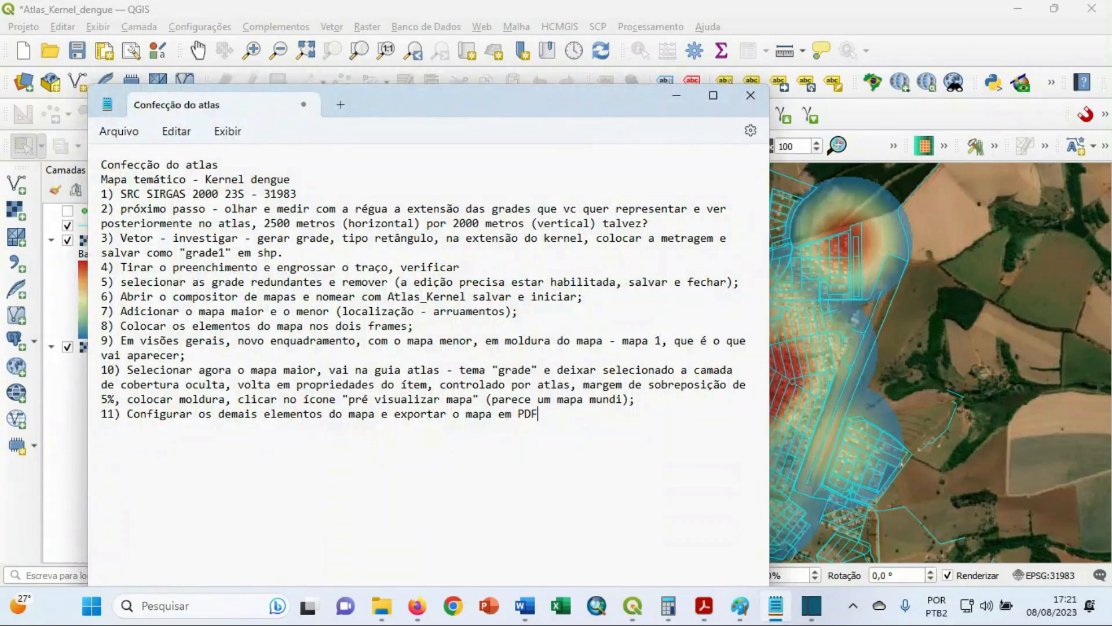
drag(120, 193, 297, 193)
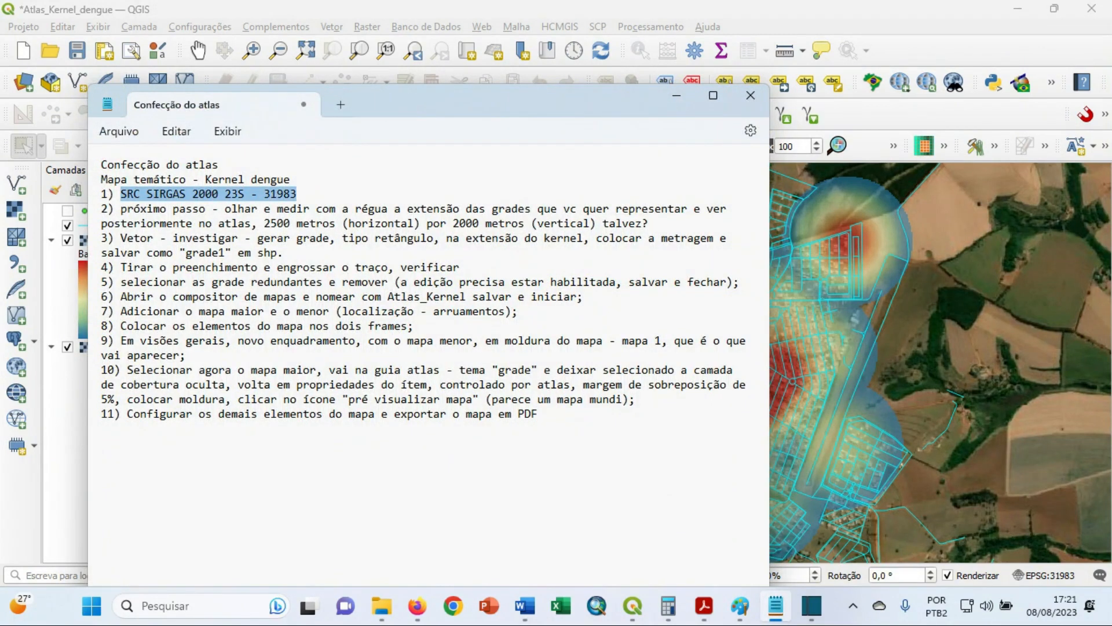
click(679, 95)
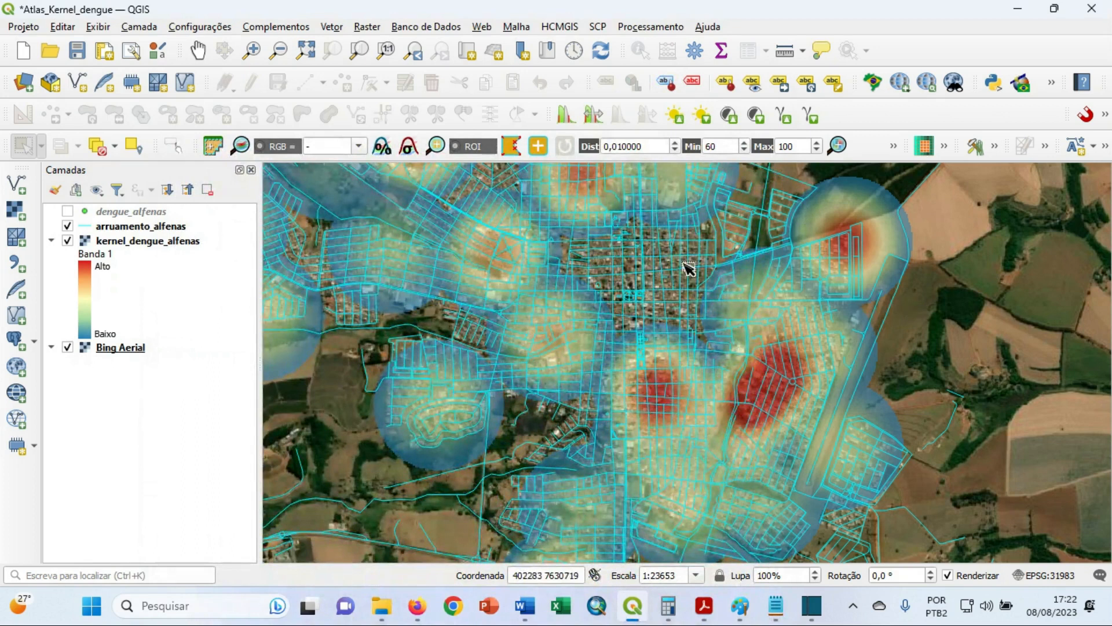
Set the project's coordinate reference system to SIRGAS 2000 / UTM zone 23S (EPSG:31983).
drag(646, 249, 732, 320)
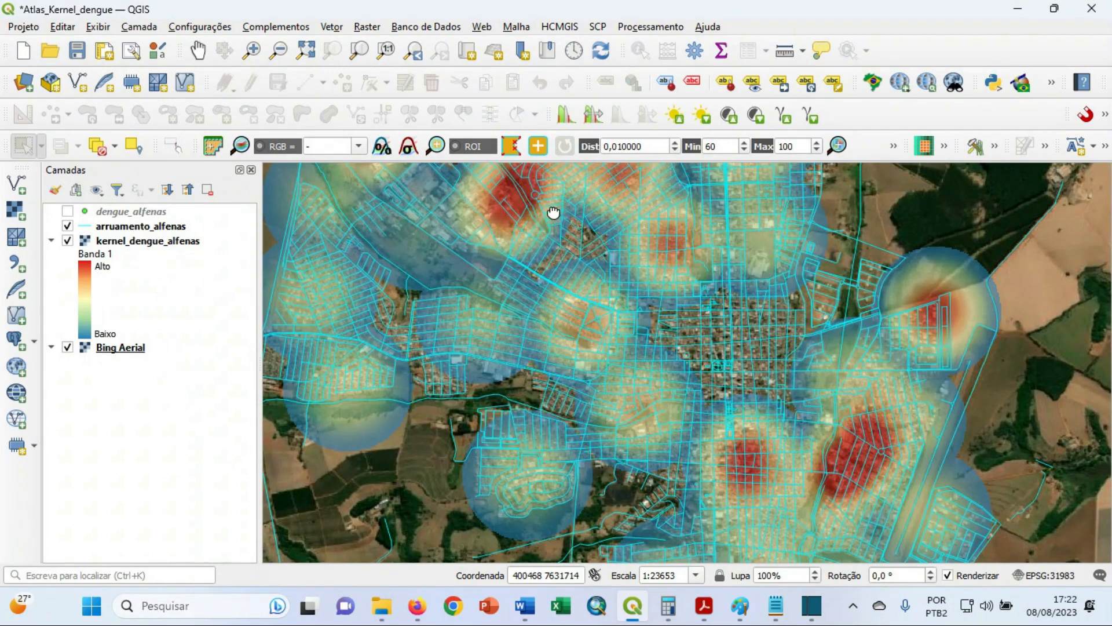
drag(552, 215, 624, 301)
drag(643, 255, 613, 346)
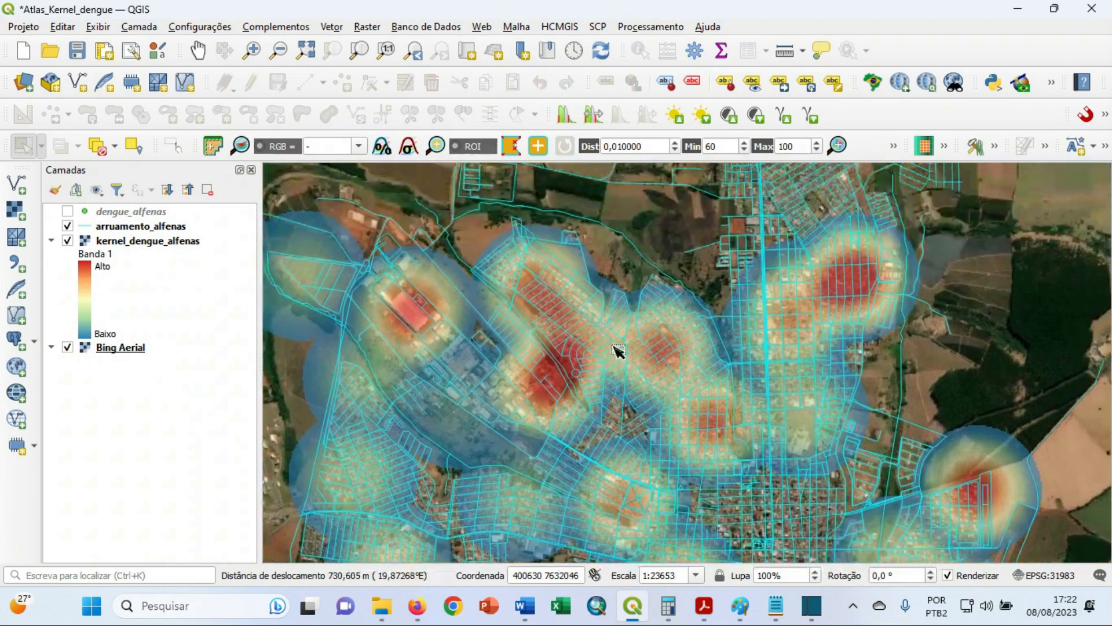
drag(722, 446, 661, 318)
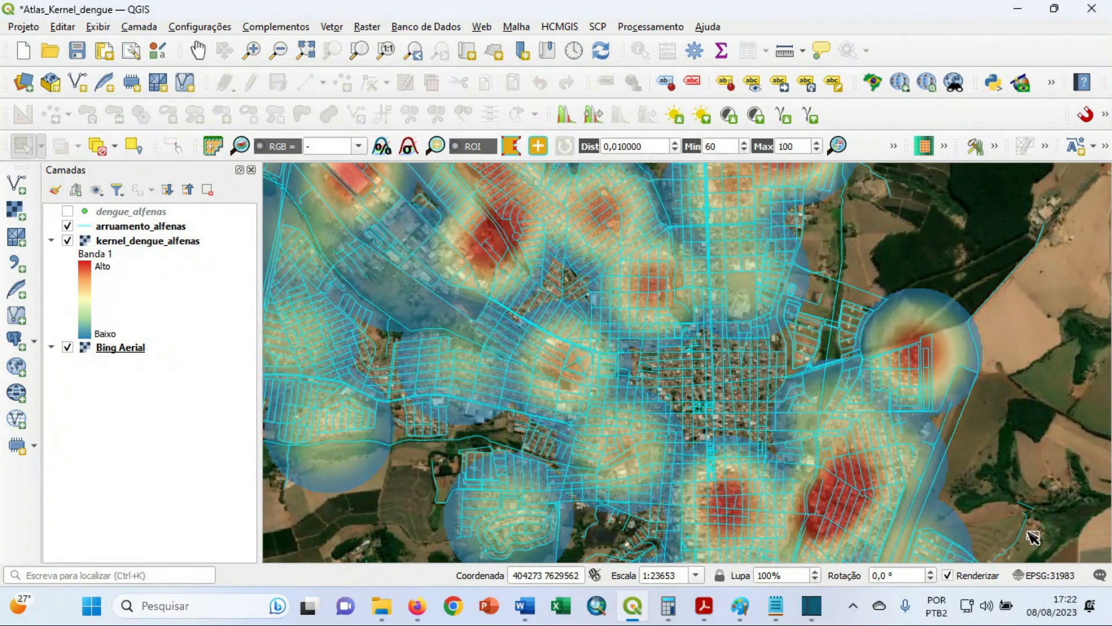
click(1041, 576)
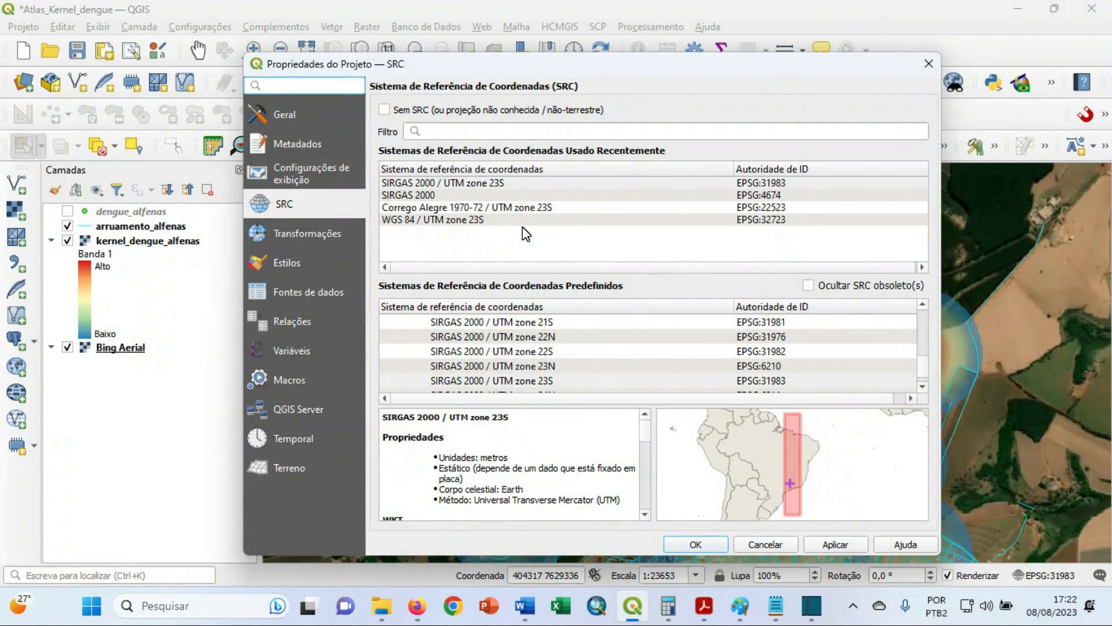
click(531, 183)
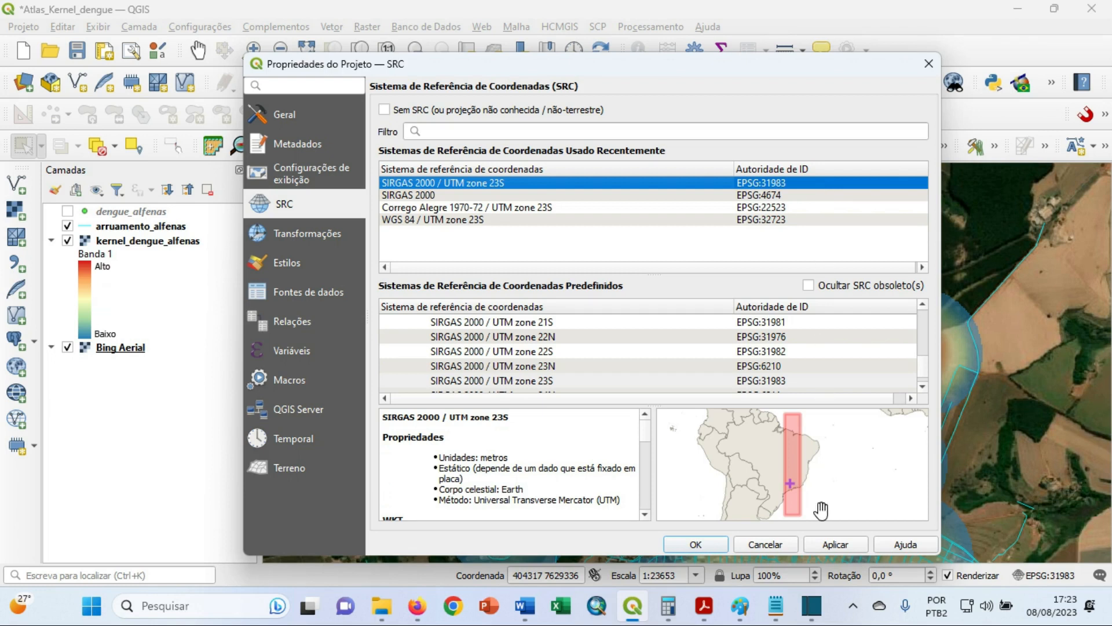
click(824, 543)
click(677, 542)
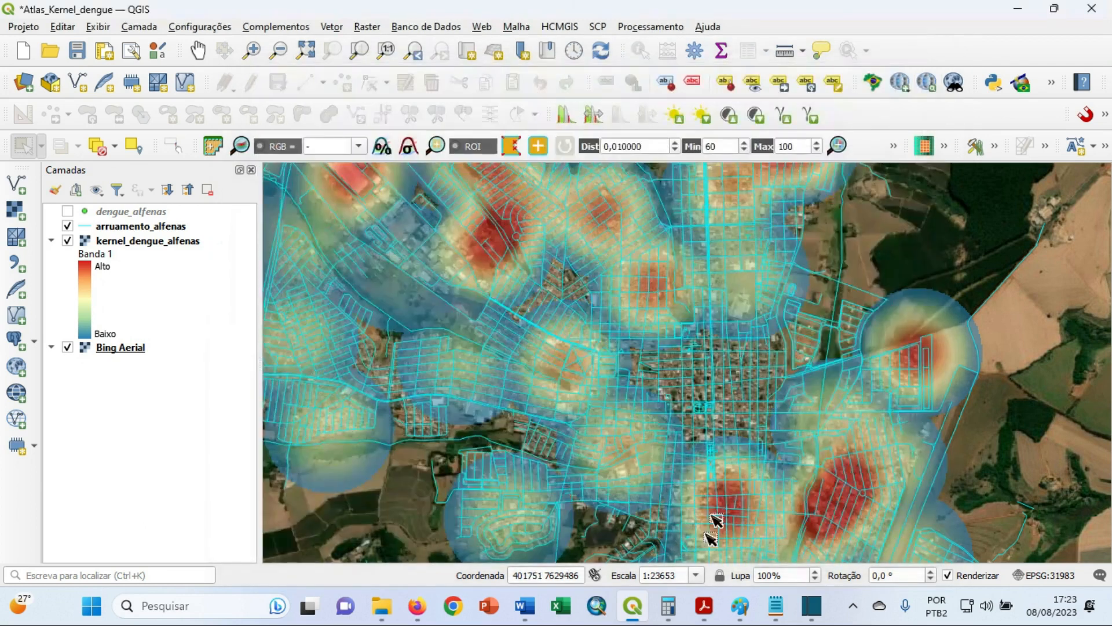
Consult the atlas notes in Notepad again, and inspect the extent and northwestern hotspots of the dengue kernel in QGIS.
click(776, 606)
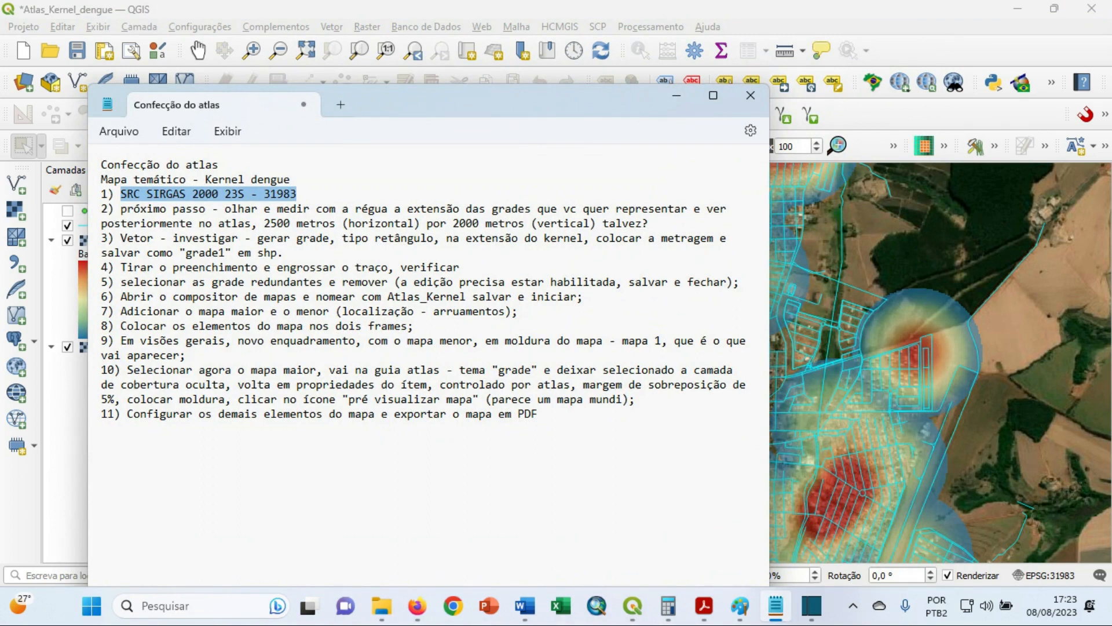
click(677, 99)
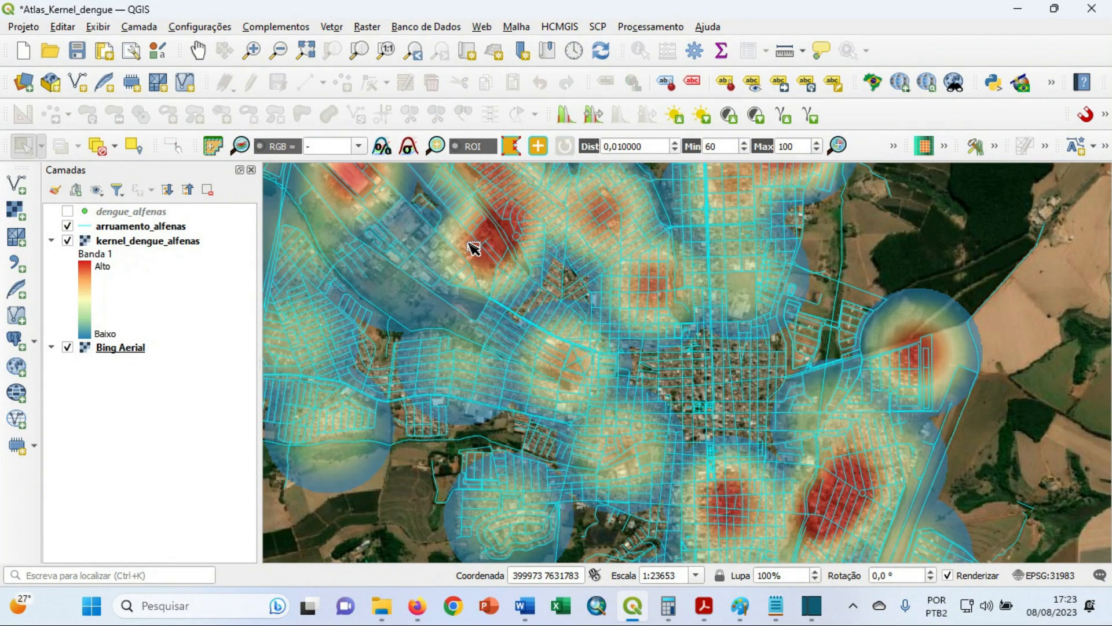
scroll(561, 273, down, 1)
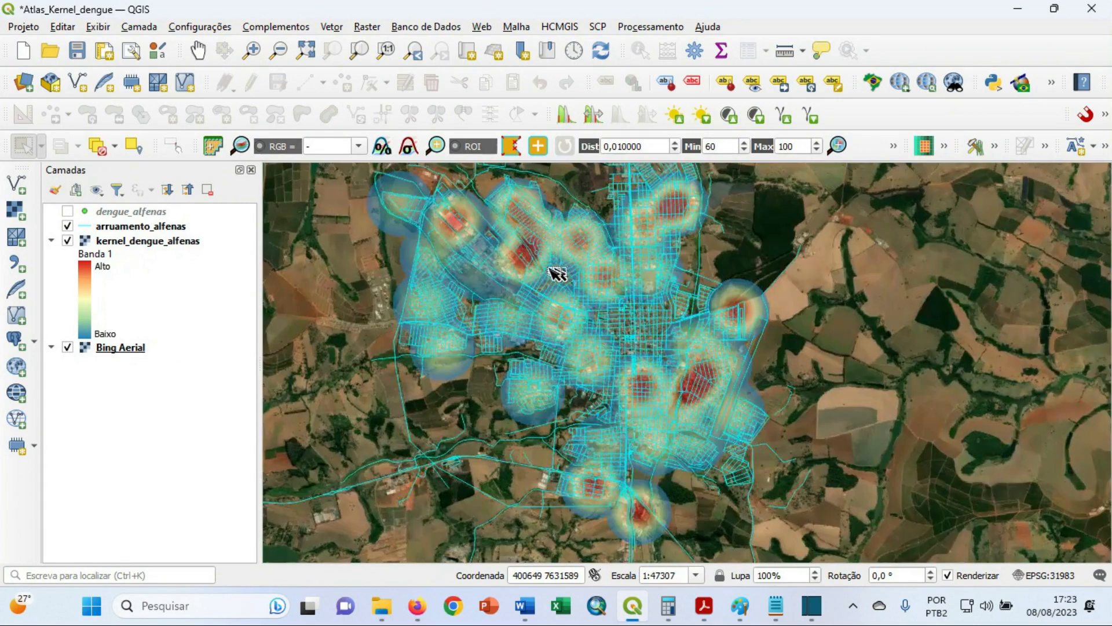
drag(541, 269, 570, 284)
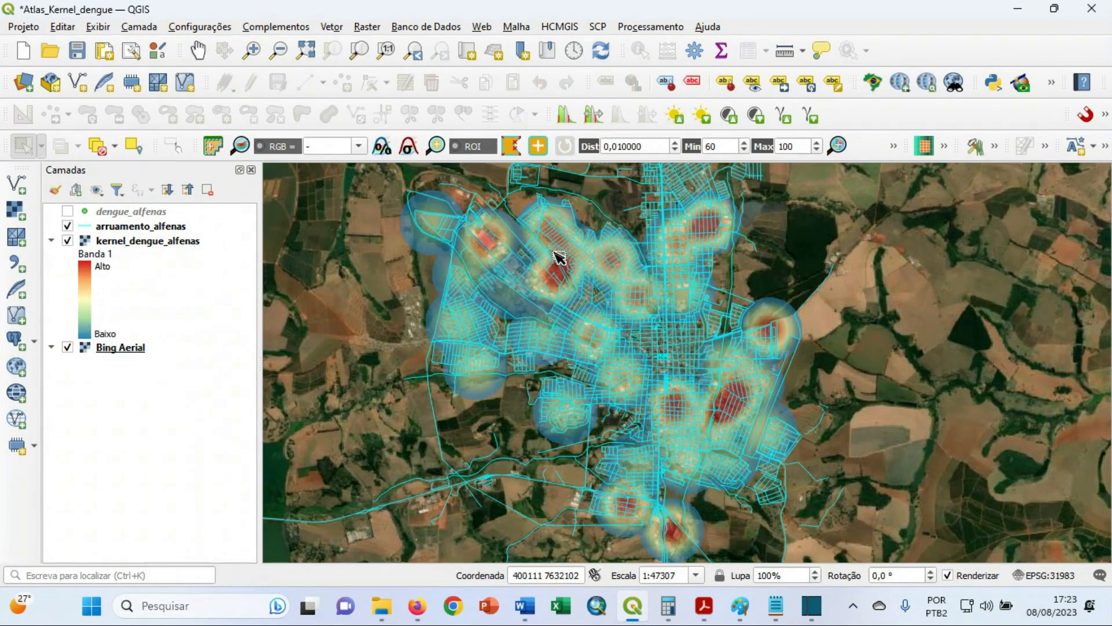
scroll(557, 251, up, 1)
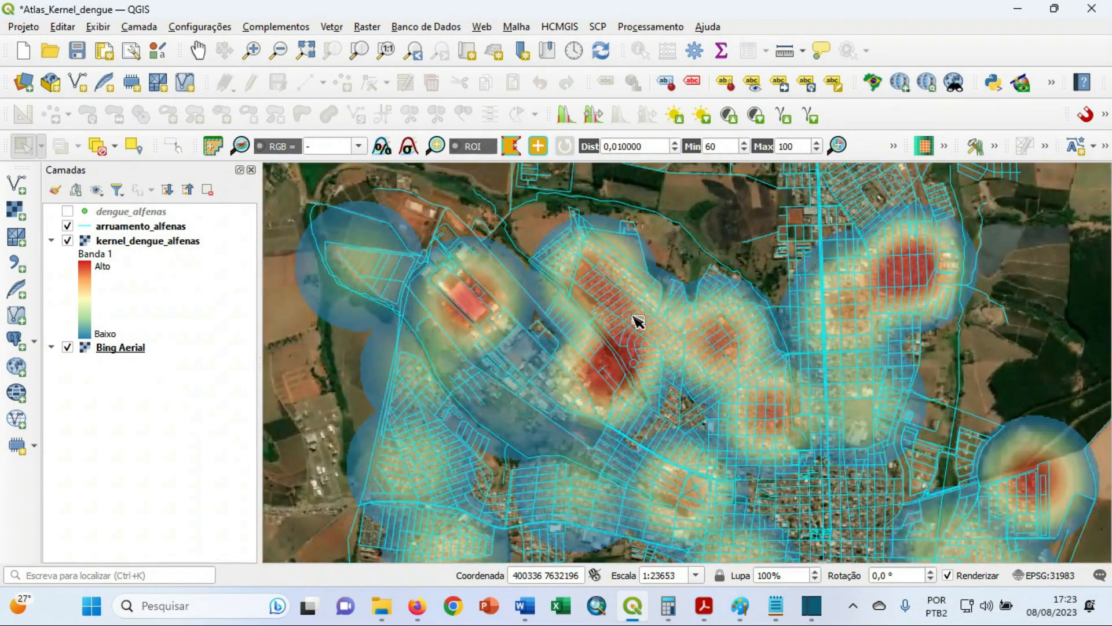
scroll(589, 317, up, 1)
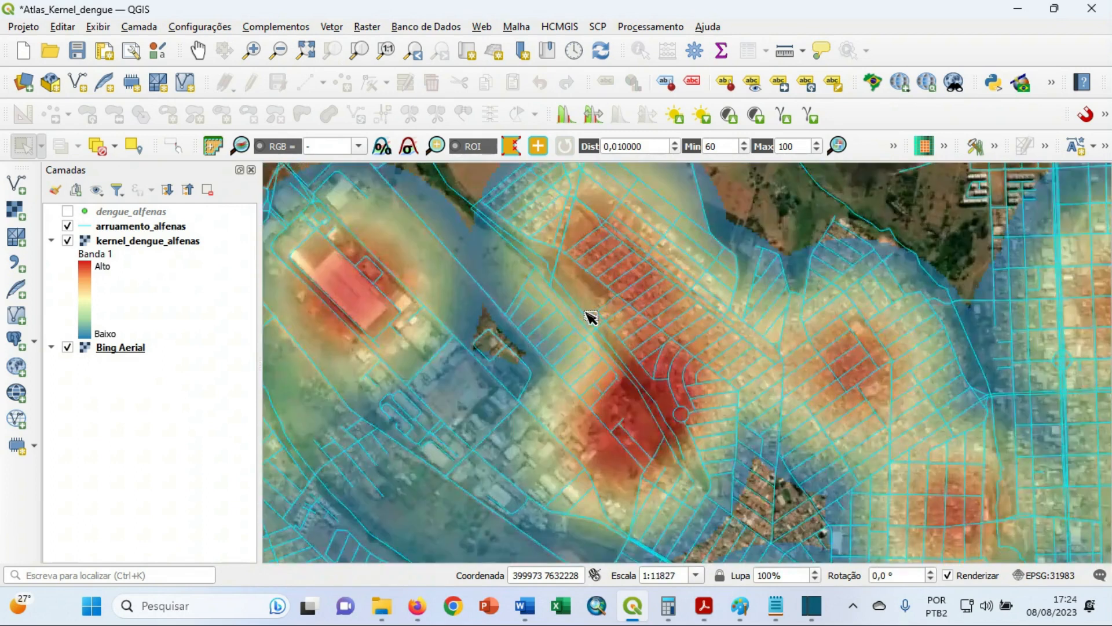
drag(579, 306, 780, 310)
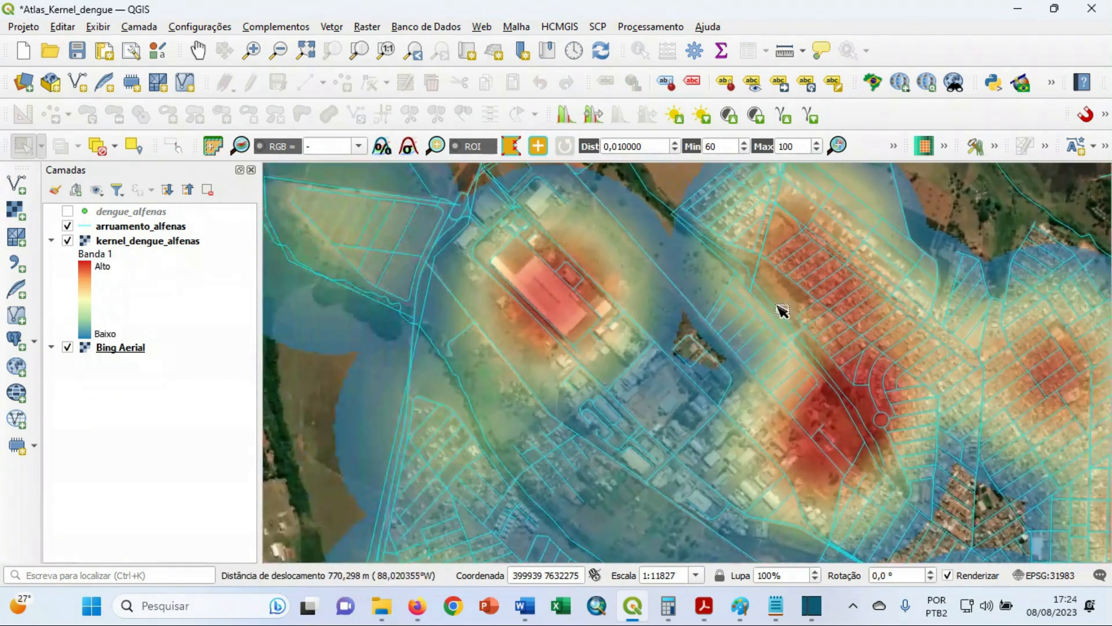
Review the symbology and transparency settings in the properties of the kernel_dengue_alfenas layer.
click(136, 241)
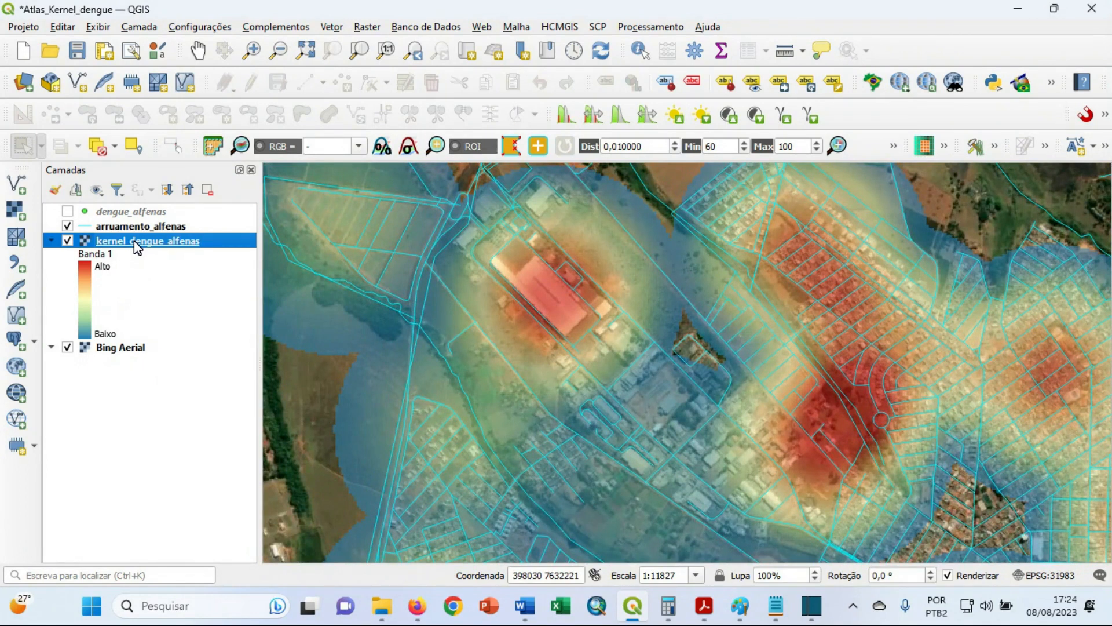
right_click(134, 242)
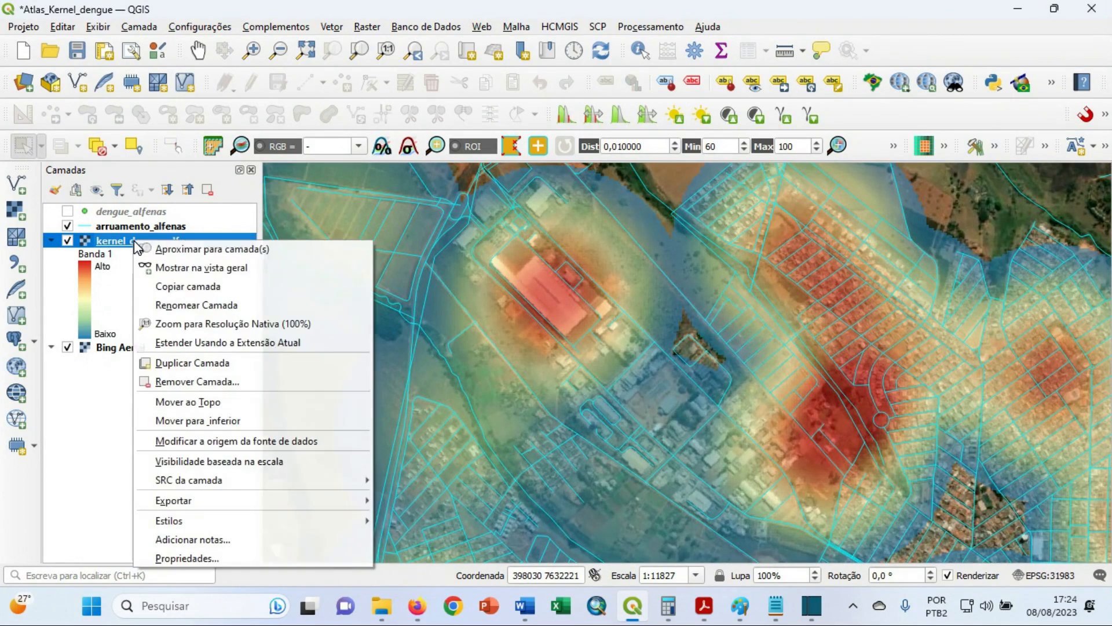
click(250, 558)
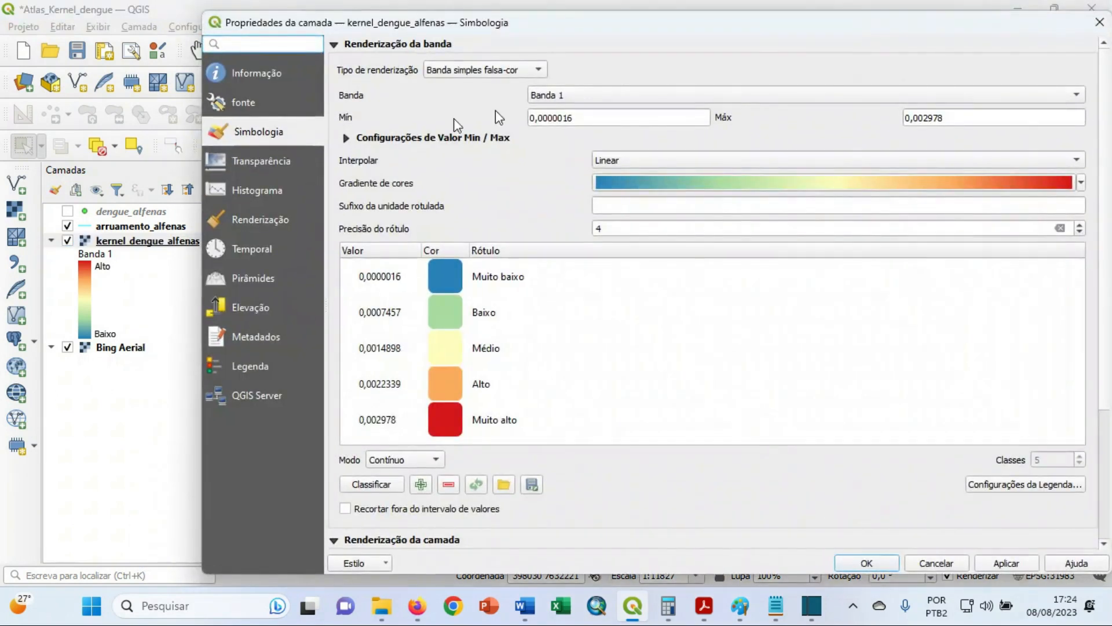
click(262, 159)
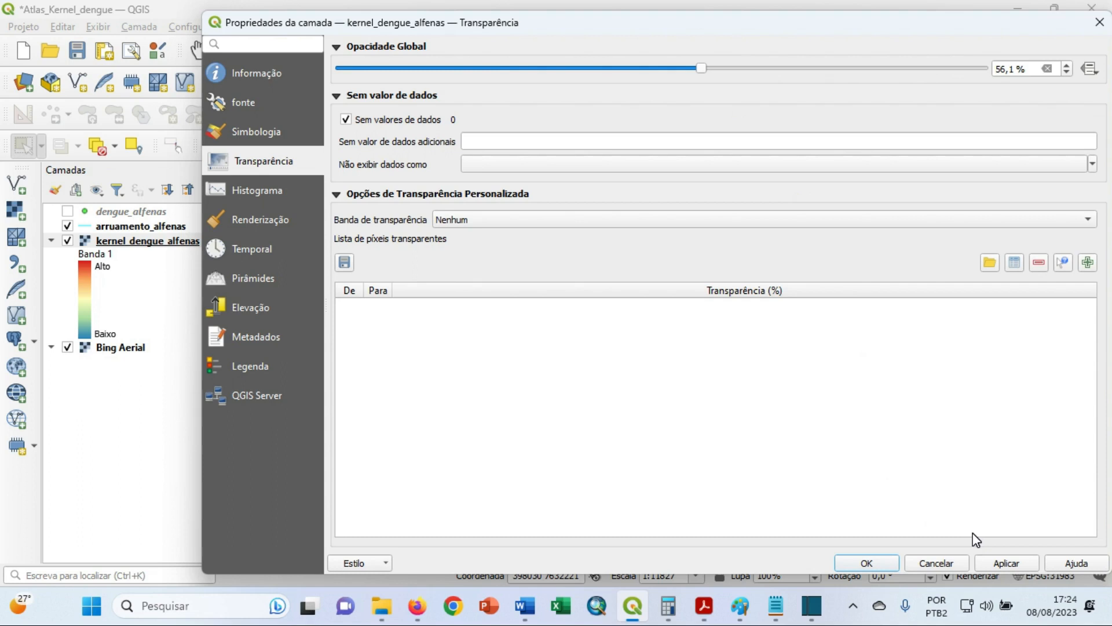
click(866, 563)
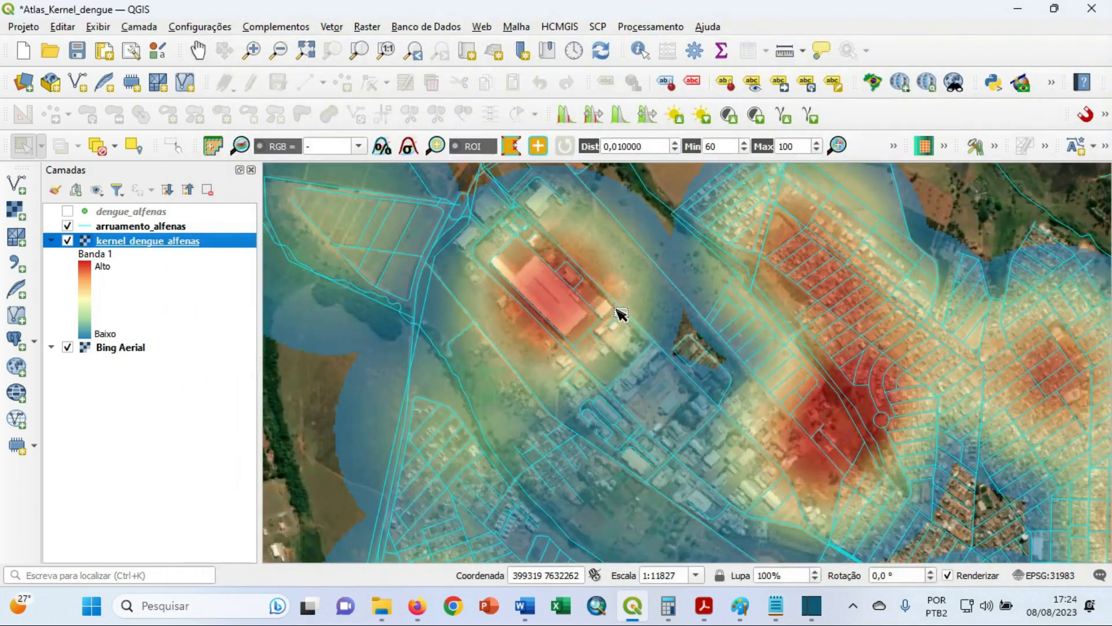
Examine the kernel hotspots and street blocks across the northern part of the city, from northwest to northeast.
drag(618, 311, 596, 355)
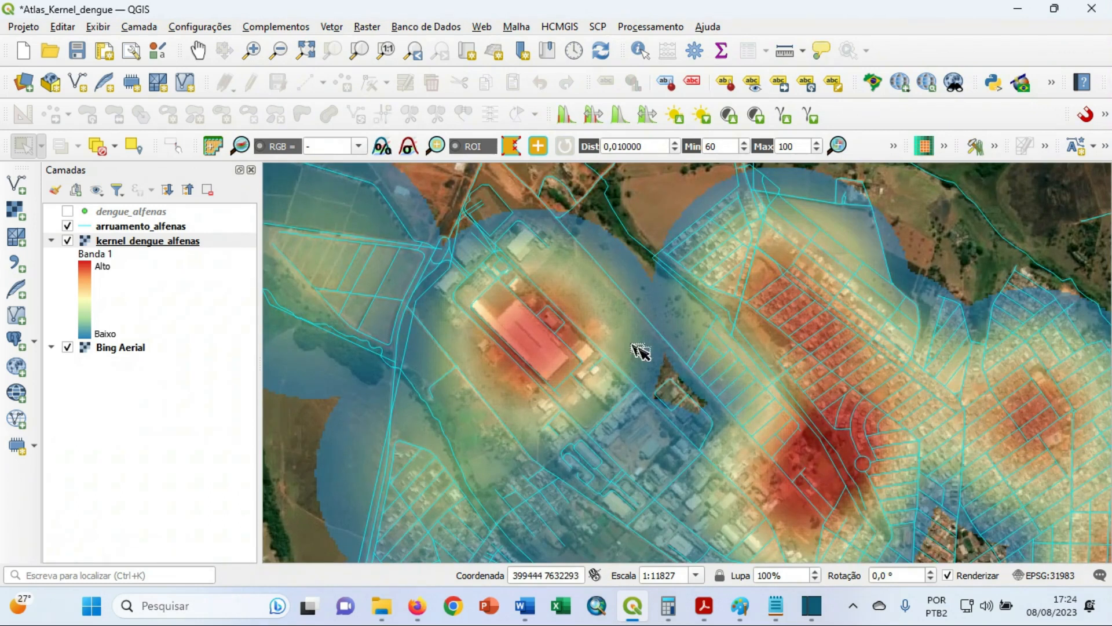
drag(653, 360, 651, 333)
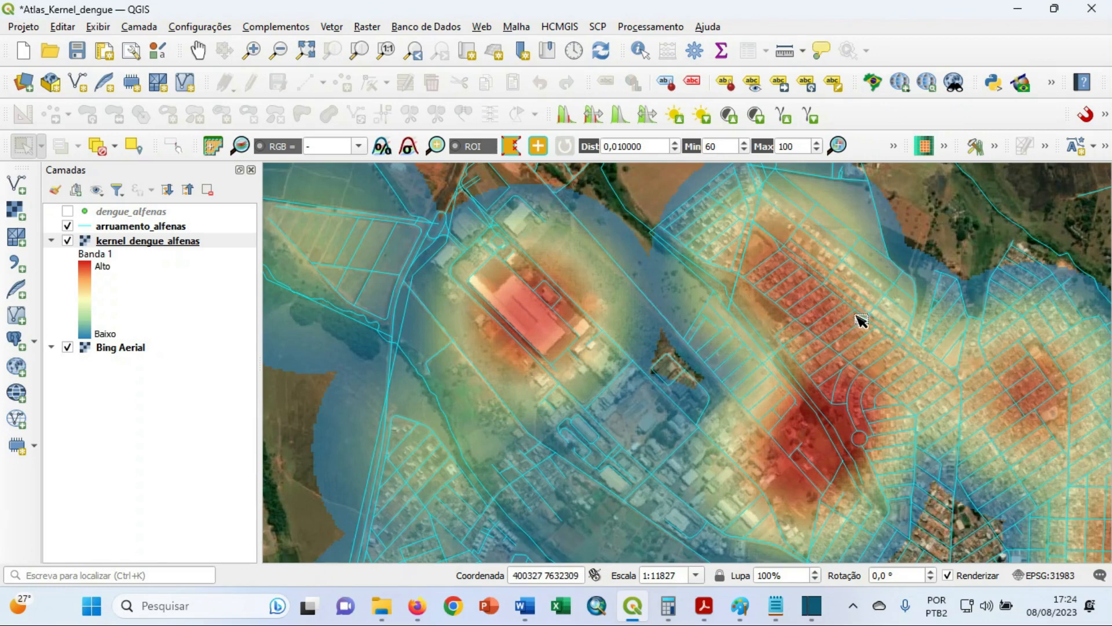
scroll(861, 318, down, 1)
drag(978, 365, 727, 348)
scroll(759, 296, up, 2)
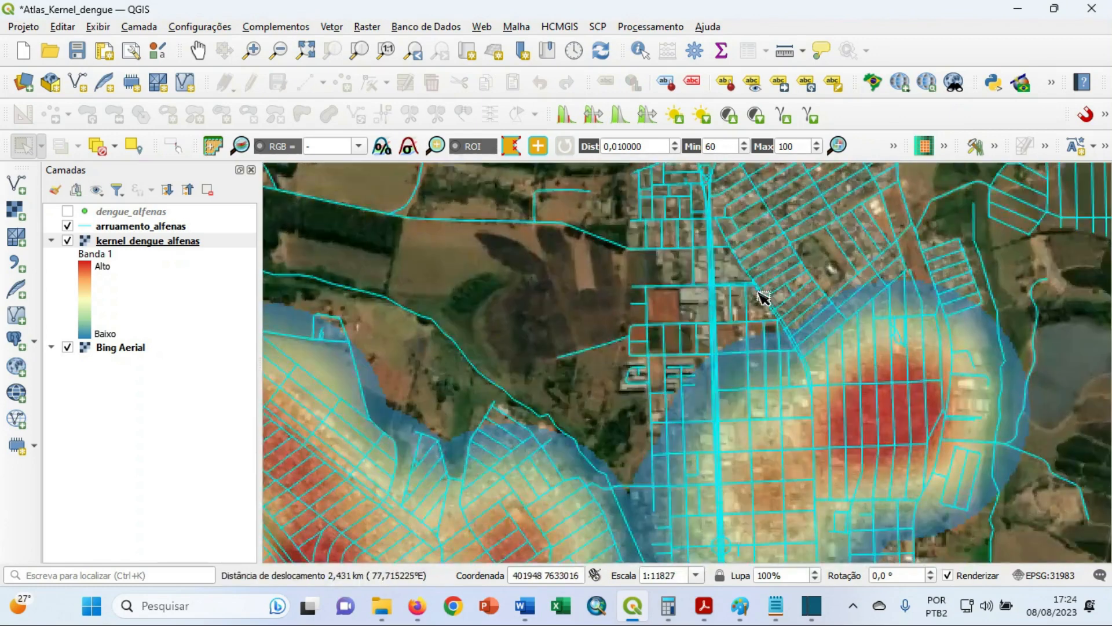
scroll(767, 295, down, 1)
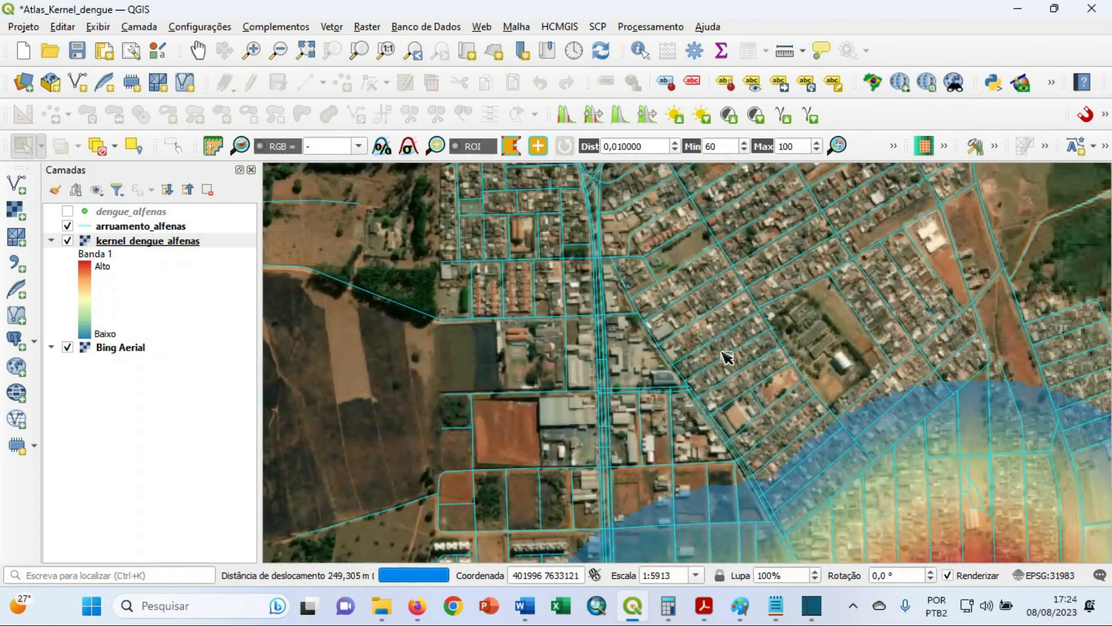
drag(734, 367, 726, 316)
drag(630, 463, 681, 343)
scroll(831, 331, up, 1)
drag(834, 325, 771, 366)
scroll(771, 366, down, 1)
drag(644, 439, 747, 287)
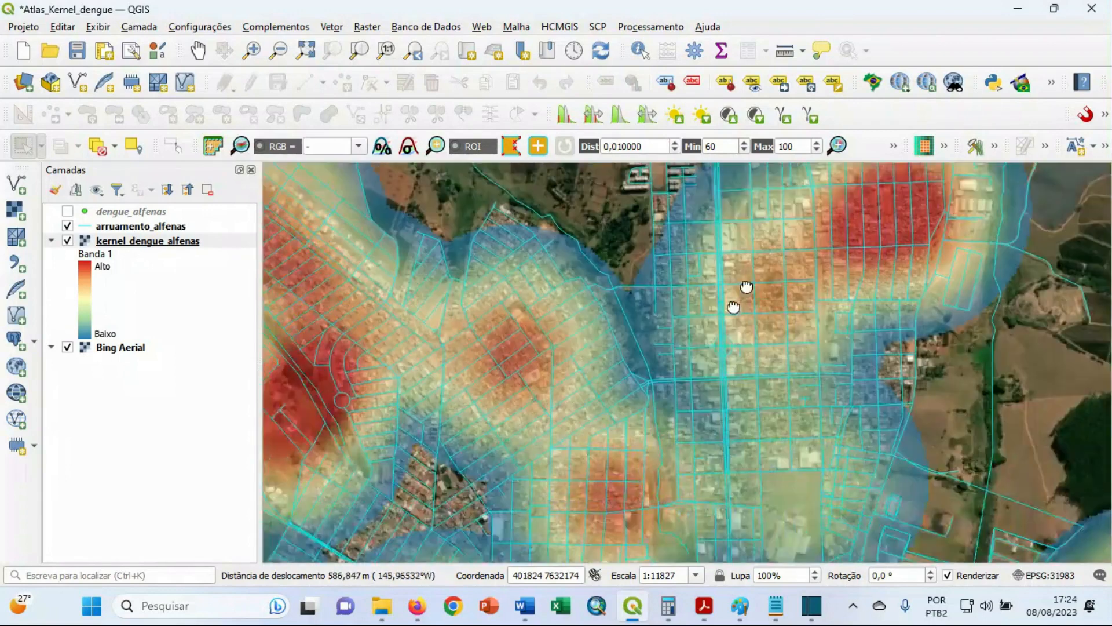
Examine the central street grid outside the kernel coverage and the hotspots surrounding it.
scroll(747, 287, down, 1)
drag(586, 441, 660, 304)
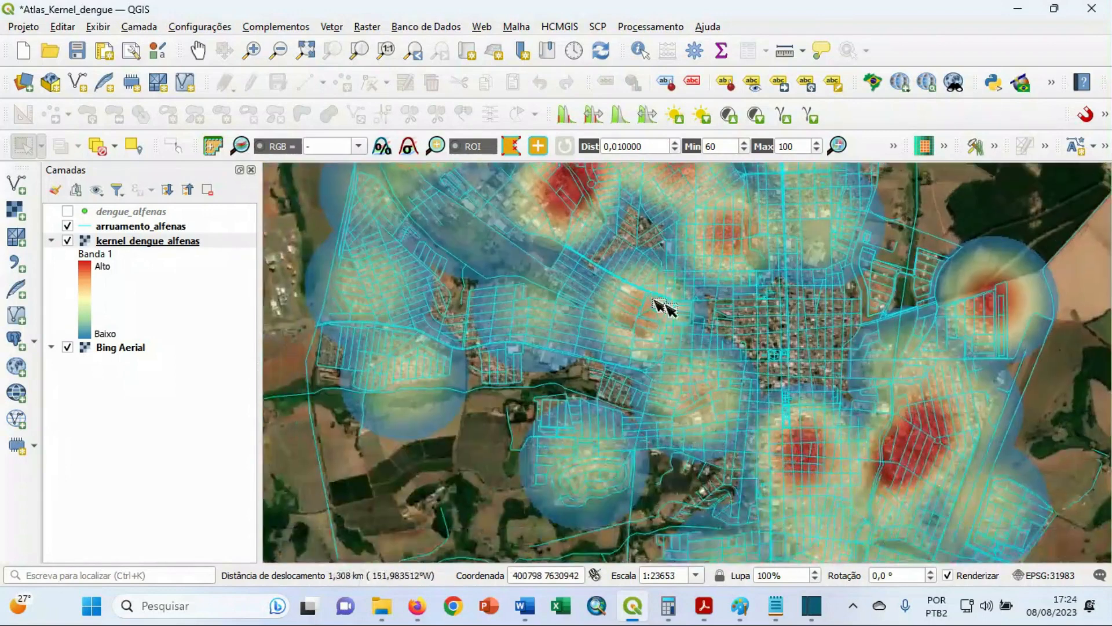
drag(826, 458, 799, 411)
scroll(767, 253, up, 1)
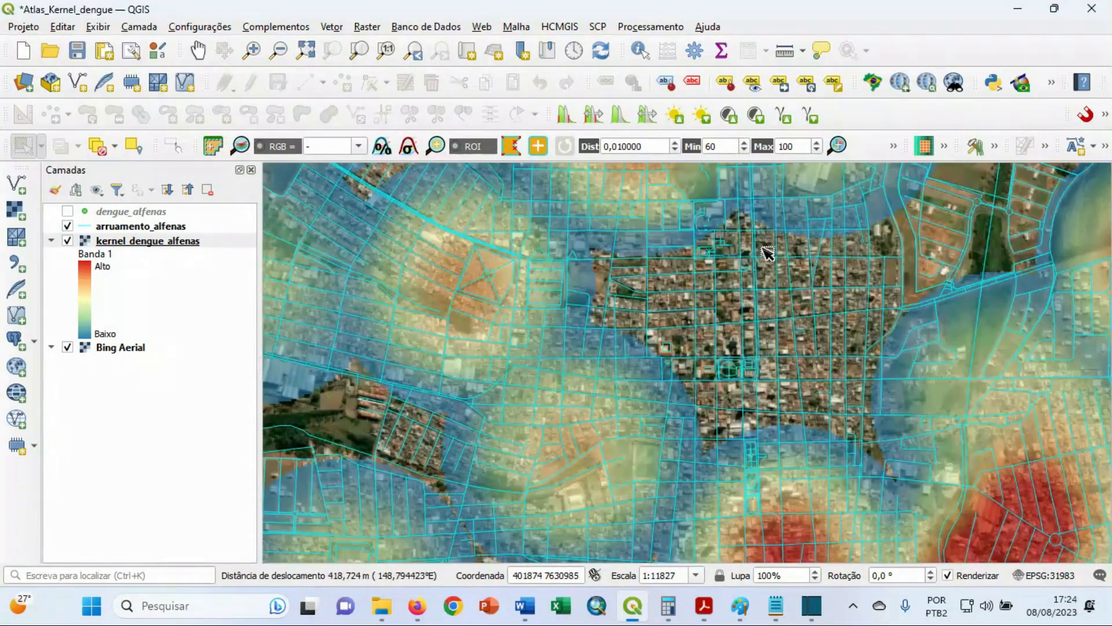
scroll(747, 260, up, 1)
scroll(738, 264, down, 1)
drag(664, 274, 663, 366)
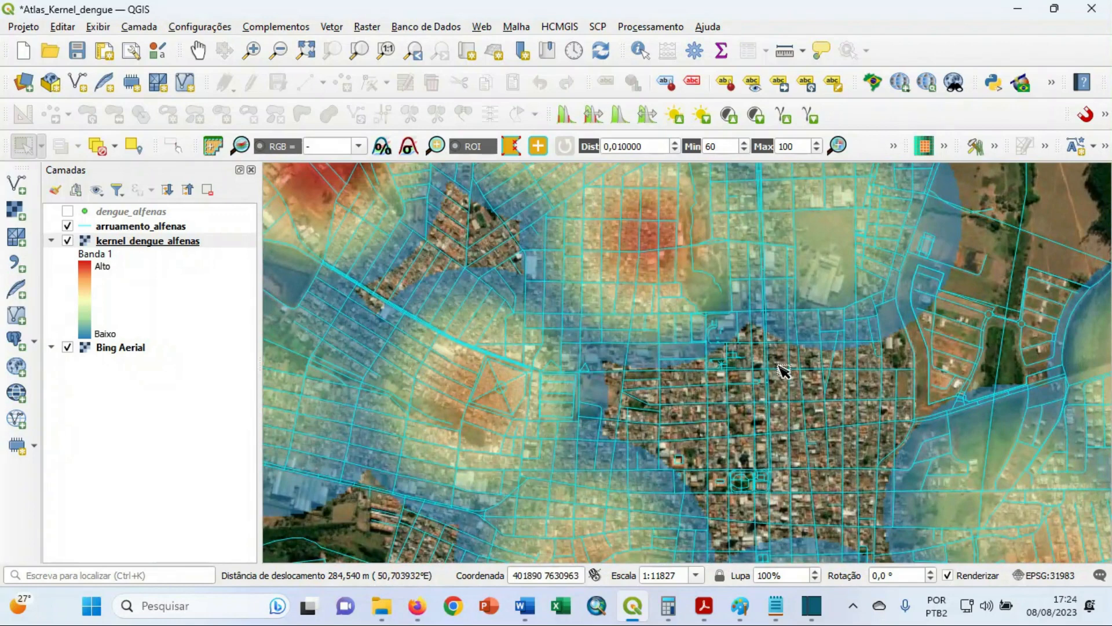
drag(789, 409, 731, 319)
scroll(757, 322, down, 1)
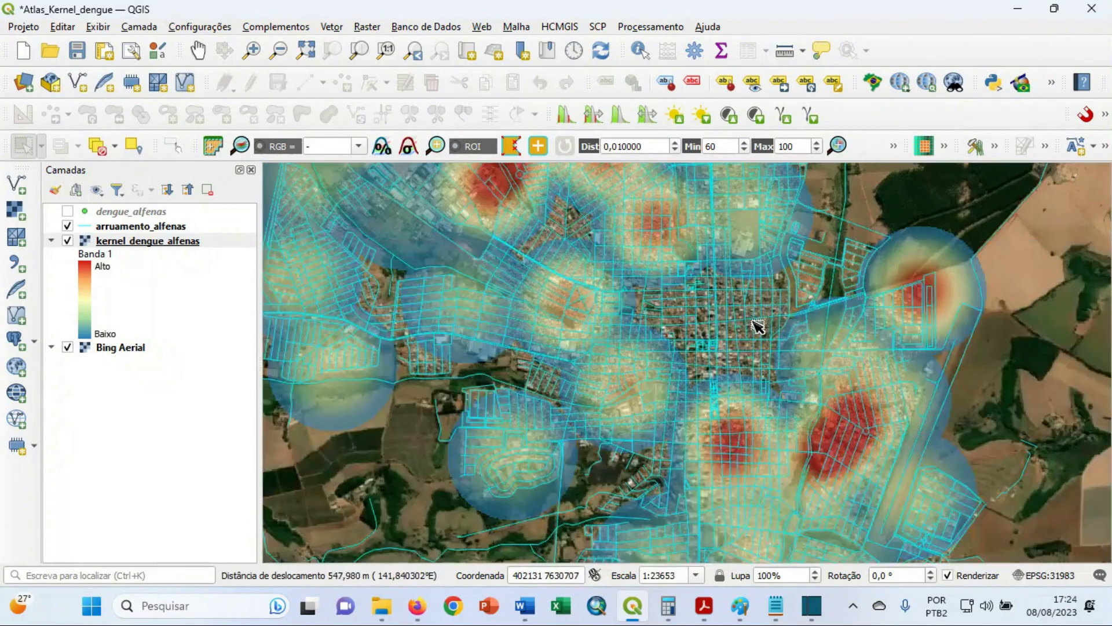
Examine the hotspots and street blocks in the southeast and at the far southern edge of the city.
scroll(857, 450, up, 1)
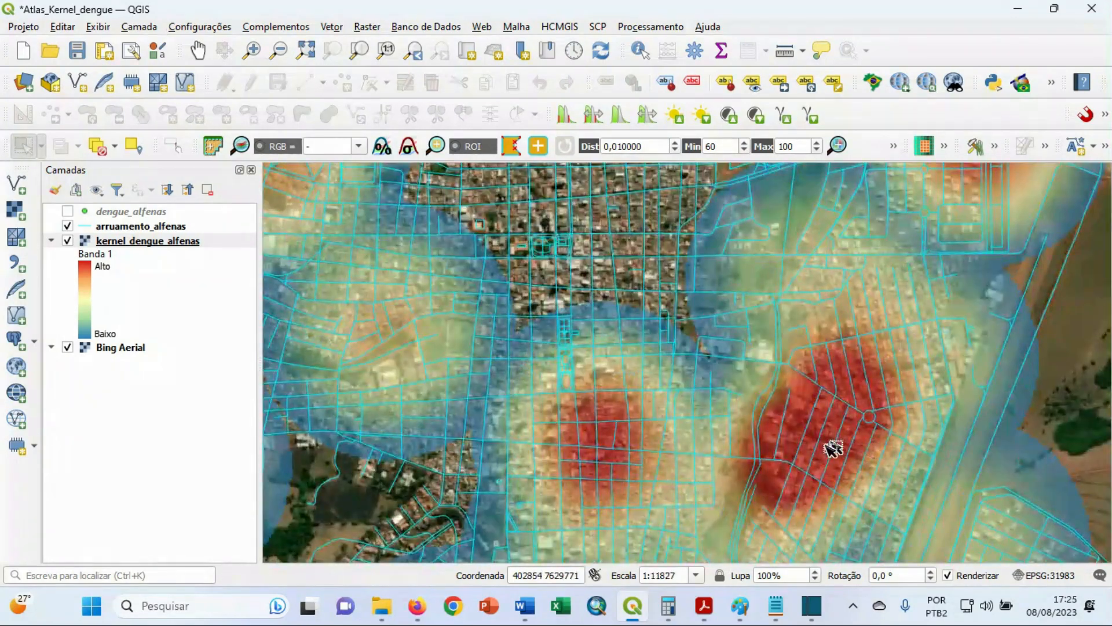
drag(808, 454, 881, 338)
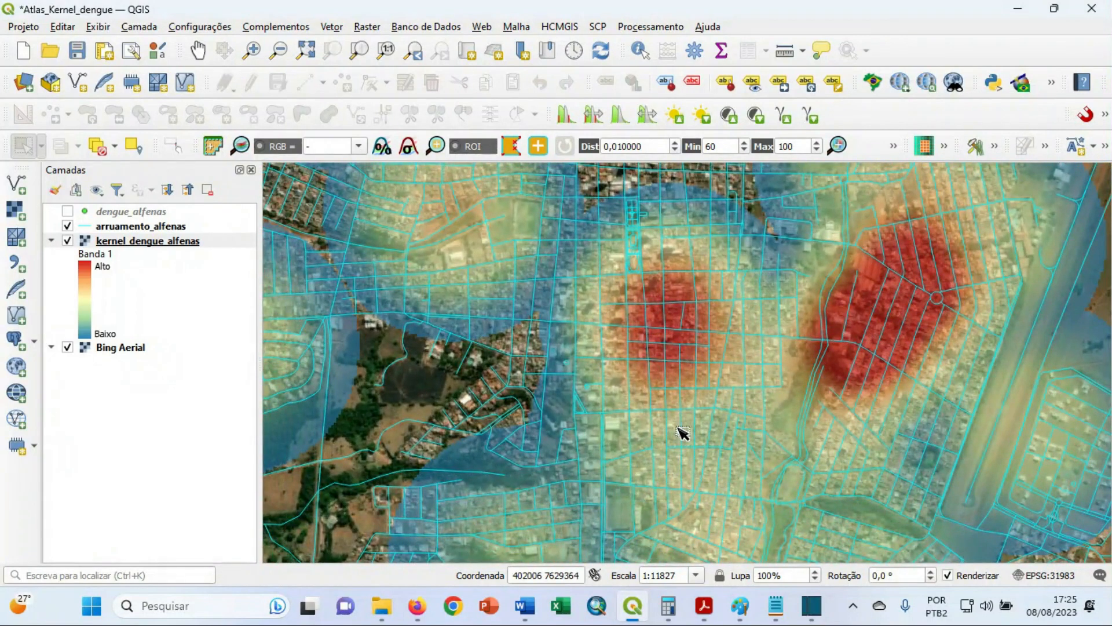
scroll(679, 434, down, 1)
drag(676, 468, 679, 278)
scroll(660, 402, up, 1)
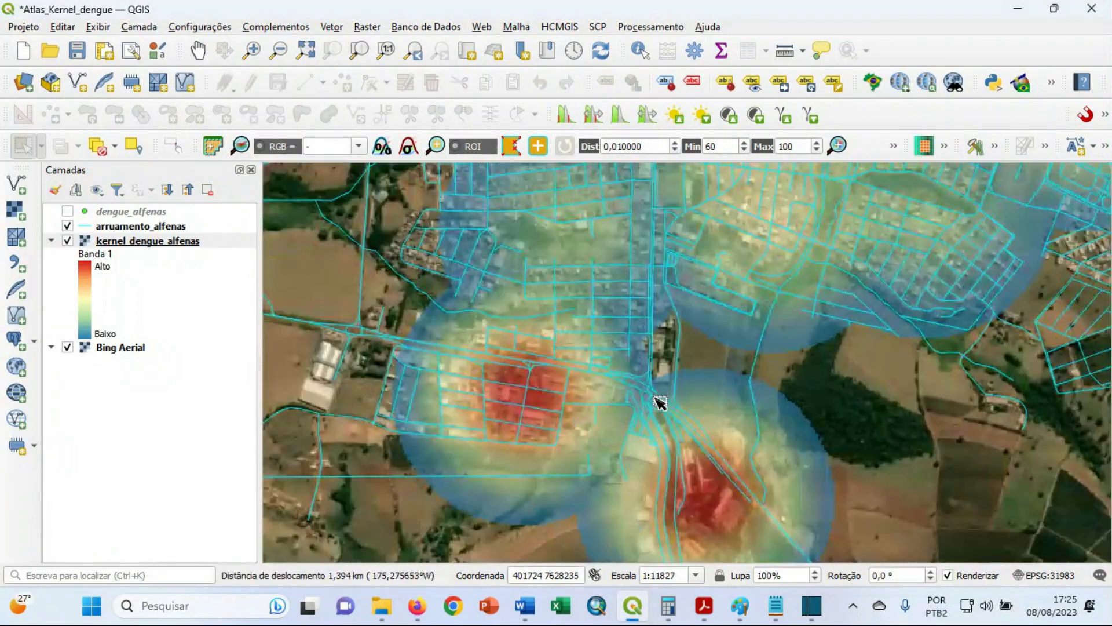
drag(653, 410, 641, 355)
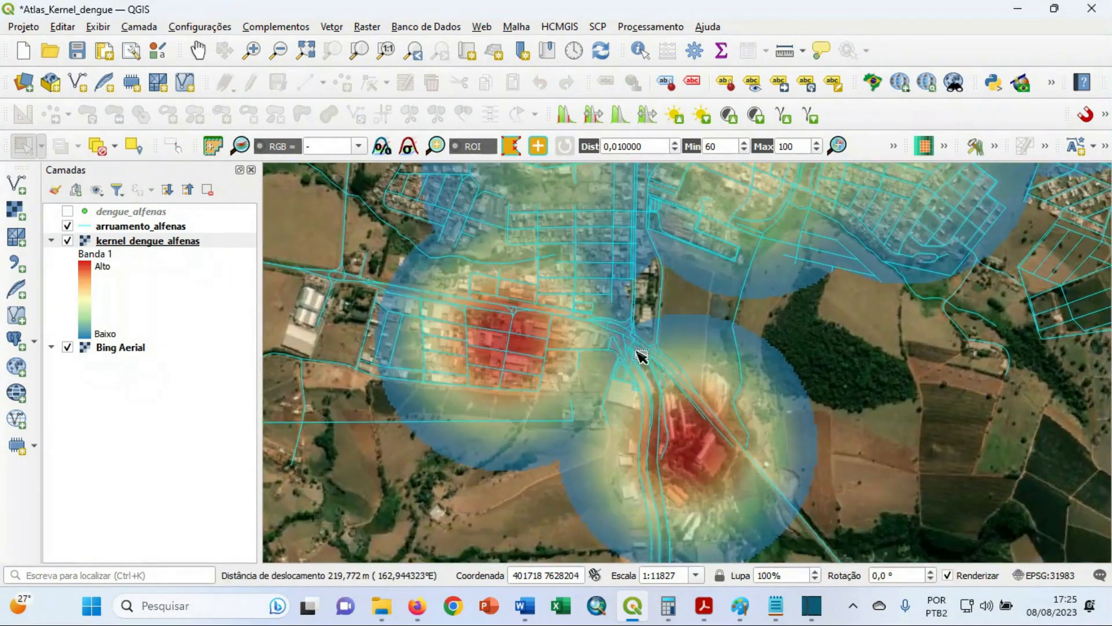
drag(596, 320, 647, 385)
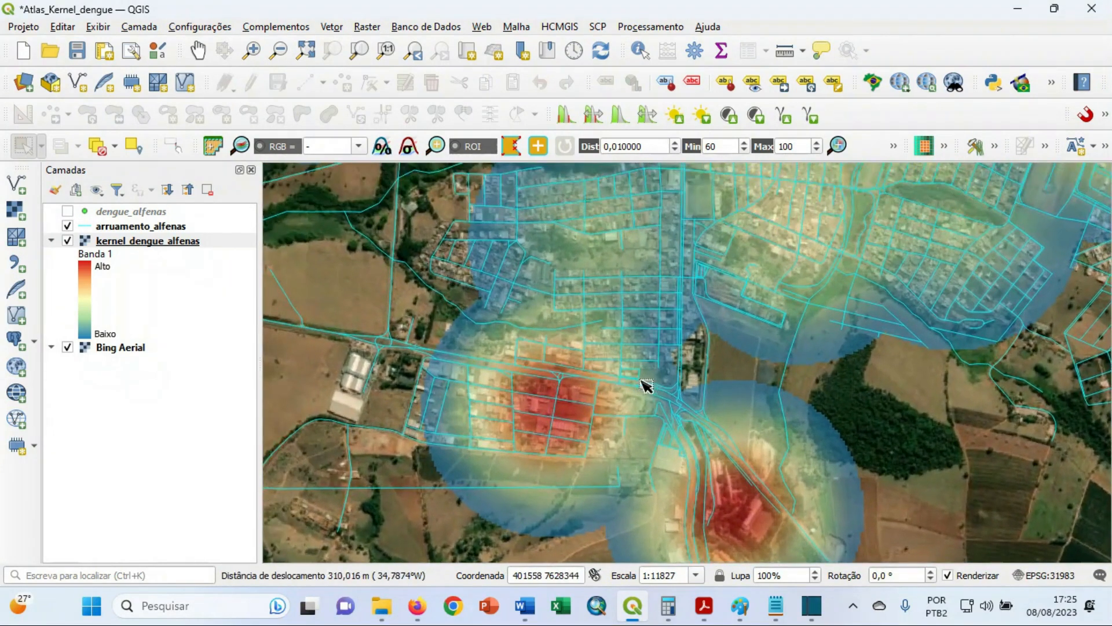
drag(638, 277, 665, 425)
scroll(703, 311, down, 1)
drag(662, 241, 685, 300)
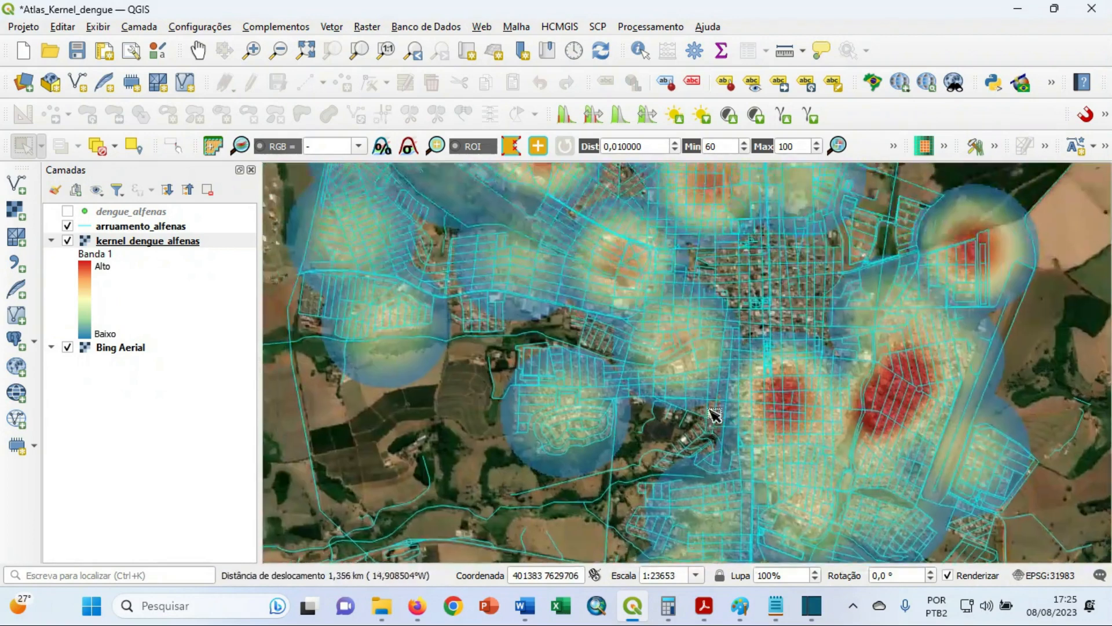
Survey the kernel's overall surroundings and the hotspots across the northern and northwestern parts of the city.
drag(620, 255, 677, 428)
drag(562, 288, 627, 398)
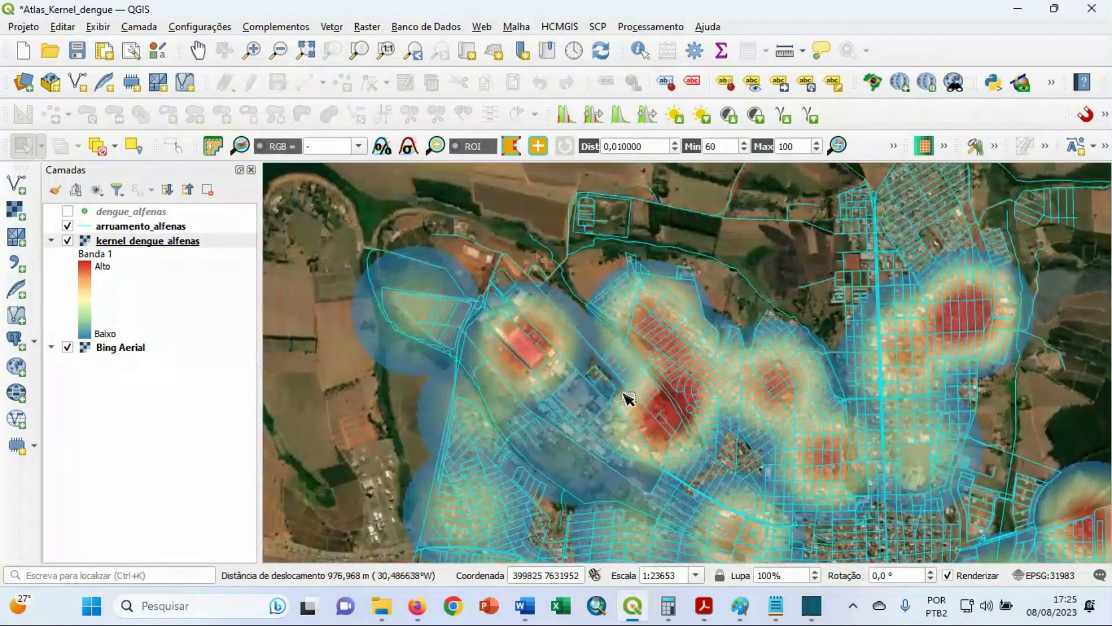
scroll(768, 397, down, 1)
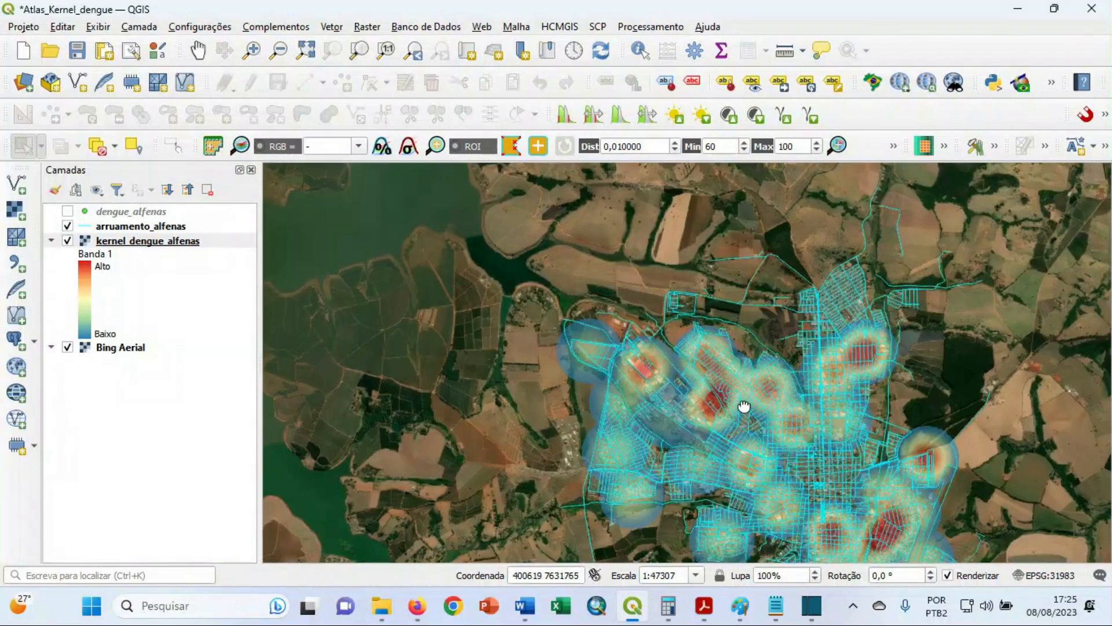
drag(743, 405, 626, 330)
scroll(632, 331, up, 1)
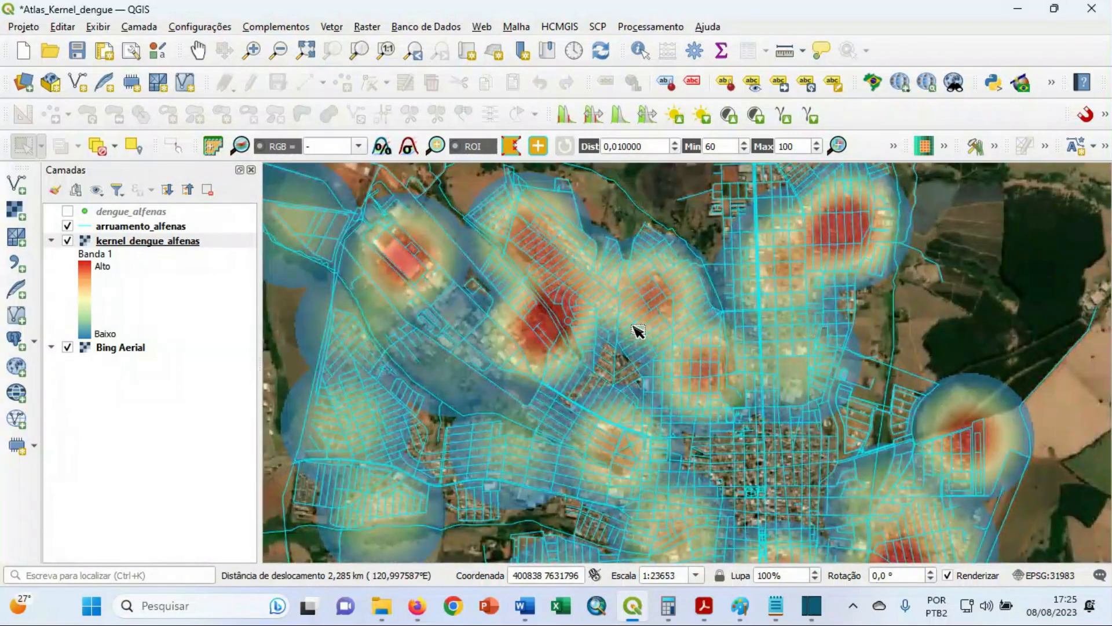
drag(634, 316, 683, 378)
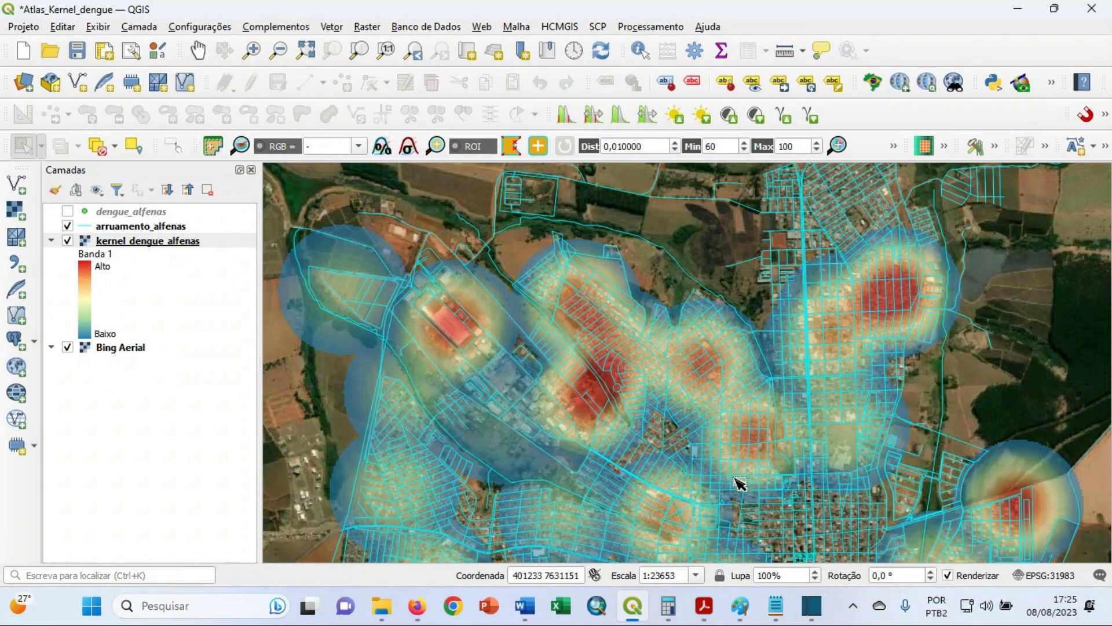
Consult item 2 of the atlas notes in Notepad on measuring the grid extent, and return to the QGIS map.
click(775, 606)
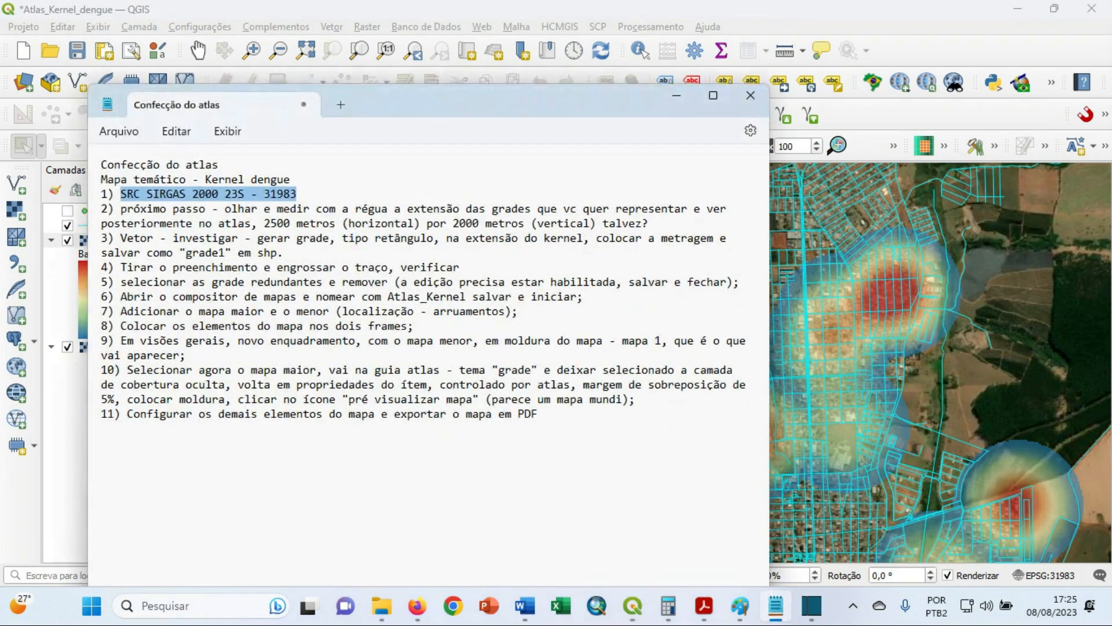
click(219, 224)
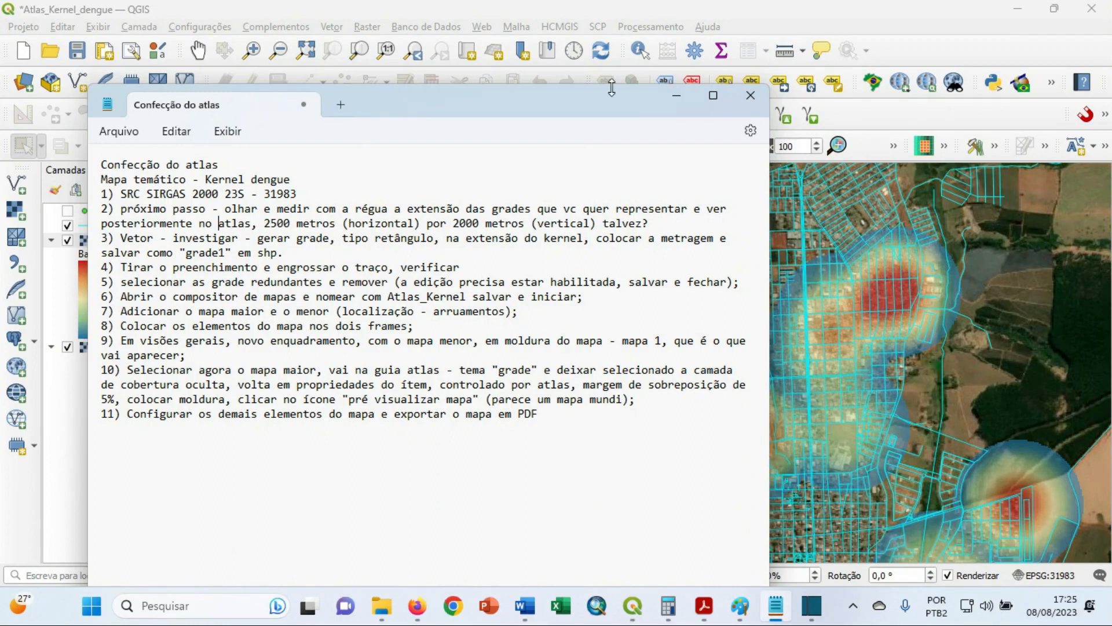
click(676, 96)
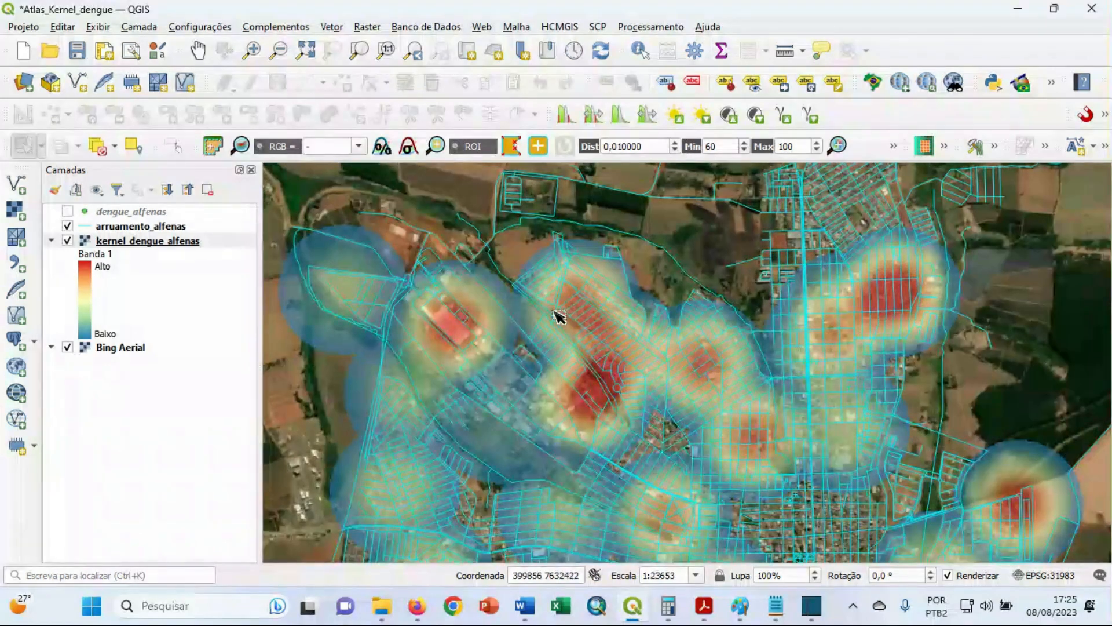
Measure a north-south distance in metres past the northwestern hotspot to judge a suitable grid cell height, and end the measurement.
scroll(558, 316, up, 1)
drag(489, 321, 658, 299)
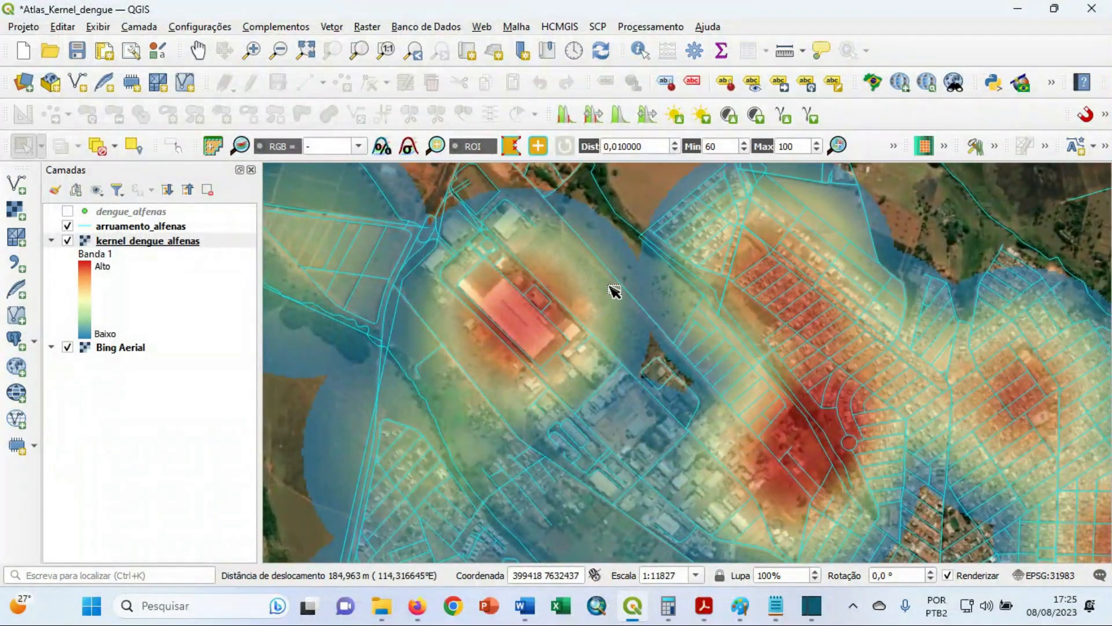
click(786, 52)
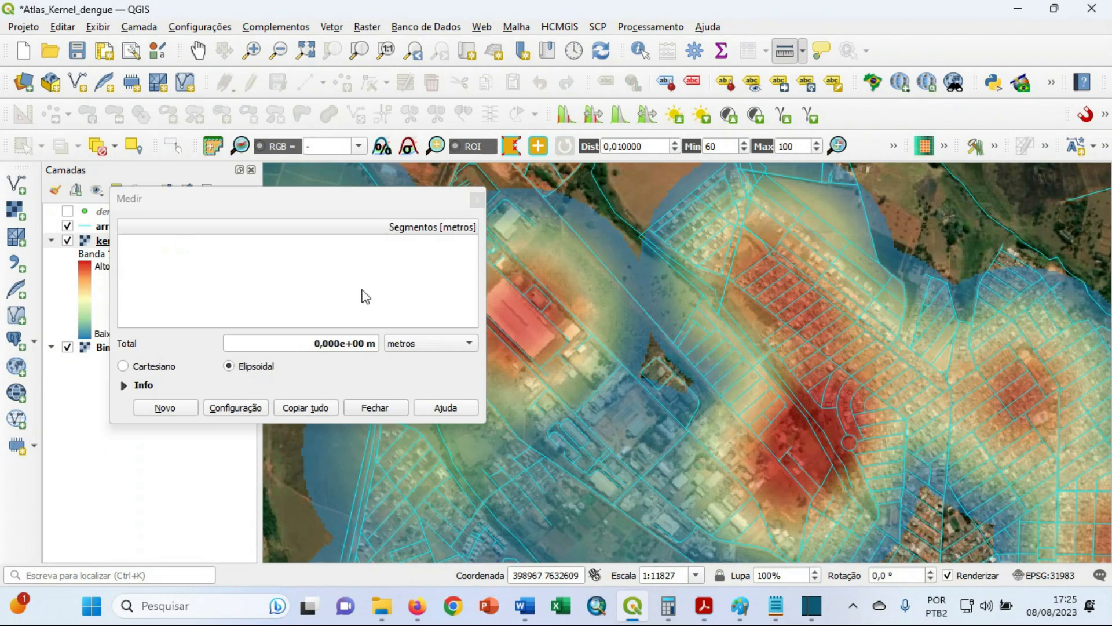
drag(358, 198, 299, 50)
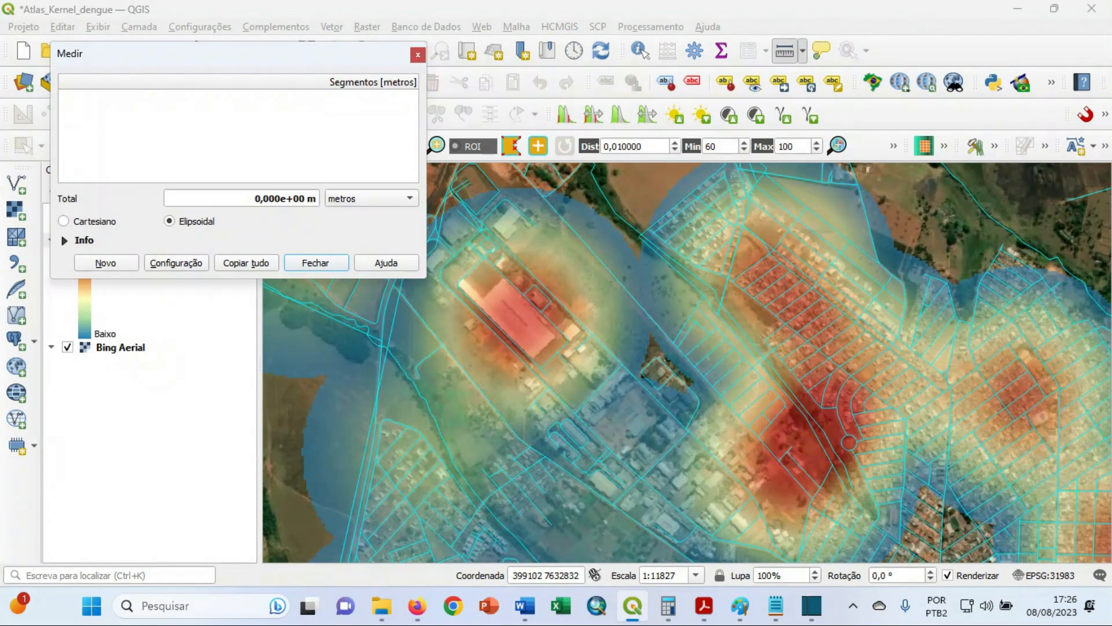
click(503, 178)
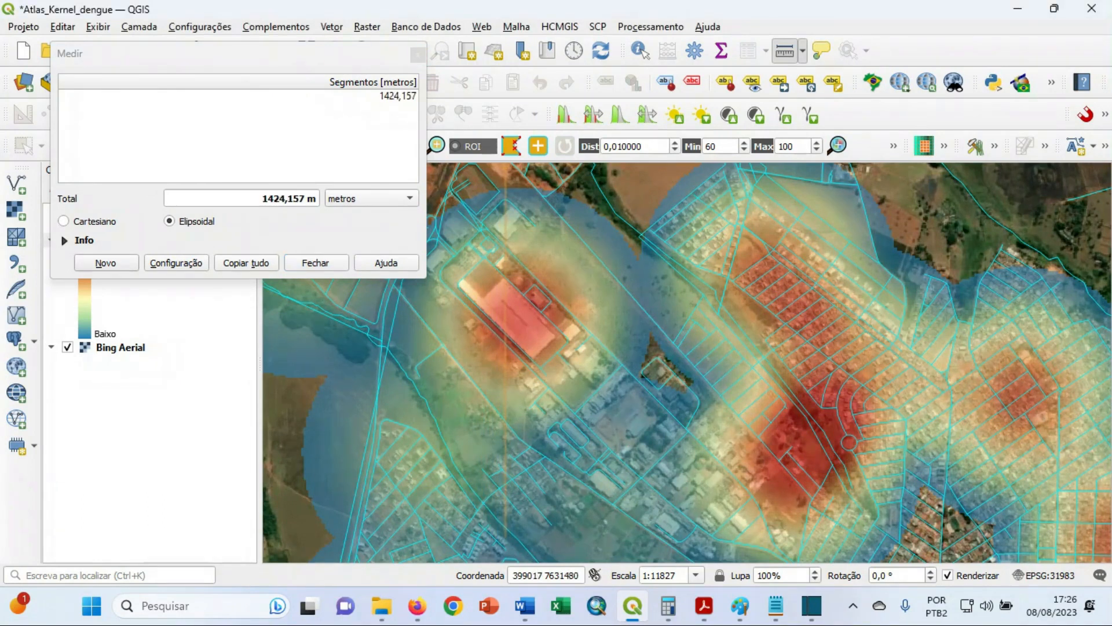
scroll(506, 518, down, 1)
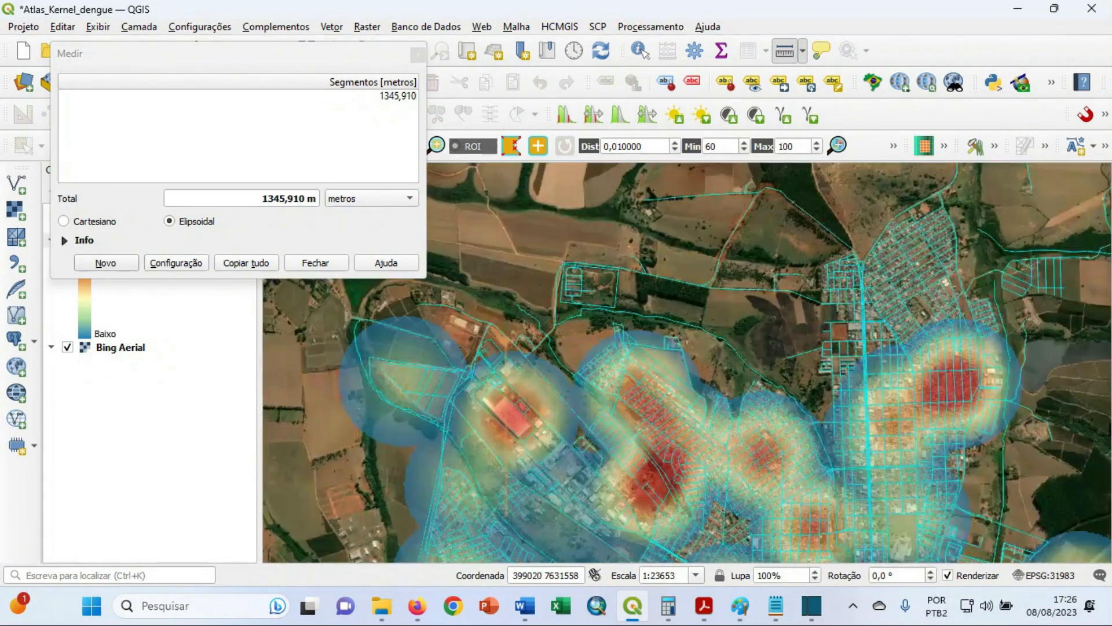
drag(506, 512, 512, 417)
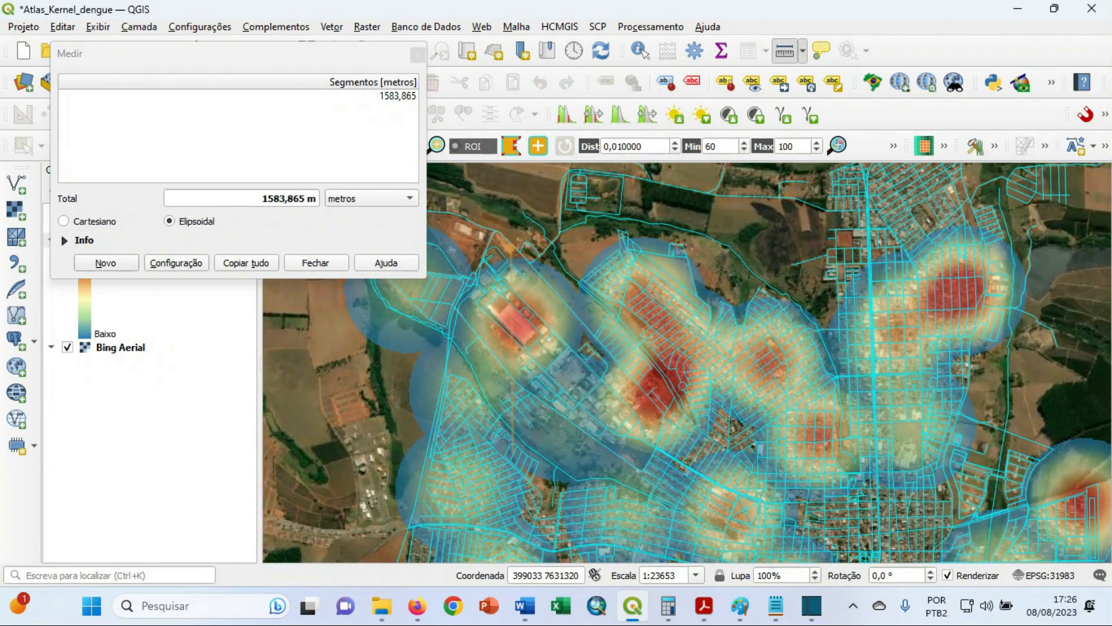
drag(504, 497, 527, 393)
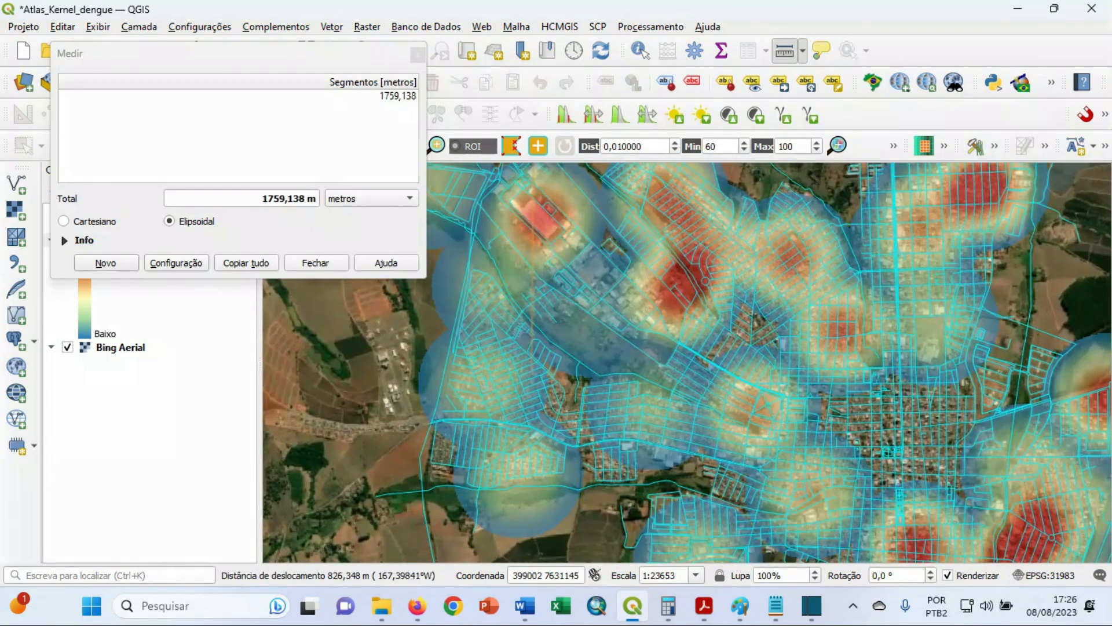
drag(534, 350, 533, 402)
drag(541, 363, 512, 460)
scroll(519, 427, down, 1)
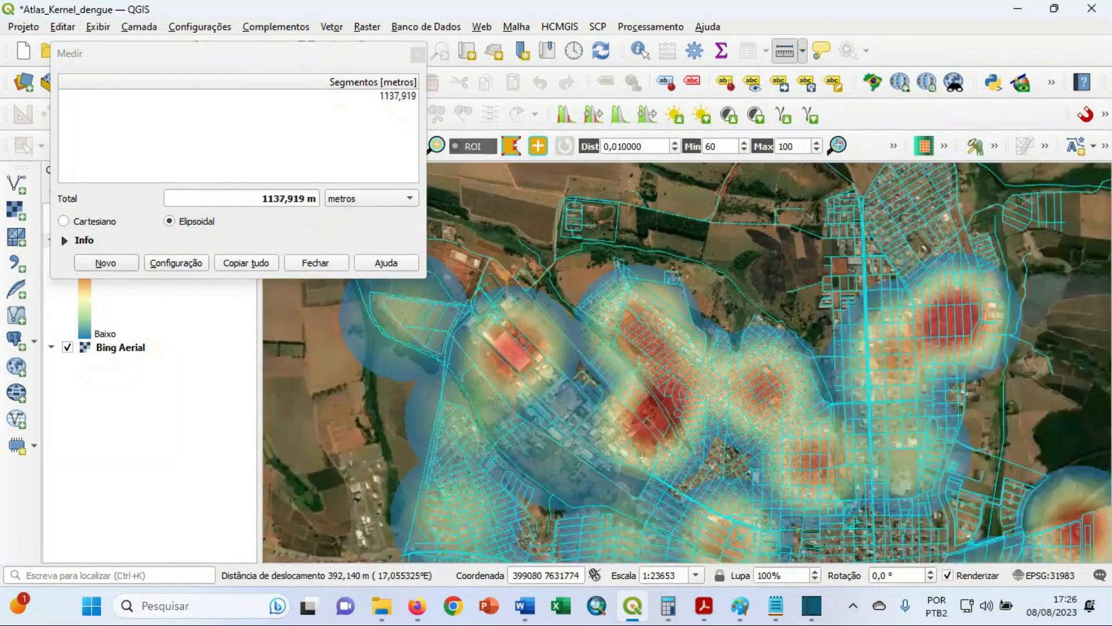
scroll(523, 414, up, 1)
drag(523, 414, 569, 457)
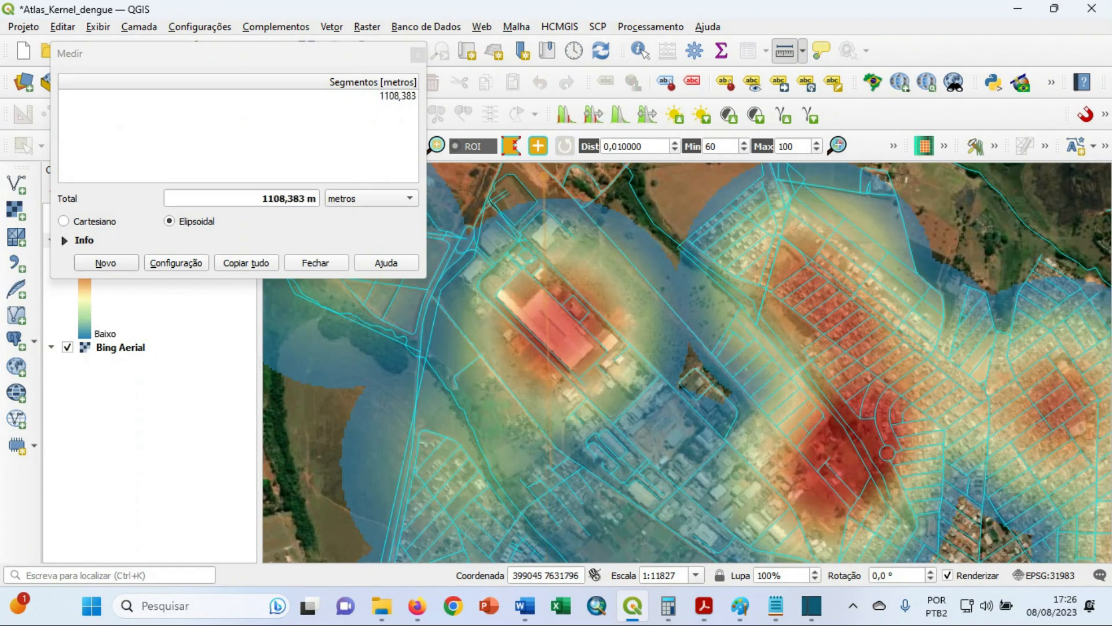
right_click(643, 289)
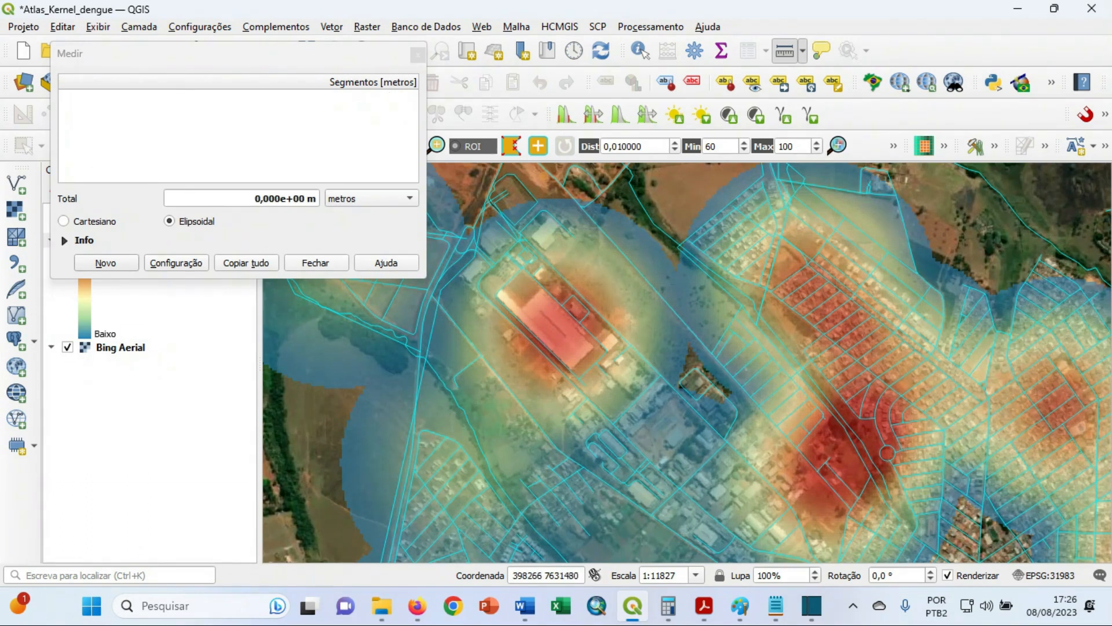
Measure further candidate grid cell dimensions from the kernel's western edge and from north of the northwestern hotspot, and close the measurement window.
click(353, 546)
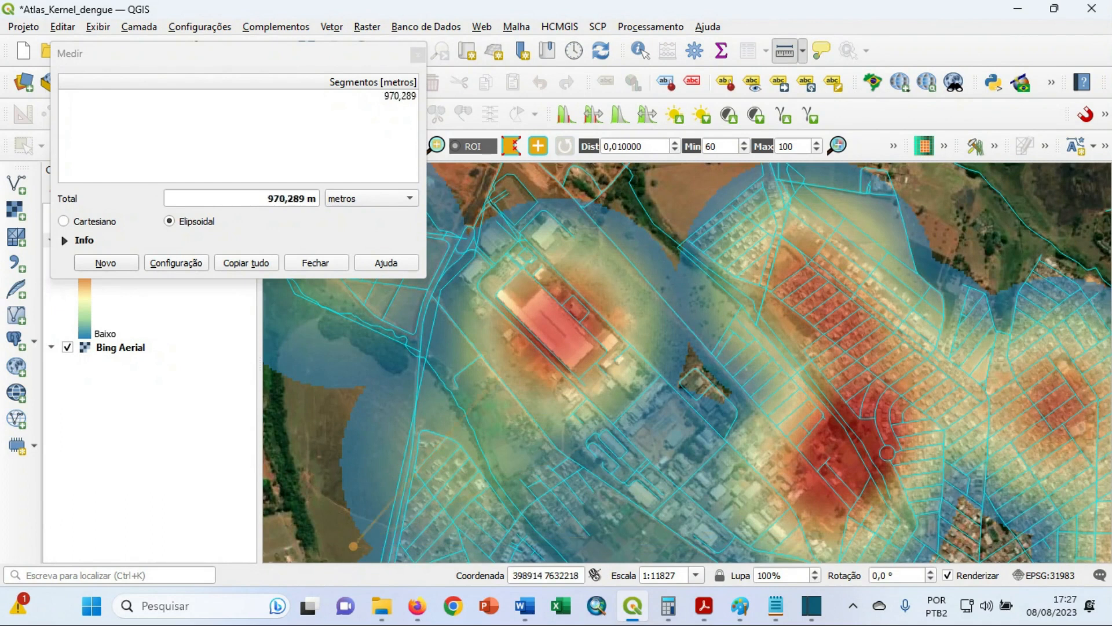
click(323, 263)
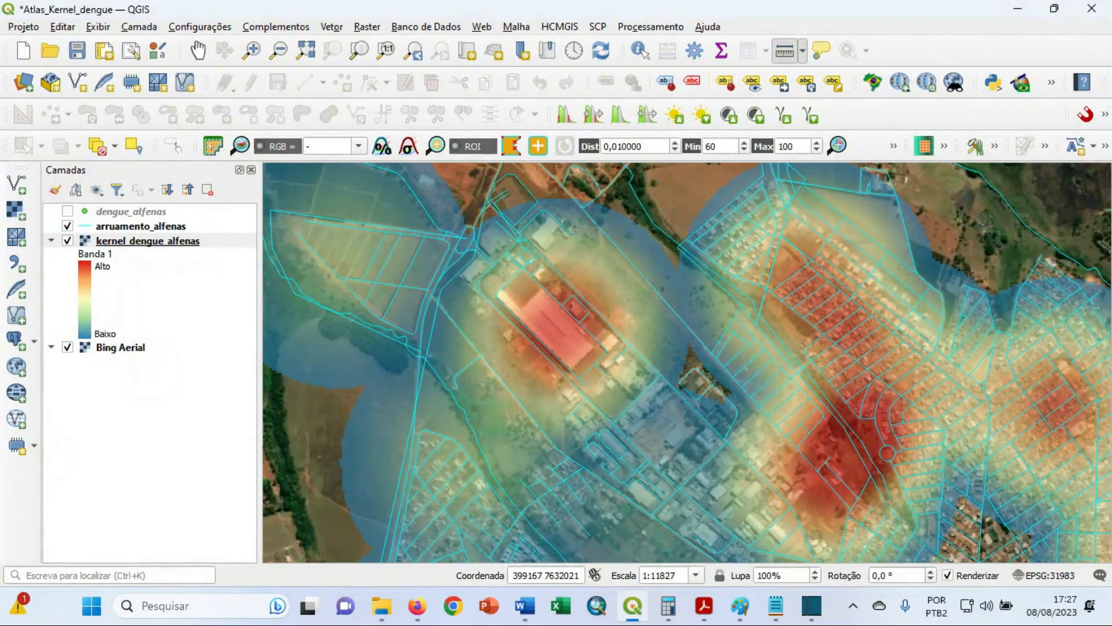
scroll(591, 400, down, 1)
scroll(576, 367, up, 1)
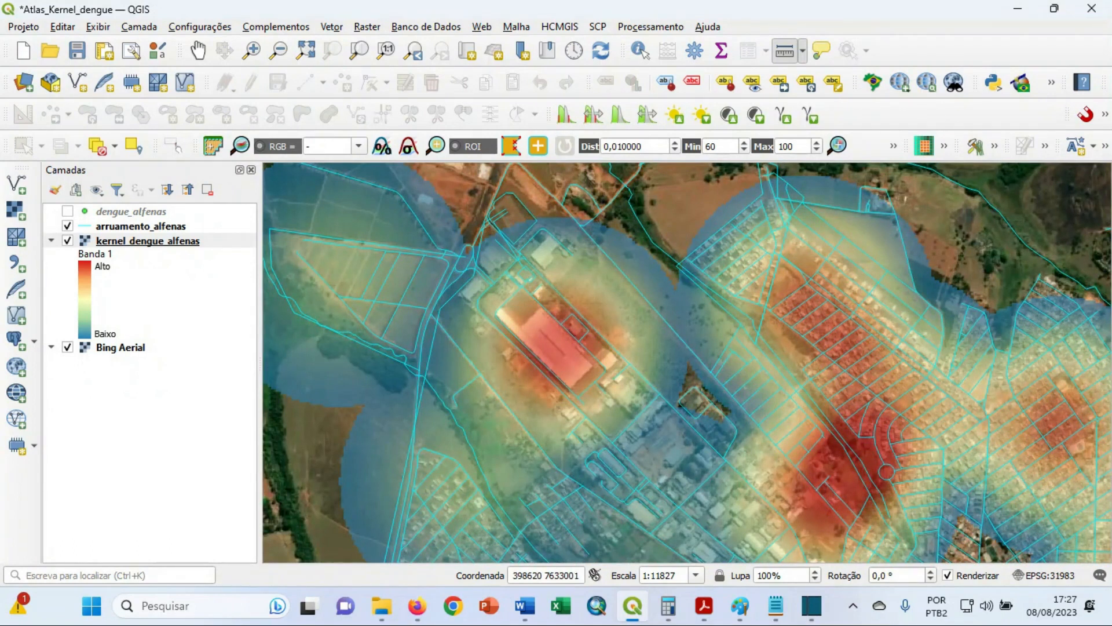
click(439, 169)
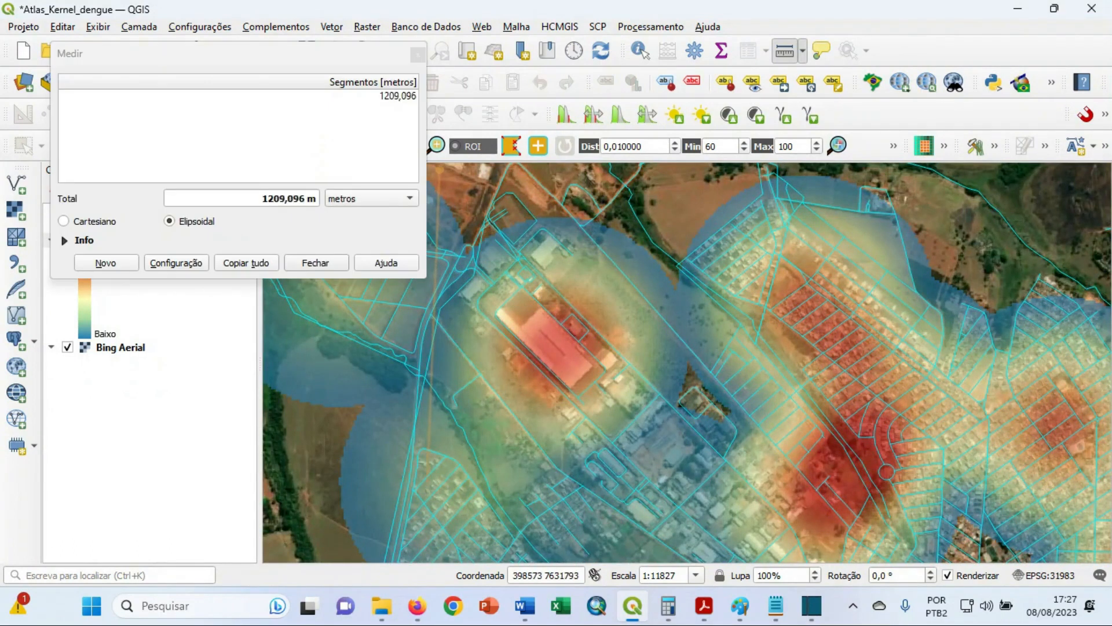
drag(429, 519, 474, 376)
scroll(474, 372, down, 1)
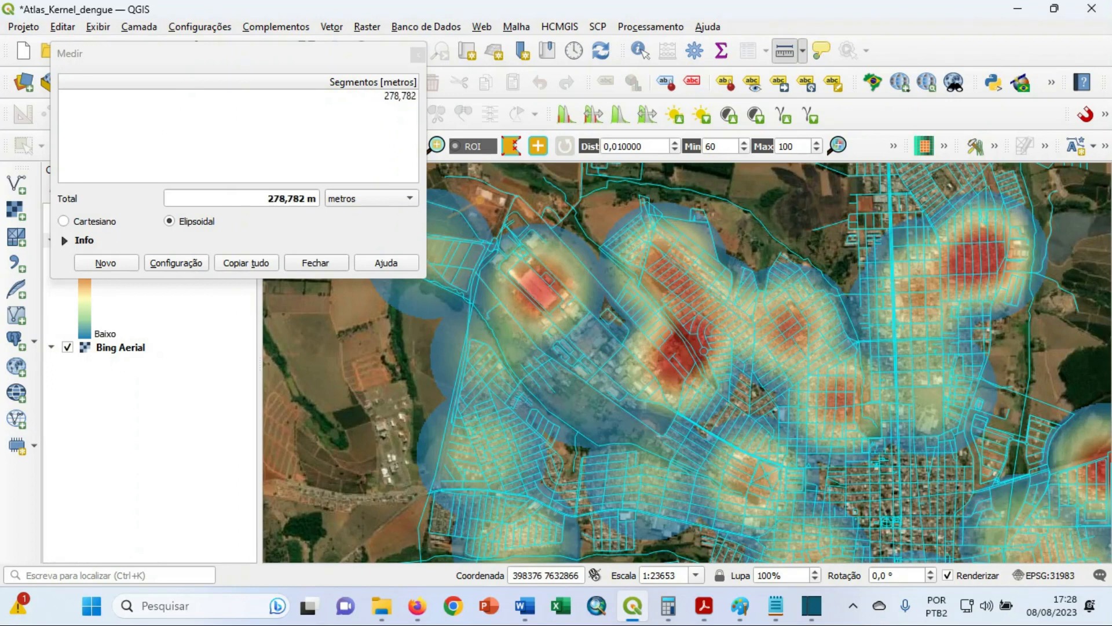
click(336, 263)
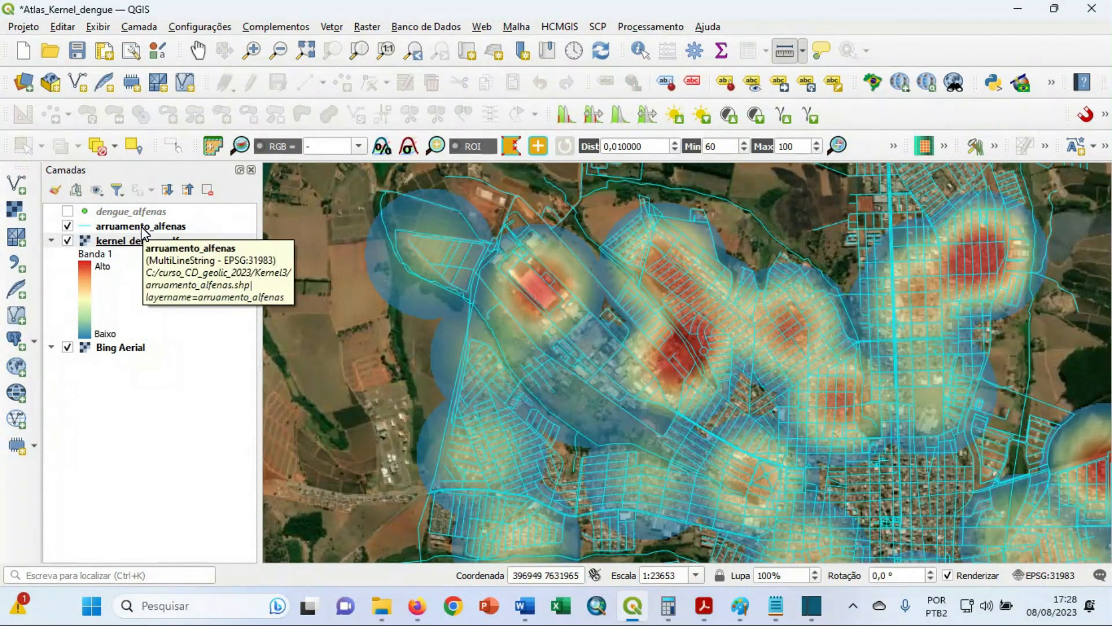
Toggle the visibility of the arruamento_alfenas street layer to compare the map with and without it, leaving it visible.
click(68, 225)
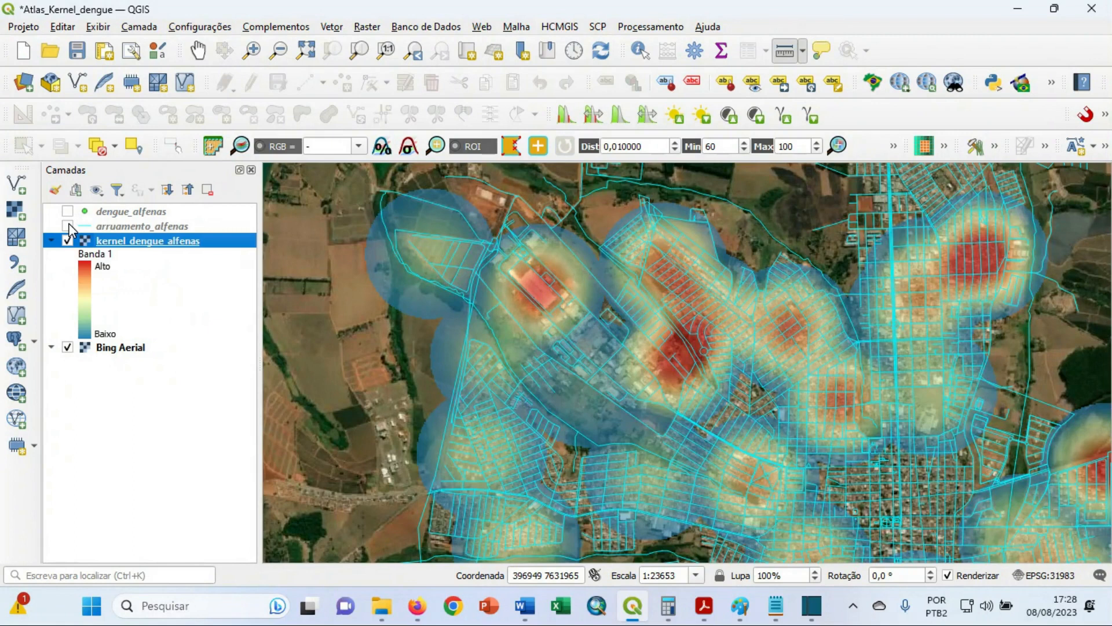
click(68, 226)
click(68, 226)
click(69, 226)
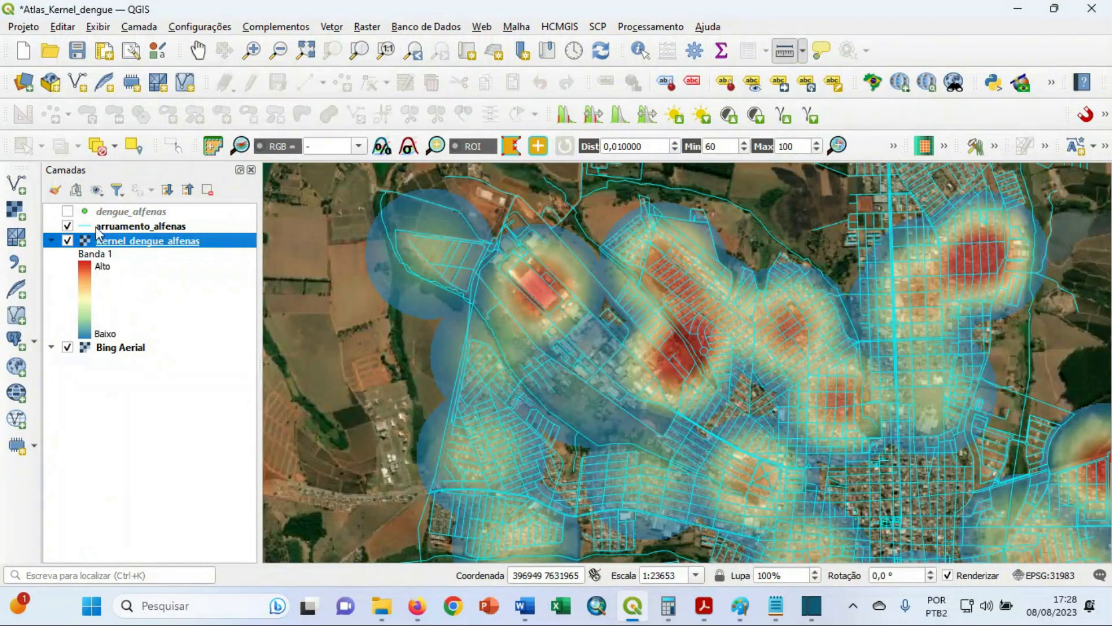
Show the dengue_alfenas point layer over the kernel and review its labelled points across the city.
click(68, 211)
click(68, 212)
click(67, 211)
click(68, 212)
click(68, 212)
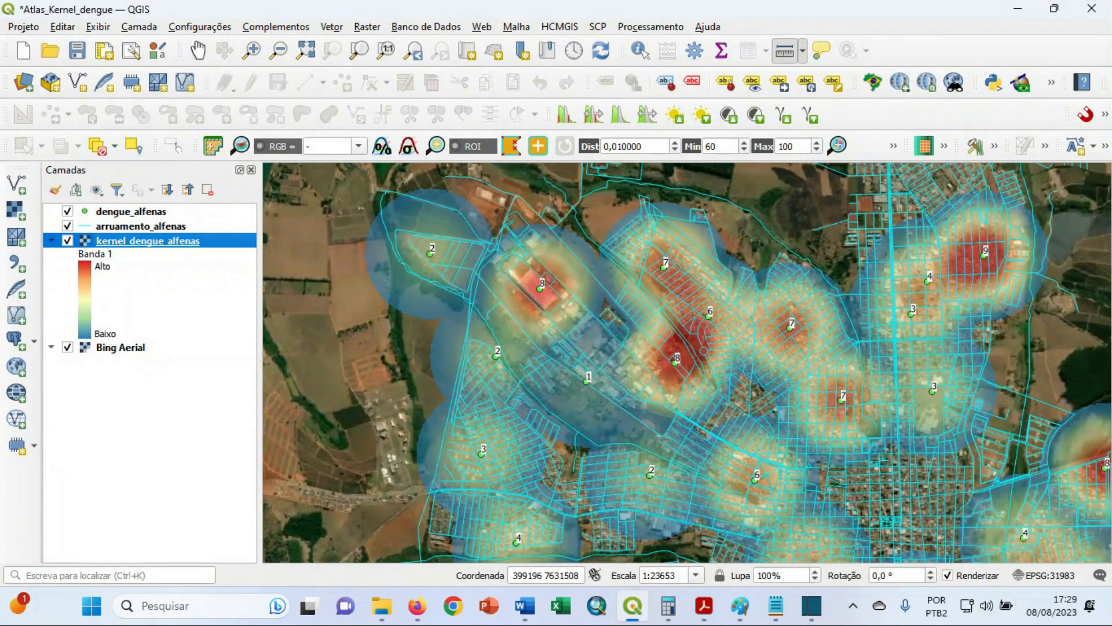
drag(624, 380, 576, 379)
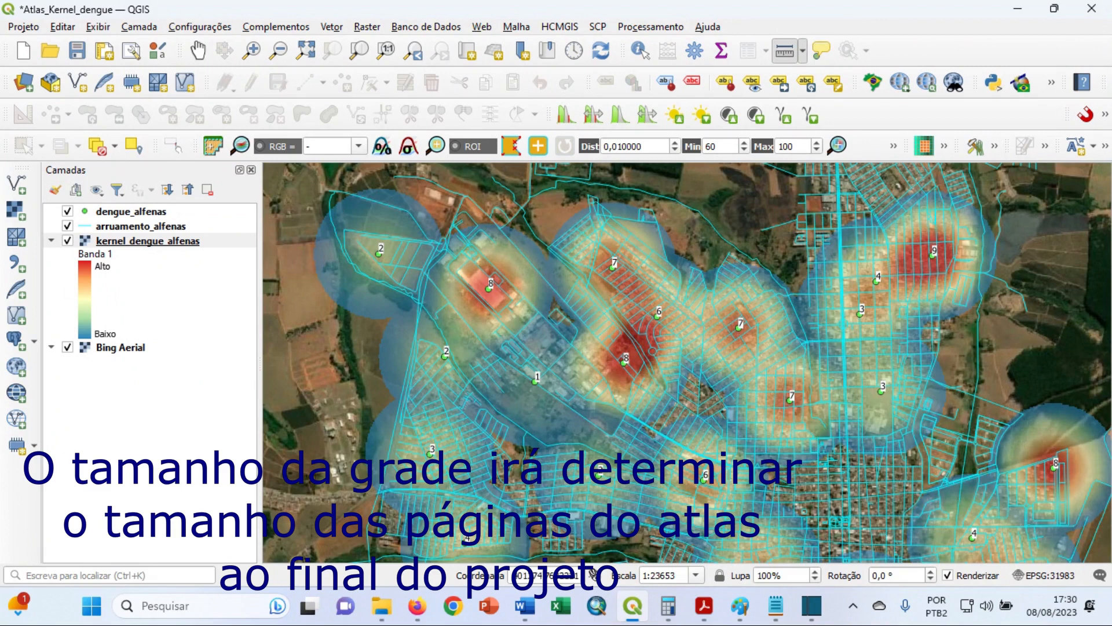
scroll(903, 284, down, 1)
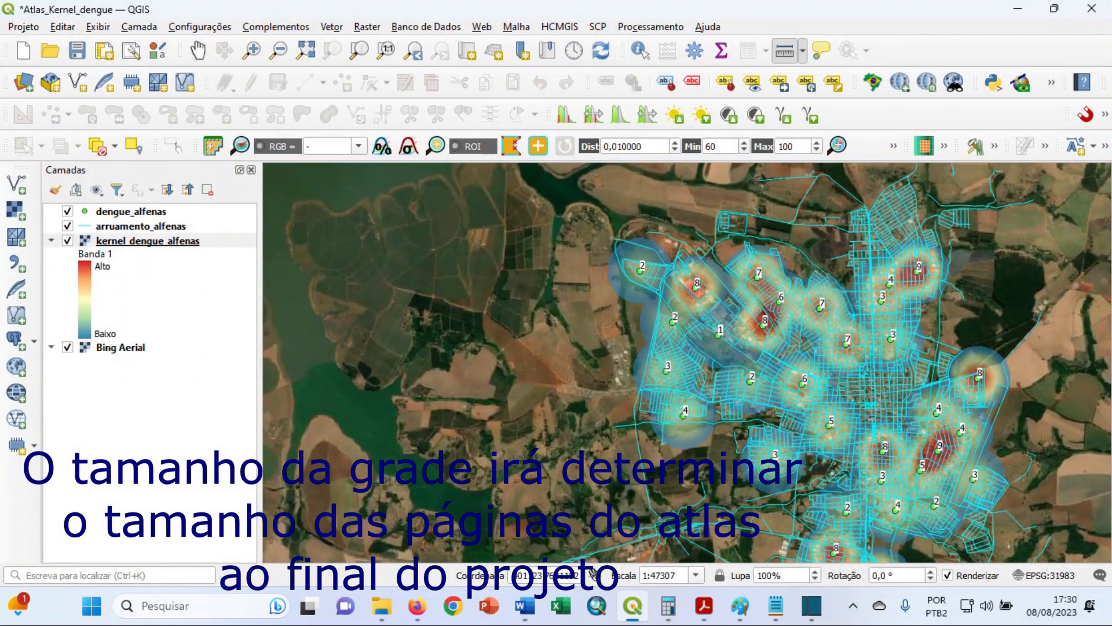
scroll(840, 341, up, 1)
drag(820, 321, 776, 359)
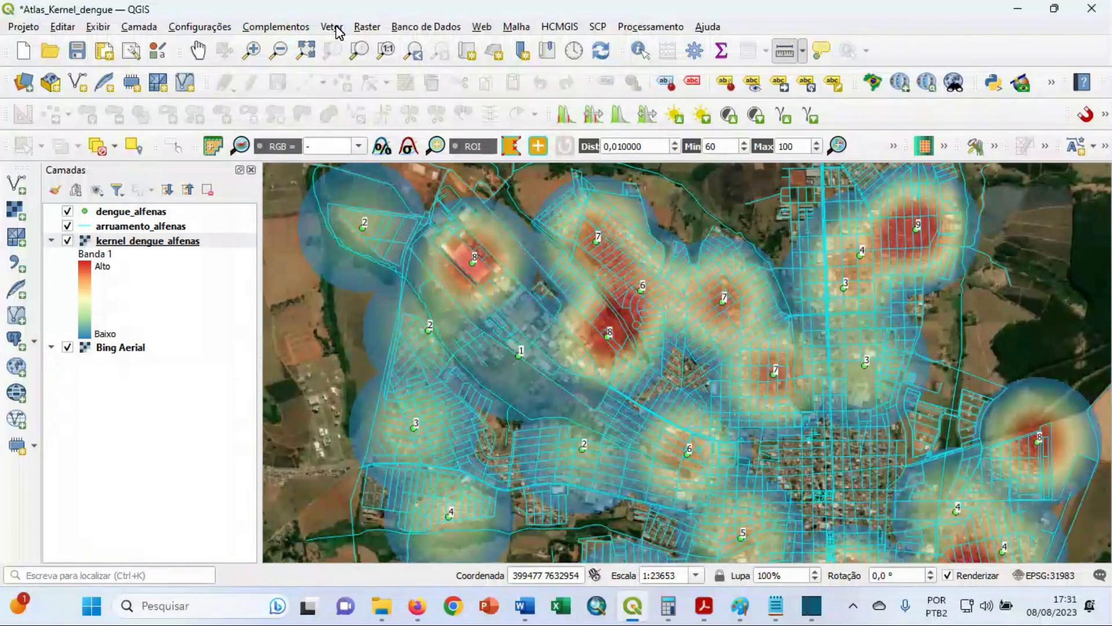
Start the Create Grid (Criar grade) vector tool and set the grid type to rectangle polygons (Retângulo).
click(338, 29)
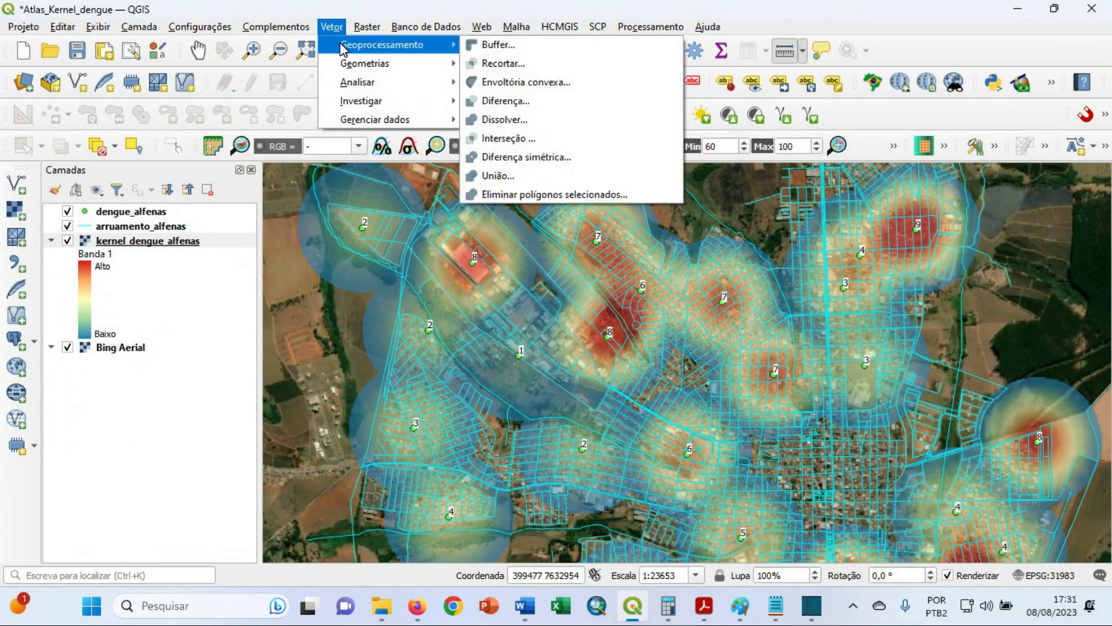
mouse_move(348, 103)
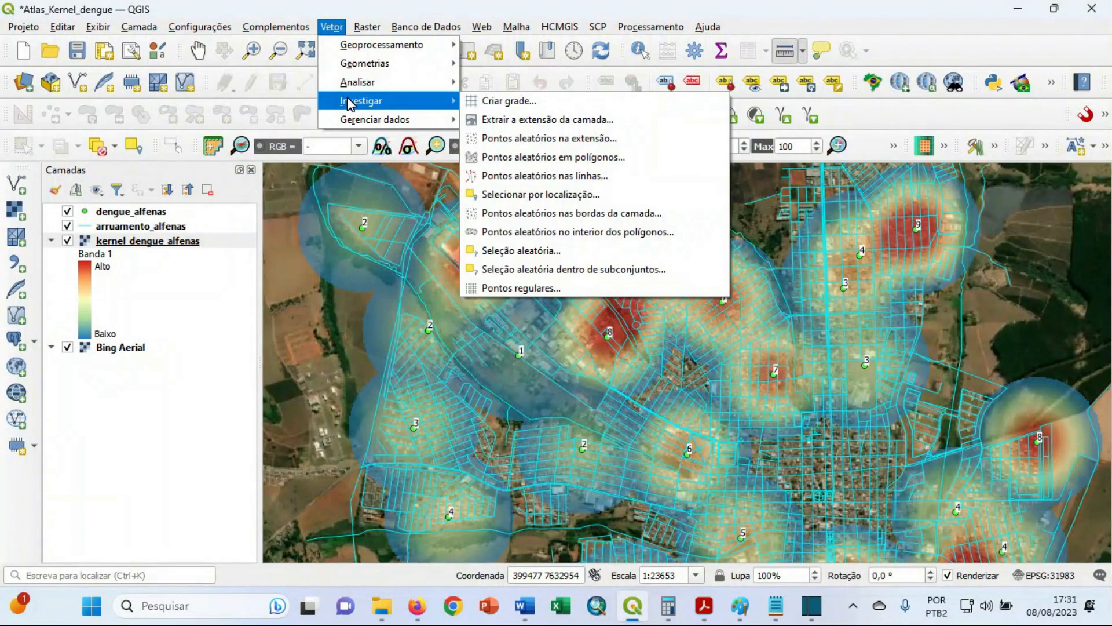
click(550, 102)
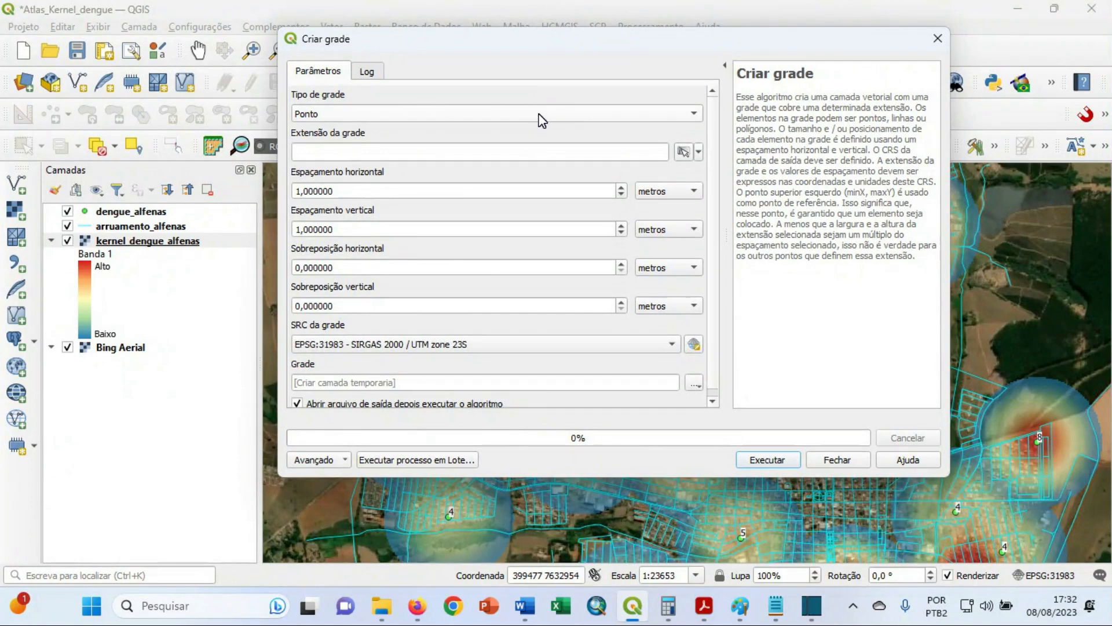
click(541, 116)
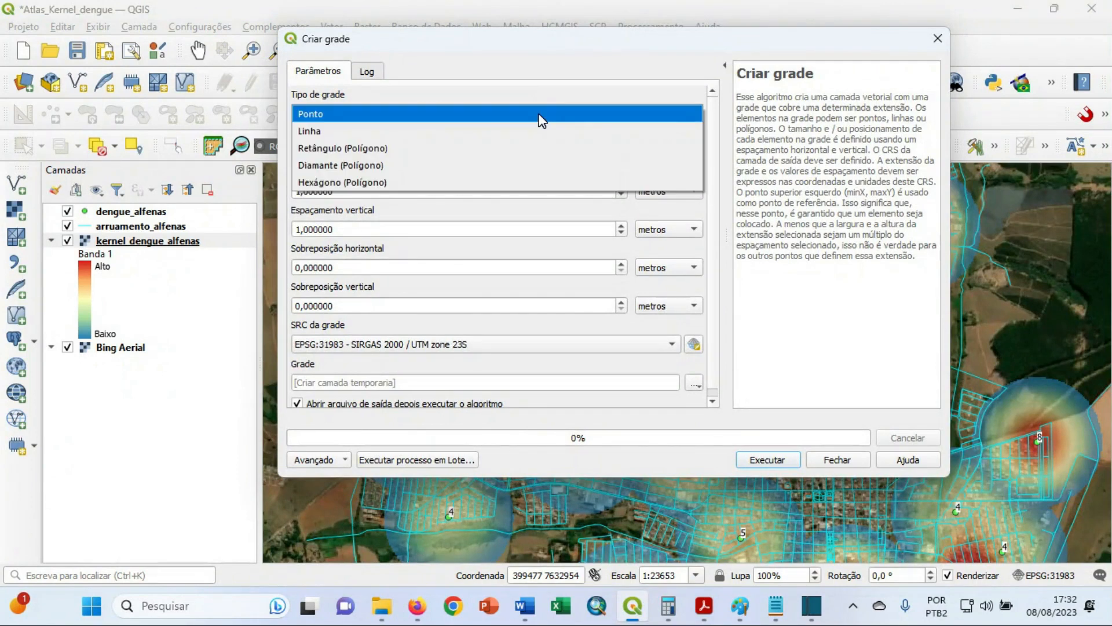
click(389, 149)
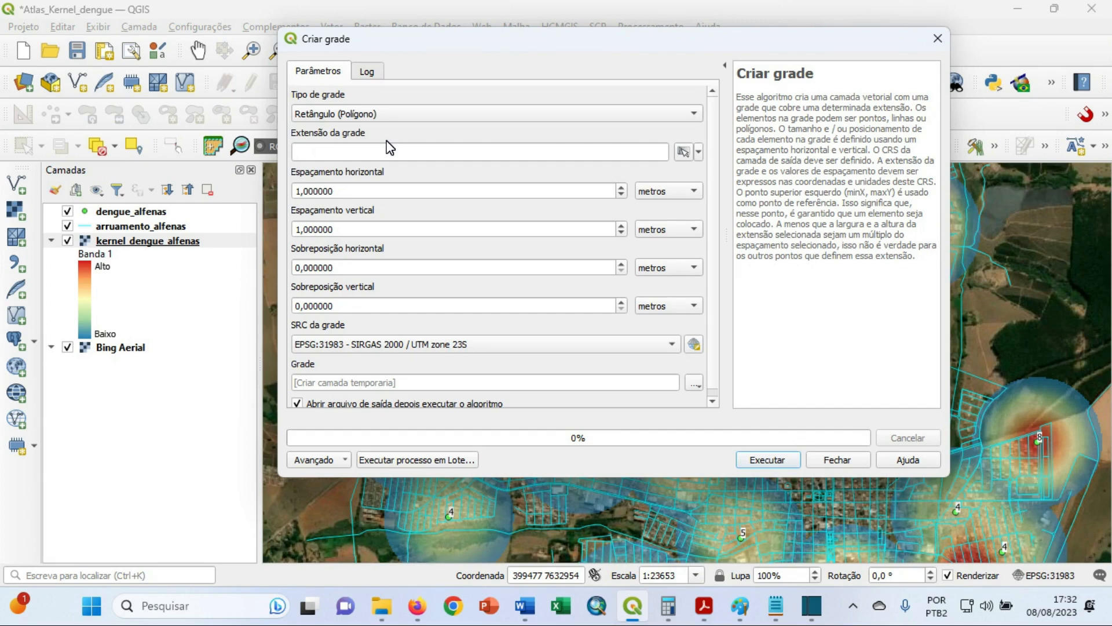
Calculate the grid extent from the arruamento_alfenas layer and check its EPSG:31983 coordinate system.
click(699, 152)
mouse_move(703, 172)
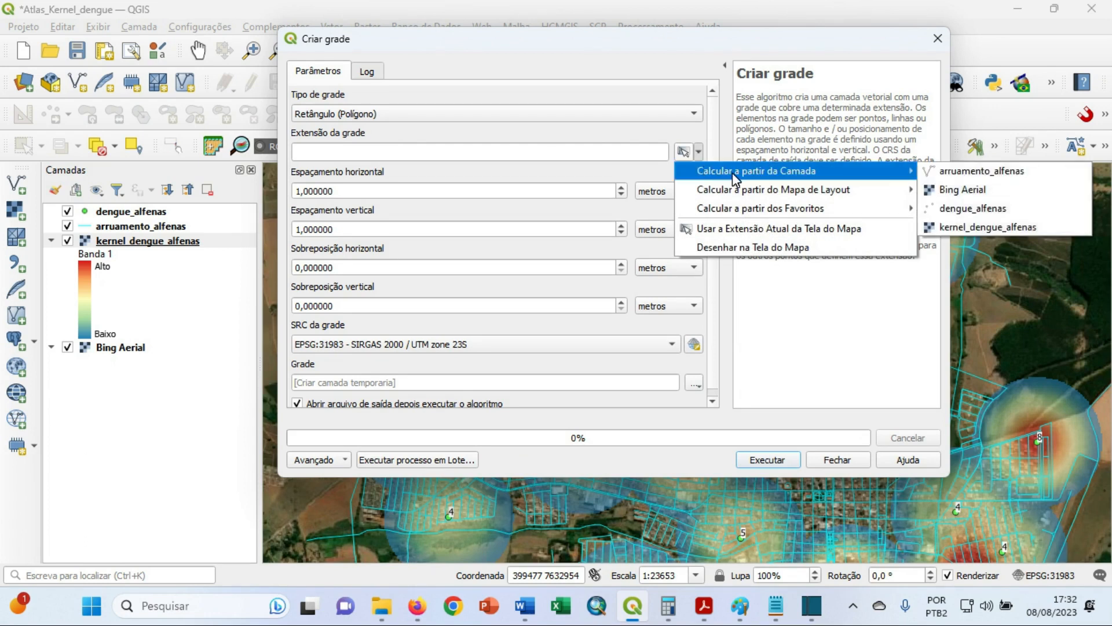
click(978, 174)
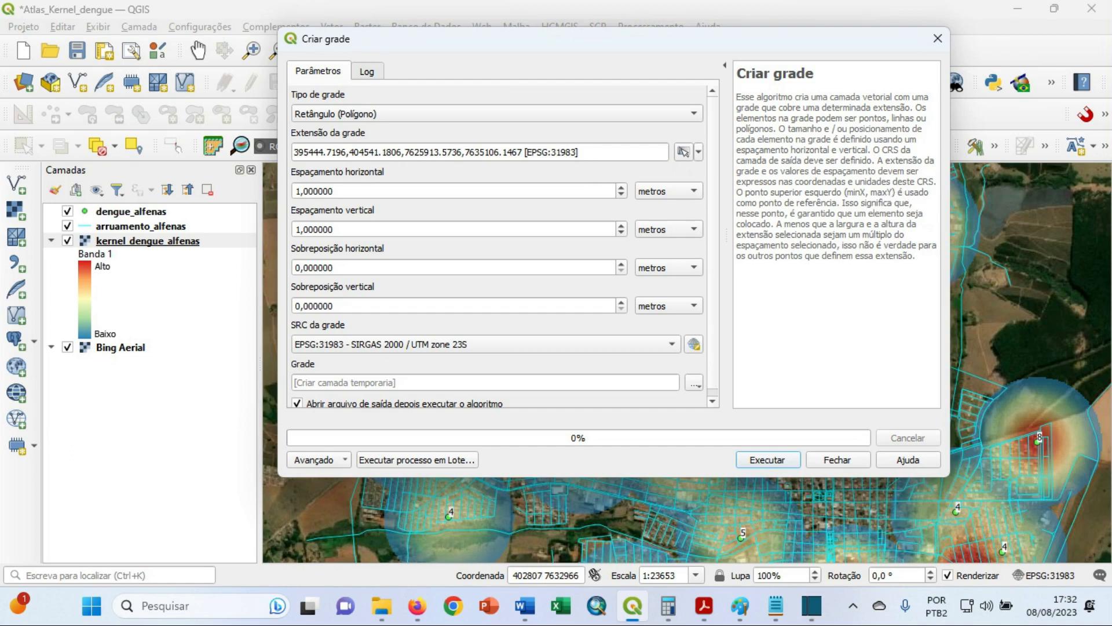
drag(524, 152, 578, 152)
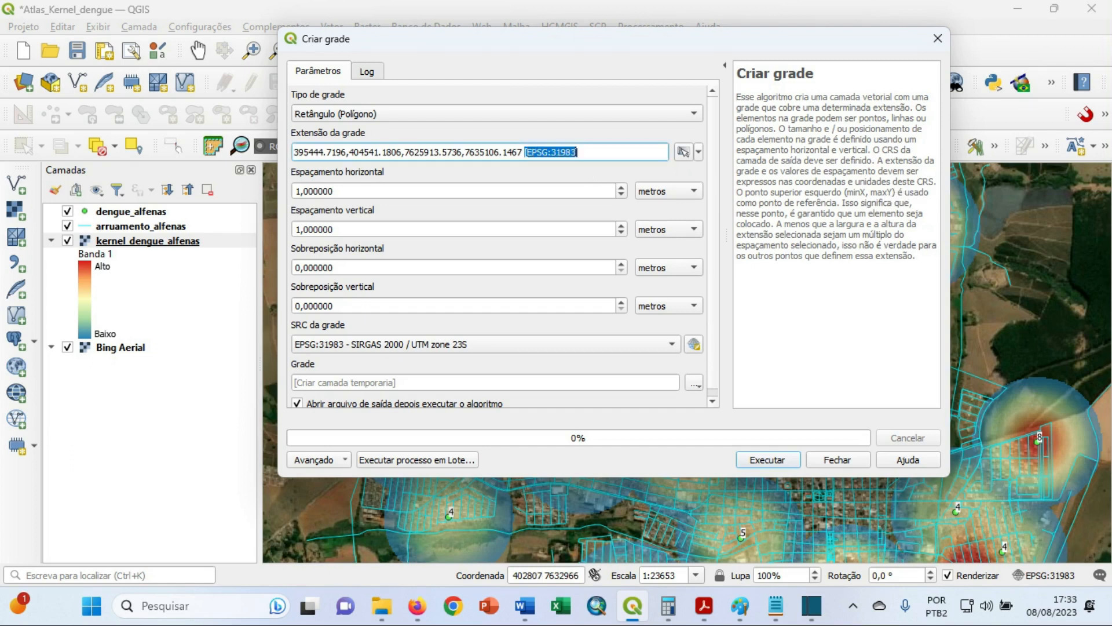
click(593, 170)
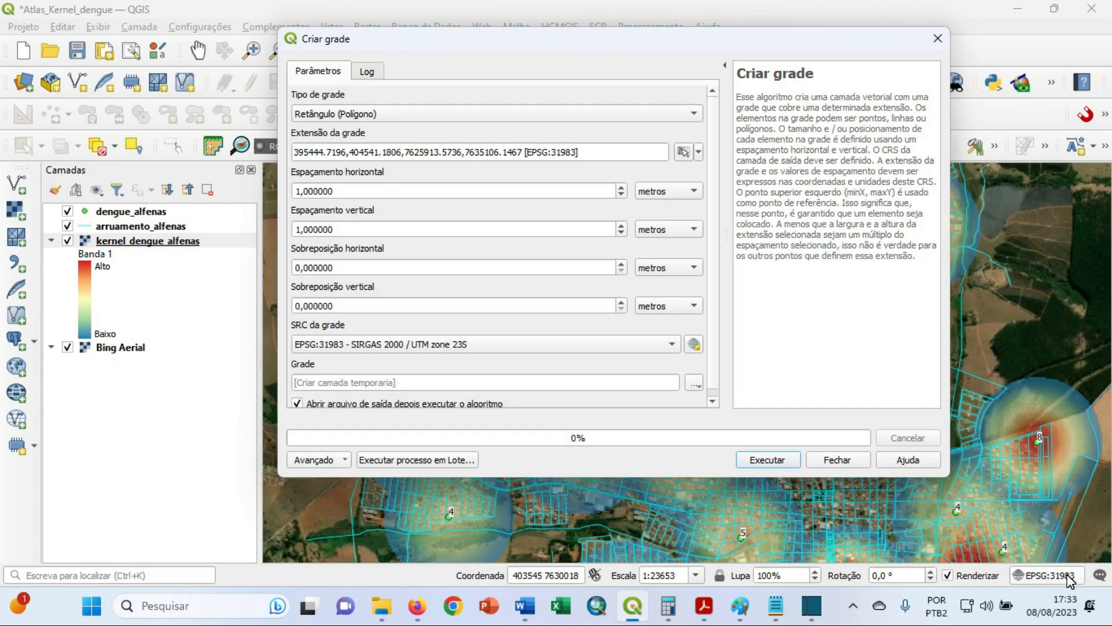
Set the grid's horizontal spacing to 2000 metres and its vertical spacing to 1500 metres.
click(335, 191)
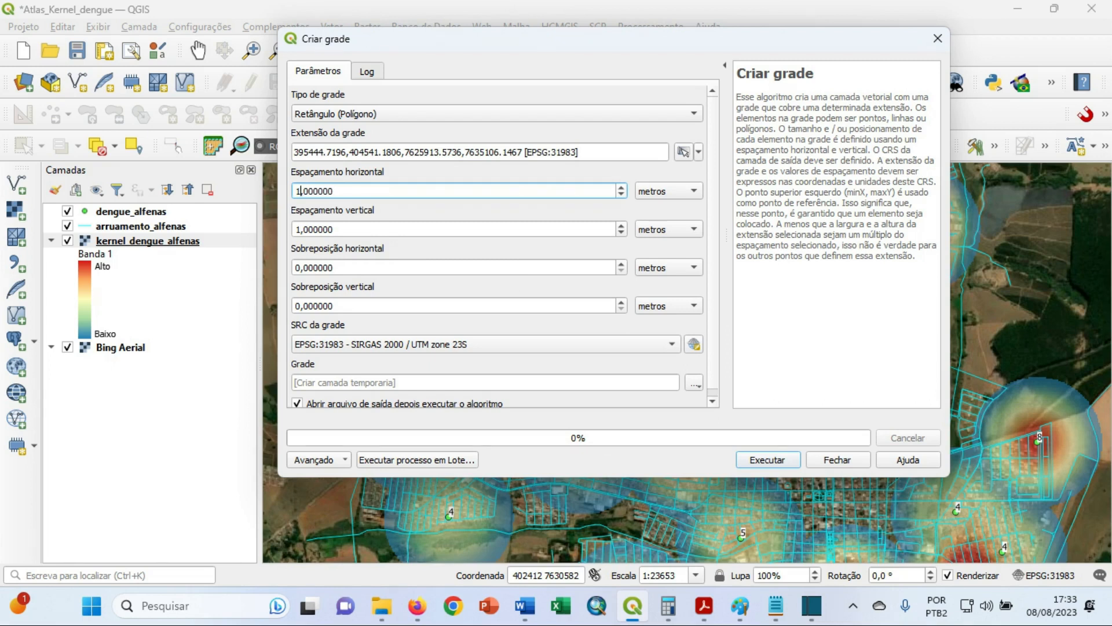
key(BackSpace)
key(BackSpace)
text(2000)
click(353, 229)
click(309, 229)
text(500)
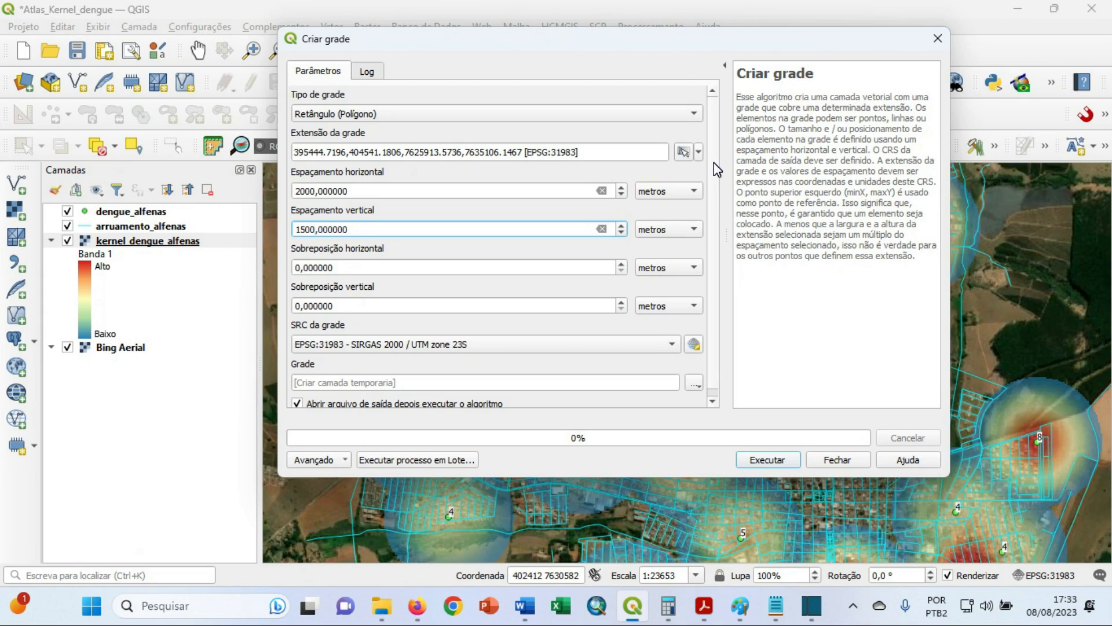
Set the grid output to a shapefile named grade4 in the curso_CD_geolic_2023 Atlas folder.
scroll(715, 174, down, 1)
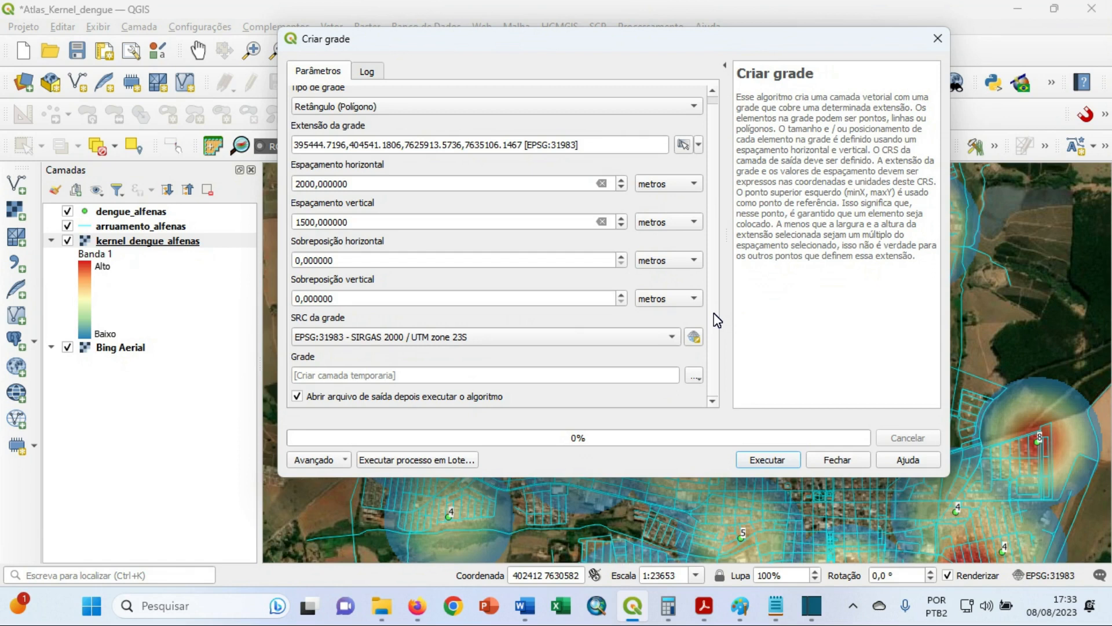
click(693, 376)
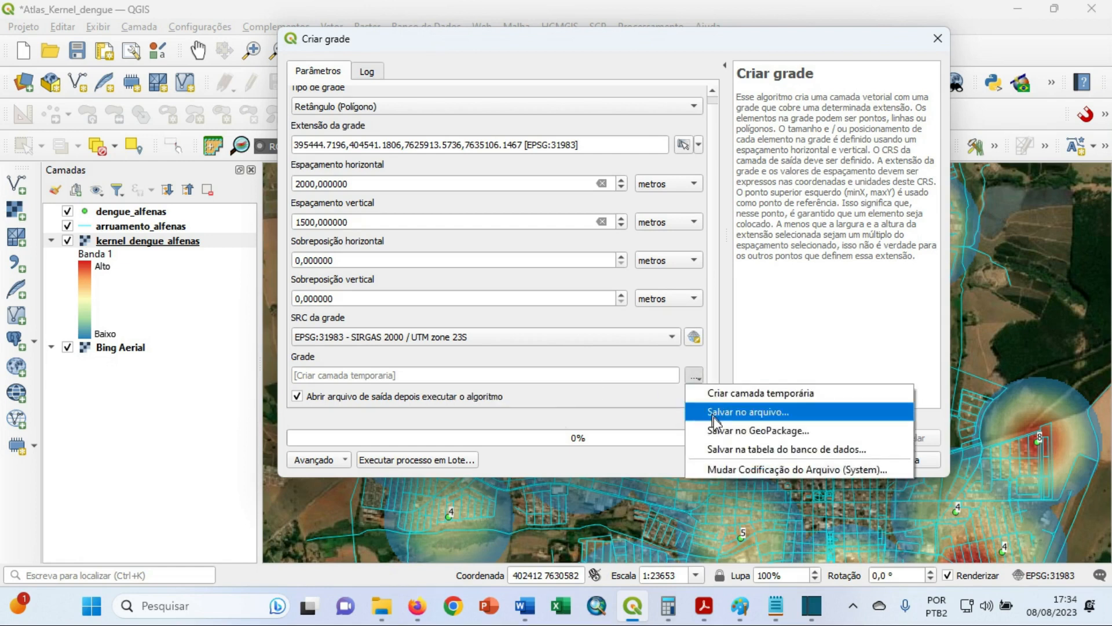
click(730, 412)
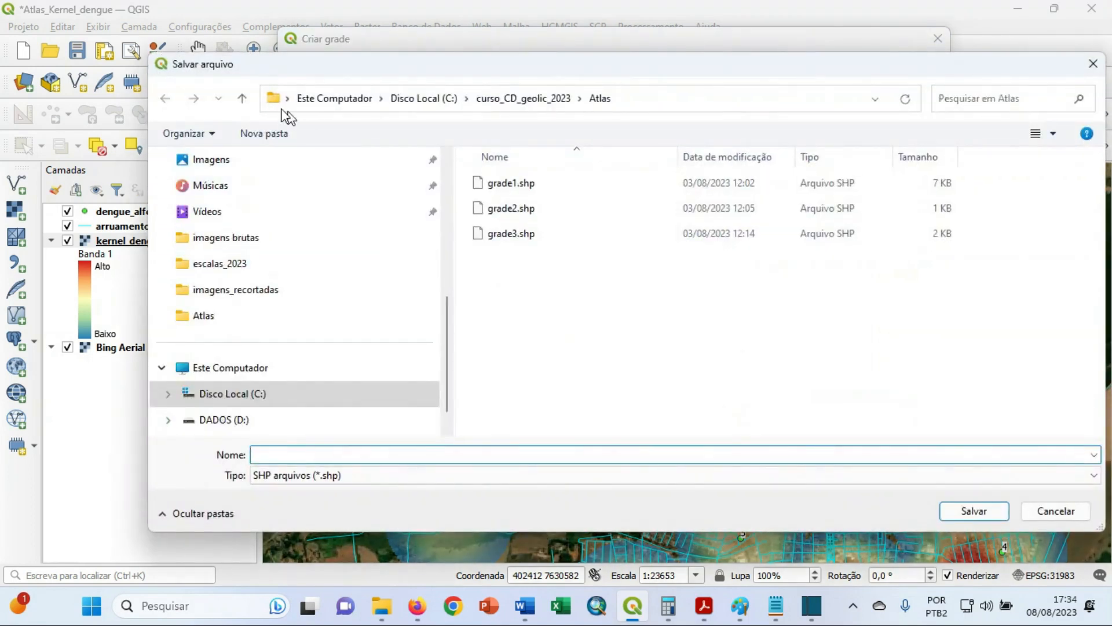
click(242, 98)
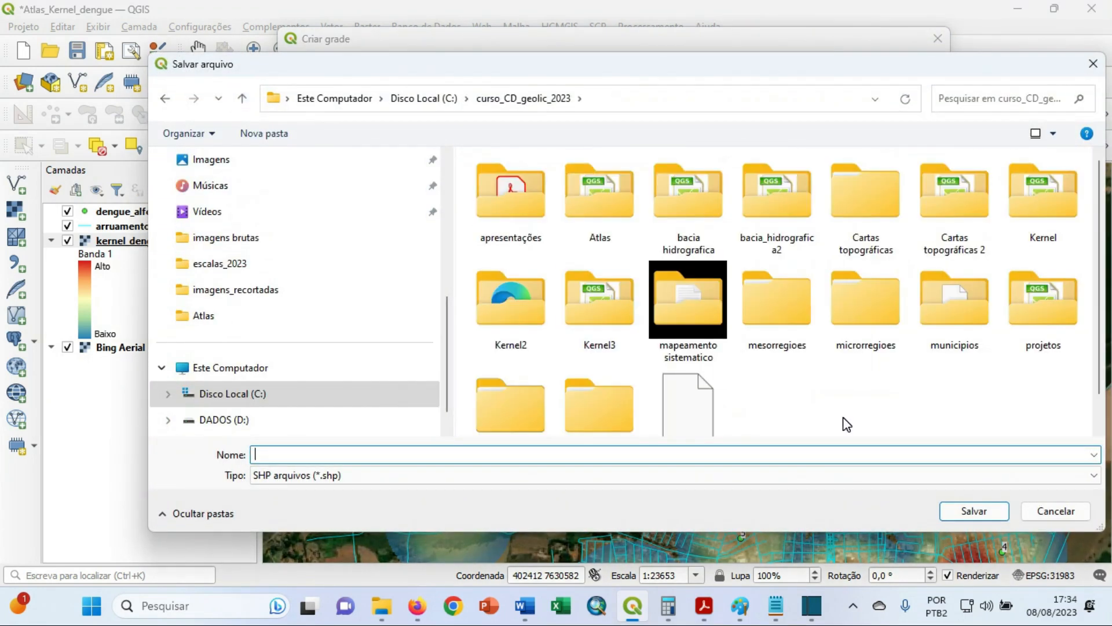
double_click(620, 206)
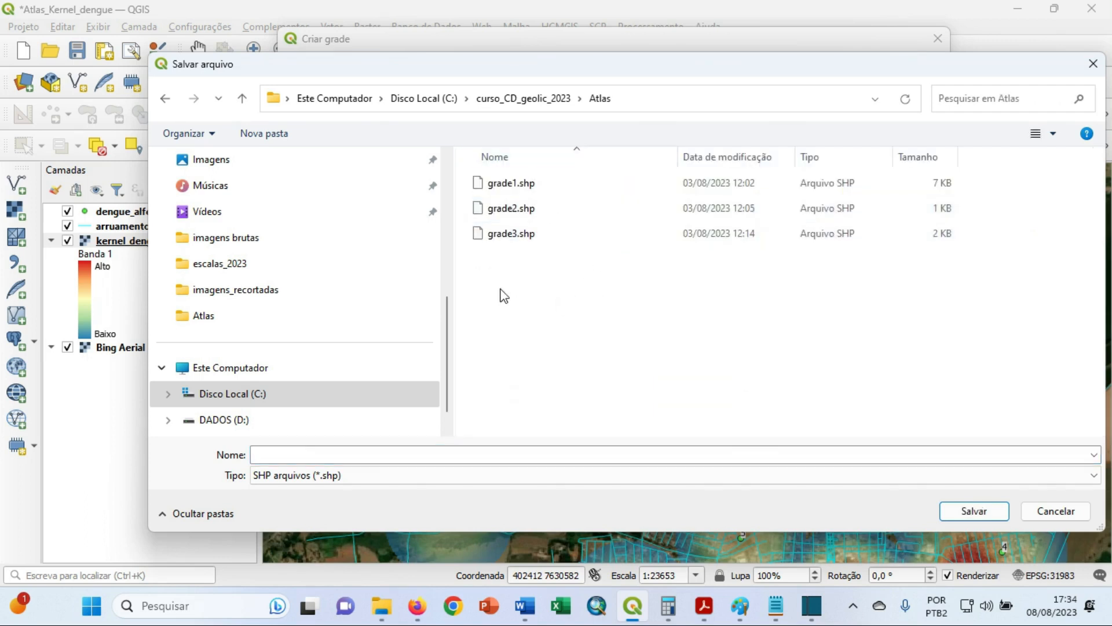
click(255, 454)
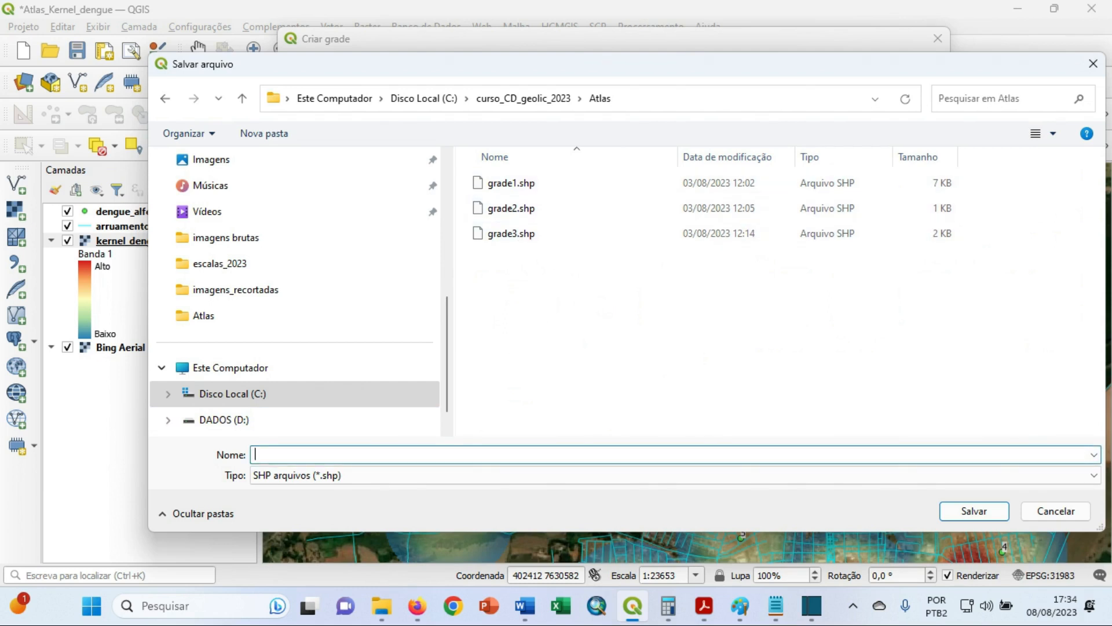
text(grade4)
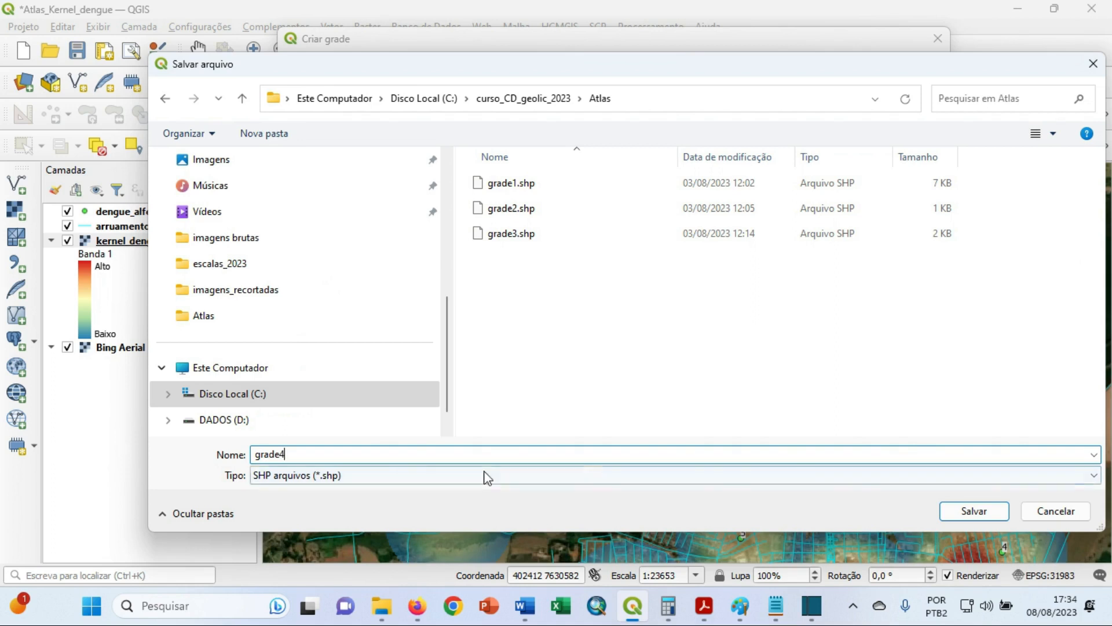
click(973, 510)
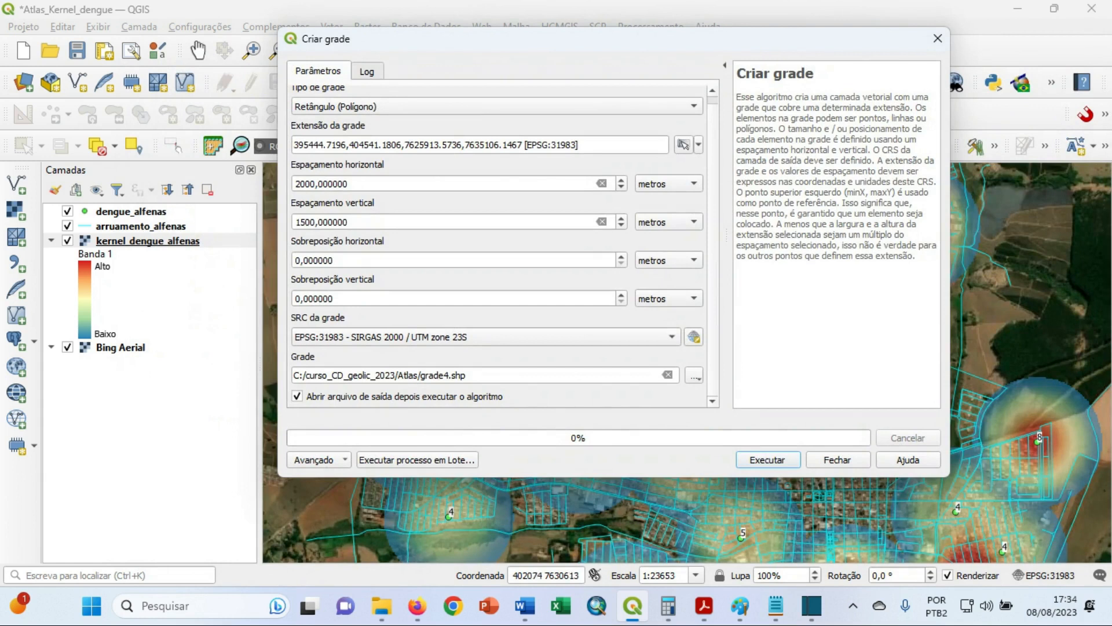
Run the grid creation, close the tool, and view the whole grid over the city.
click(768, 459)
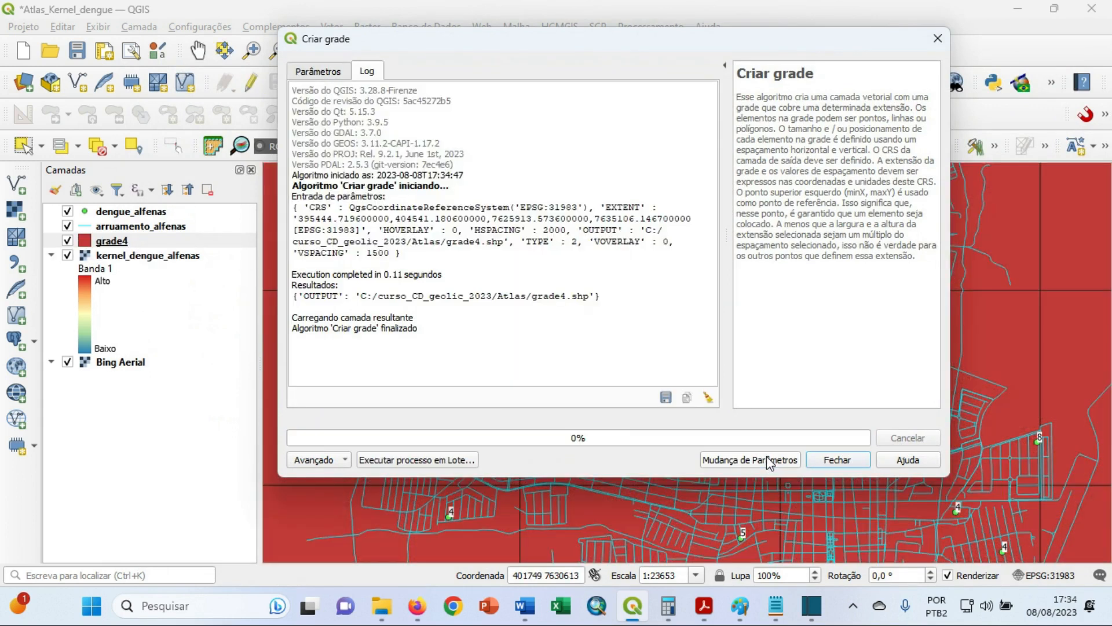
click(838, 459)
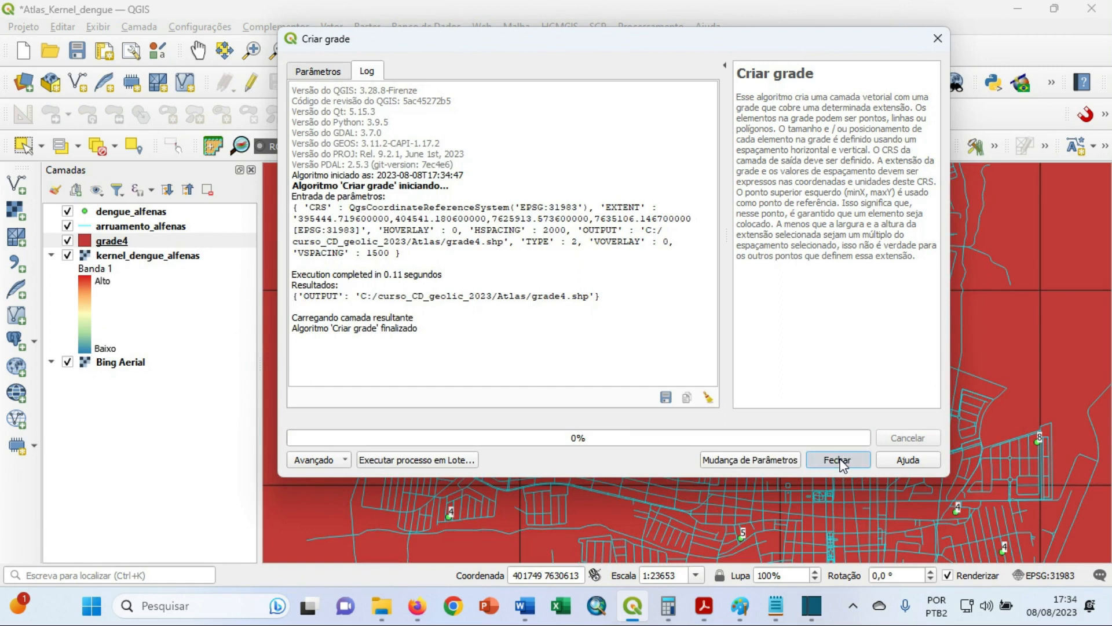
scroll(700, 364, down, 2)
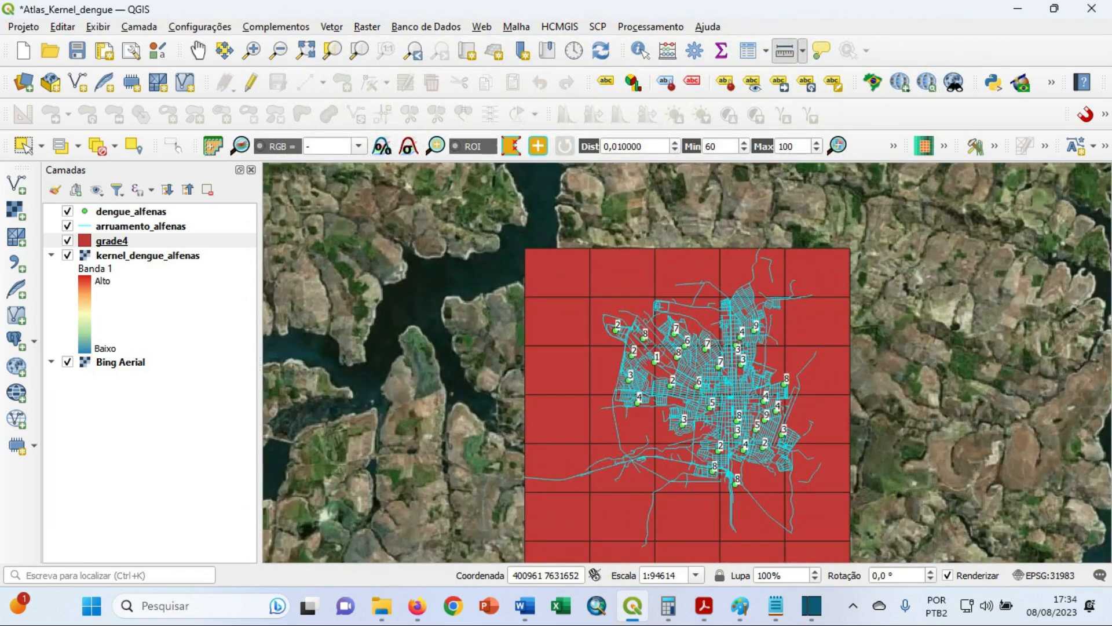
drag(714, 381, 691, 346)
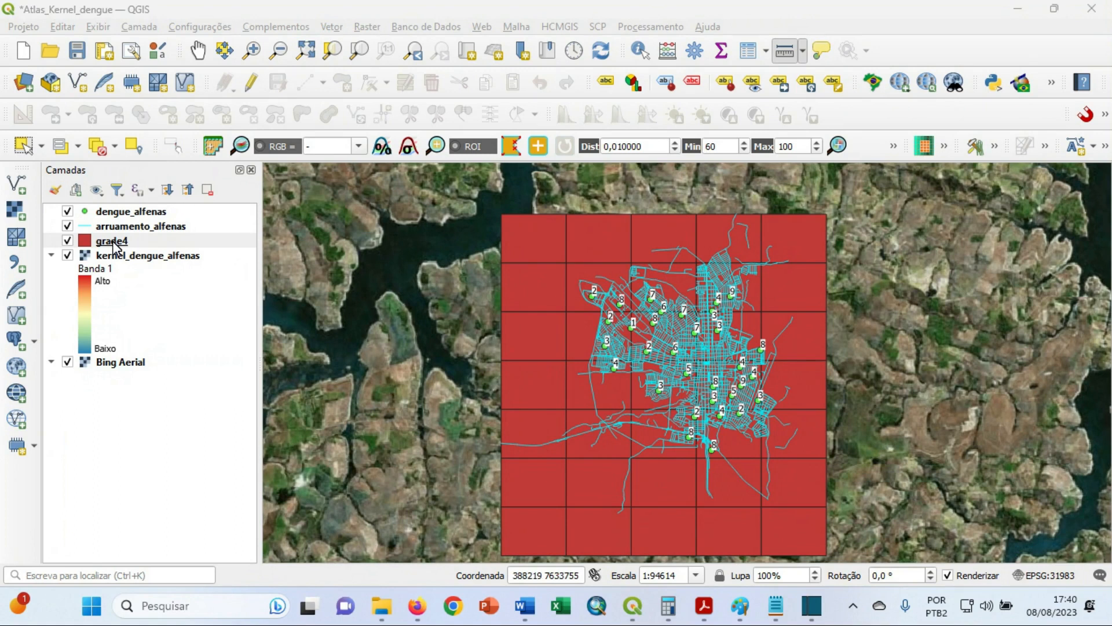
Make the simple fill of the grade4 layer's symbol transparent.
double_click(113, 242)
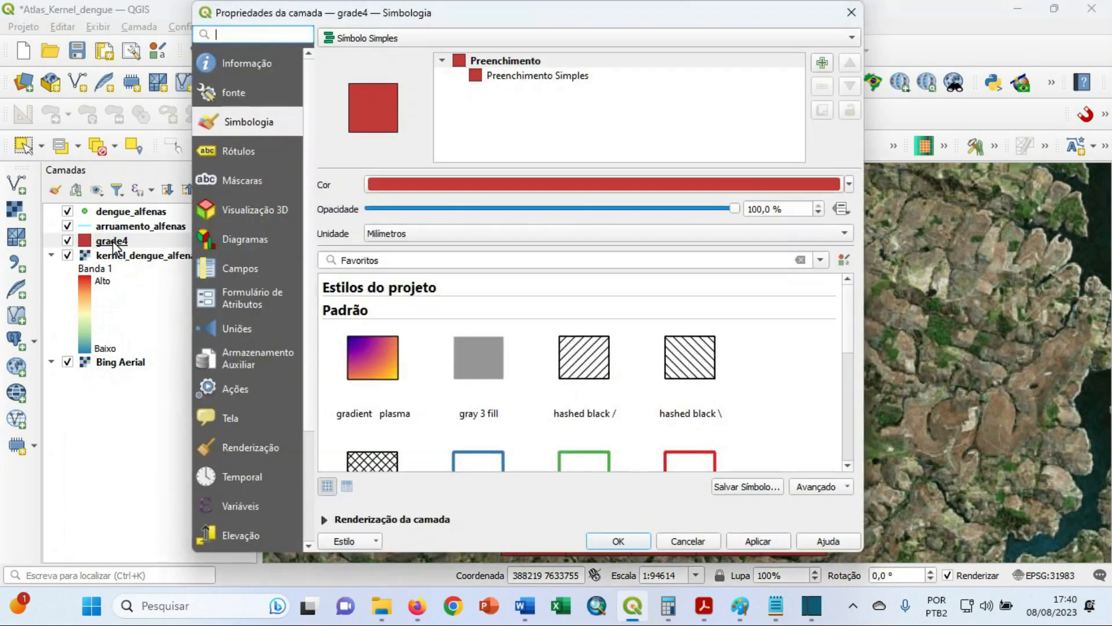
click(543, 76)
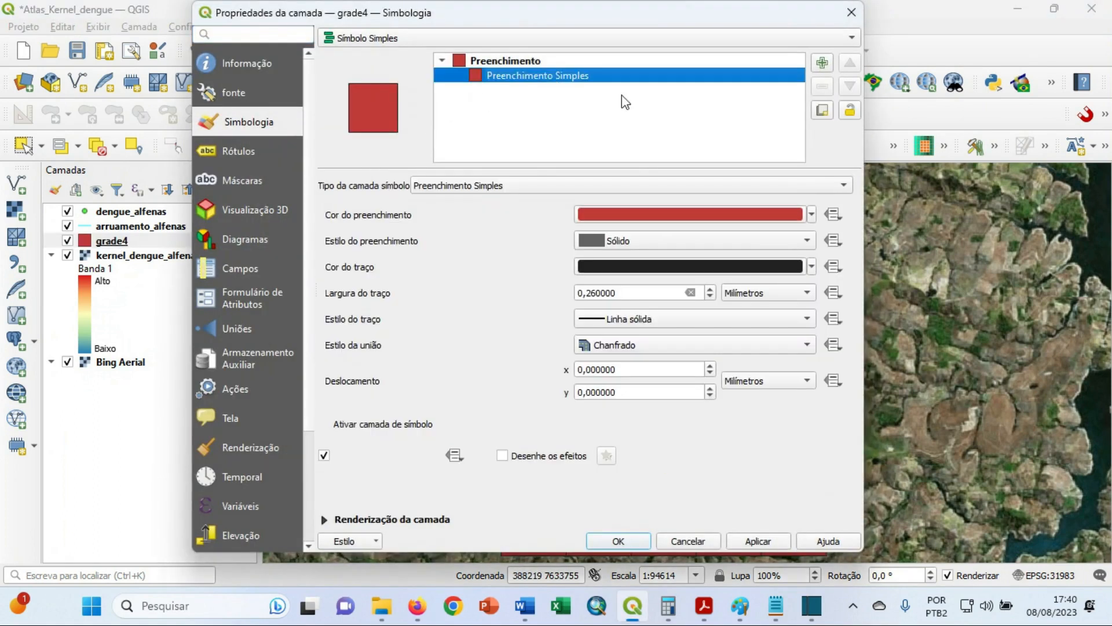
click(811, 214)
click(586, 12)
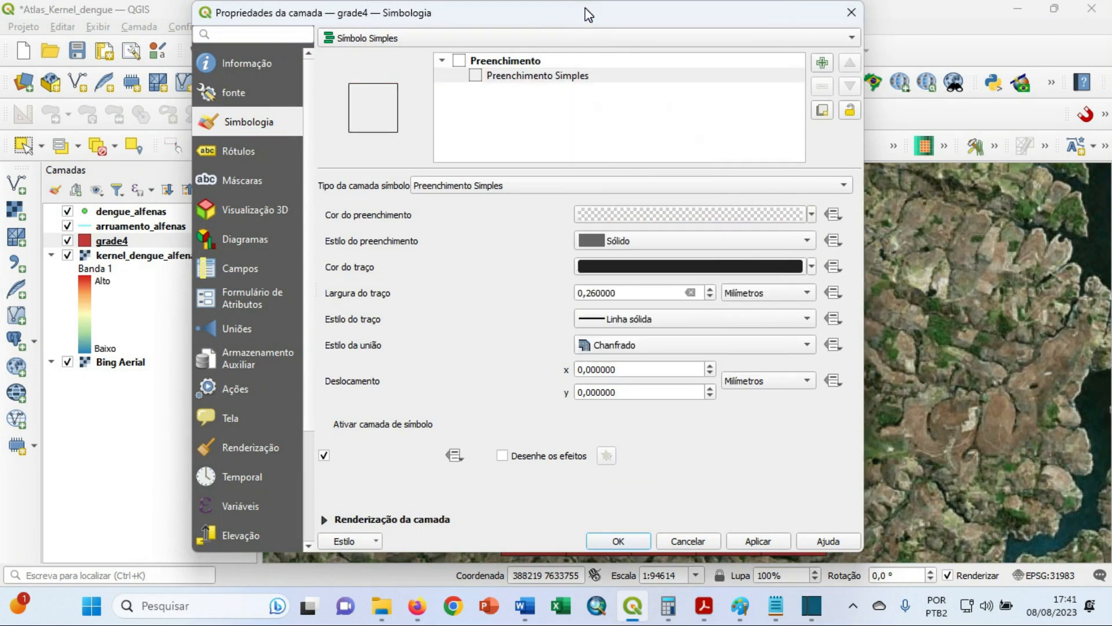
Give the grade4 cells a light orange outline 0.46 mm wide, apply the style, and view the grid over the kernel.
click(812, 266)
click(708, 288)
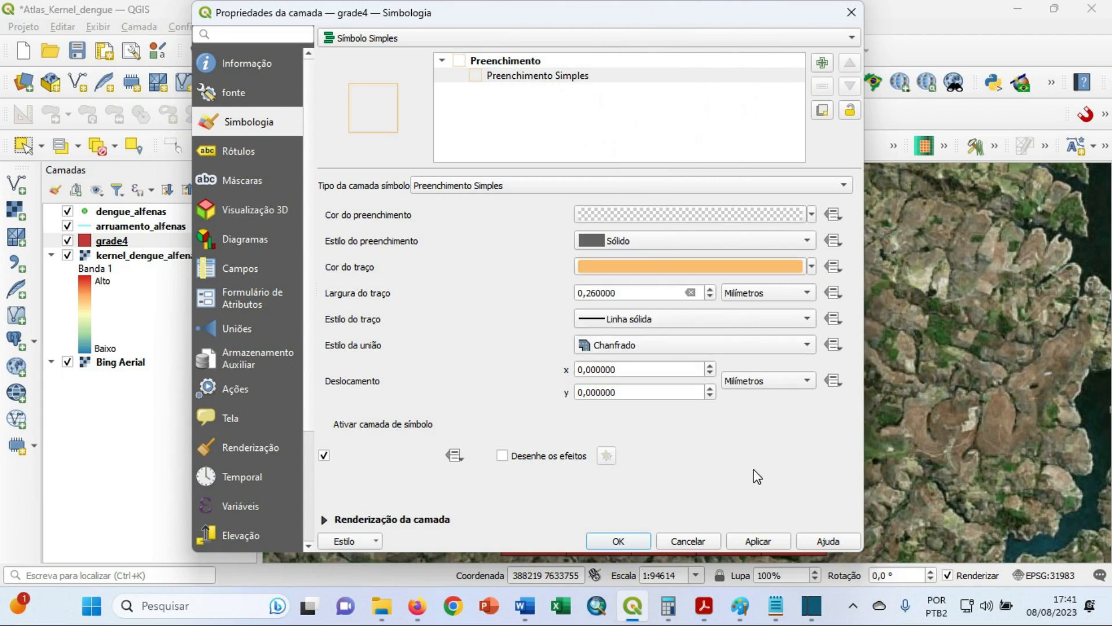
click(761, 542)
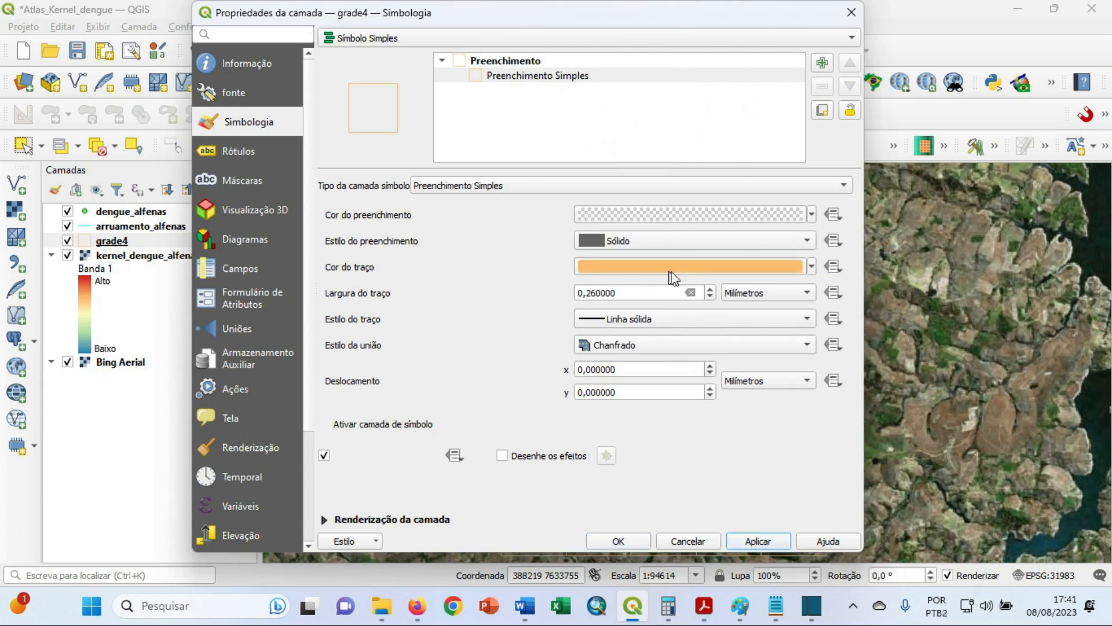
click(710, 288)
click(612, 542)
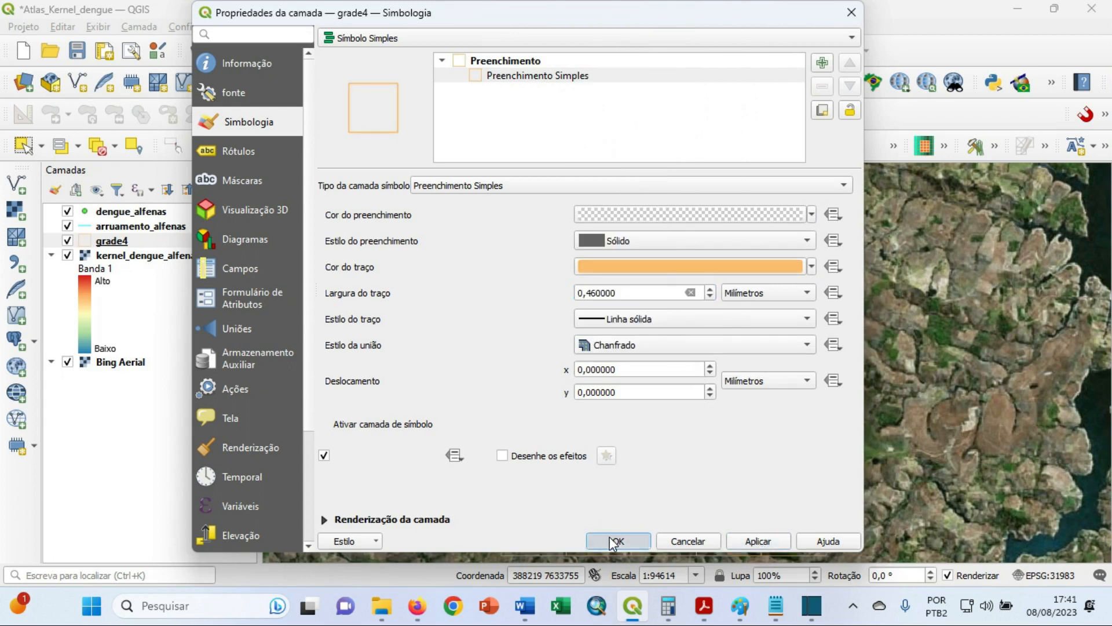
scroll(617, 371, up, 1)
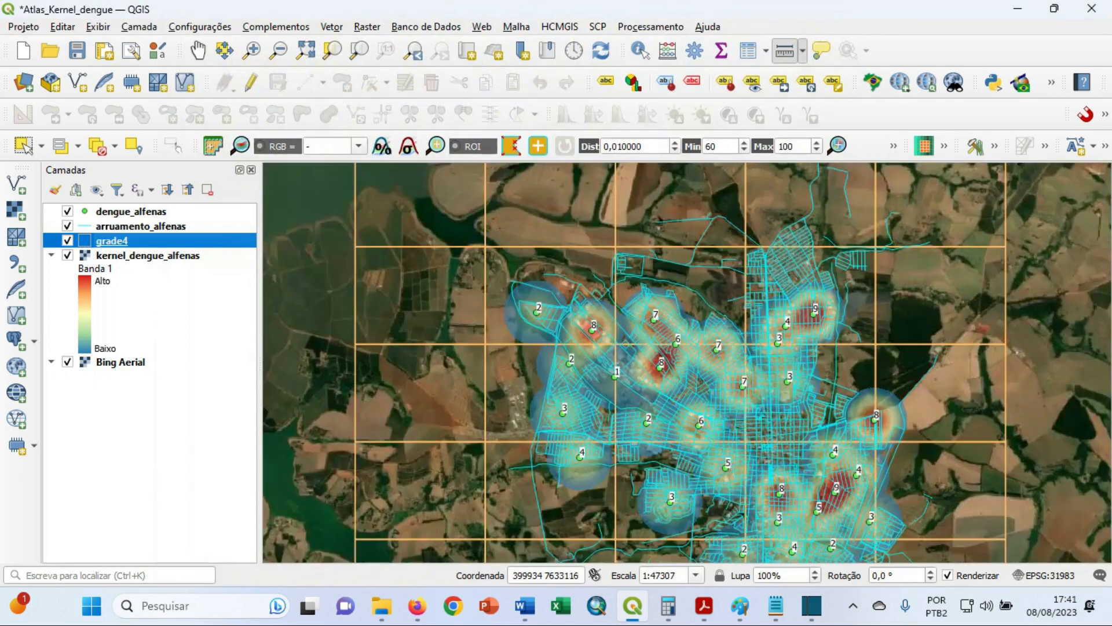
drag(616, 260, 650, 323)
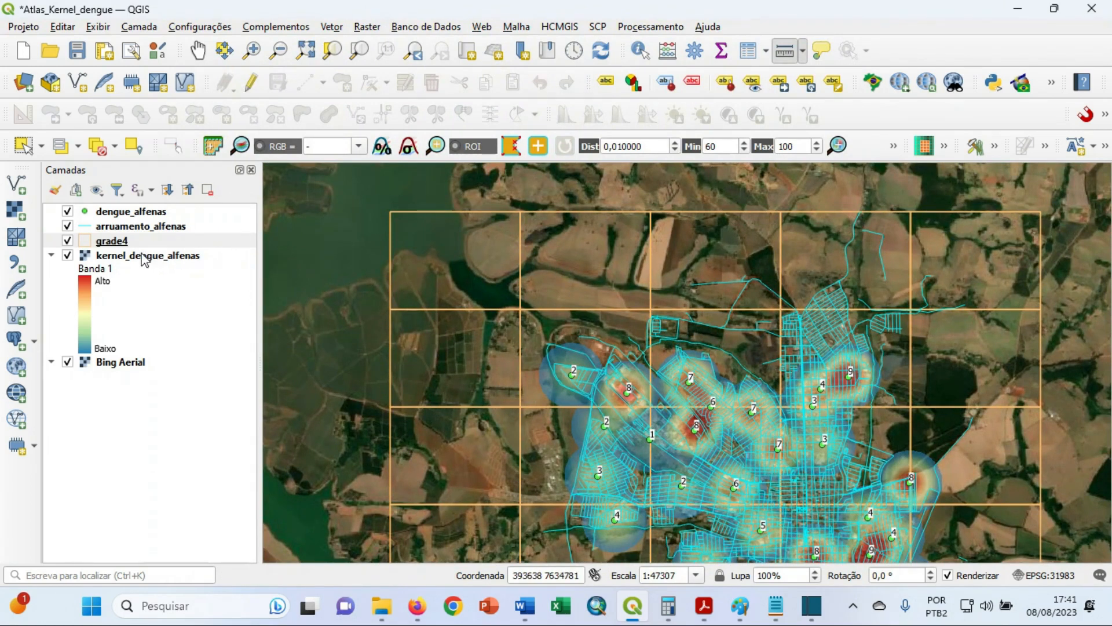
Put the grade4 layer into editing and select the five cells of the grid's first row.
click(120, 242)
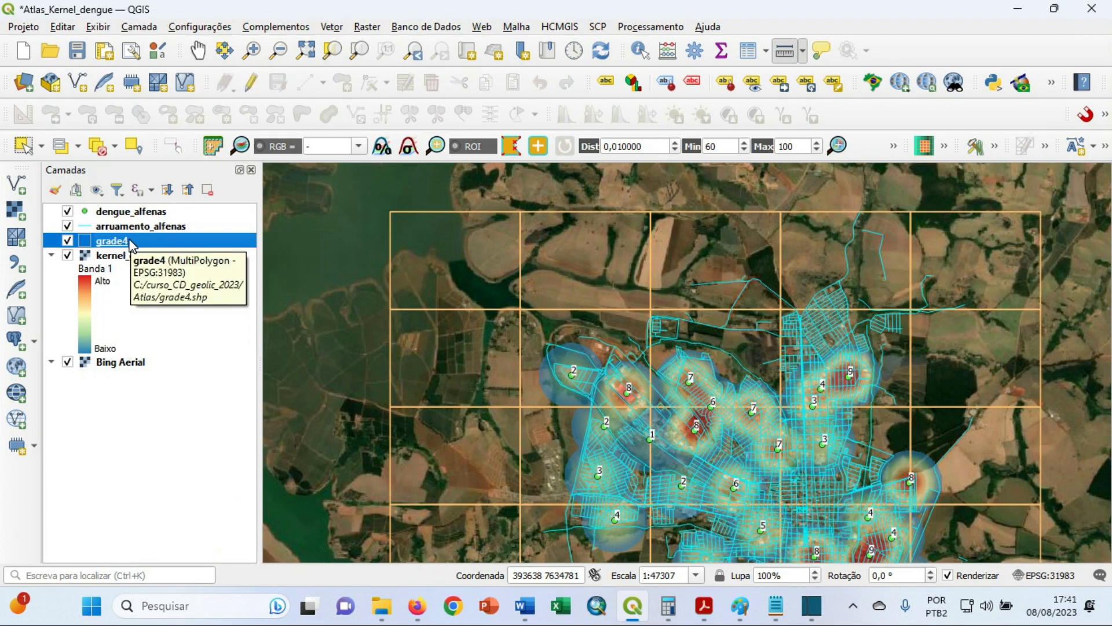
click(252, 86)
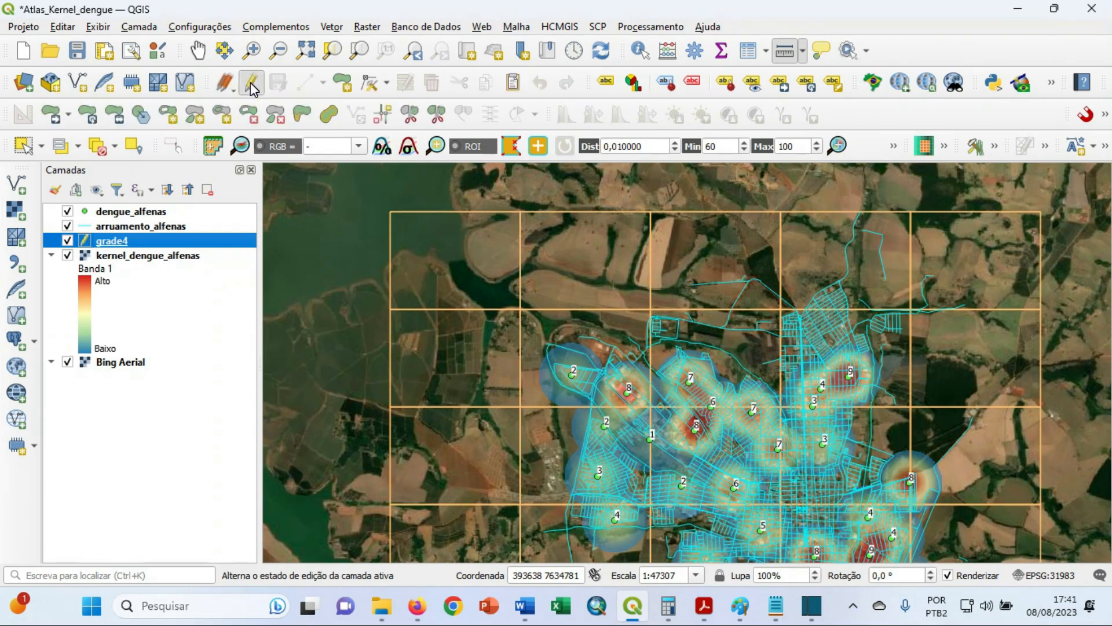
click(23, 149)
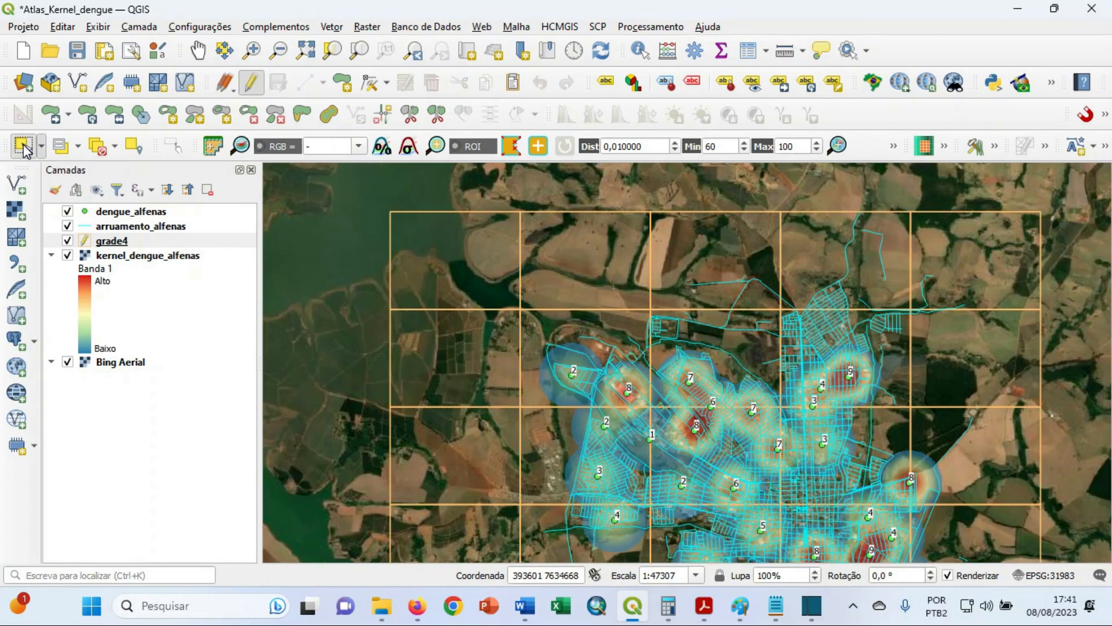
click(467, 249)
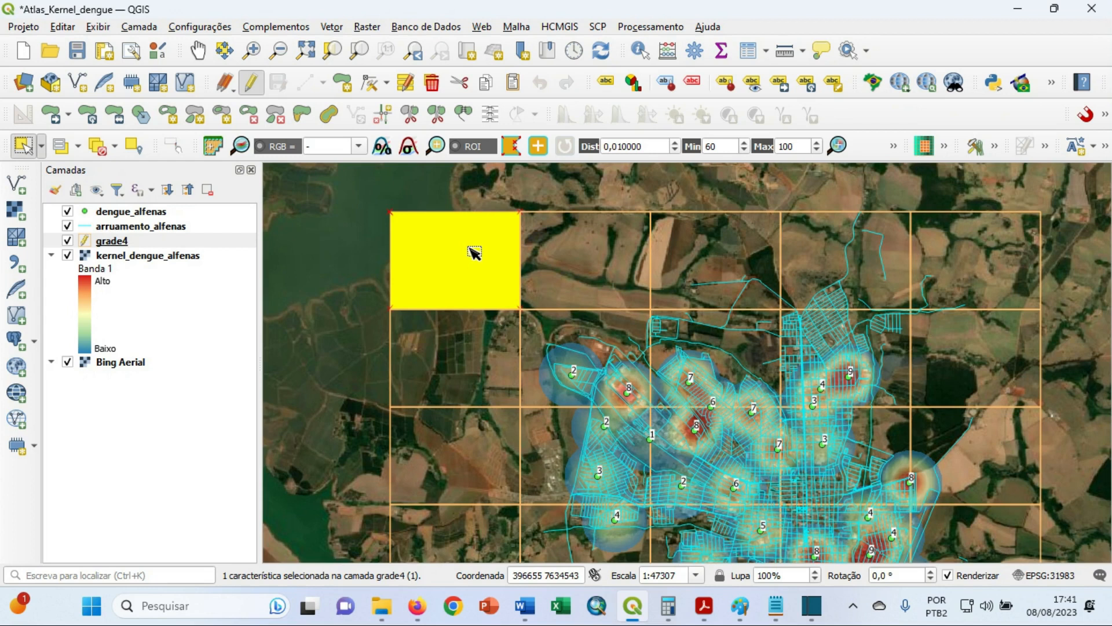
key(ctrl)
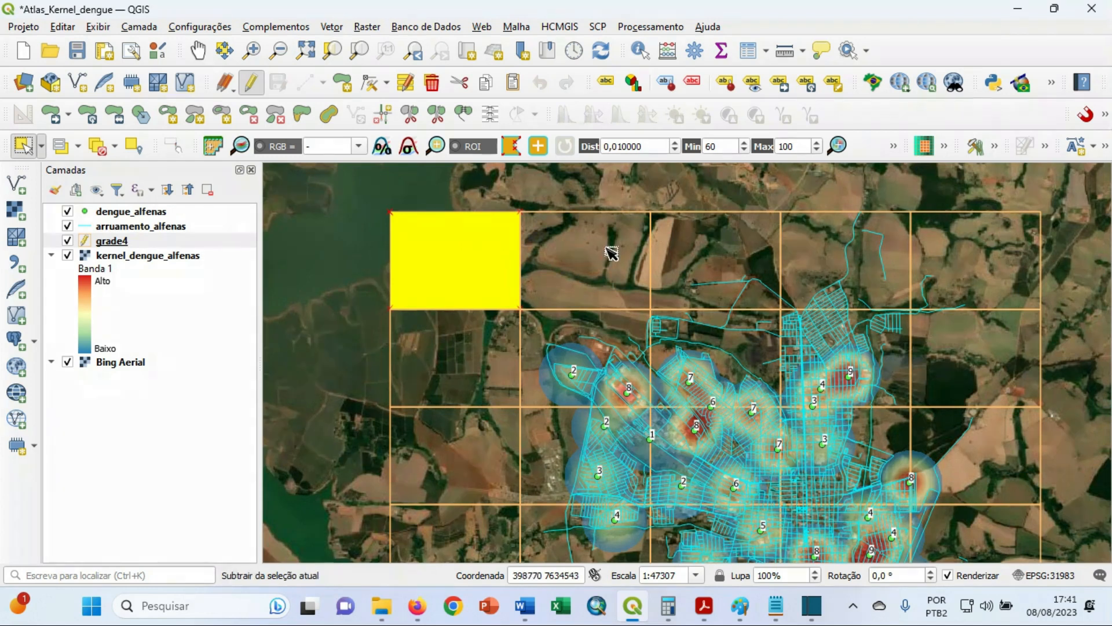
ctrl+click(609, 252)
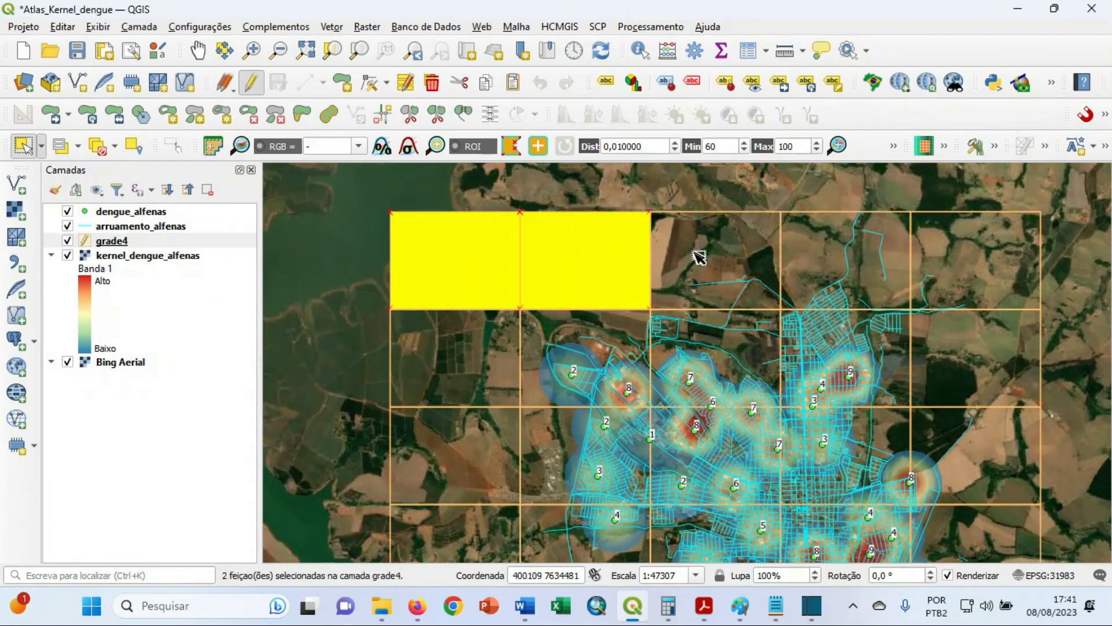
ctrl+click(710, 259)
ctrl+click(840, 268)
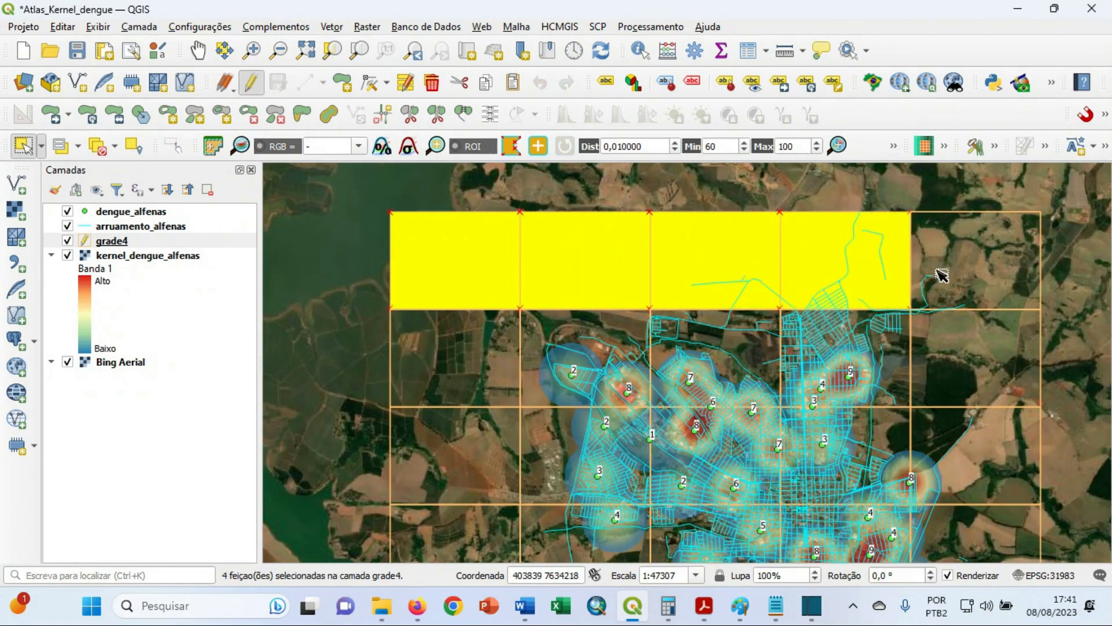
ctrl+click(963, 280)
Extend the selection with the second row's last cell, the first column down to row six, and the fifth row's second cell.
ctrl+click(970, 339)
ctrl+click(488, 353)
drag(643, 490, 651, 303)
ctrl+click(486, 288)
ctrl+click(470, 371)
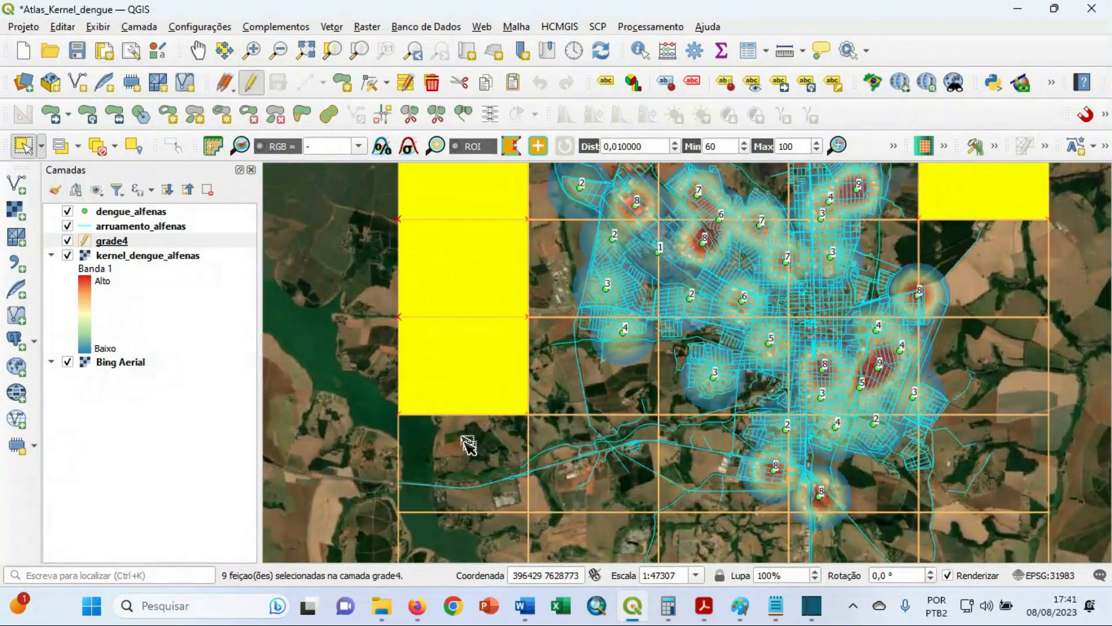
ctrl+click(472, 463)
ctrl+click(544, 480)
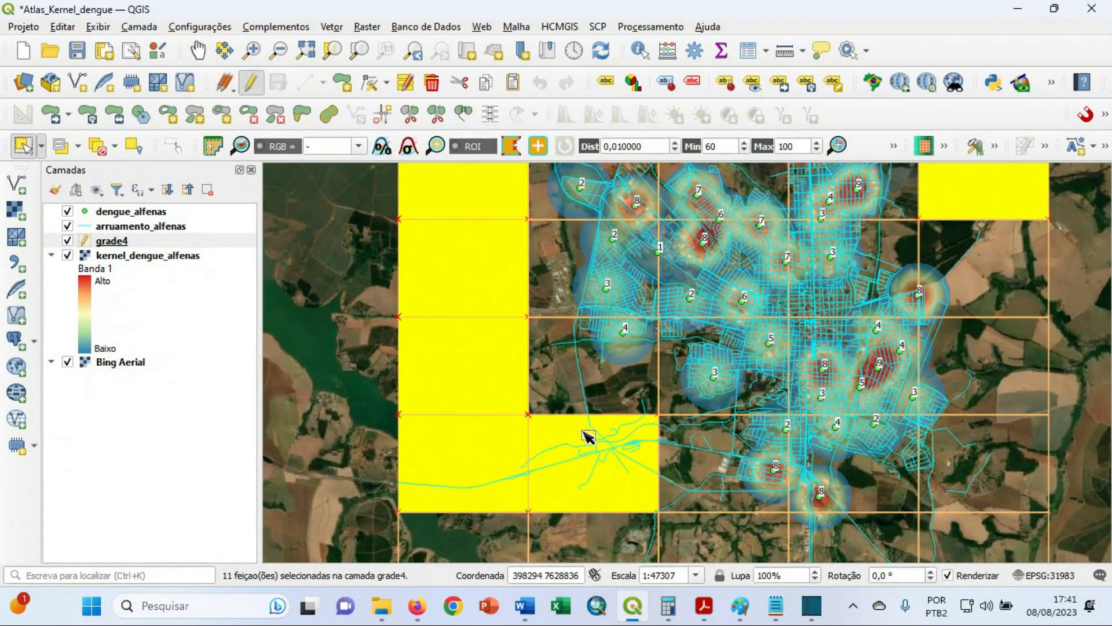
drag(633, 478, 608, 315)
ctrl+click(464, 407)
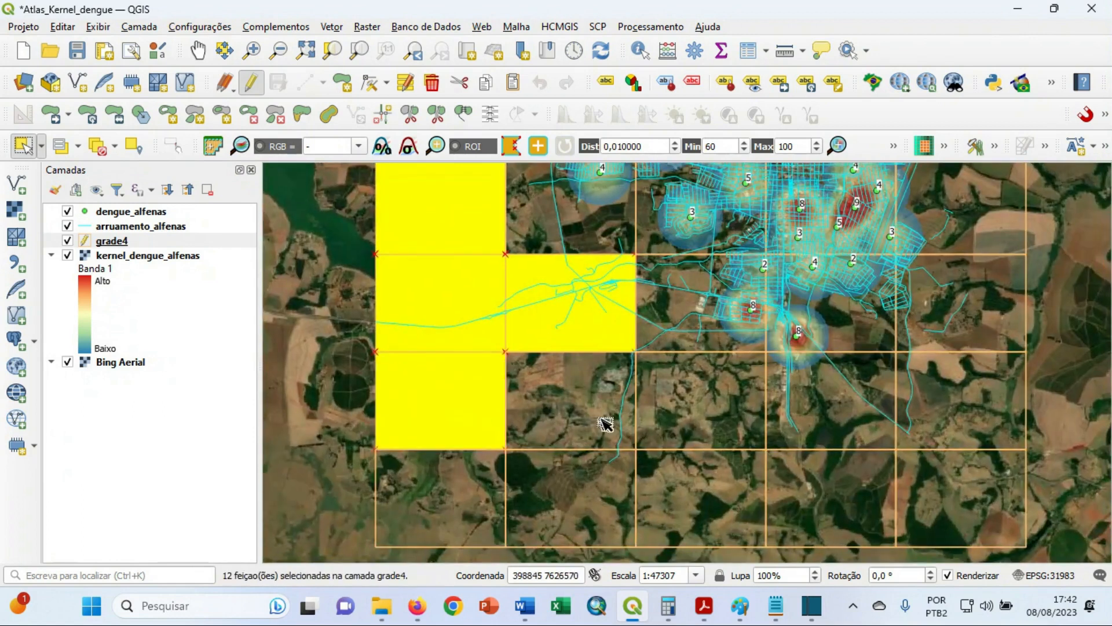
Add the remaining cells of the last two rows and the final cells of rows four and five, and delete the selected cells.
ctrl+click(603, 428)
ctrl+click(455, 516)
ctrl+click(695, 521)
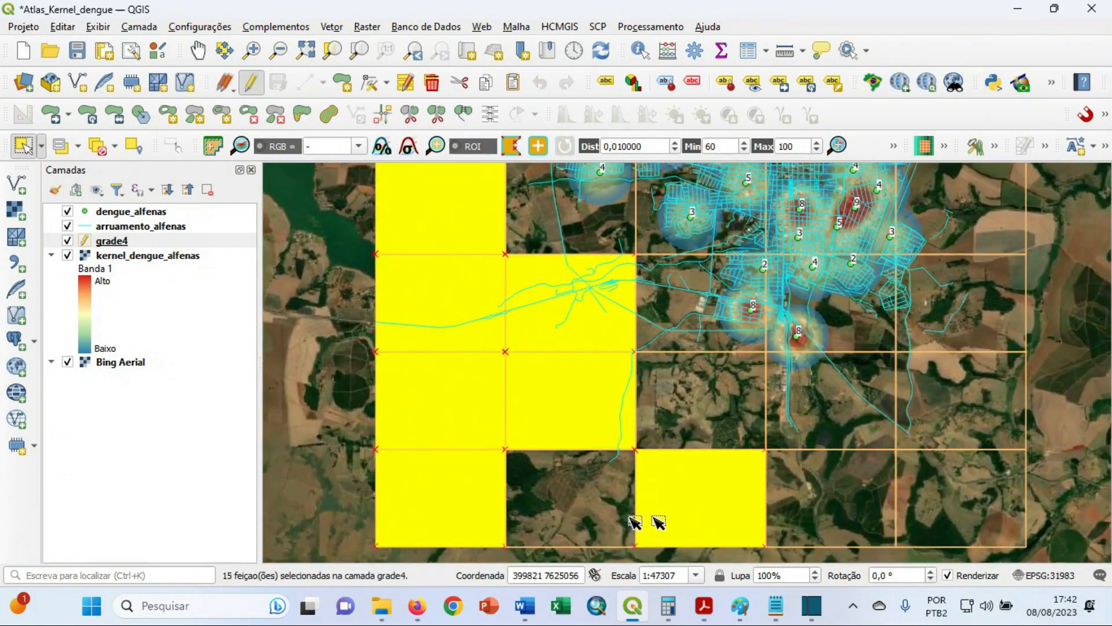
ctrl+click(581, 523)
ctrl+click(717, 402)
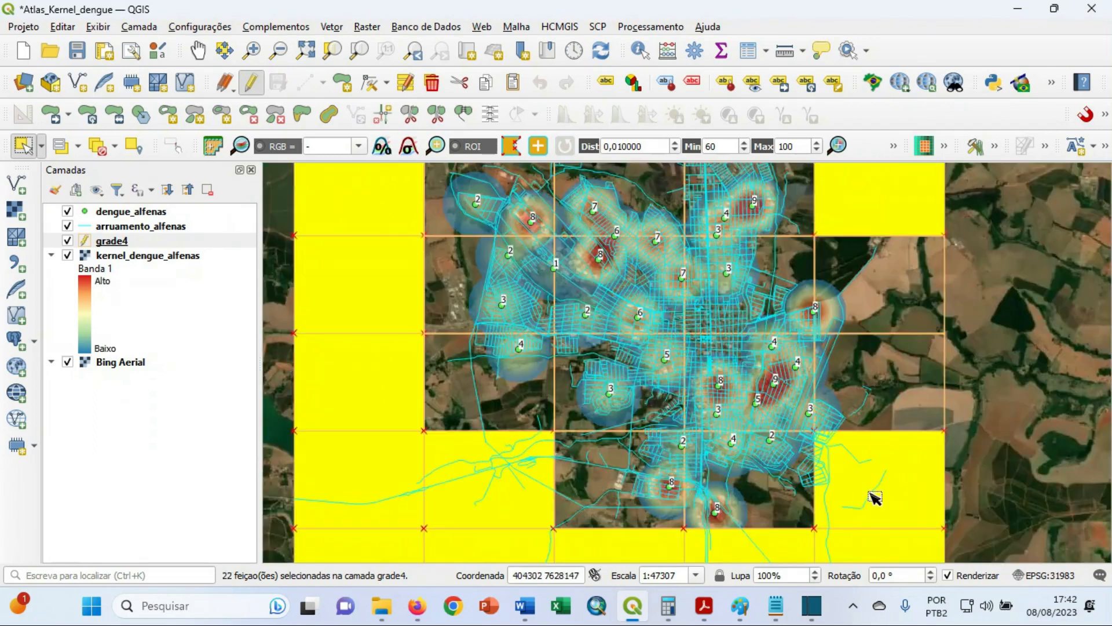
ctrl+click(892, 404)
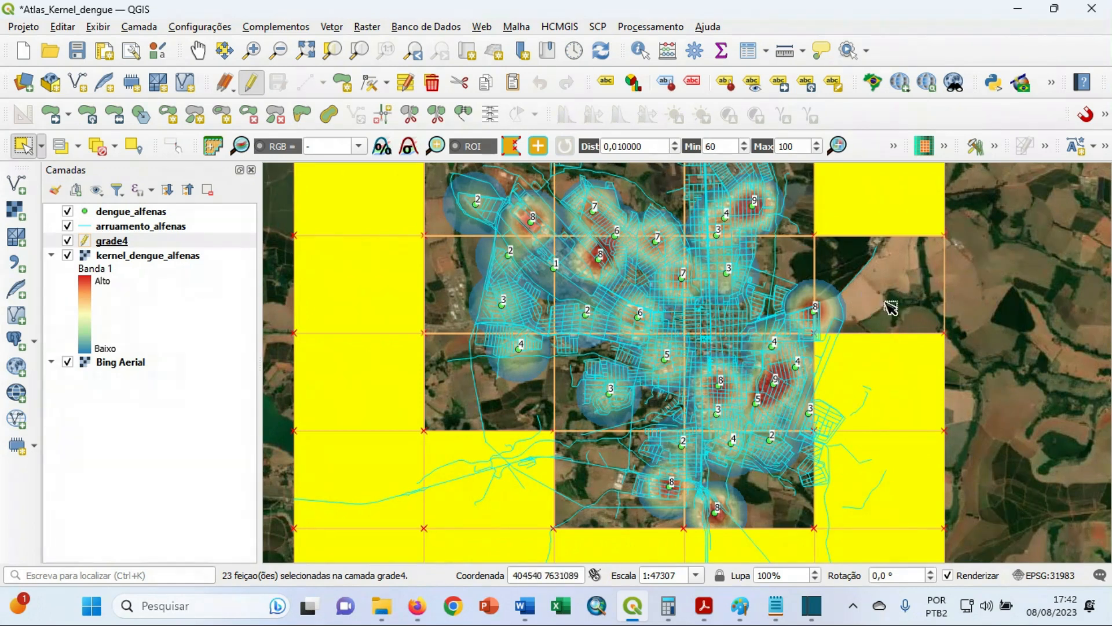
drag(874, 298, 894, 371)
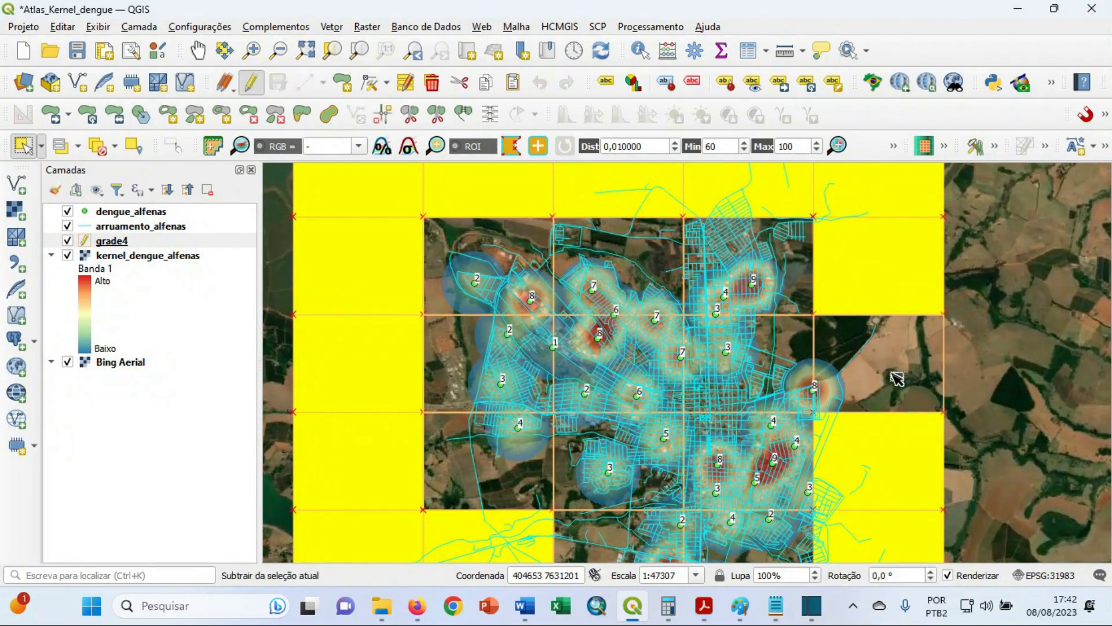
ctrl+click(897, 377)
ctrl+click(896, 376)
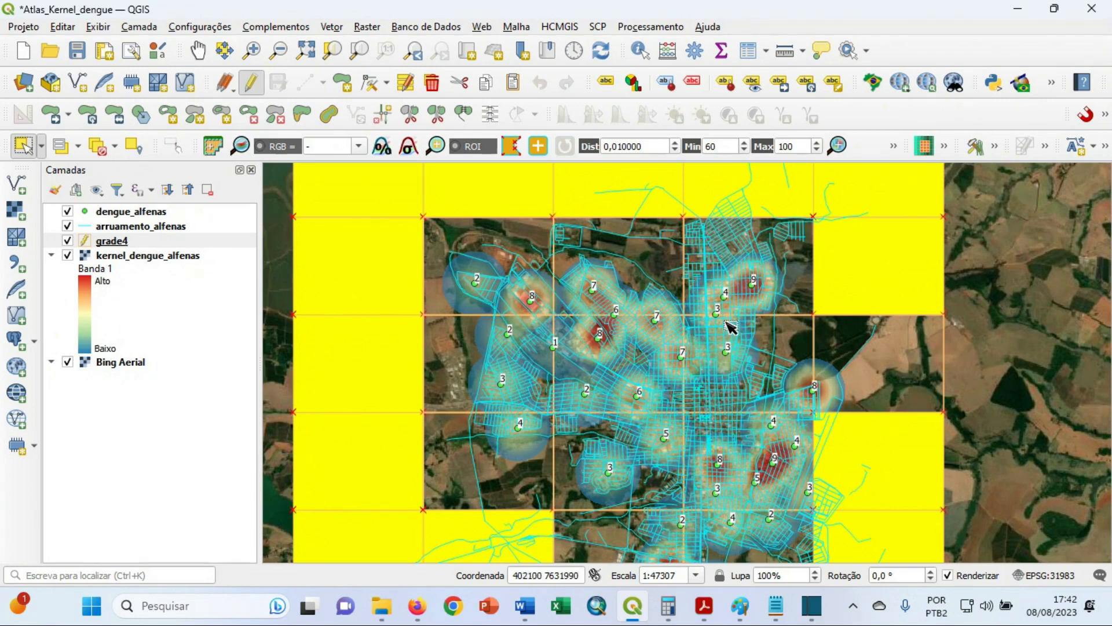
scroll(727, 322, down, 1)
drag(712, 375, 702, 342)
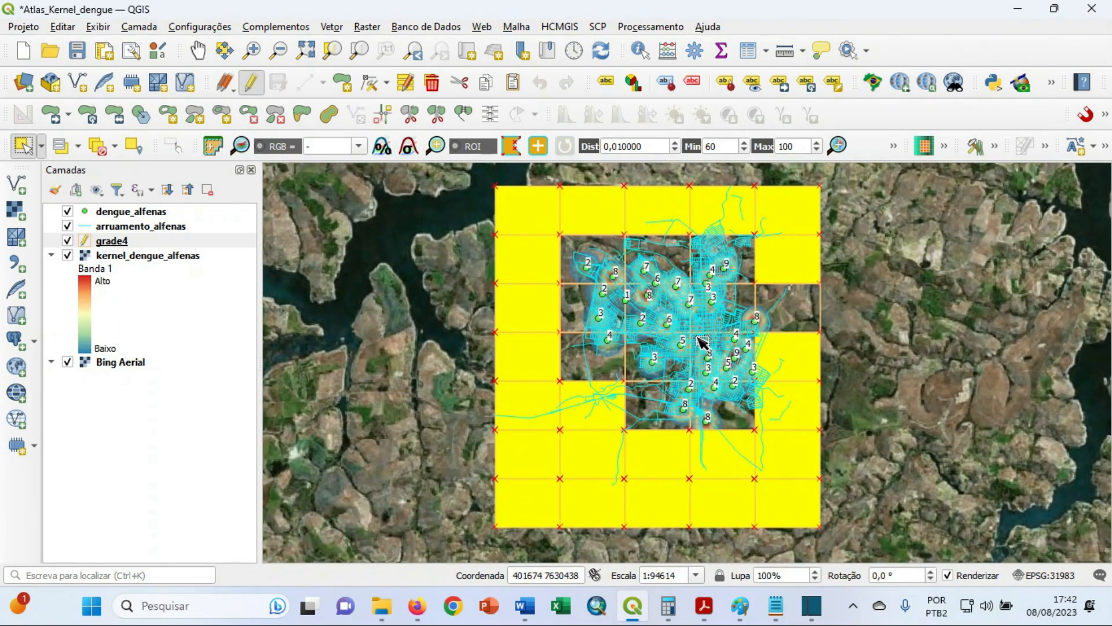
key(Delete)
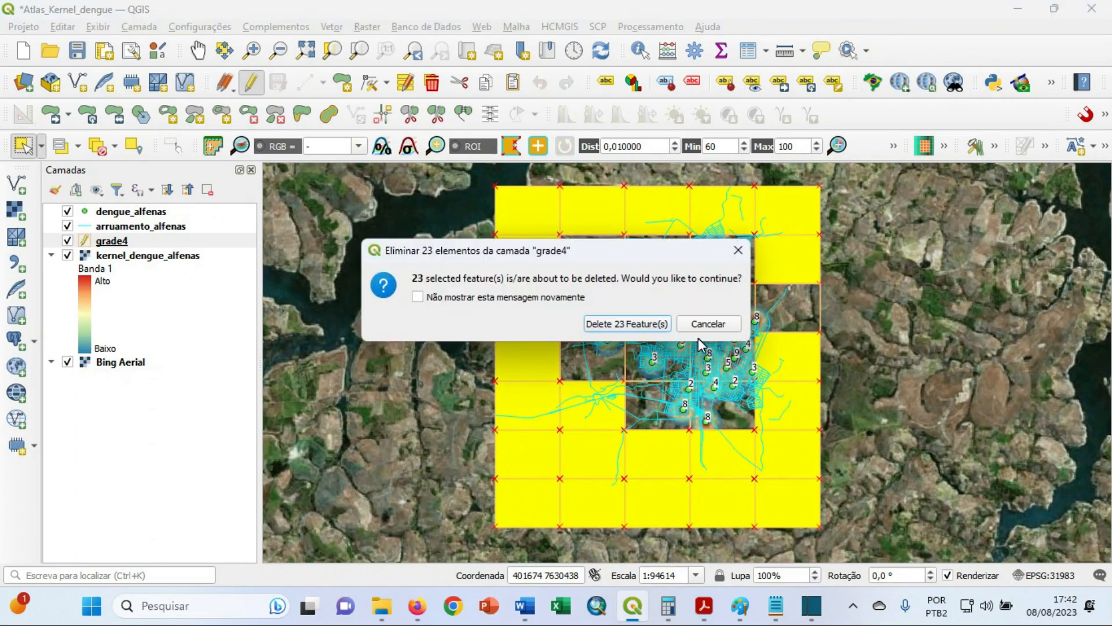
click(620, 325)
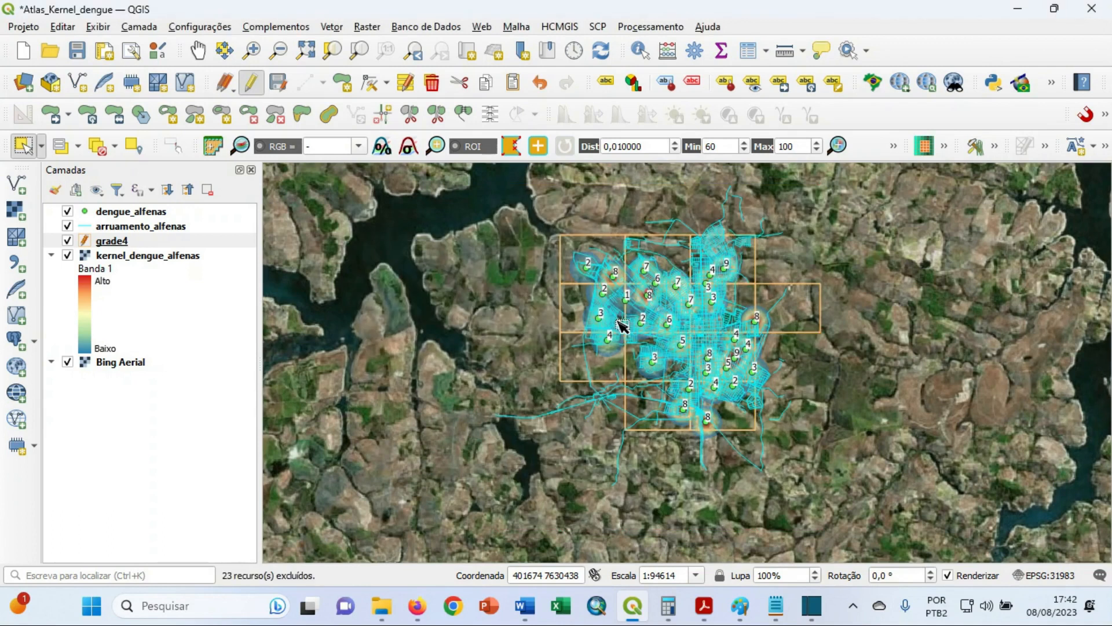
Examine the trimmed grid over the kernel and consult item 6 of the Confecção do atlas notes in Notepad.
scroll(696, 319, up, 1)
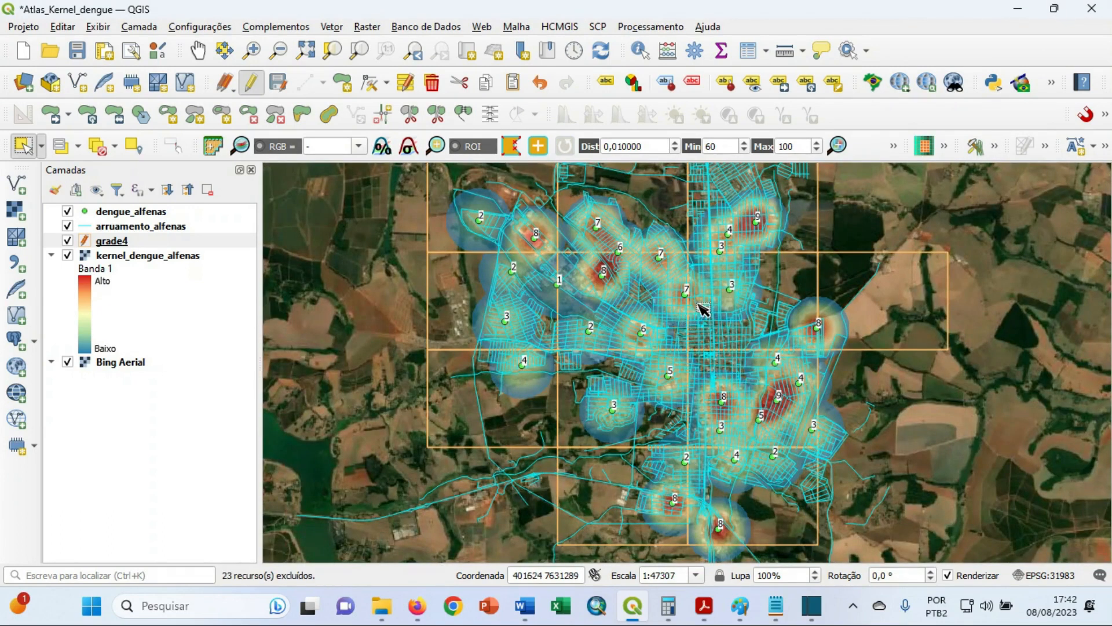
drag(631, 262, 652, 322)
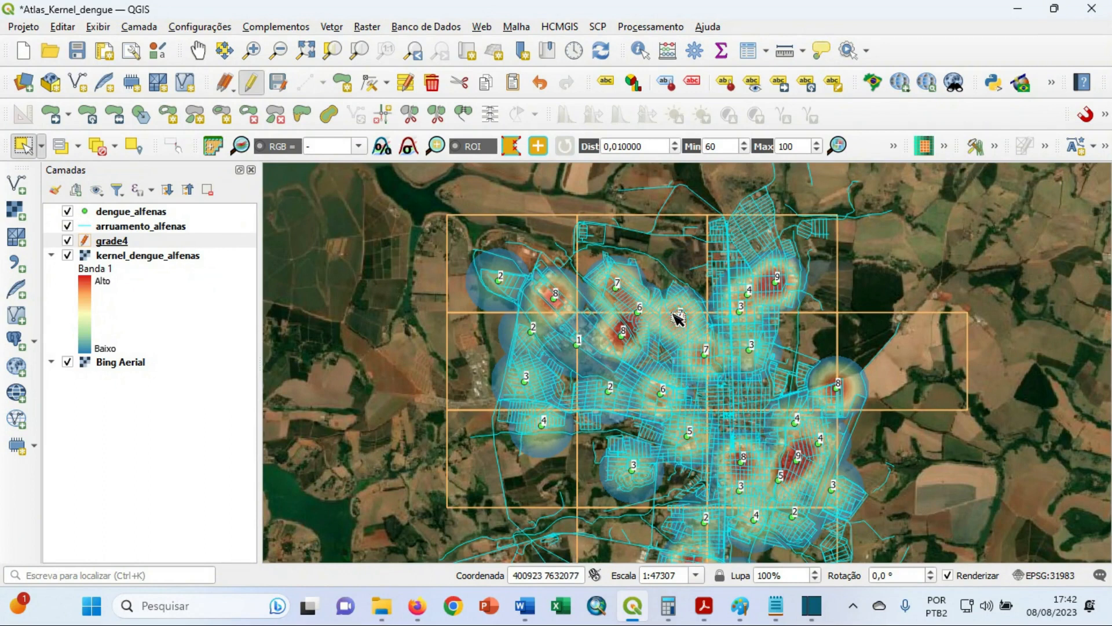
drag(708, 353, 658, 317)
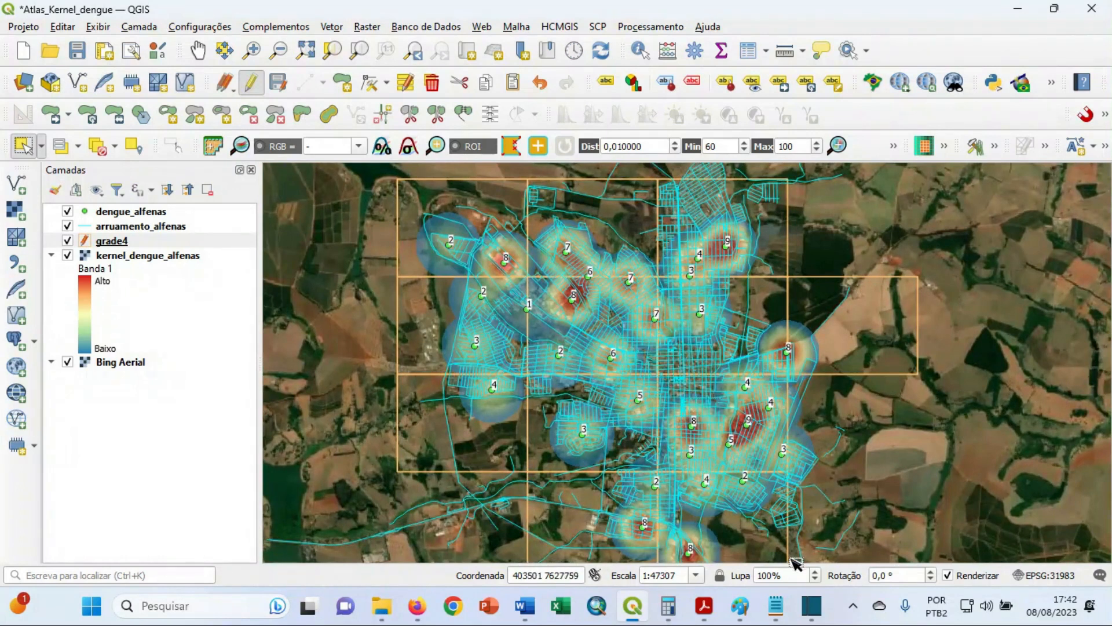
click(774, 616)
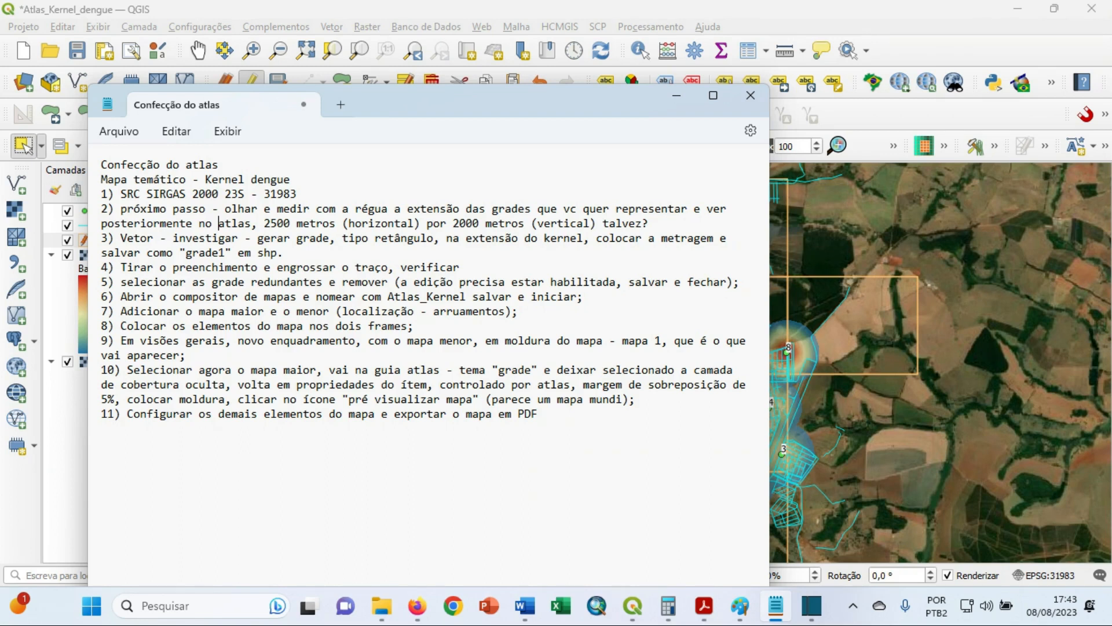
drag(121, 296, 354, 296)
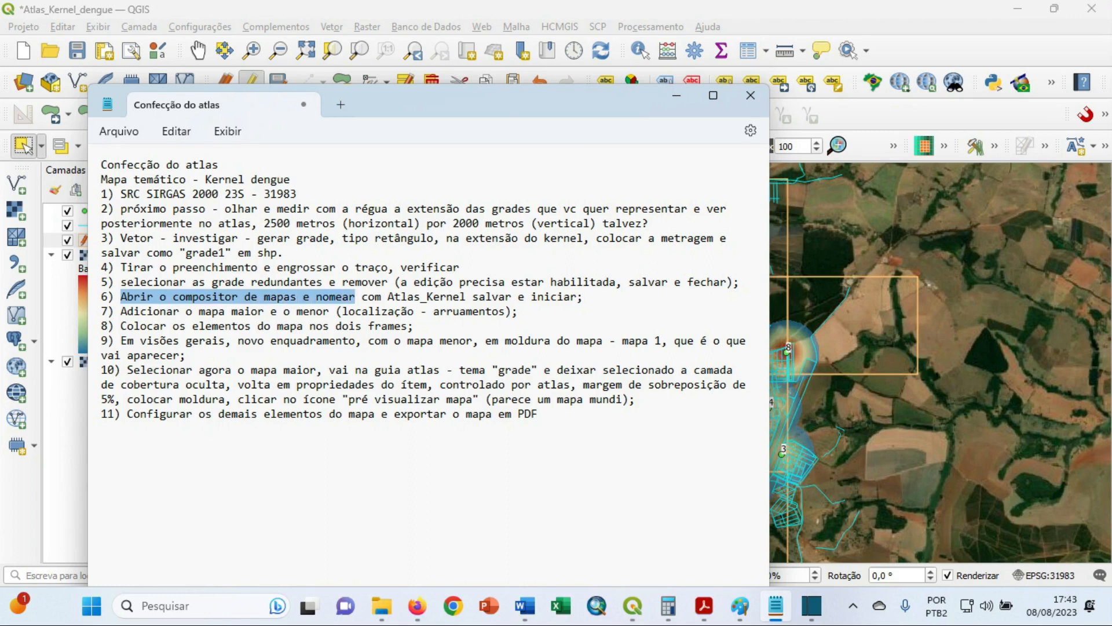
click(679, 100)
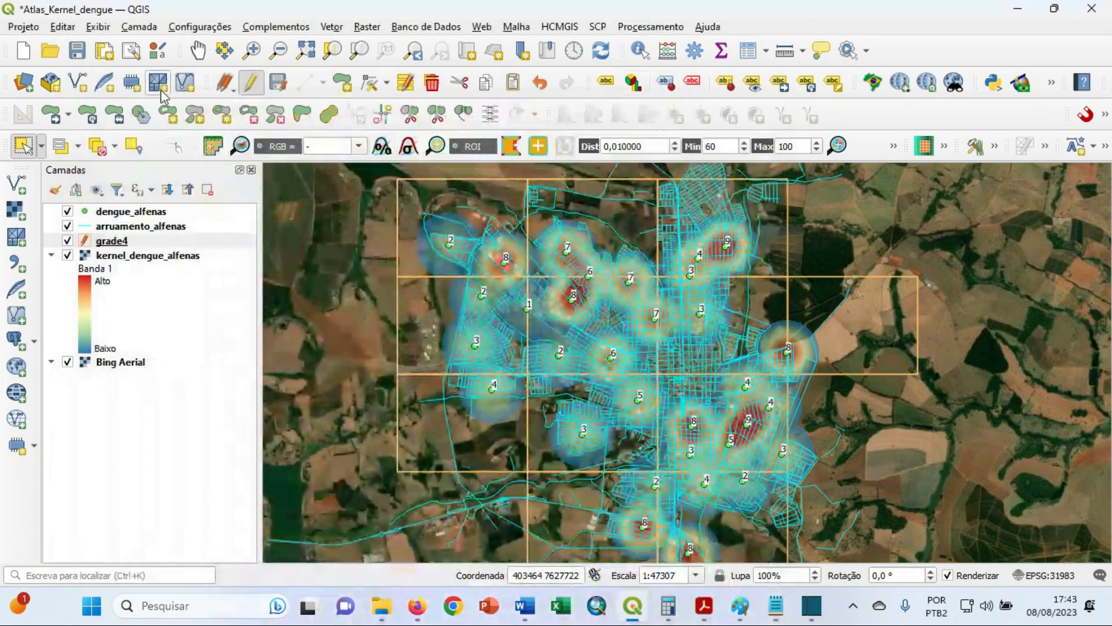
Create a print layout titled Kernel_Atlas_Alfenas_MG and restore its window to a smaller size.
click(106, 53)
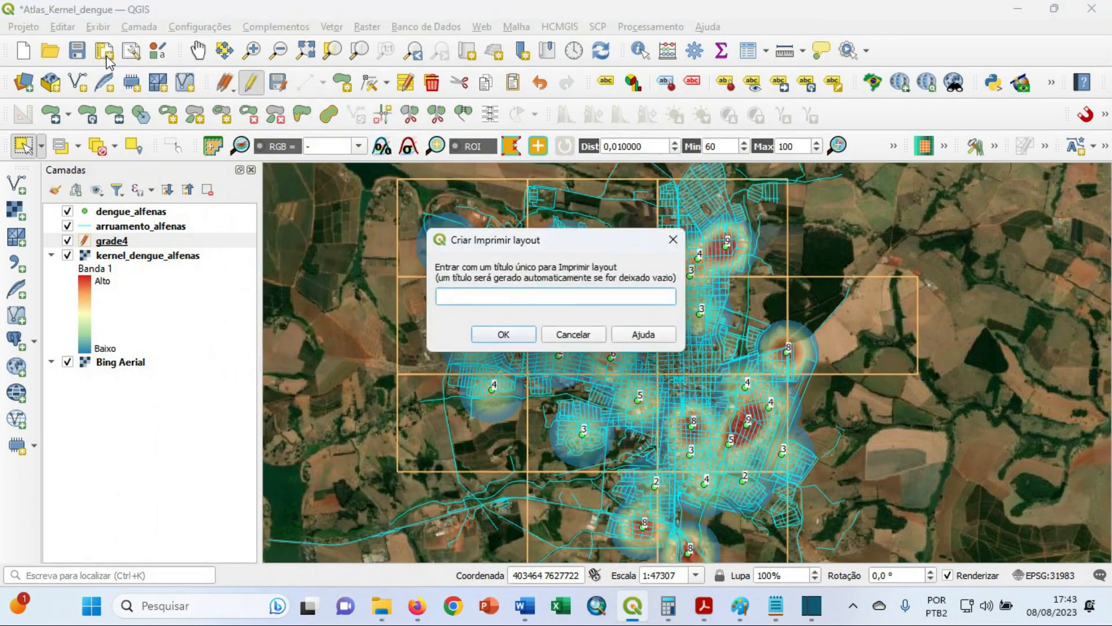
text(Kern)
text(el_Atlas_Alfenas_MG)
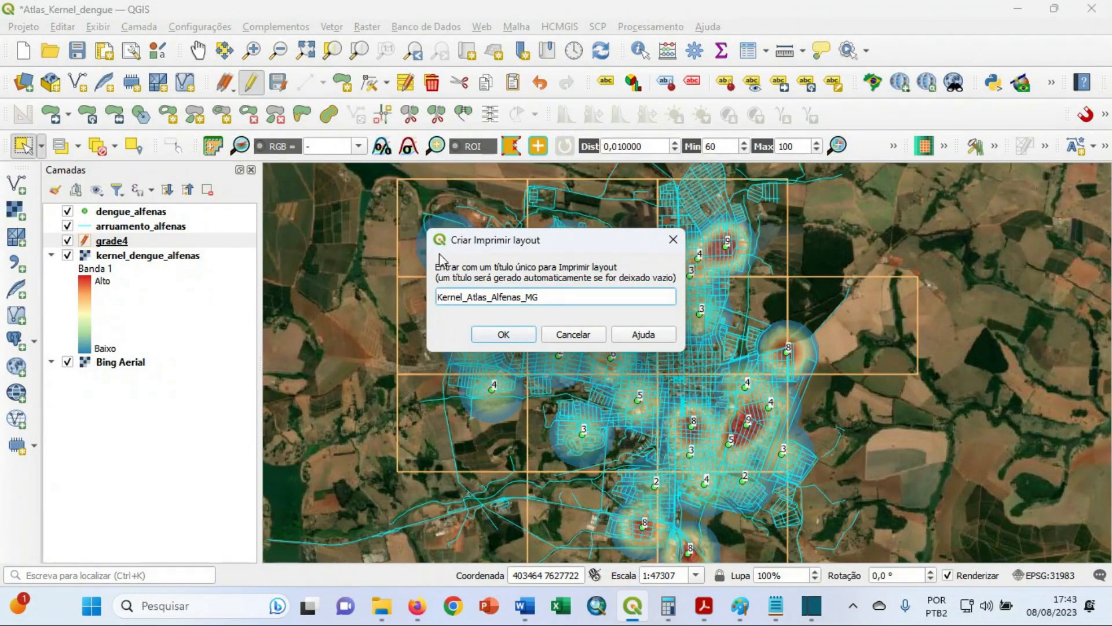
click(515, 335)
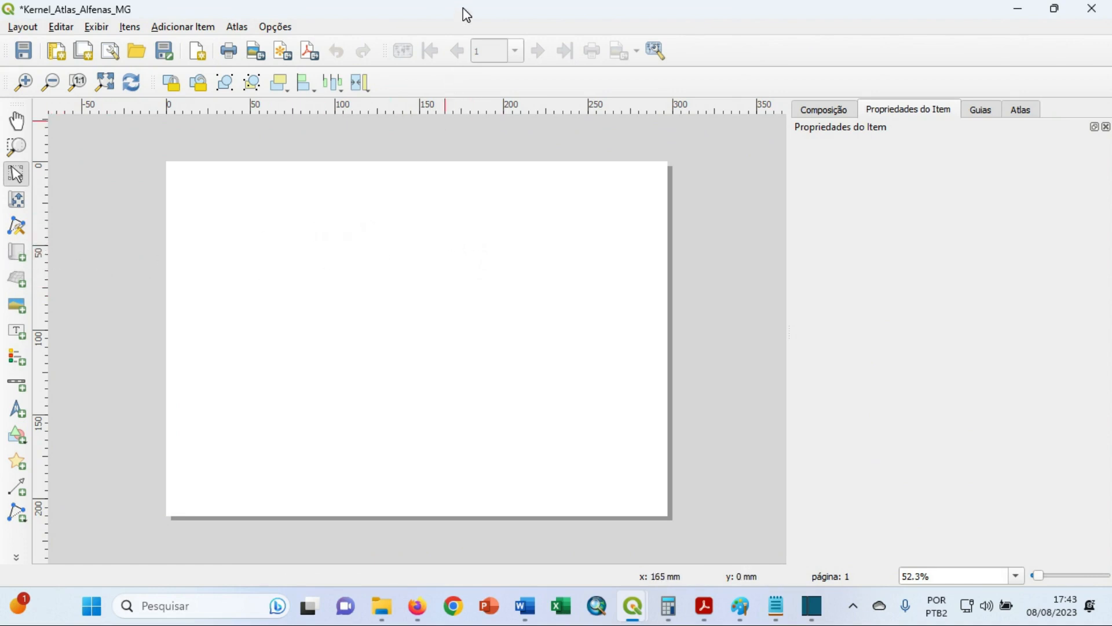
drag(466, 15, 507, 20)
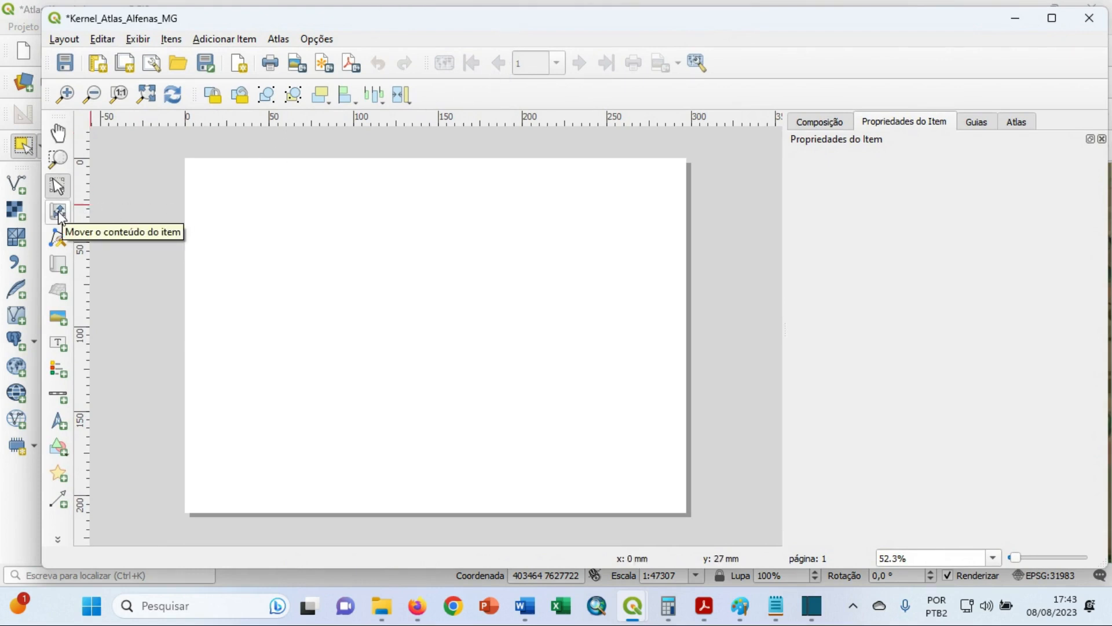
Add a main map of about 200 by 160 mm and a small locator map beside its lower right corner, and select the main map.
click(58, 265)
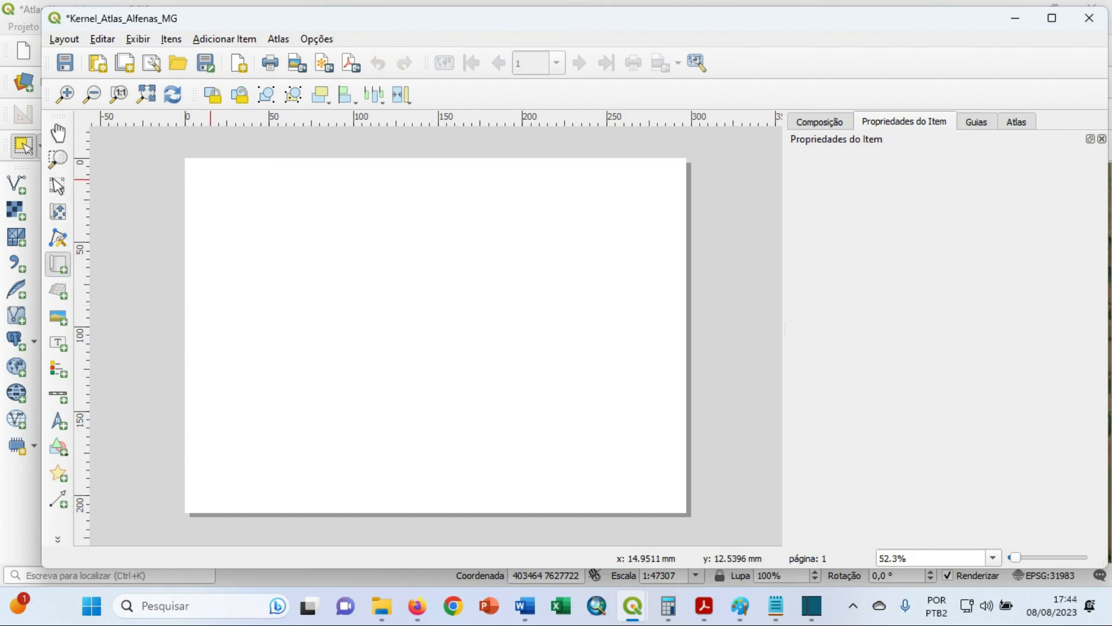
drag(209, 181, 544, 453)
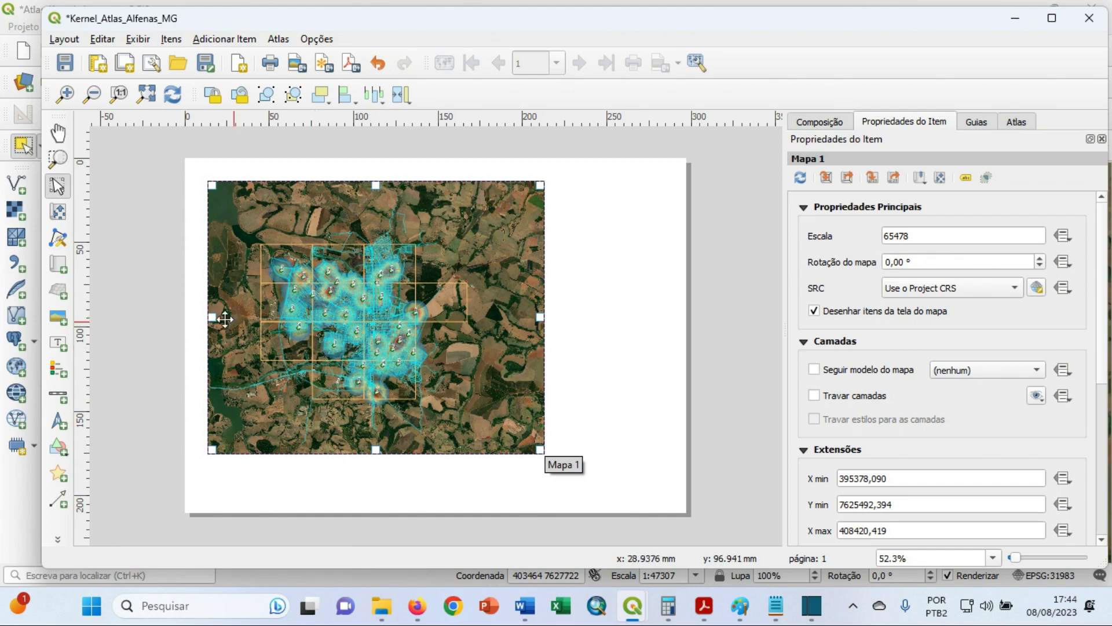
click(58, 263)
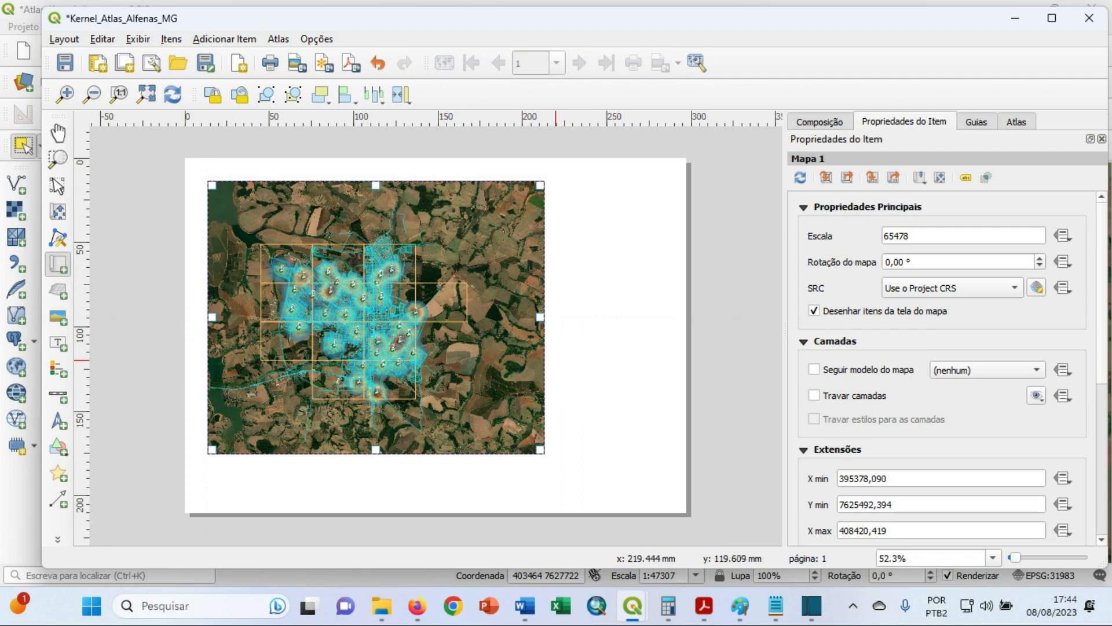
drag(555, 354, 675, 454)
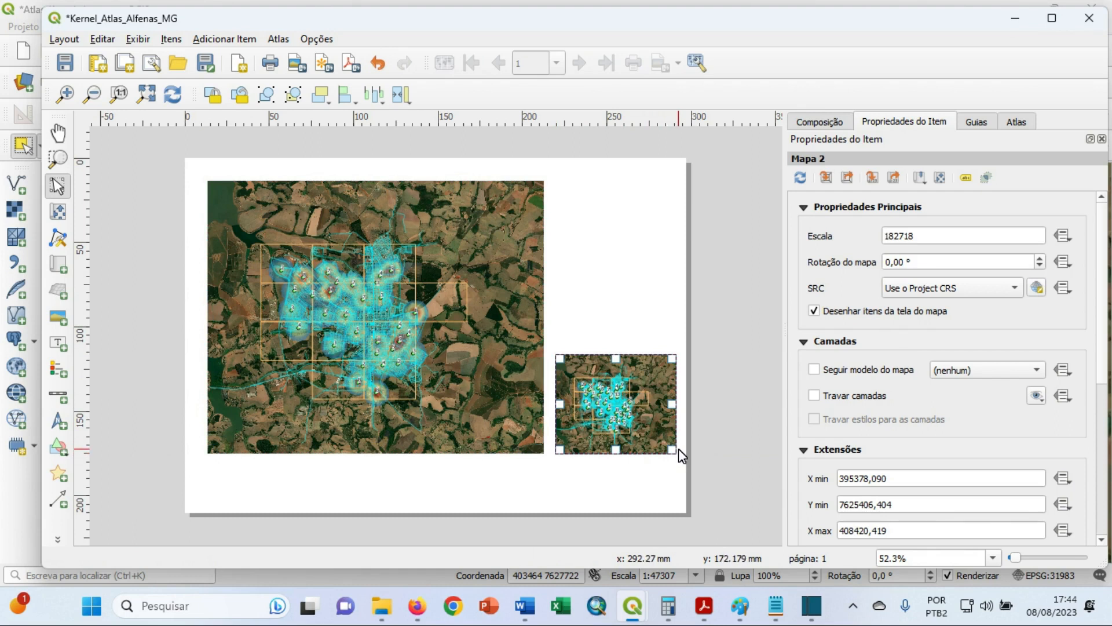
click(404, 336)
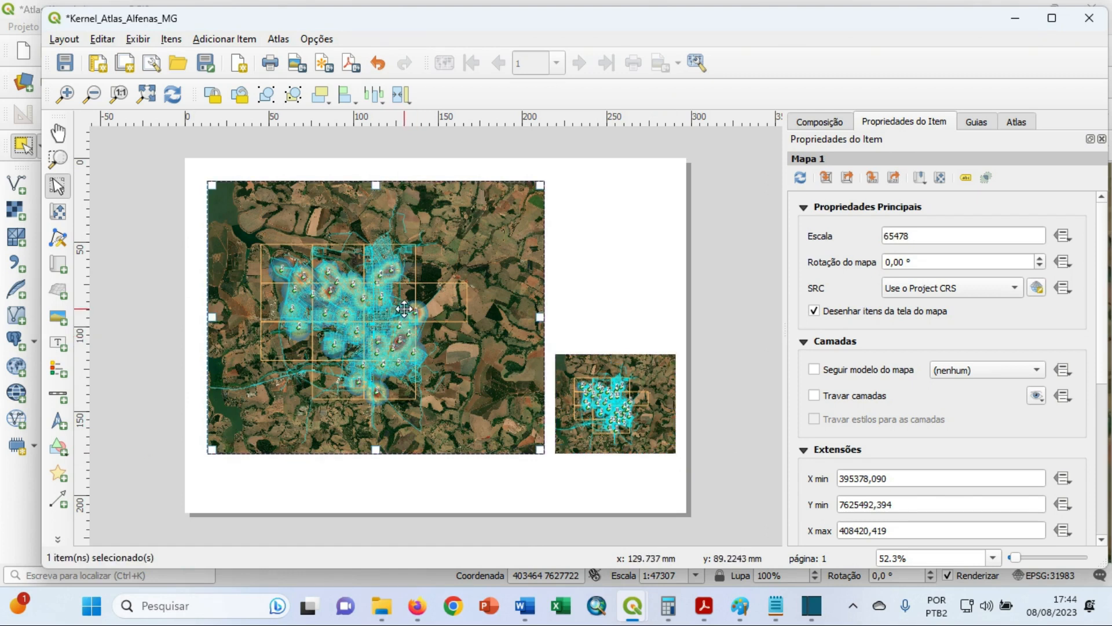
scroll(380, 300, up, 1)
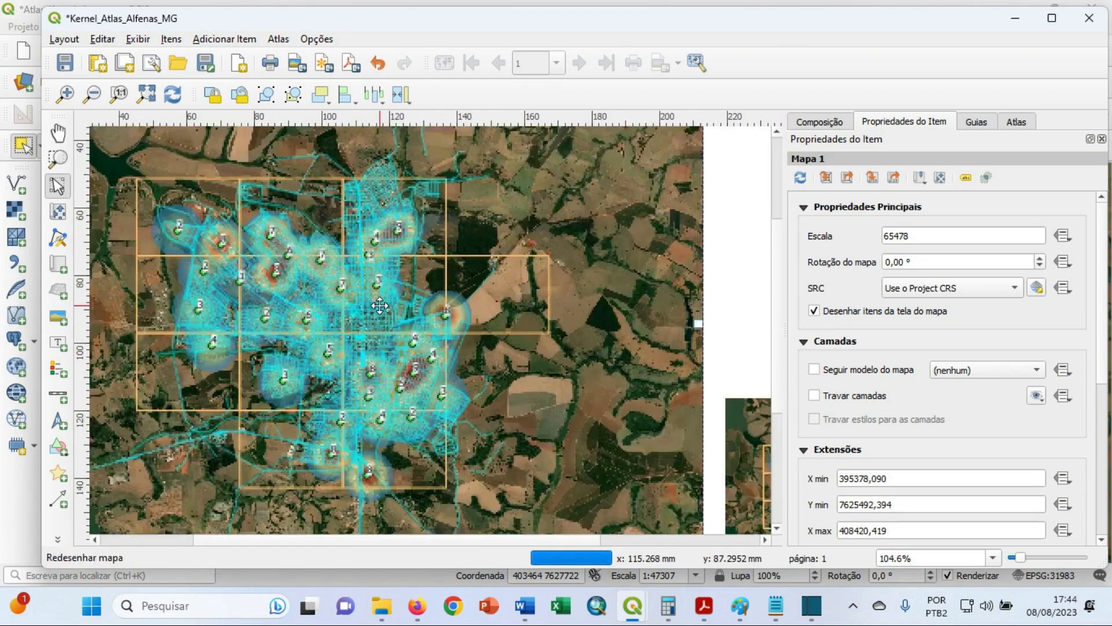
scroll(383, 309, down, 1)
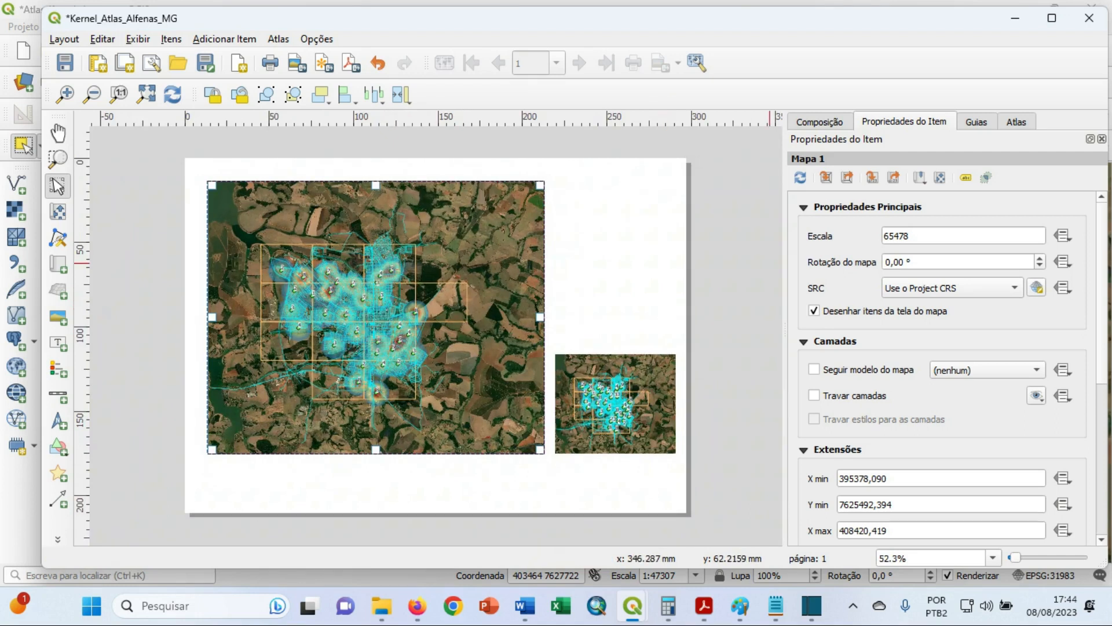
Nudge the main map slightly, shift its content sideways, and zoom the content in to a scale of 32739.
click(923, 235)
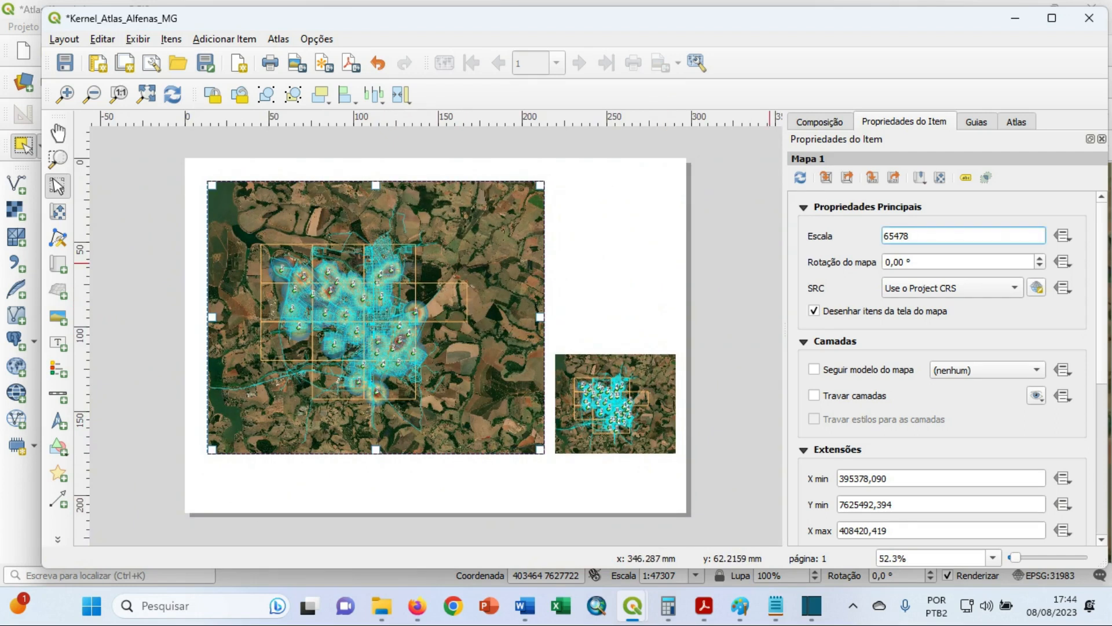
click(453, 282)
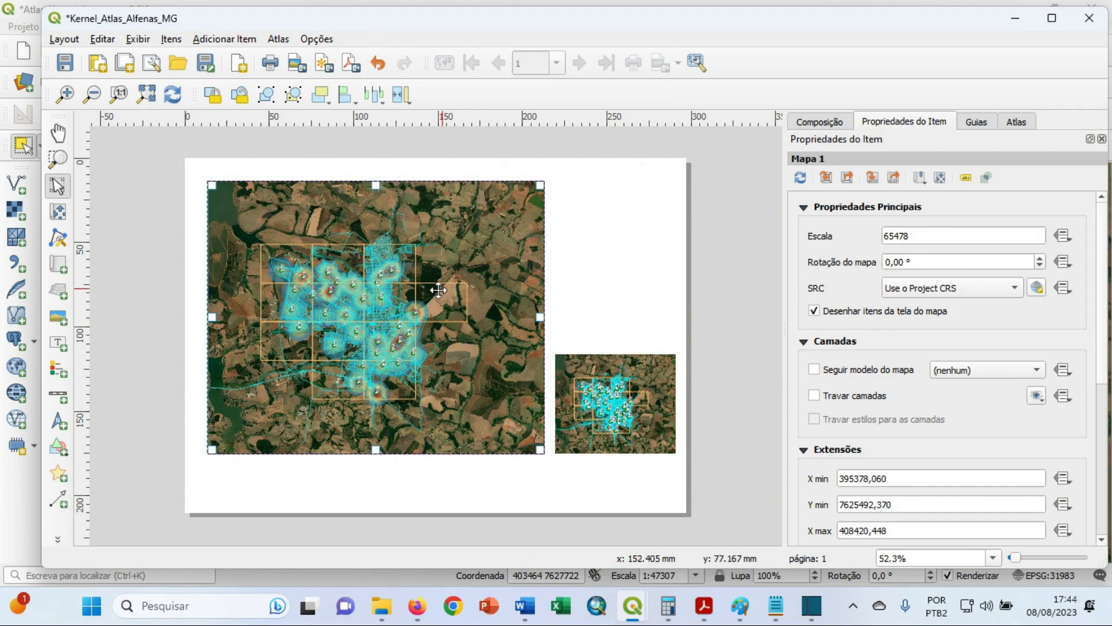
mouse_move(373, 308)
mouse_down()
mouse_move(392, 307)
mouse_move(368, 308)
mouse_up()
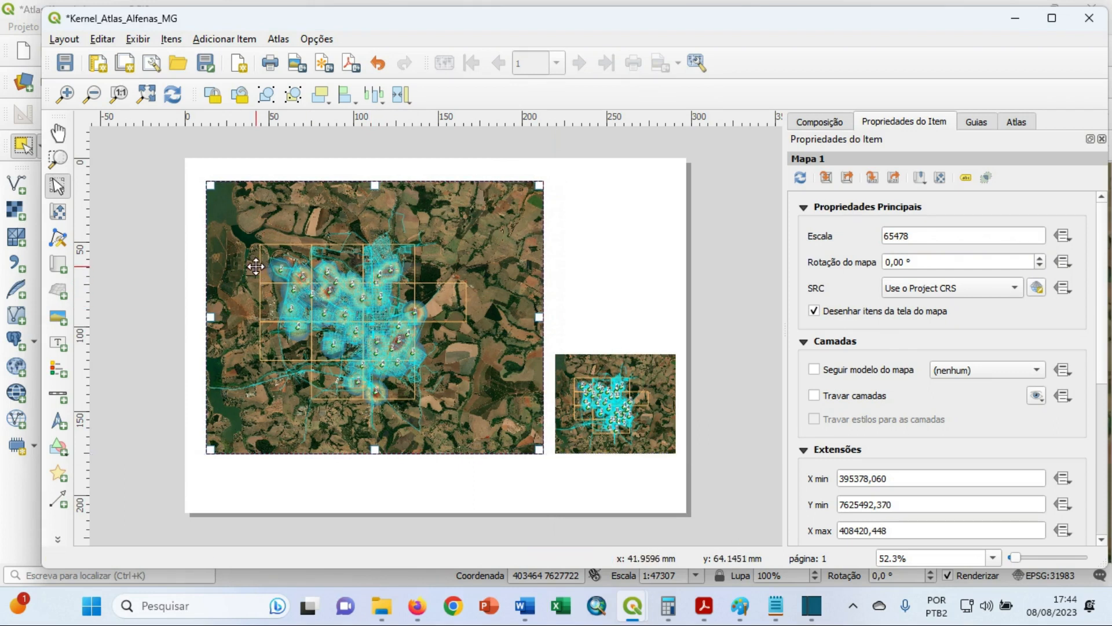
click(57, 212)
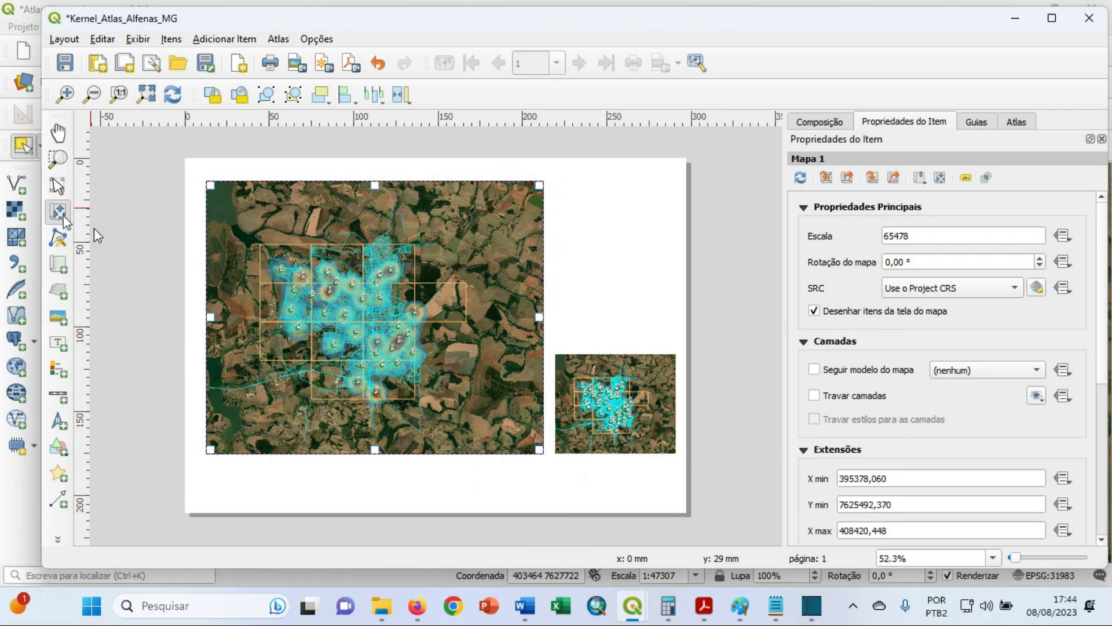
drag(313, 295, 360, 294)
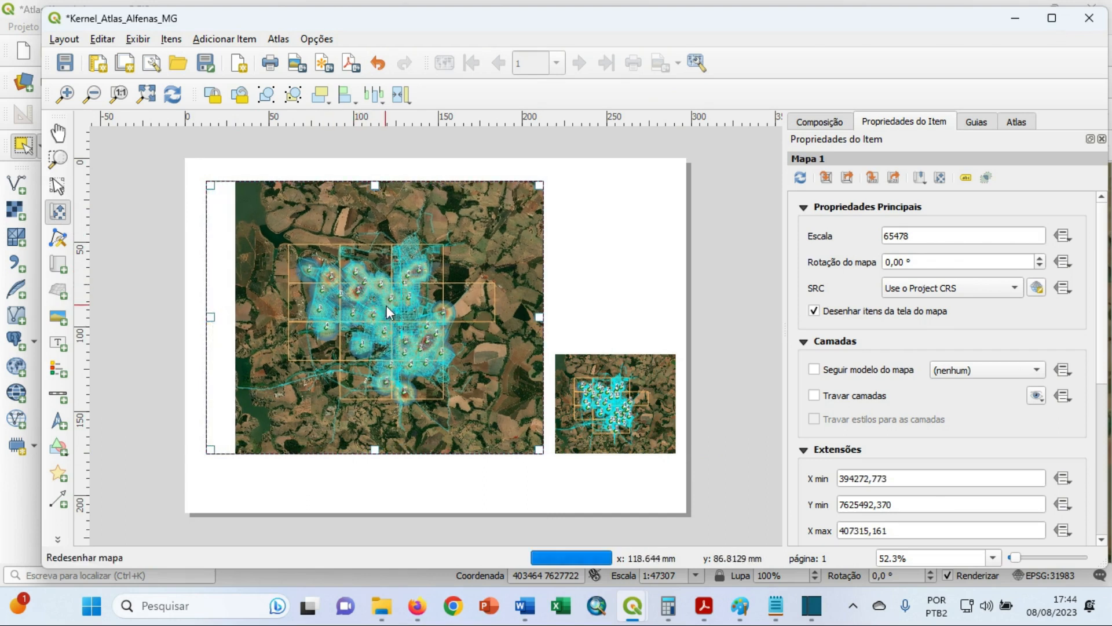
scroll(396, 306, up, 1)
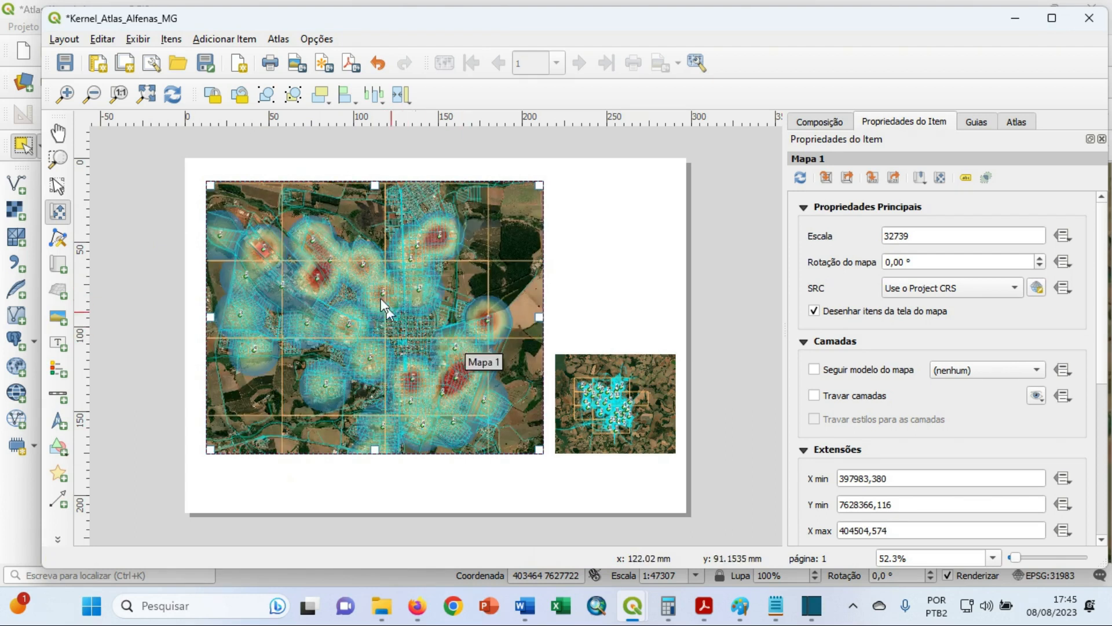
Recentre the main map's content over the dengue kernel area and lock its layers.
key(c)
mouse_move(387, 287)
mouse_down()
mouse_move(401, 311)
mouse_move(394, 306)
mouse_up()
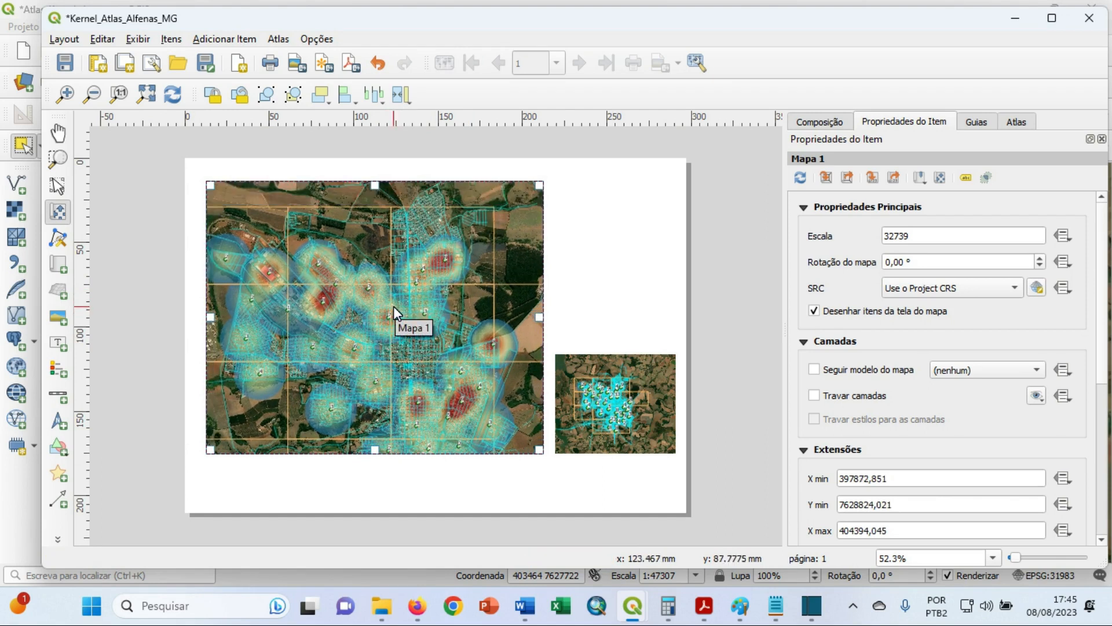
drag(405, 303, 401, 297)
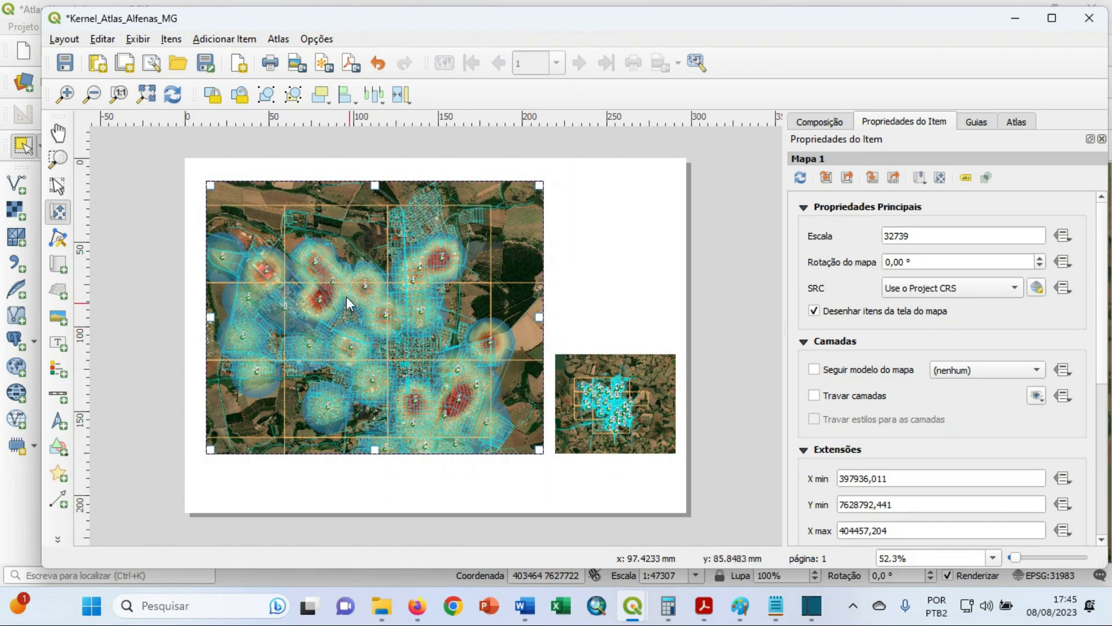
click(815, 398)
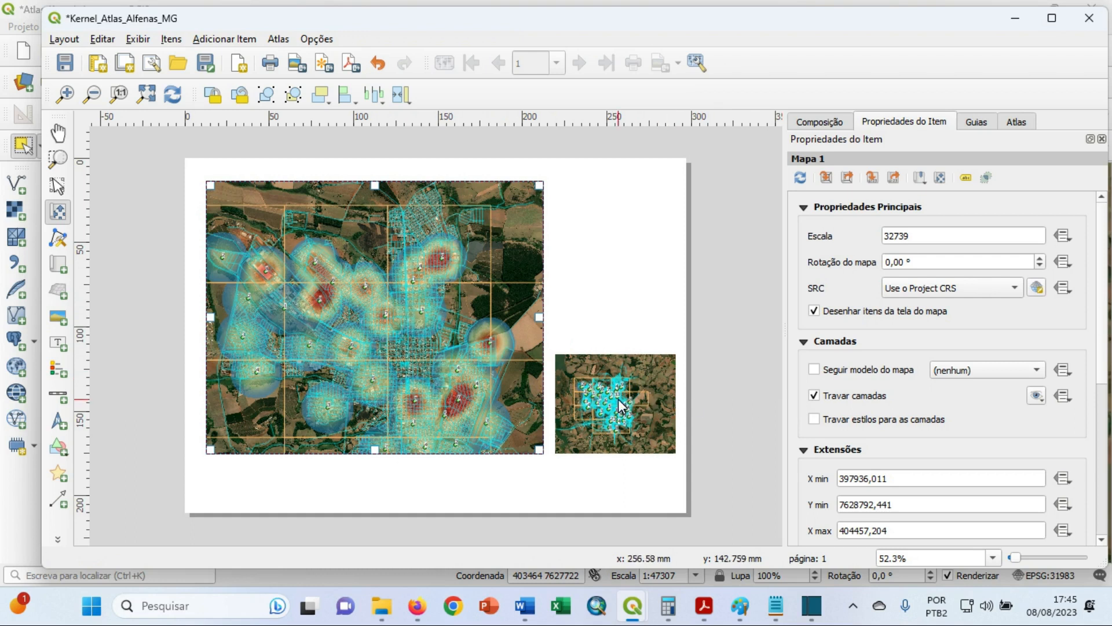
Select the locator map, switch to the main QGIS window, and hide the Bing Aerial and kernel_dengue_alfenas layers.
click(56, 186)
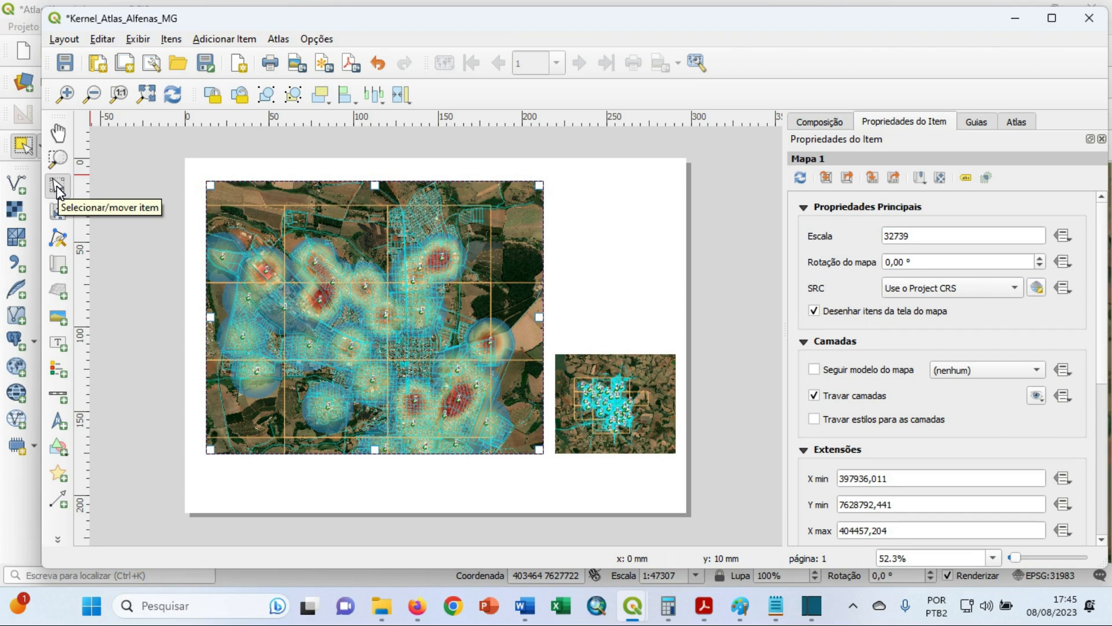
click(644, 409)
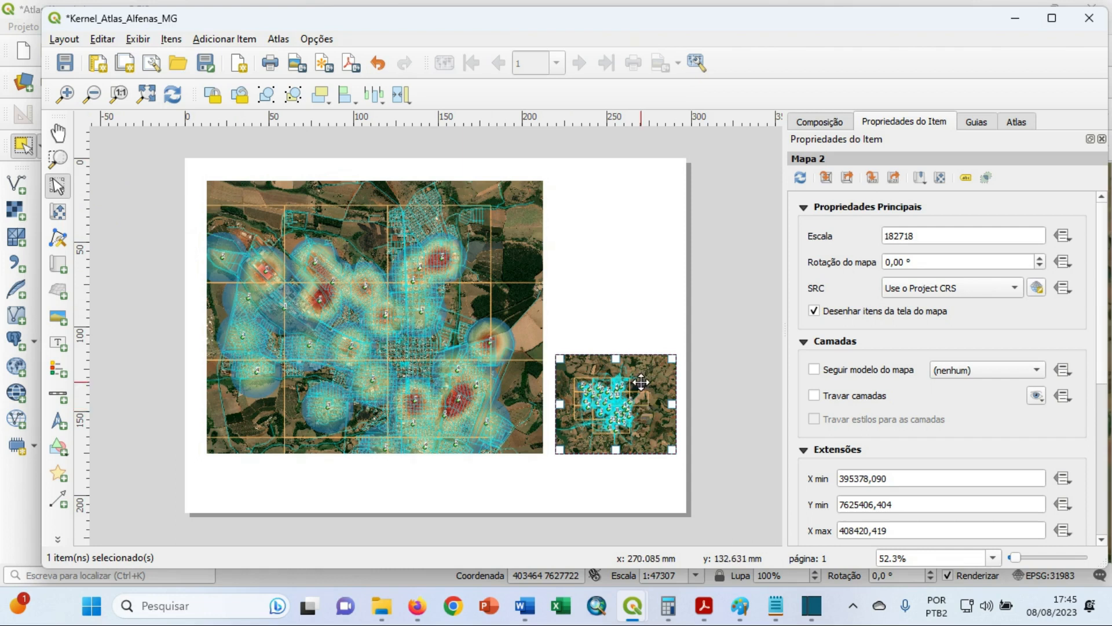
mouse_move(641, 606)
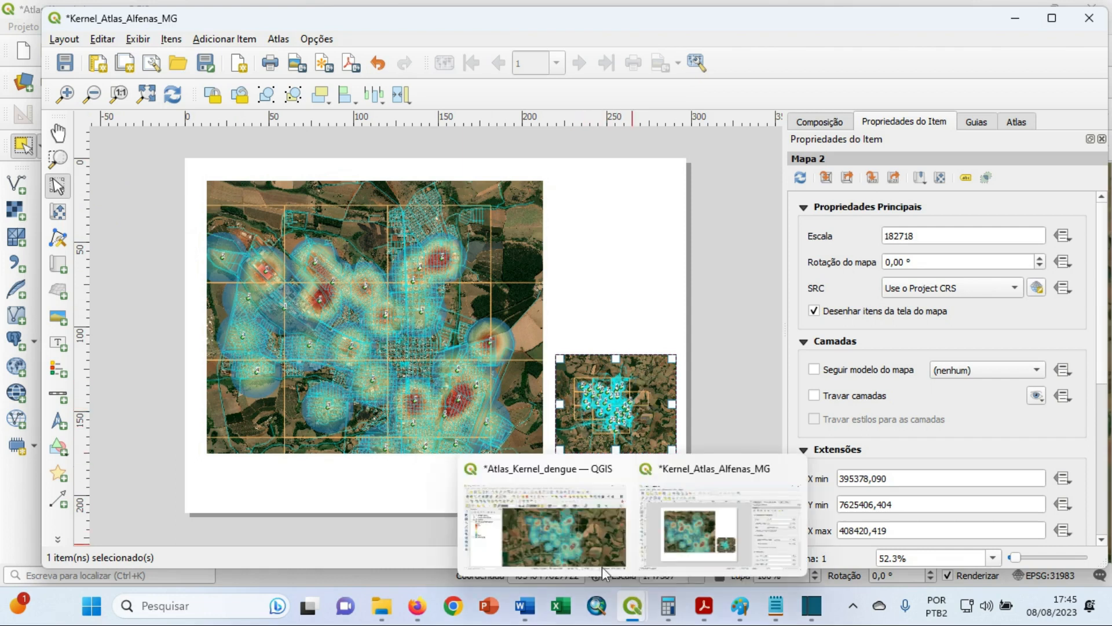
click(570, 530)
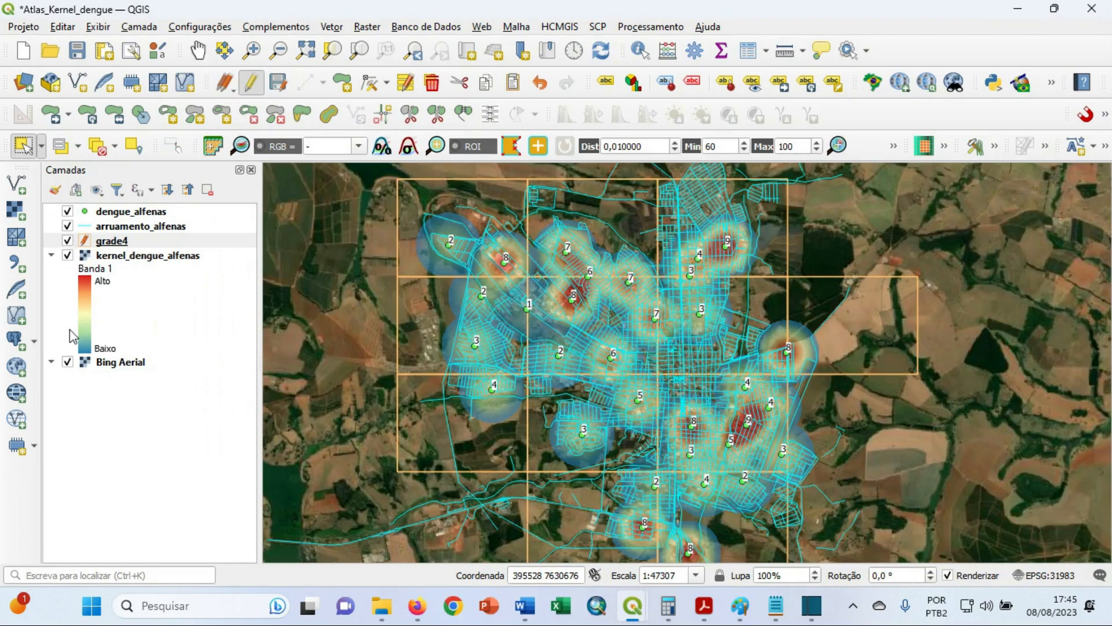
click(67, 362)
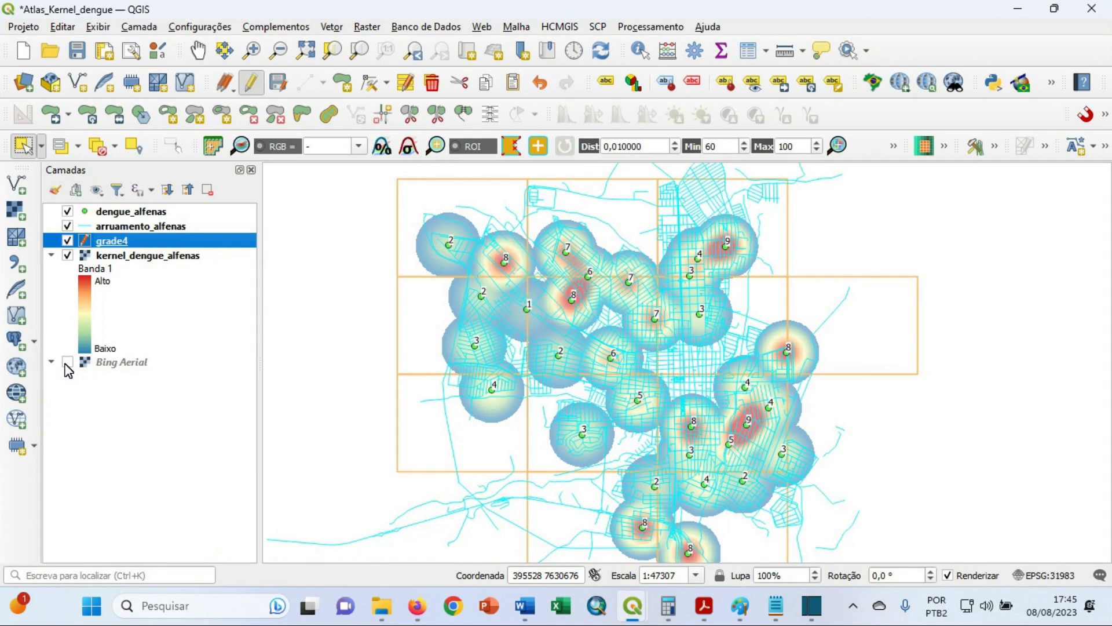
click(67, 256)
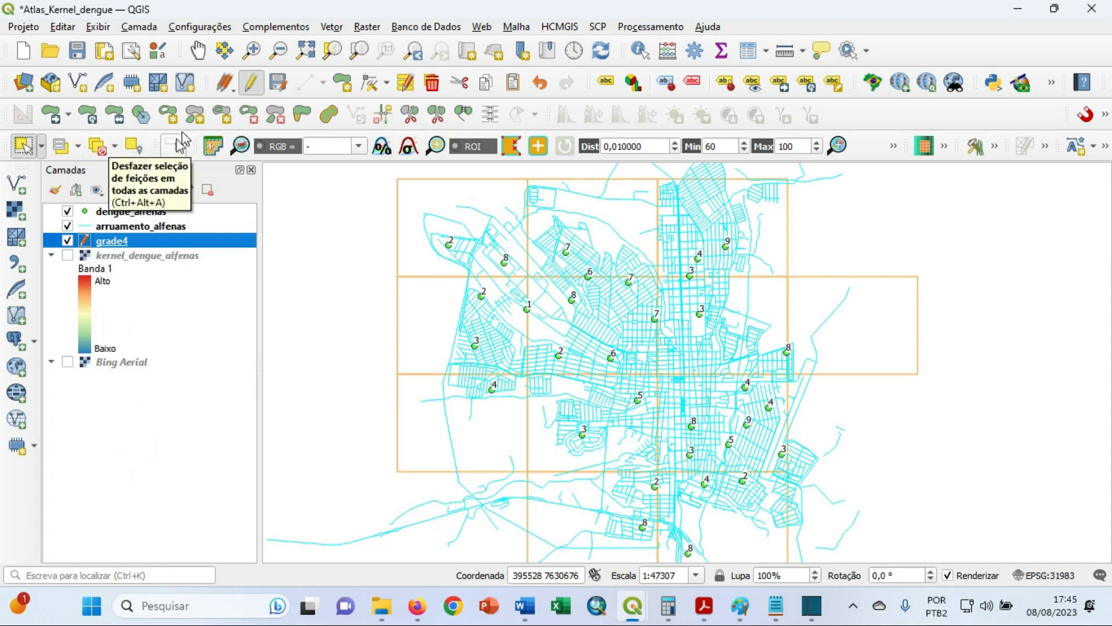
Save the grade4 edits and end its editing, and hide the grade4 and dengue_alfenas layers.
click(281, 84)
click(251, 83)
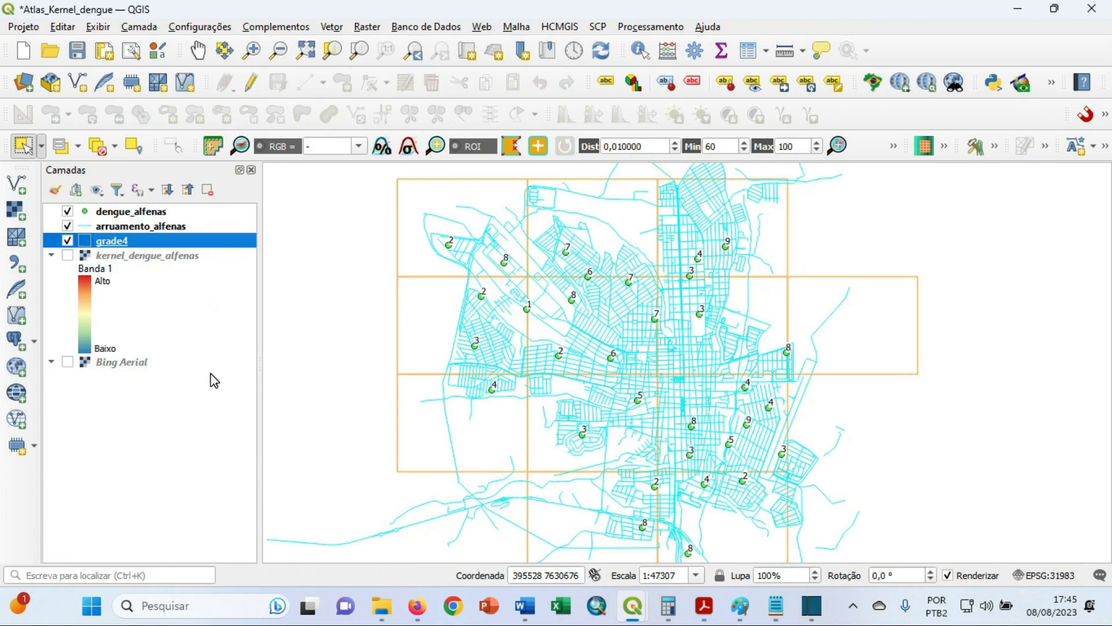
click(69, 241)
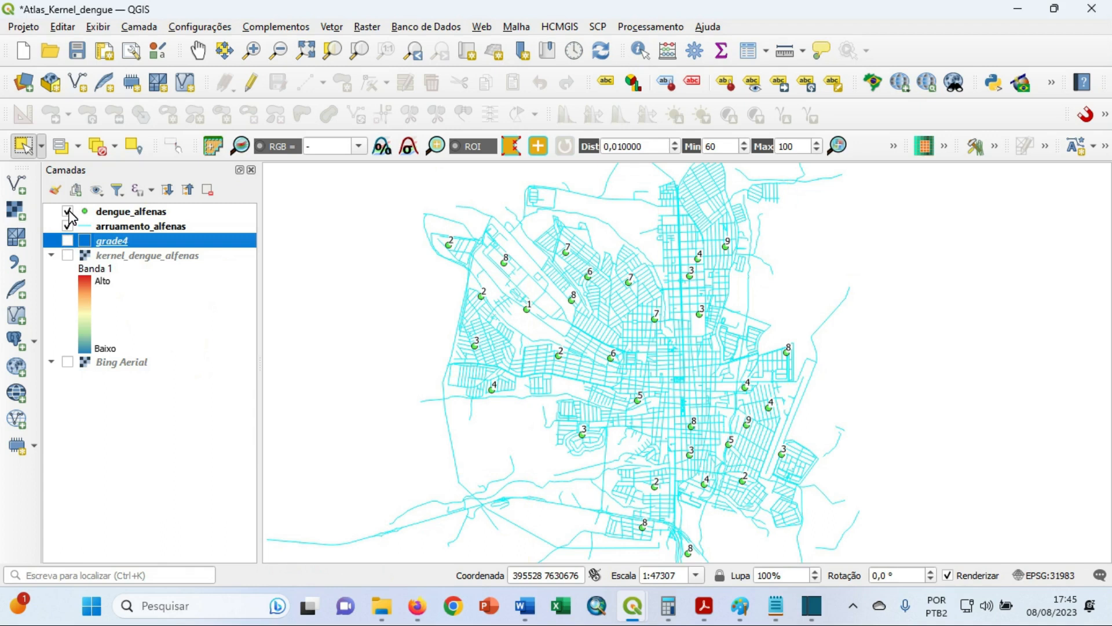
click(68, 212)
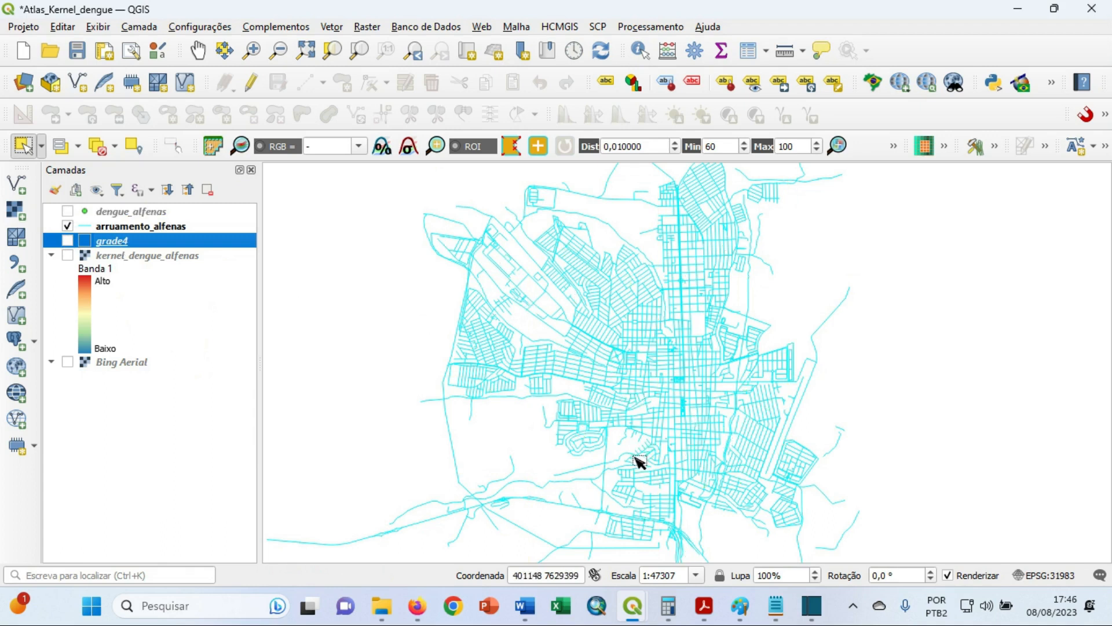
Return to the Kernel_Atlas_Alfenas_MG layout and update the locator map to the street layer, leaving its layers unlocked.
mouse_move(633, 607)
click(692, 526)
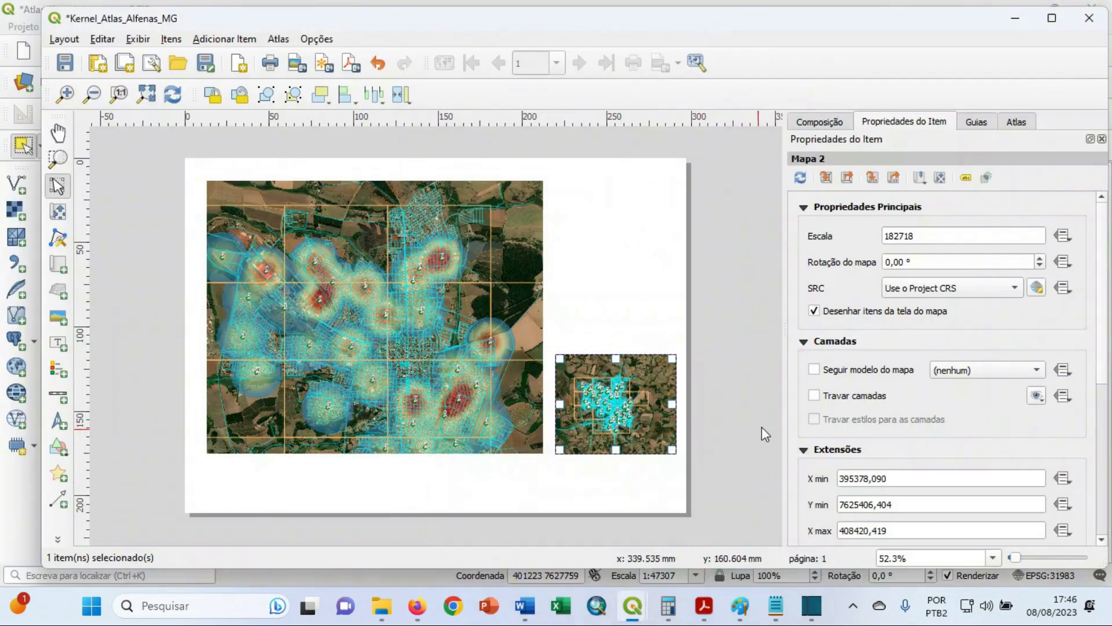
click(815, 395)
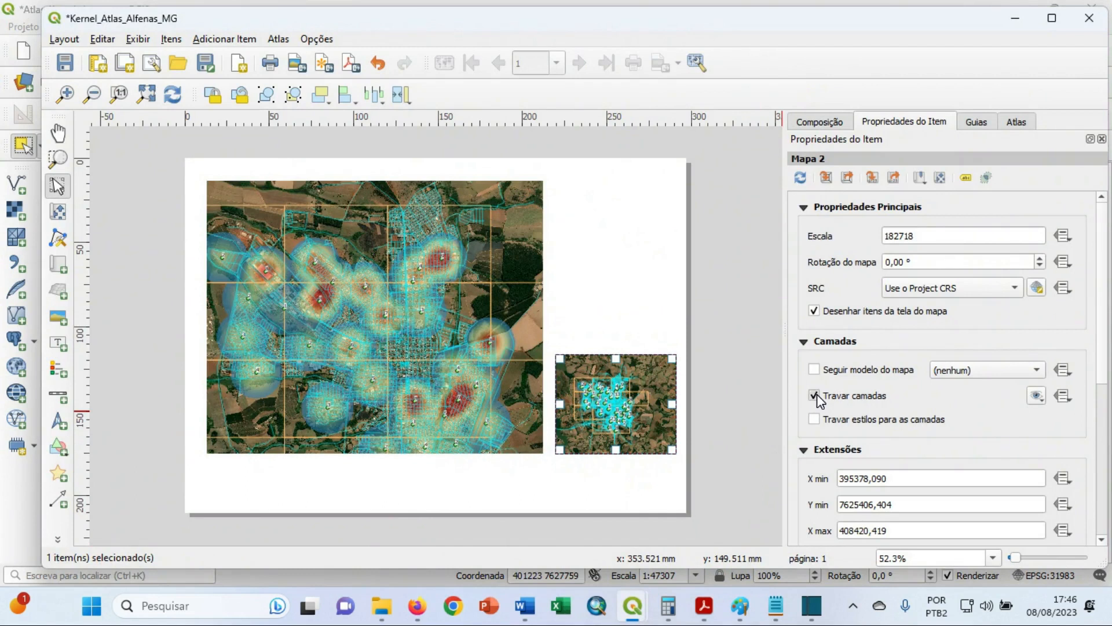
click(815, 395)
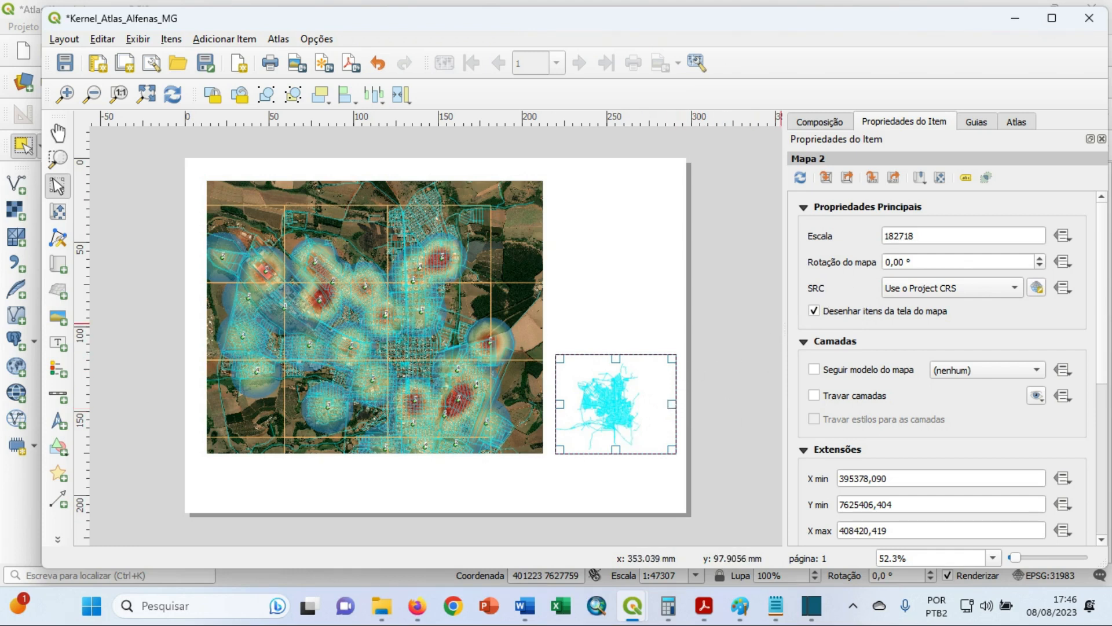
Try a scale of 50000 for the locator map.
click(916, 236)
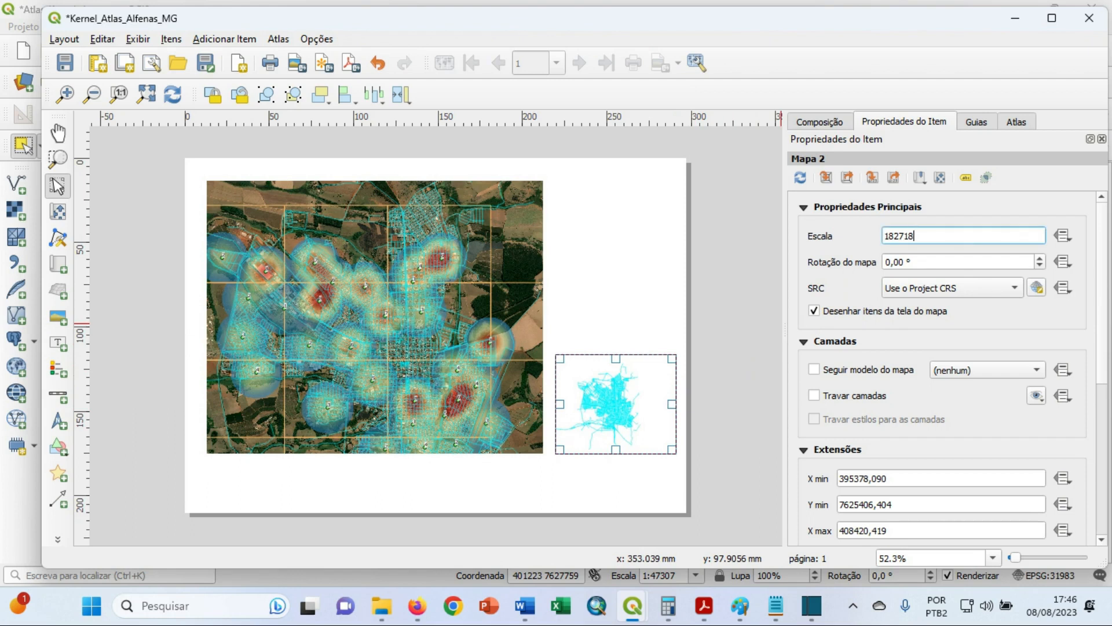
key(BackSpace)
key(BackSpace)
key(BackSpace)
key(BackSpace)
key(BackSpace)
key(BackSpace)
text(50000)
click(975, 208)
Try smaller map scales for the locator map, up to a value of 80000.
click(938, 235)
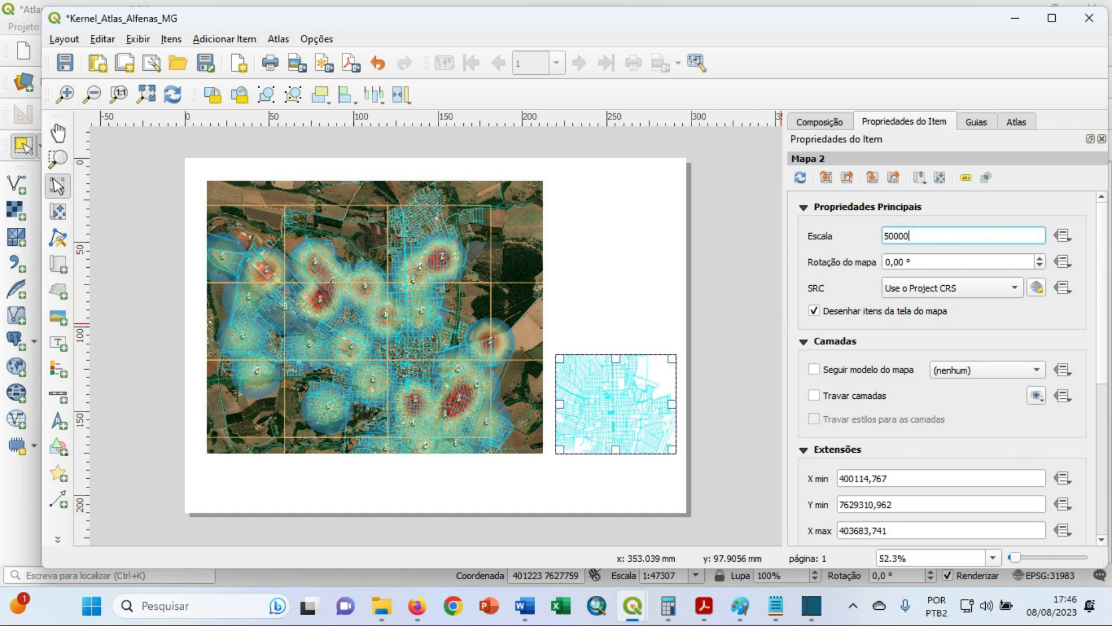
key(BackSpace)
key(BackSpace)
key(BackSpace)
text(000)
click(953, 210)
click(926, 236)
key(BackSpace)
key(BackSpace)
key(BackSpace)
key(BackSpace)
key(BackSpace)
text(80000)
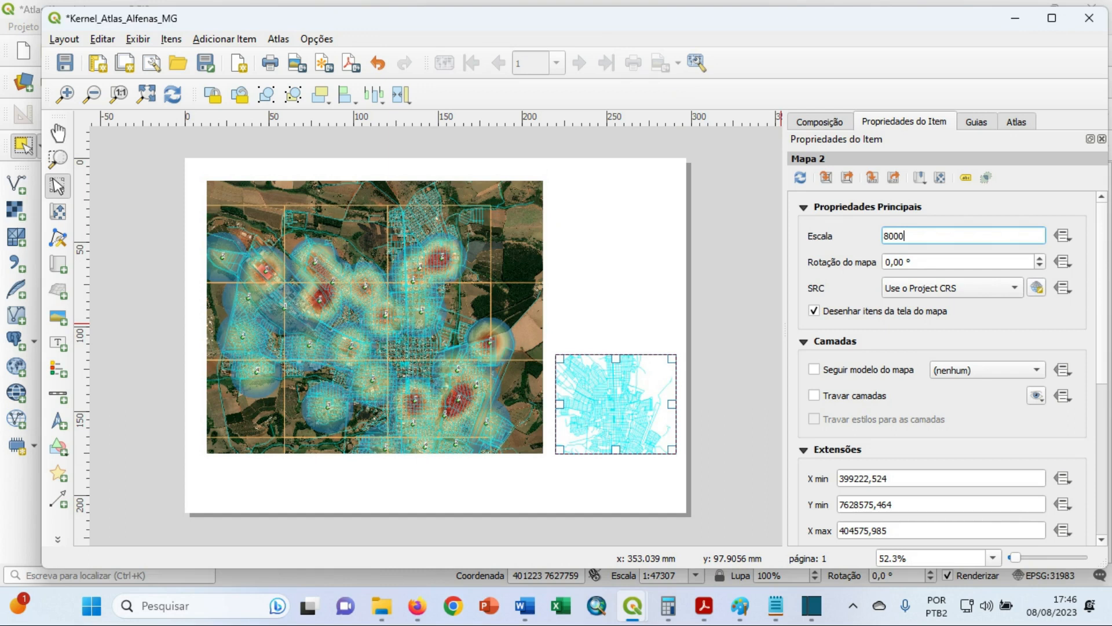
key(Return)
Try a scale of 90000 for the locator map.
key(BackSpace)
key(BackSpace)
key(BackSpace)
key(BackSpace)
key(BackSpace)
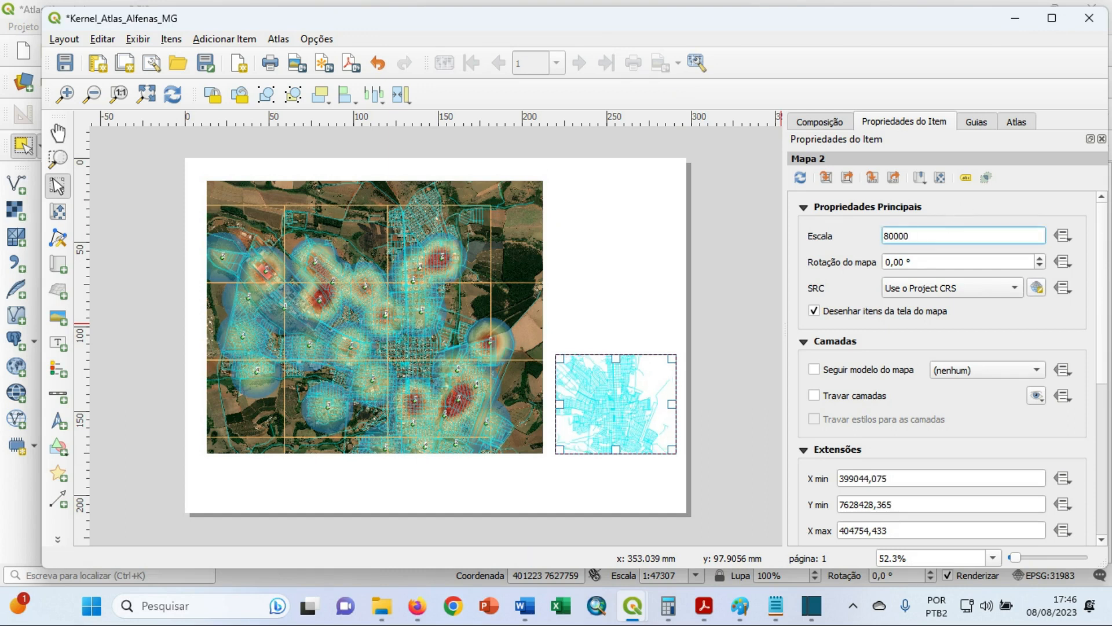
text(90000)
key(Return)
Set the locator map's scale to 120000.
click(934, 235)
key(BackSpace)
key(BackSpace)
key(BackSpace)
key(BackSpace)
key(BackSpace)
text(120000)
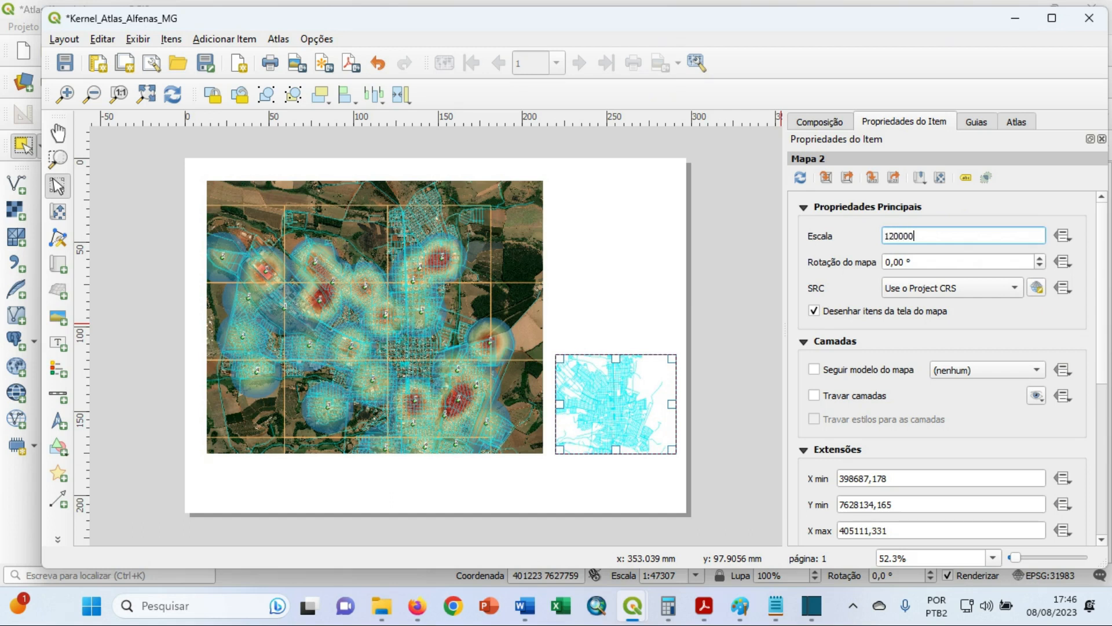
click(973, 206)
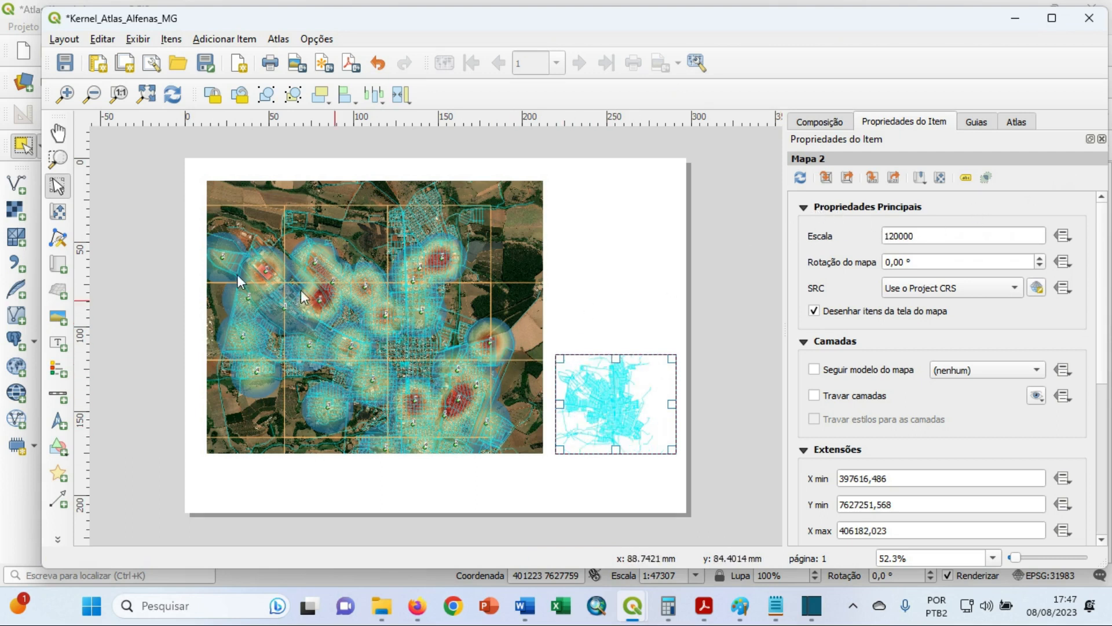
Adjust the position of the street network within the locator map's frame, and select the main map.
click(58, 212)
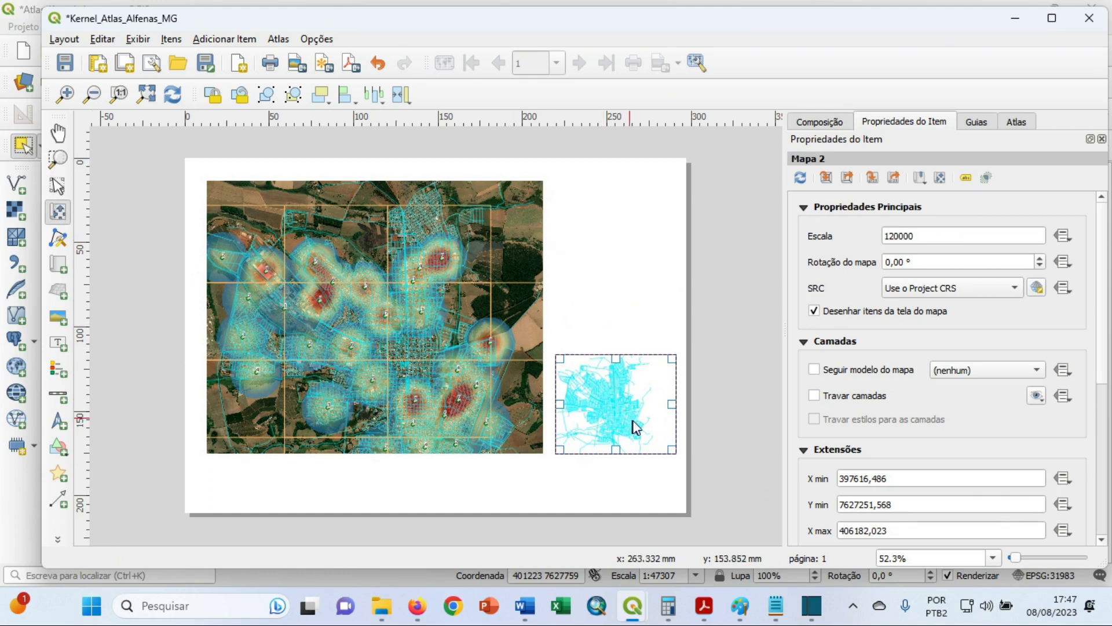
drag(621, 412, 624, 415)
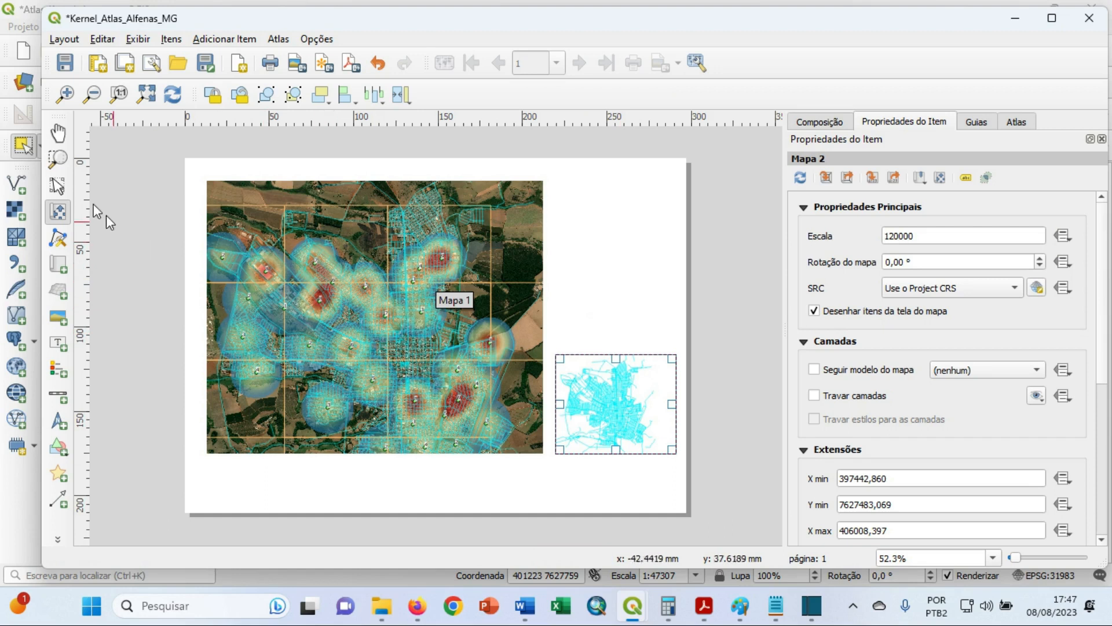
click(59, 186)
click(354, 276)
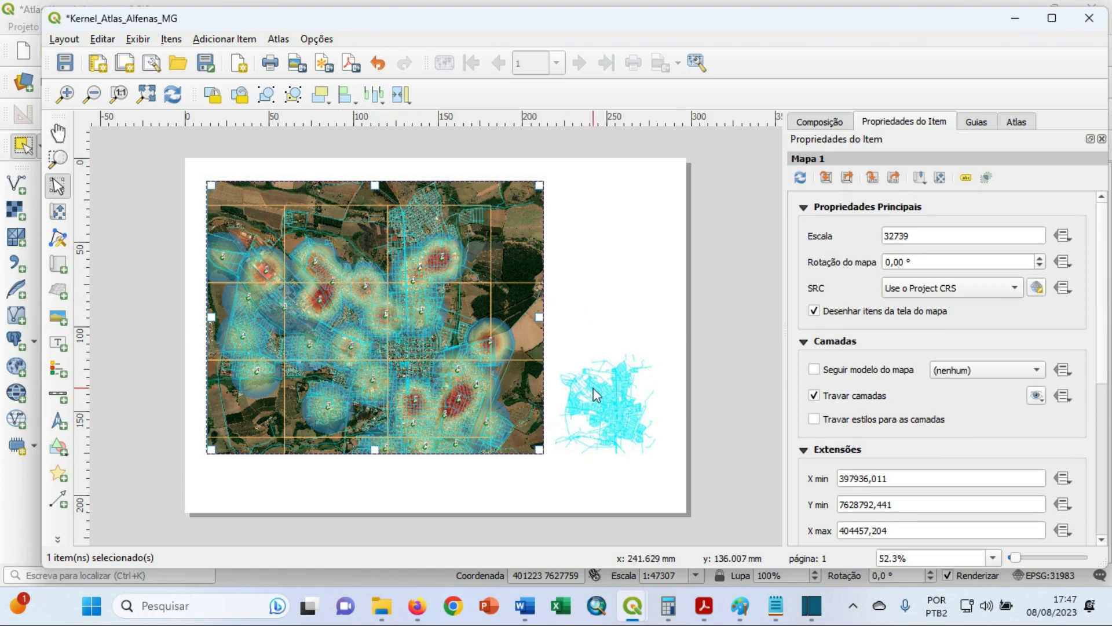
Add a grid to the locator map and open that grid's properties.
click(639, 409)
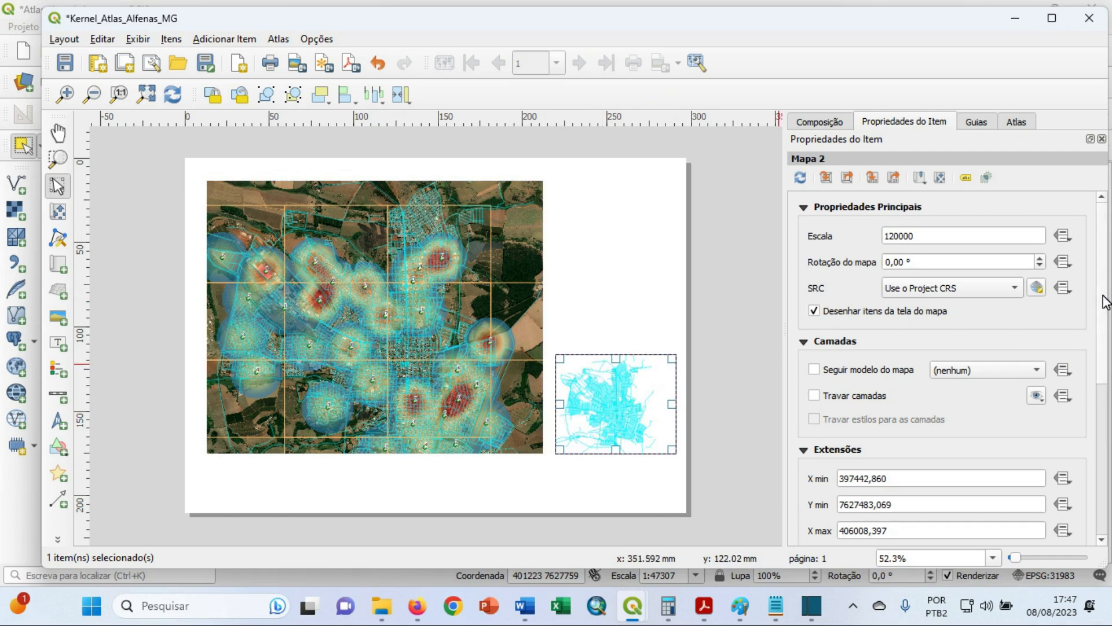
scroll(1106, 302, down, 6)
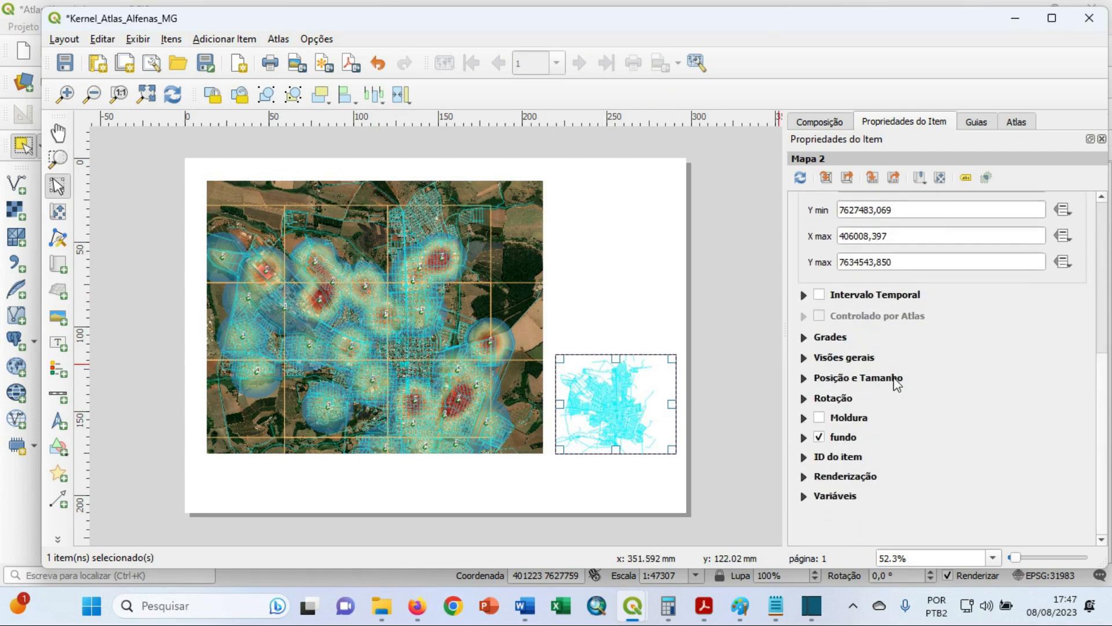
click(802, 336)
click(838, 364)
click(836, 387)
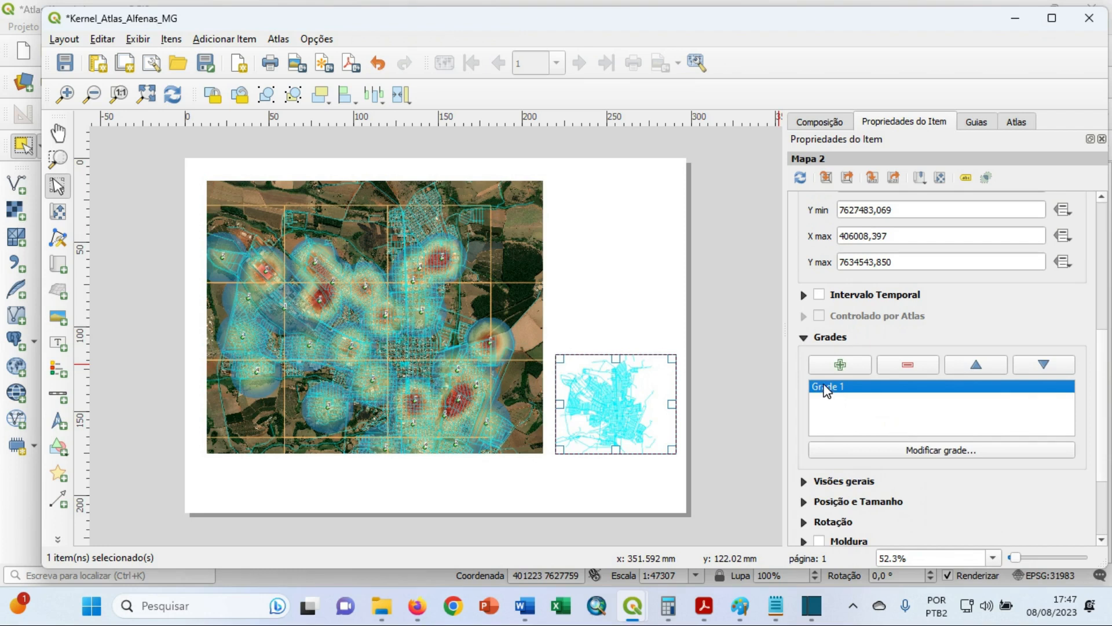
double_click(825, 386)
key(Return)
scroll(1103, 383, down, 1)
scroll(1104, 387, down, 2)
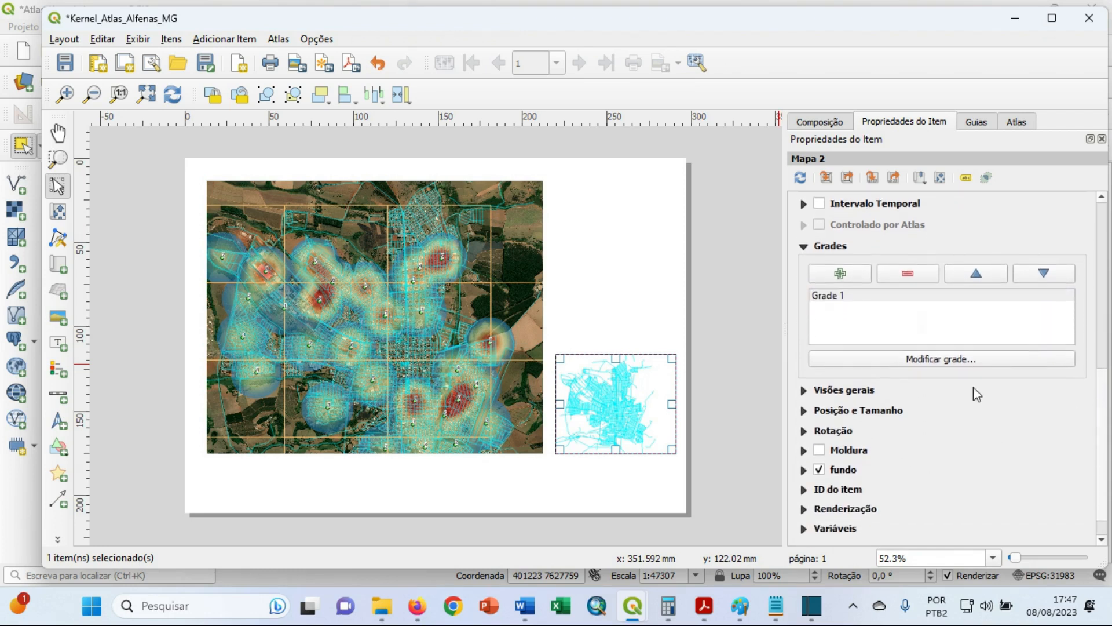
click(929, 362)
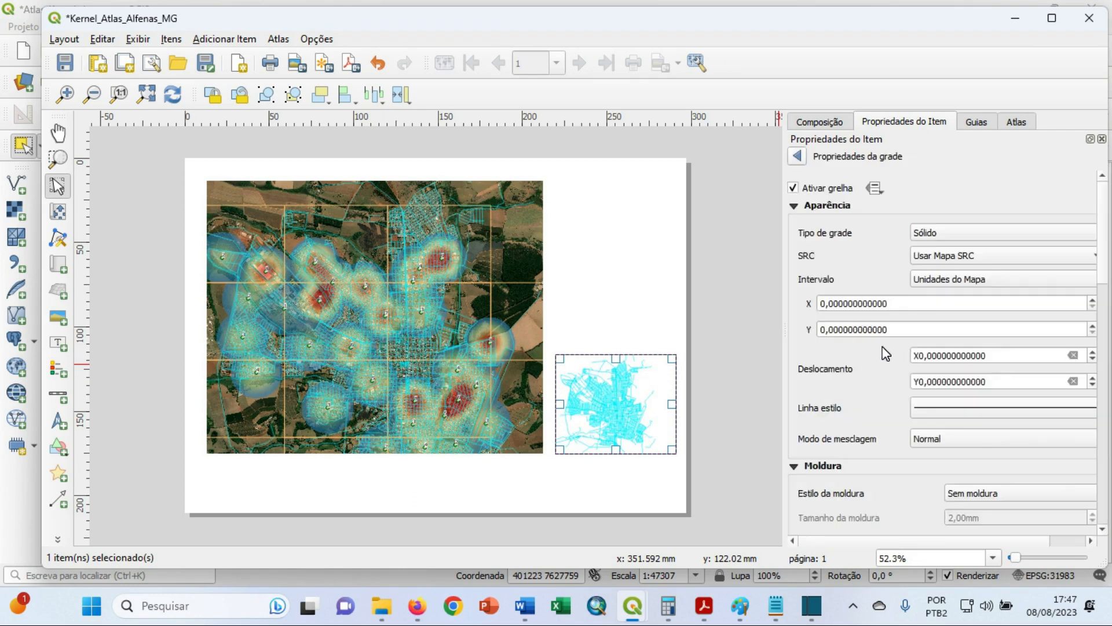
Try X intervals of 400 and 2000 map units for the locator map's grid.
click(826, 304)
key(BackSpace)
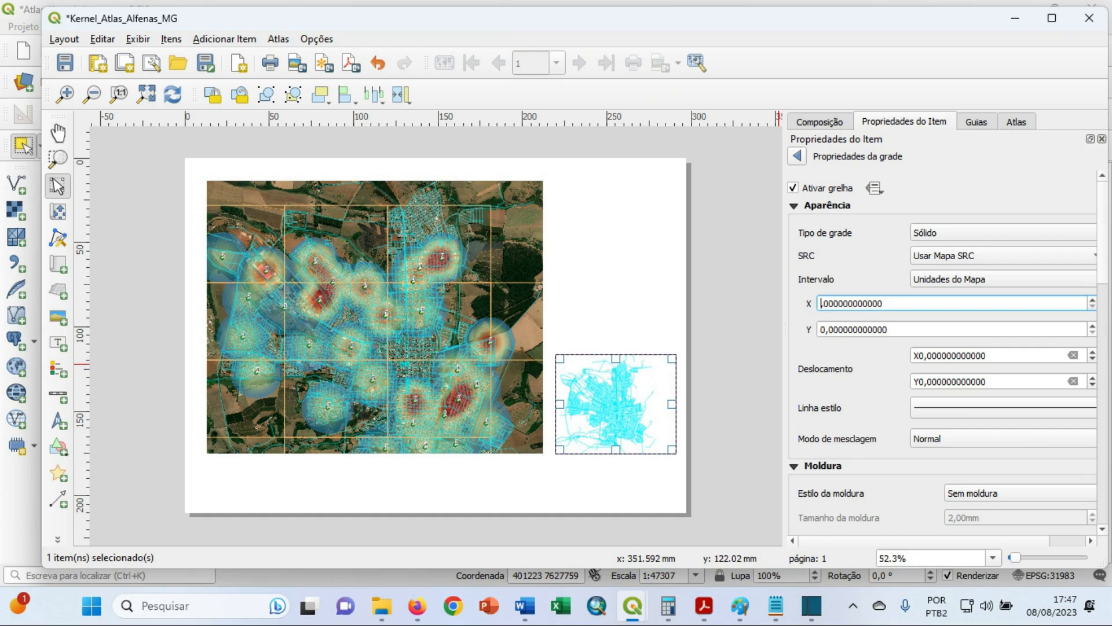
text(400)
click(821, 330)
click(821, 303)
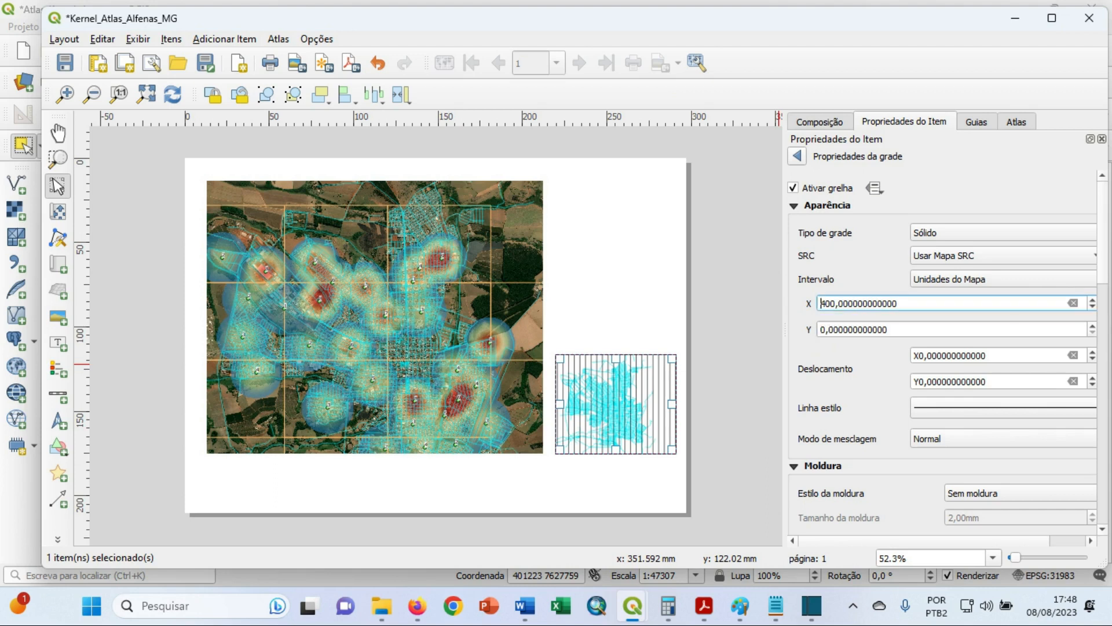
key(BackSpace)
text(10)
click(820, 304)
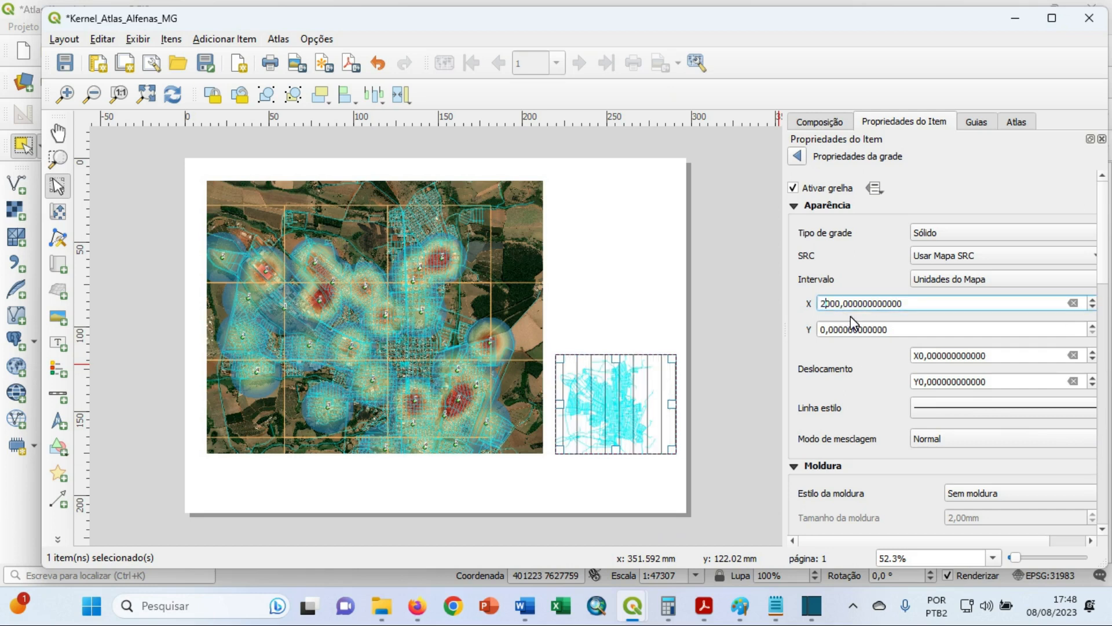
click(853, 360)
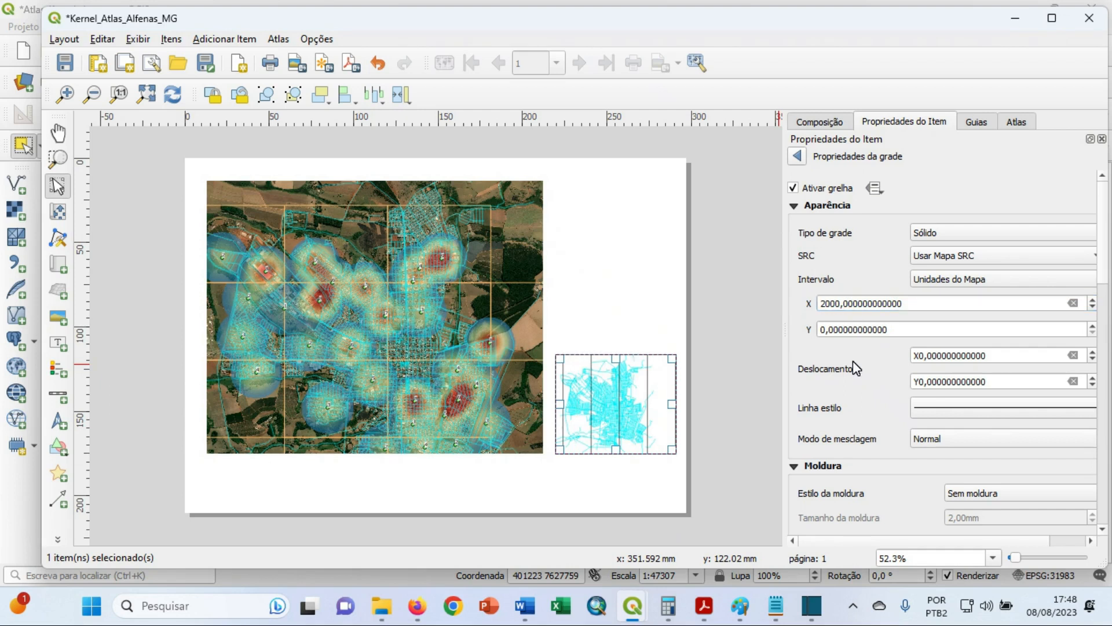
Set both the X and Y intervals of the locator map's grid to 2500 map units.
click(842, 303)
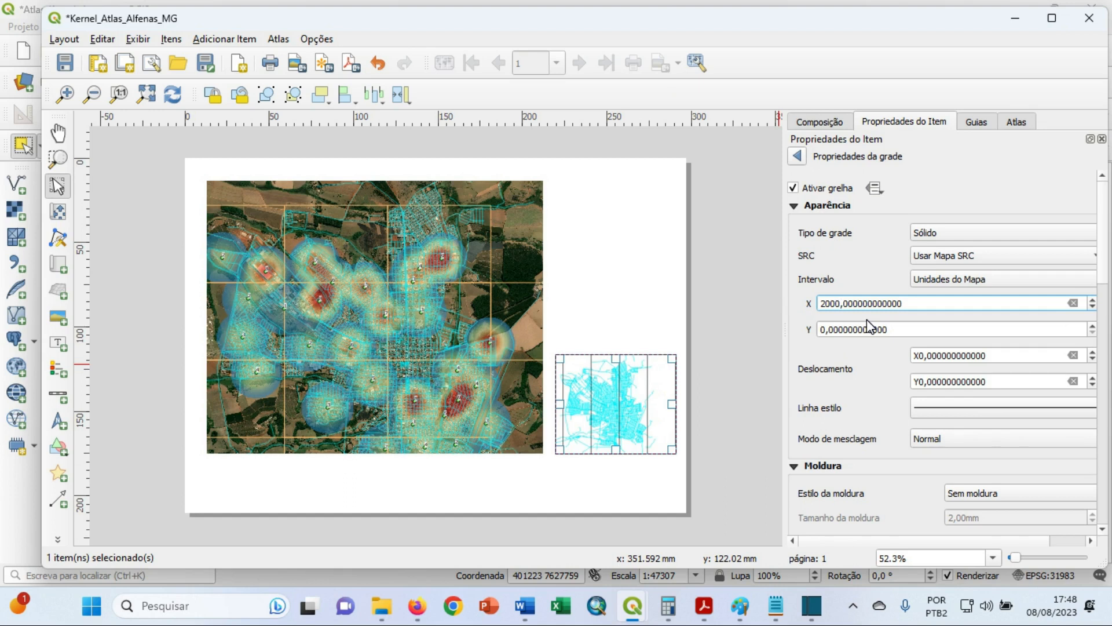
key(BackSpace)
key(BackSpace)
text(50)
click(863, 353)
click(824, 329)
text(2500)
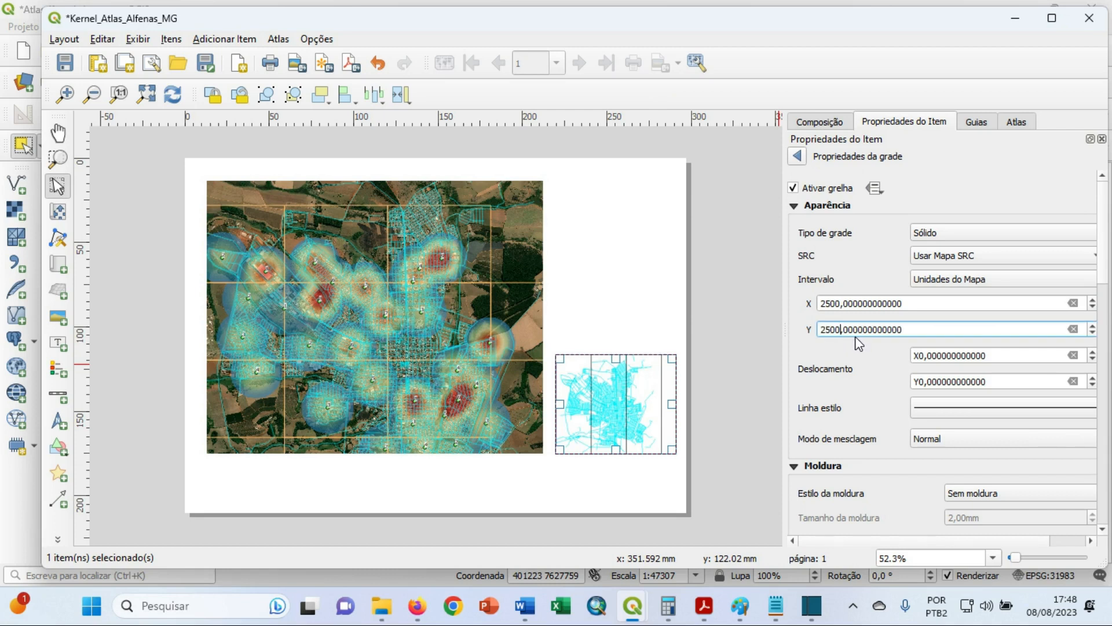
click(857, 346)
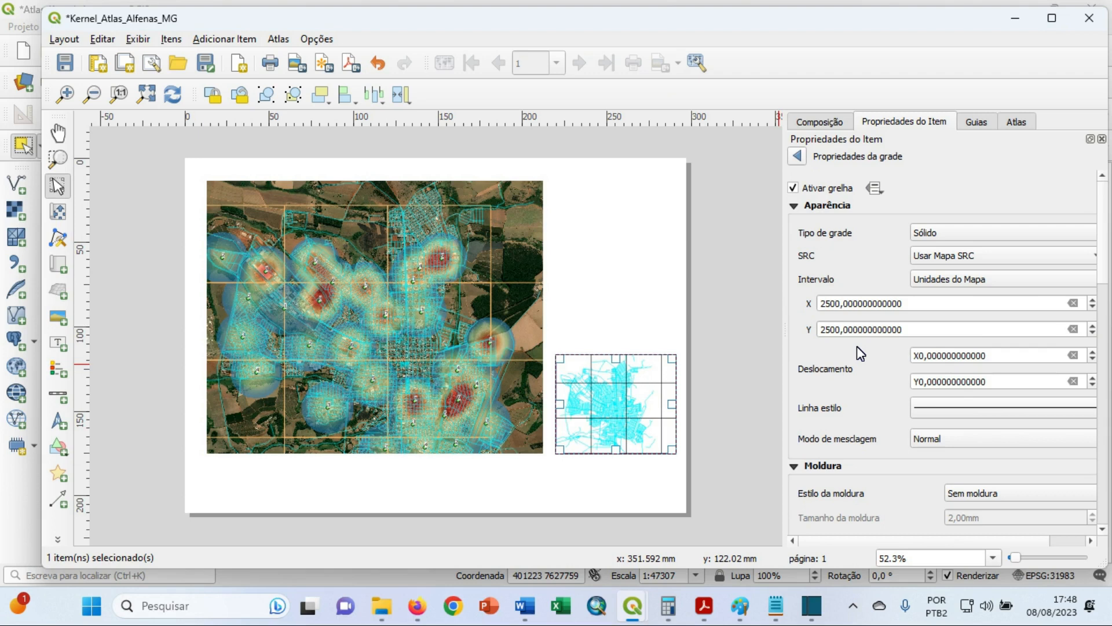
Change the locator grid's type to frame and annotations only, and give it the line border frame style.
click(937, 234)
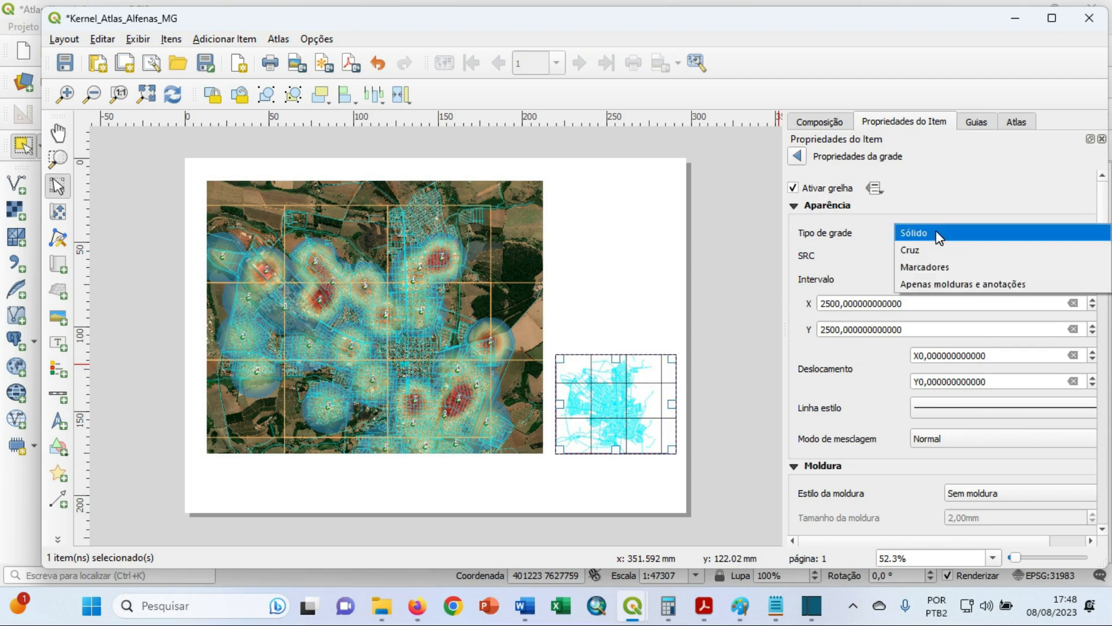
click(954, 283)
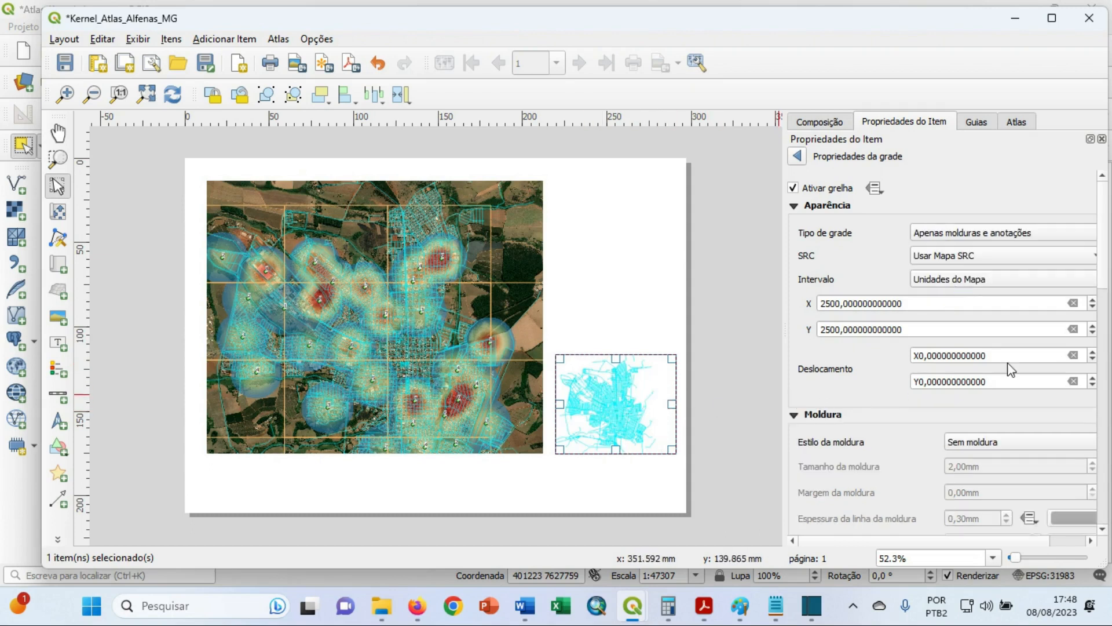
drag(1108, 277, 1109, 326)
click(1019, 279)
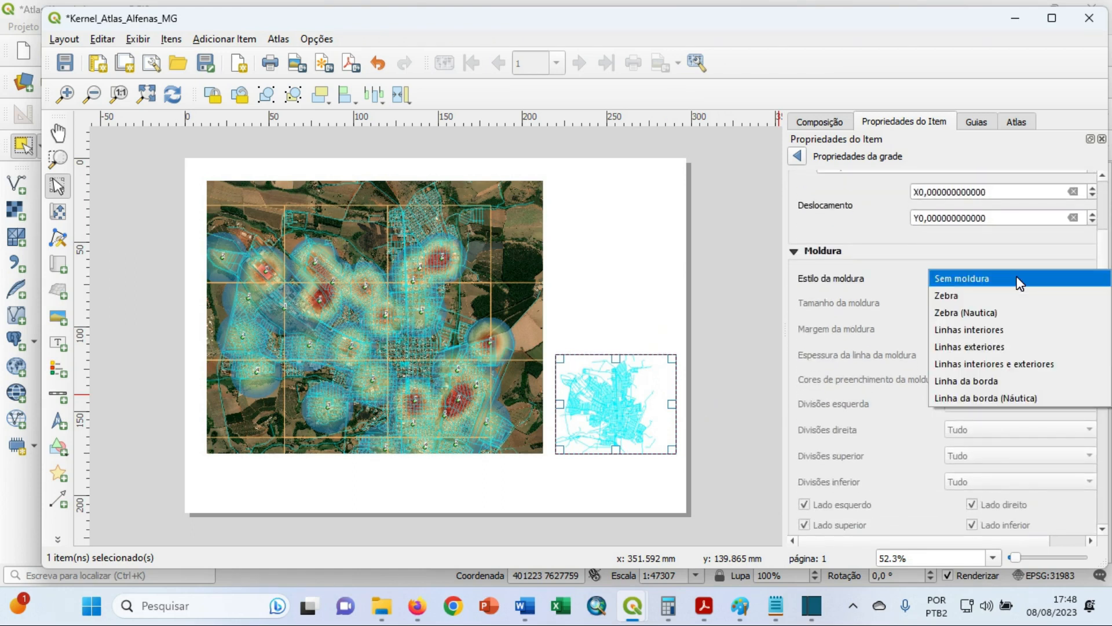
click(999, 380)
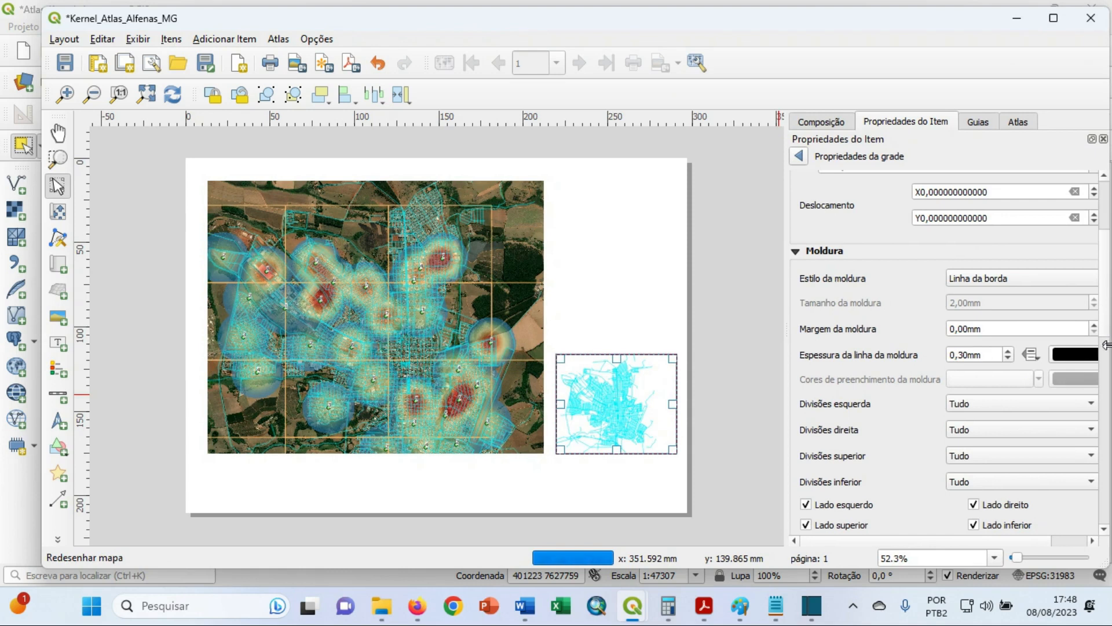
Enable drawing of coordinates on the locator grid and orient the left-side annotations as vertical ascending.
scroll(1021, 417, down, 10)
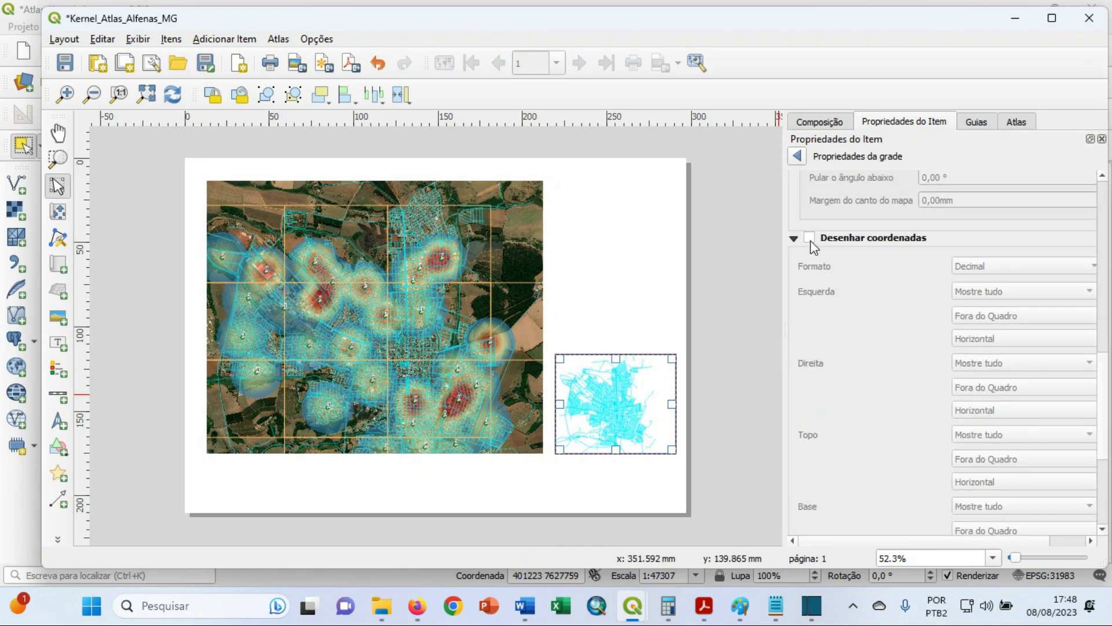
click(809, 238)
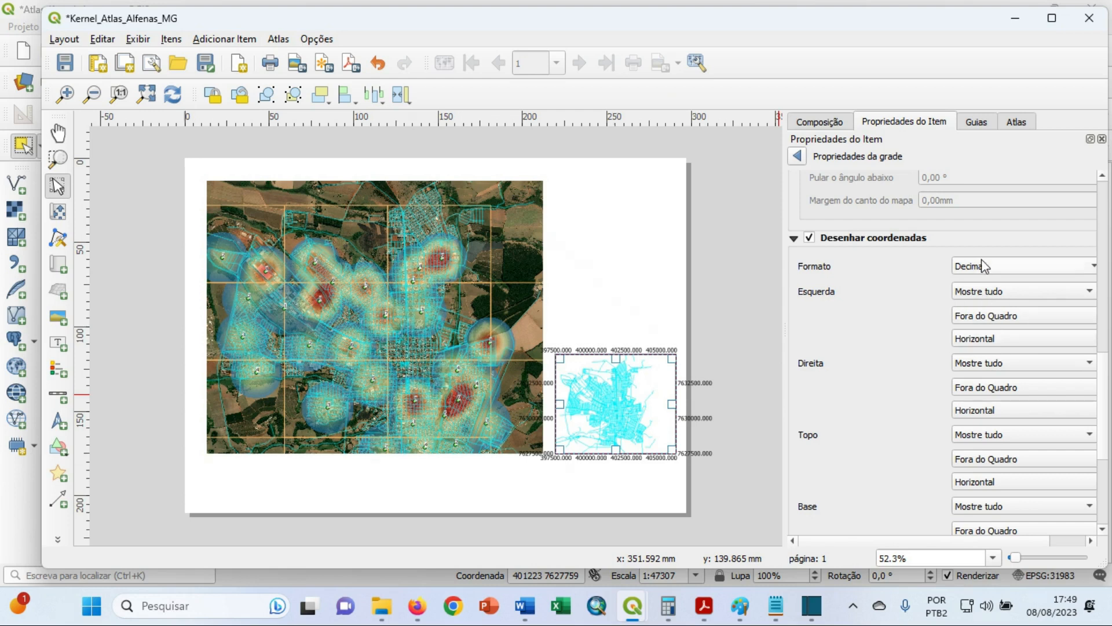
click(998, 290)
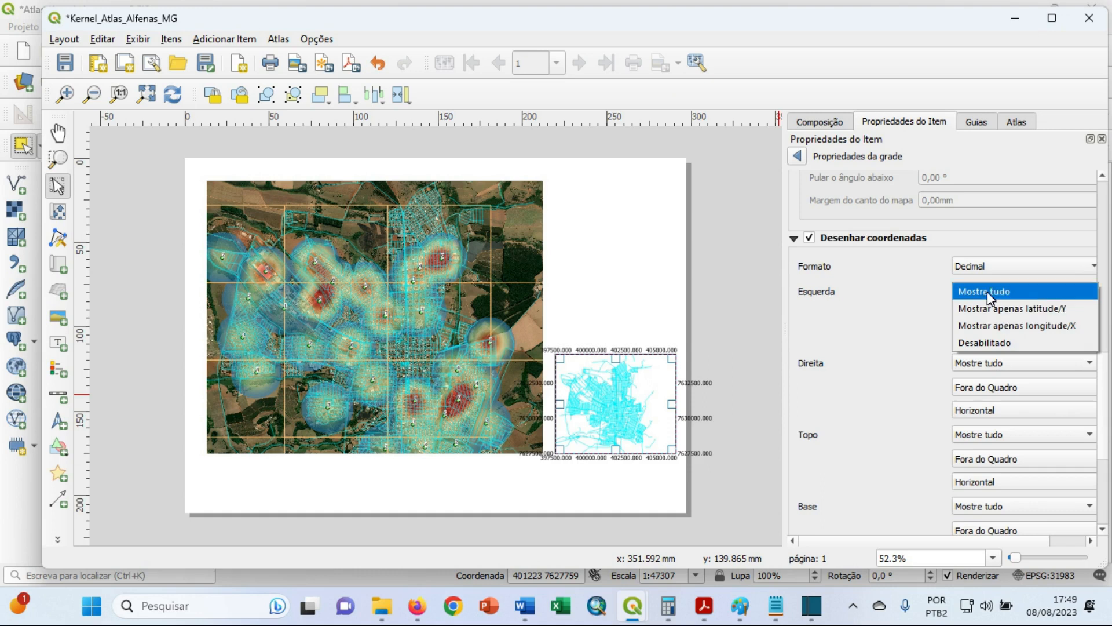
click(960, 295)
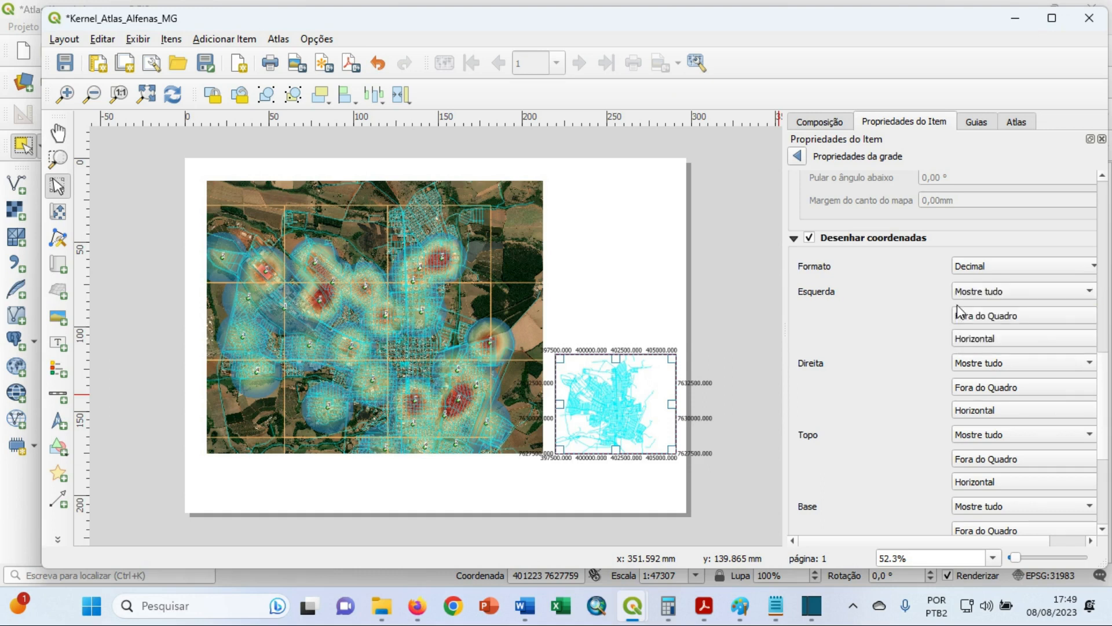
click(989, 332)
click(987, 350)
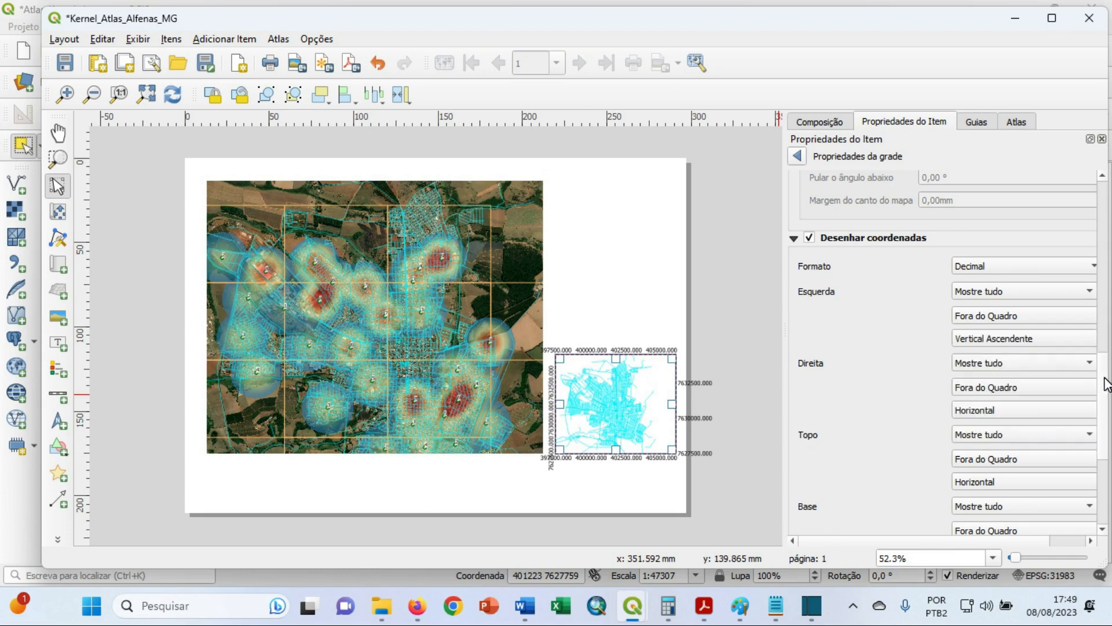
Set the coordinate precision of the locator grid's annotations to 0.
drag(1106, 380, 1106, 446)
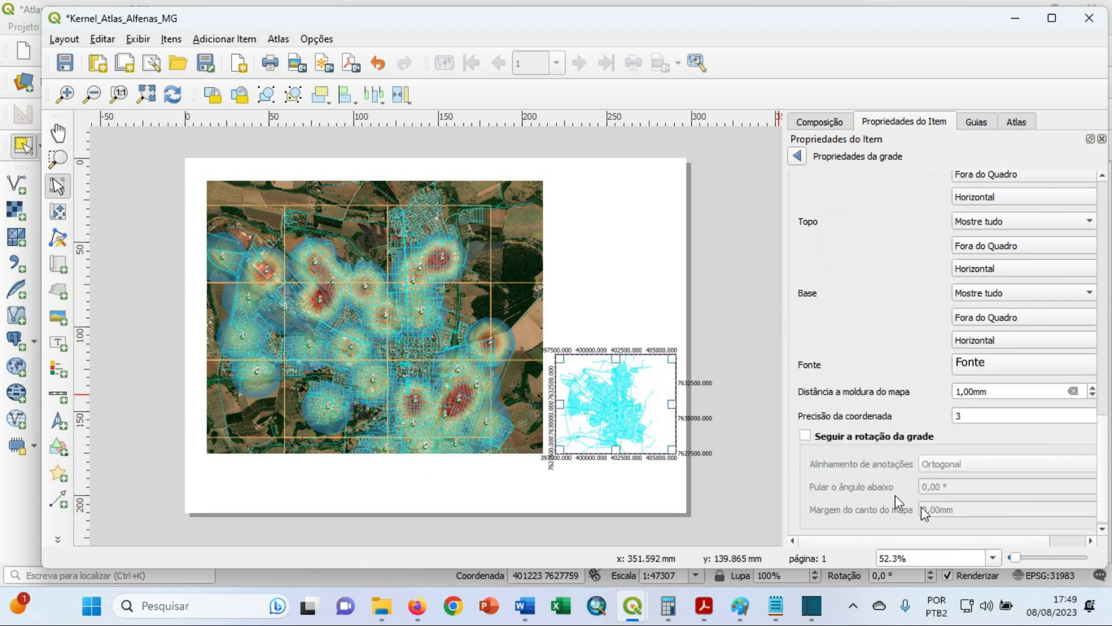
drag(785, 377, 752, 376)
click(1090, 419)
click(1090, 418)
click(1090, 418)
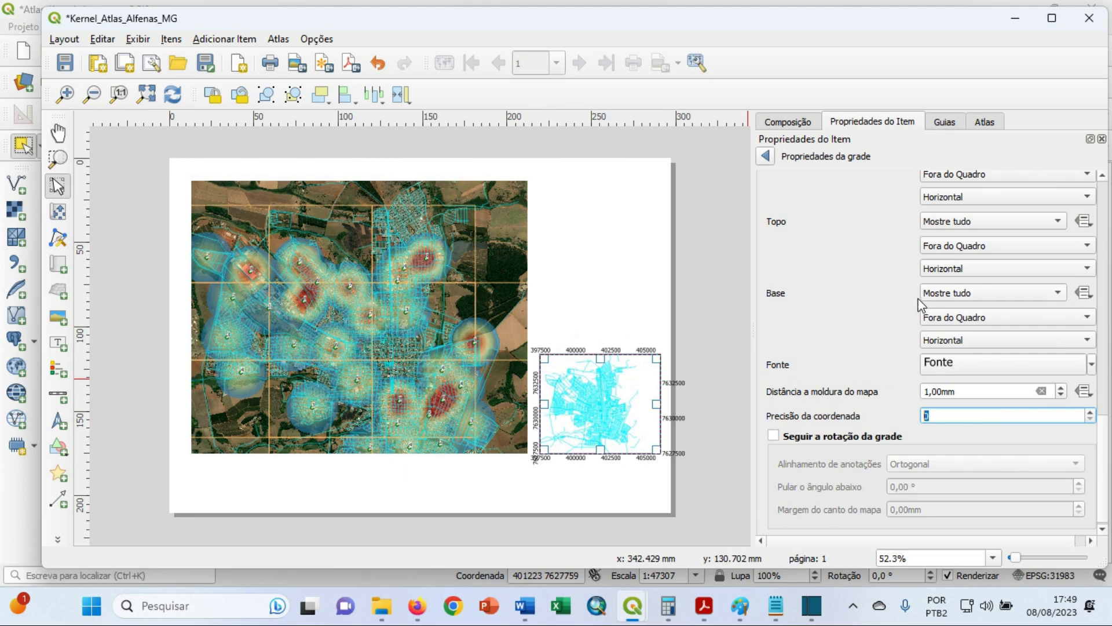
Disable the coordinate annotations along the bottom and right sides of the locator grid.
click(1017, 295)
click(987, 343)
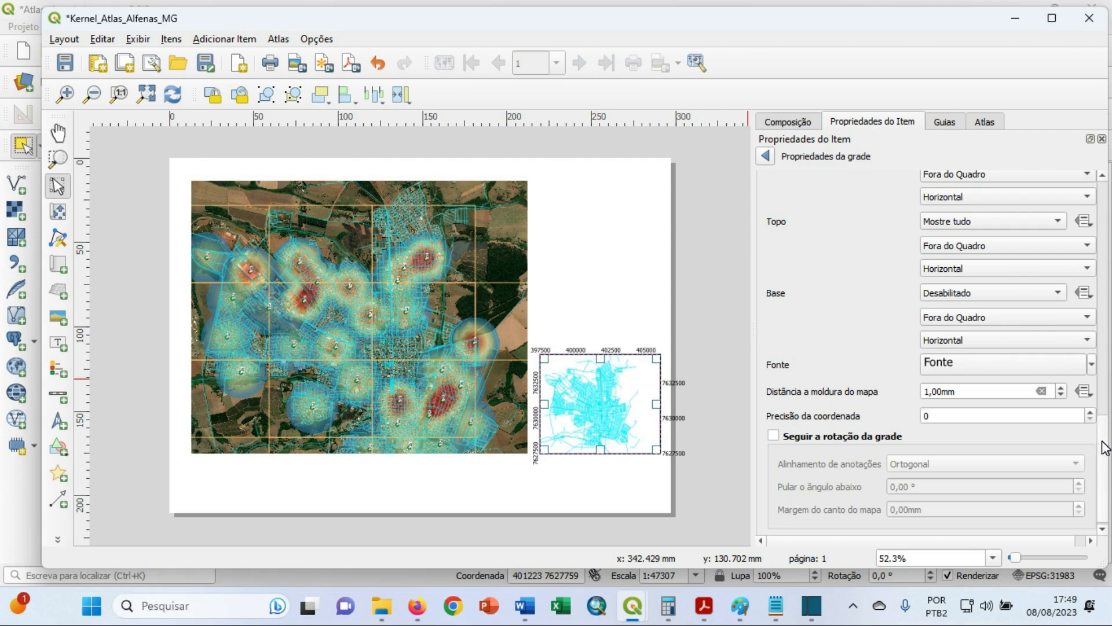
scroll(1101, 445, up, 4)
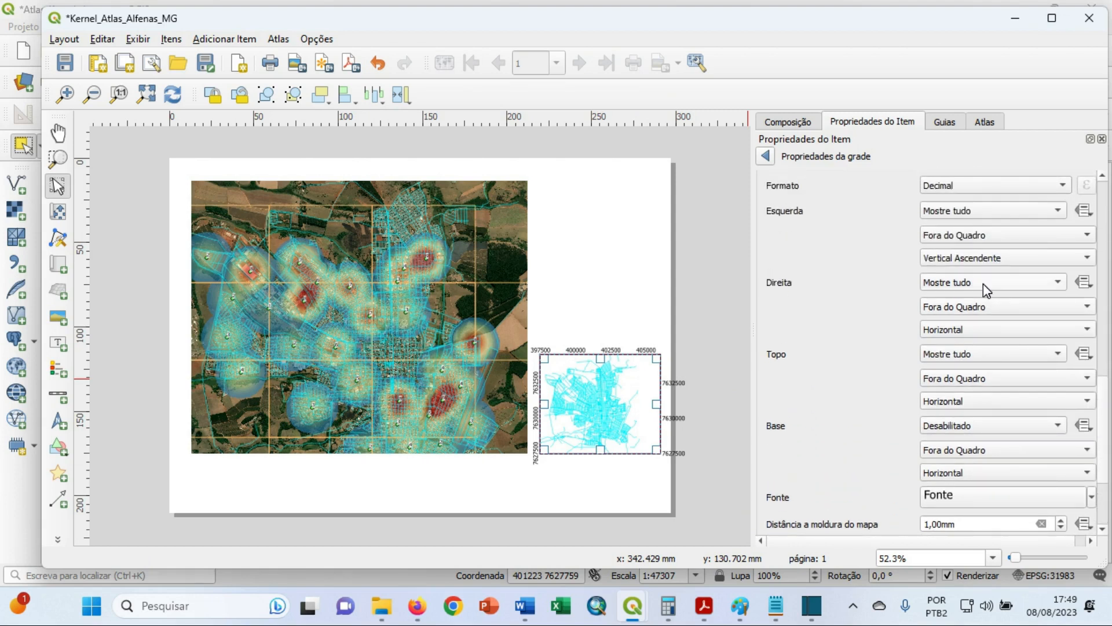
click(982, 283)
click(982, 331)
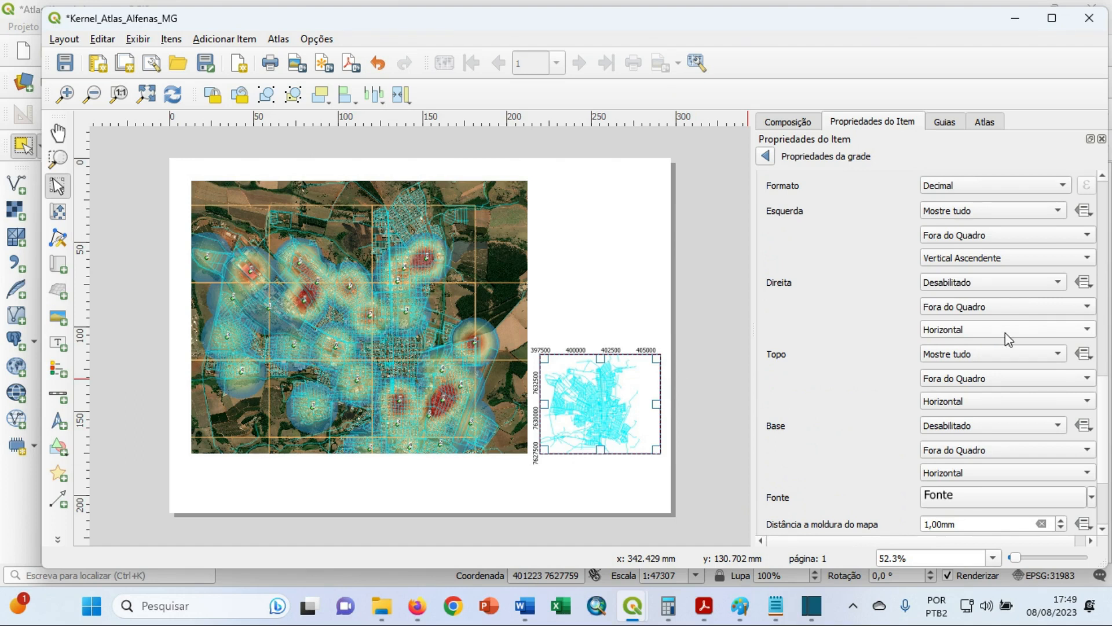
Reopen the properties of the locator map's existing grid, Grade 1.
click(604, 479)
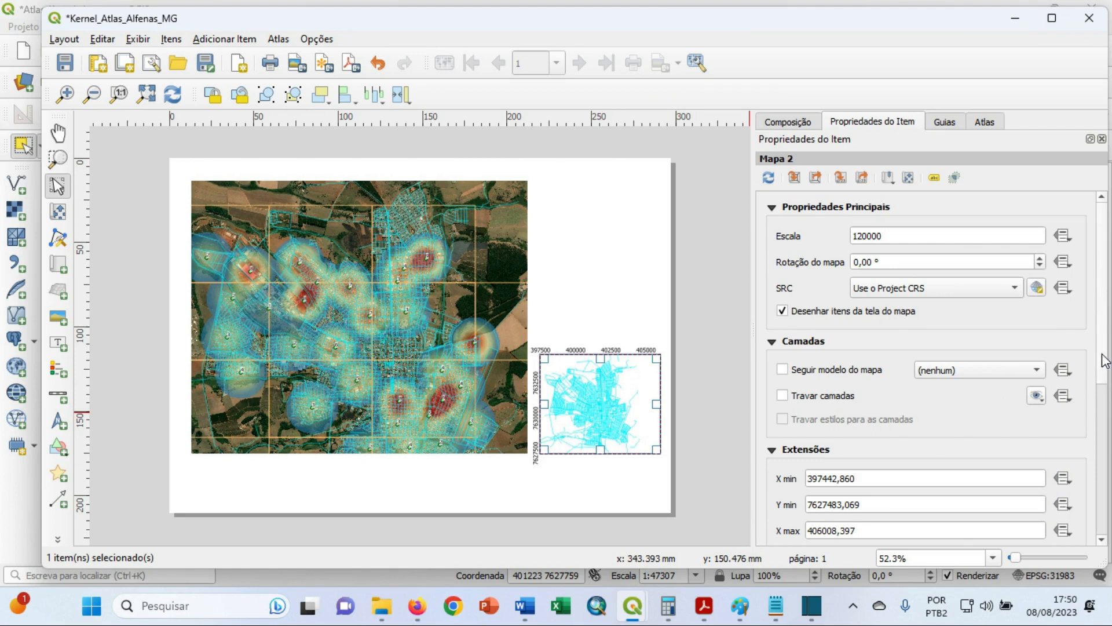
drag(1104, 338, 1106, 468)
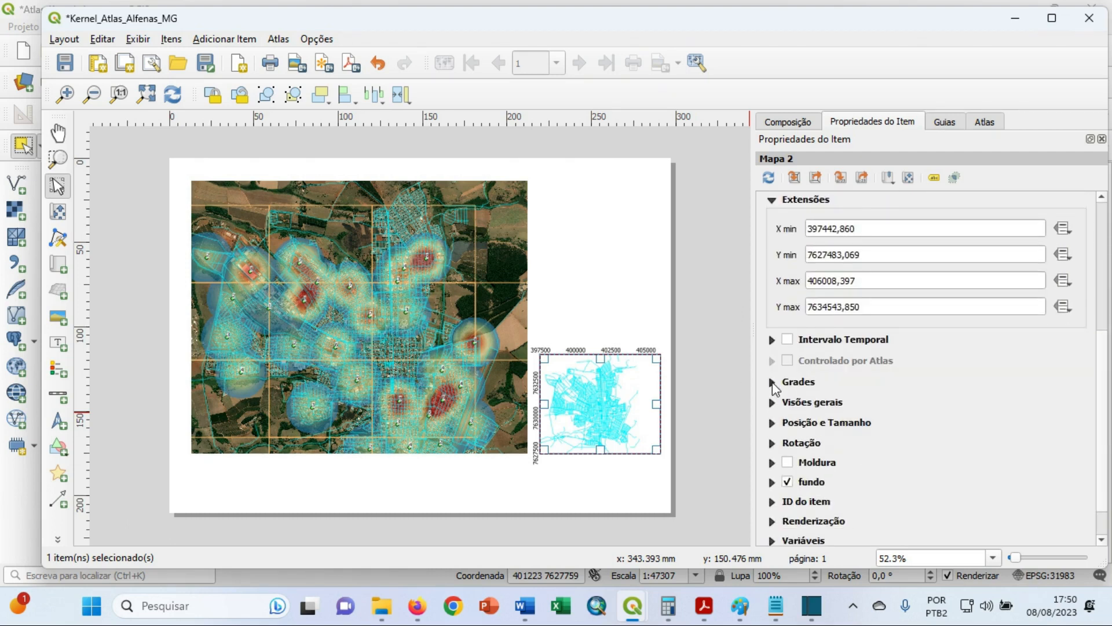
click(772, 382)
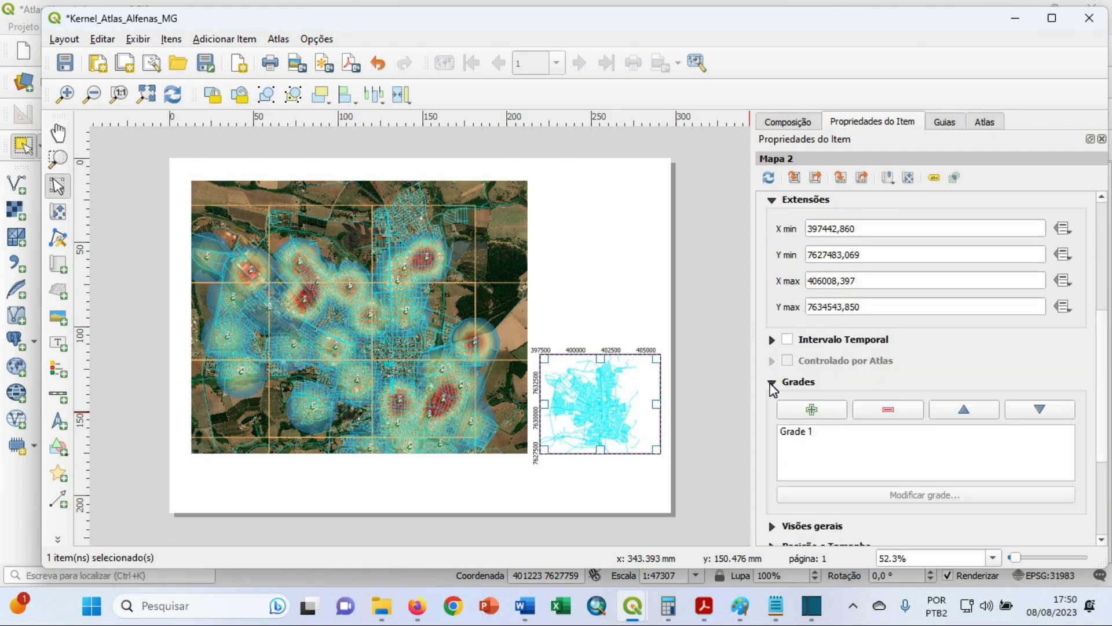
click(802, 447)
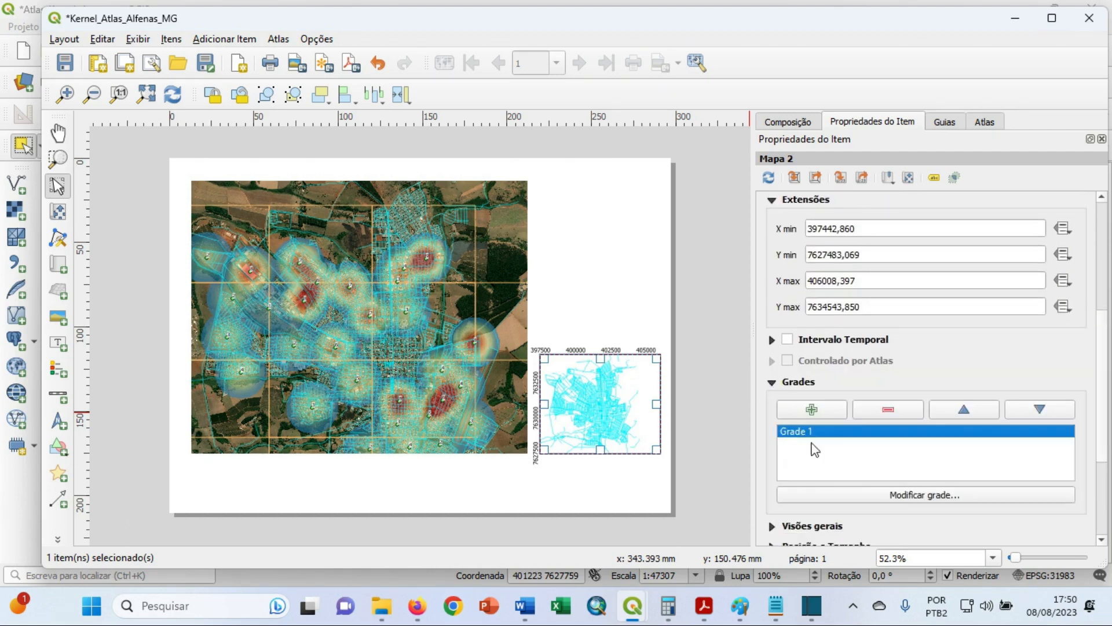
click(900, 497)
Set the locator grid's X and Y intervals to 2800 map units and return to the locator map's properties.
click(799, 303)
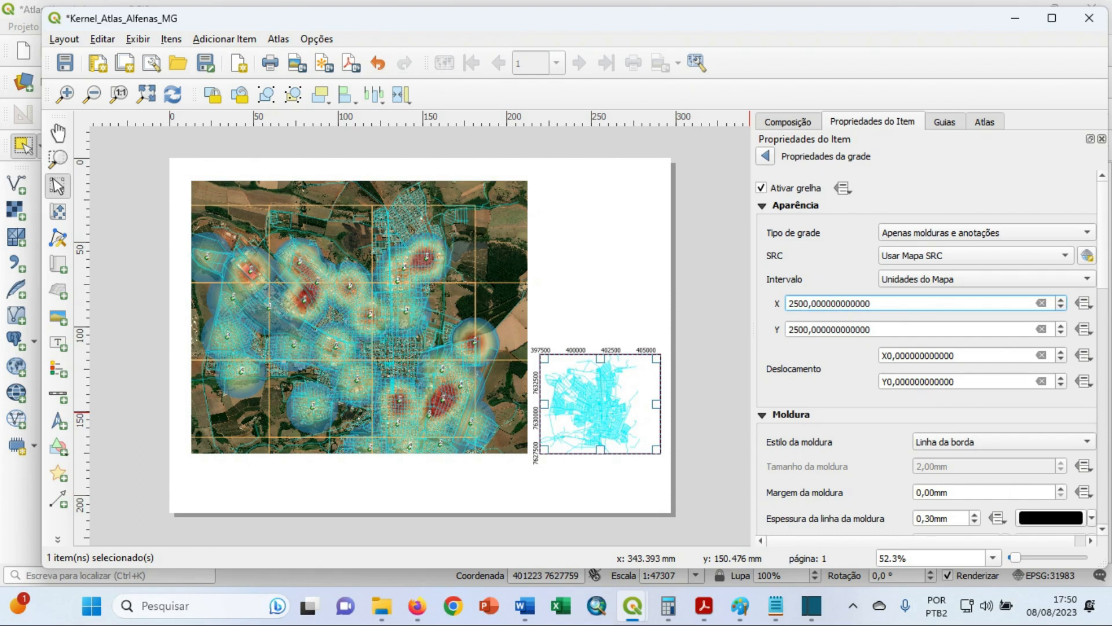
key(BackSpace)
text(8)
click(799, 329)
key(BackSpace)
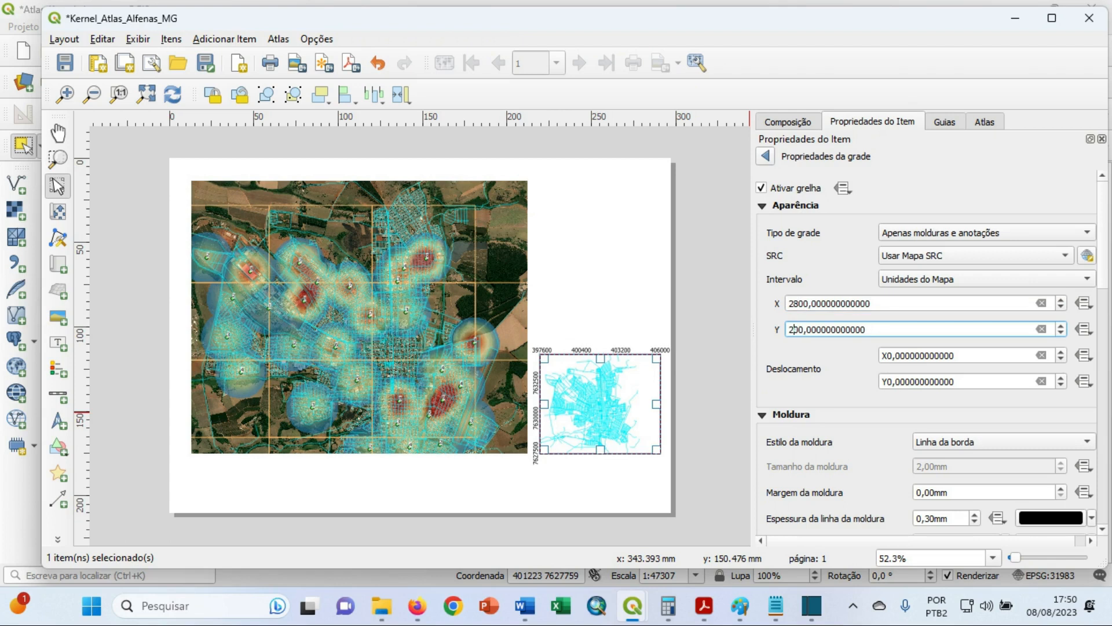
text(8)
click(805, 349)
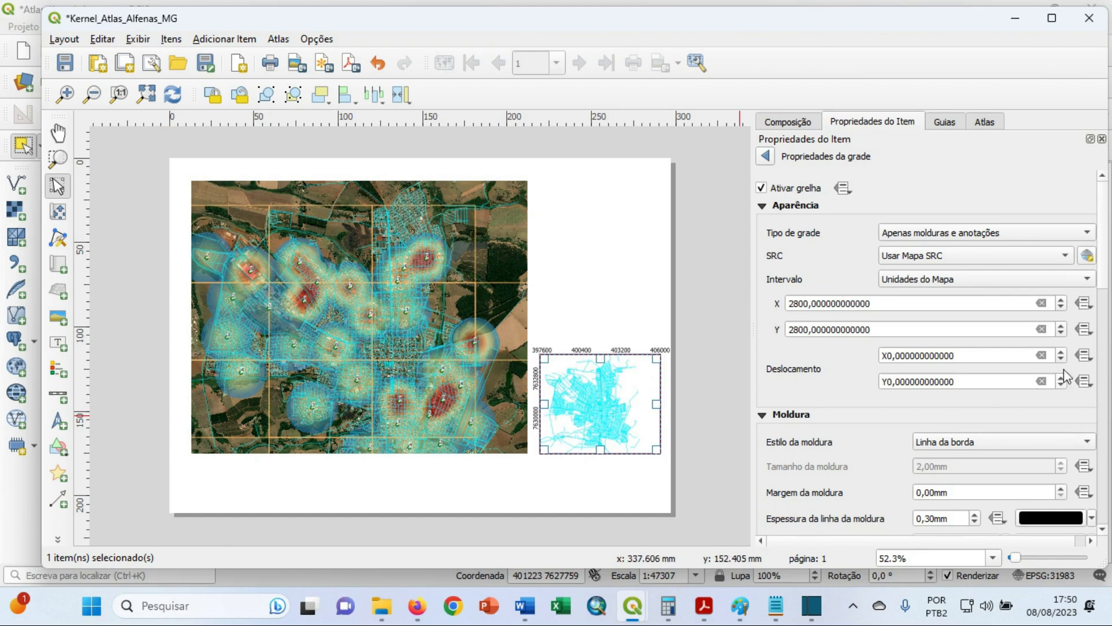
drag(1106, 279, 1109, 543)
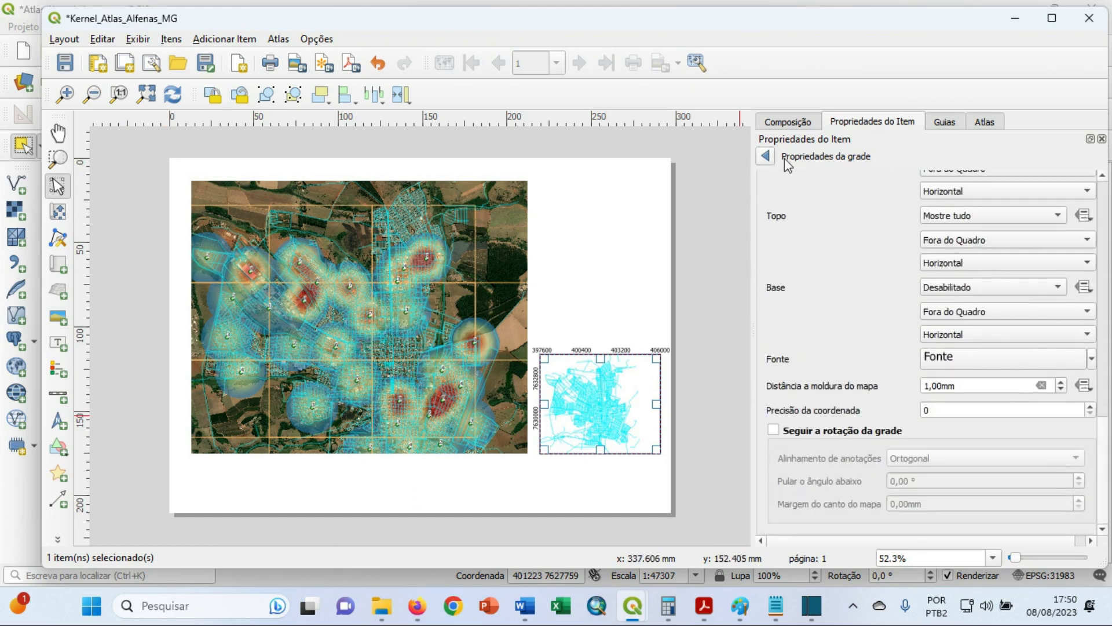
click(765, 155)
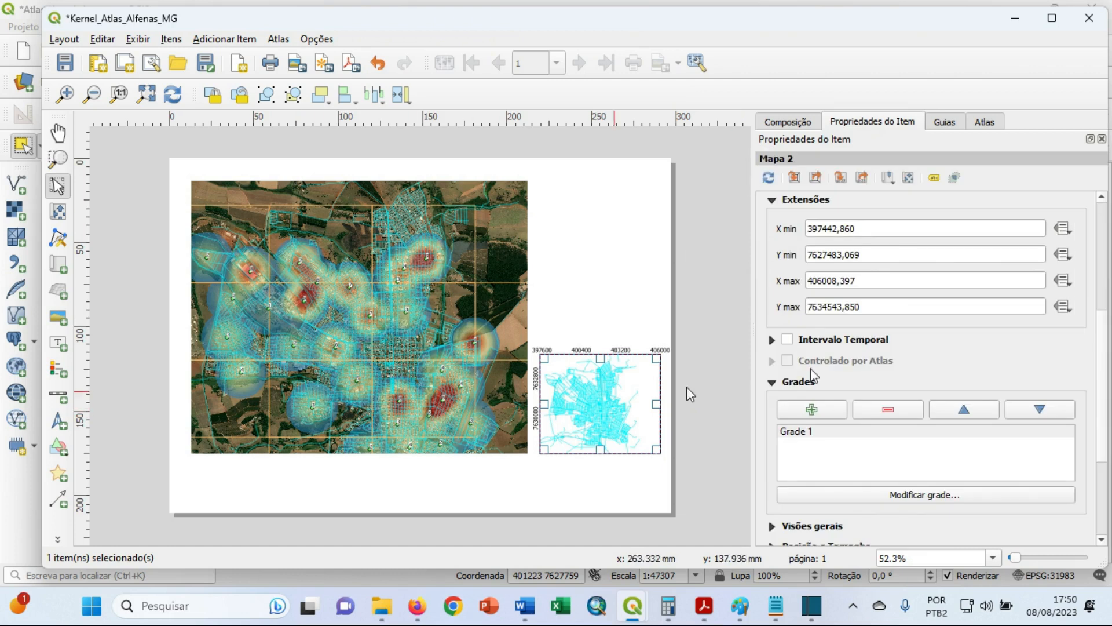
drag(1105, 319, 1100, 417)
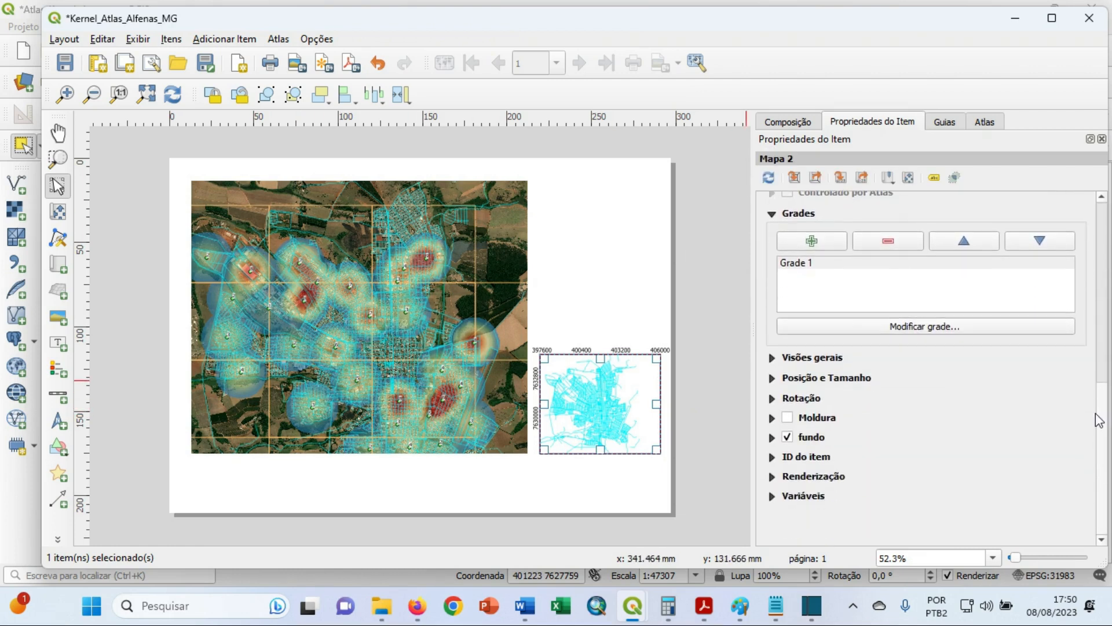
Add a scale bar for Mapa 2 below the locator map, with 2 left segments and 1 right segment.
click(63, 396)
drag(540, 465, 641, 490)
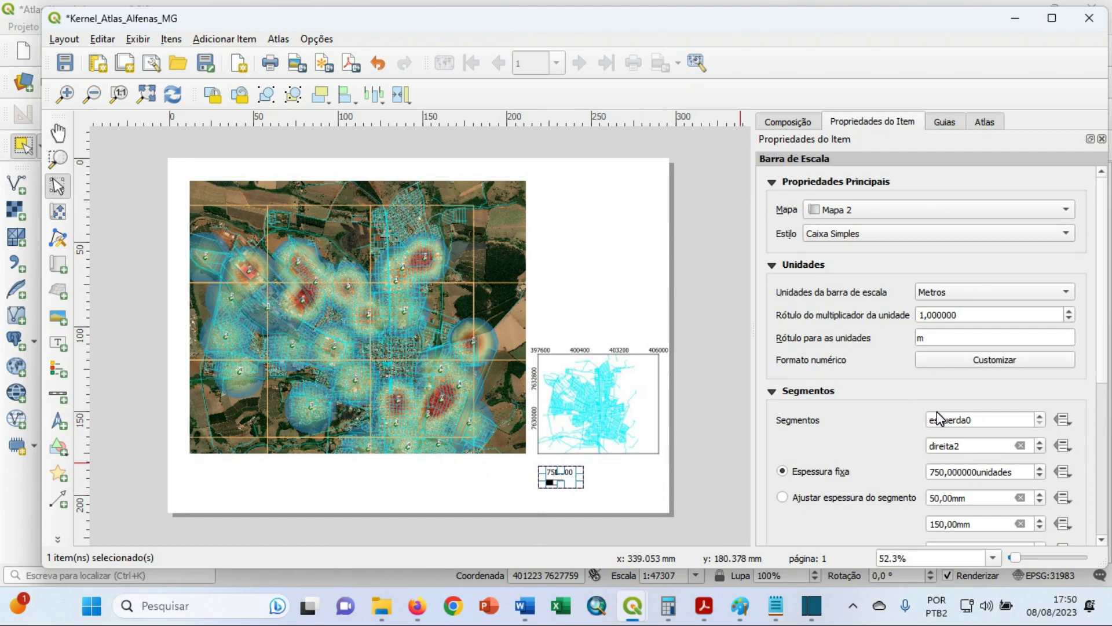
click(1040, 417)
click(1040, 416)
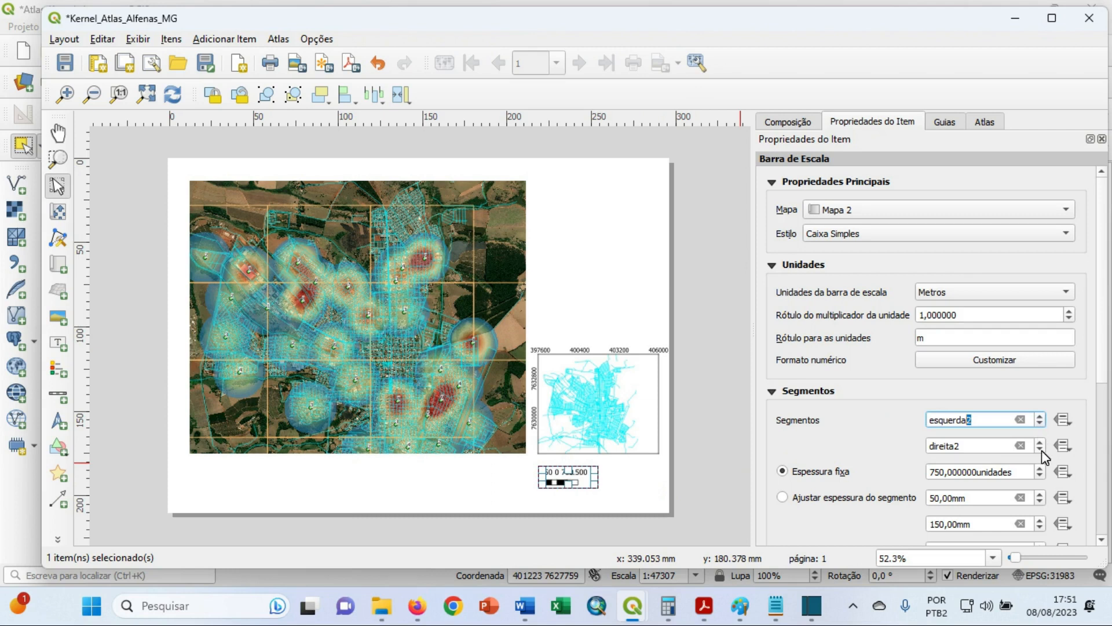
click(1040, 448)
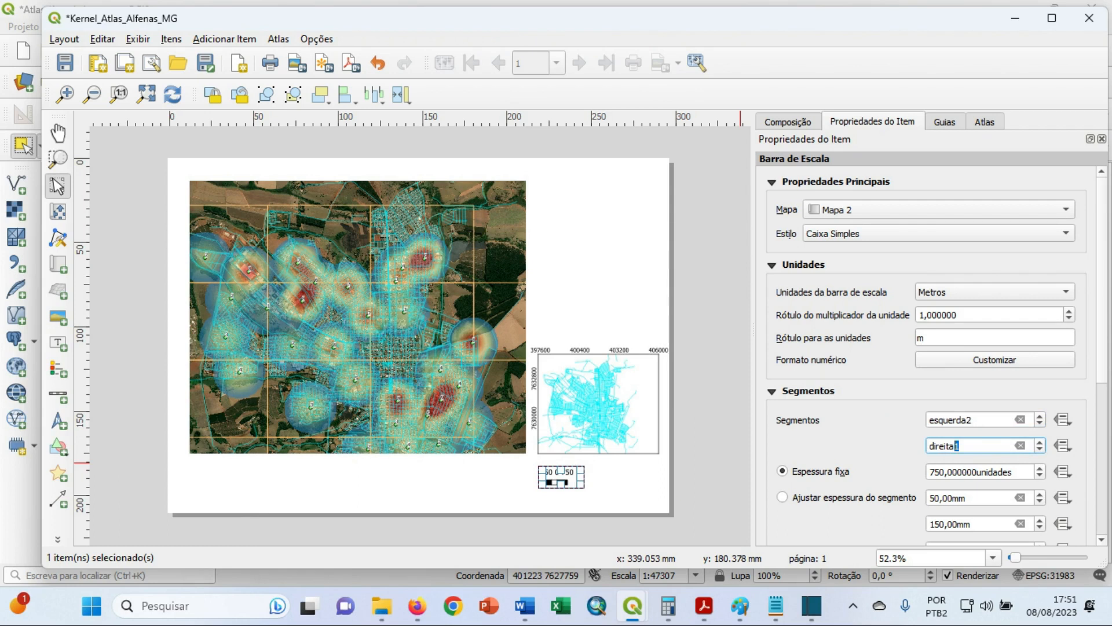
drag(1106, 378, 1108, 420)
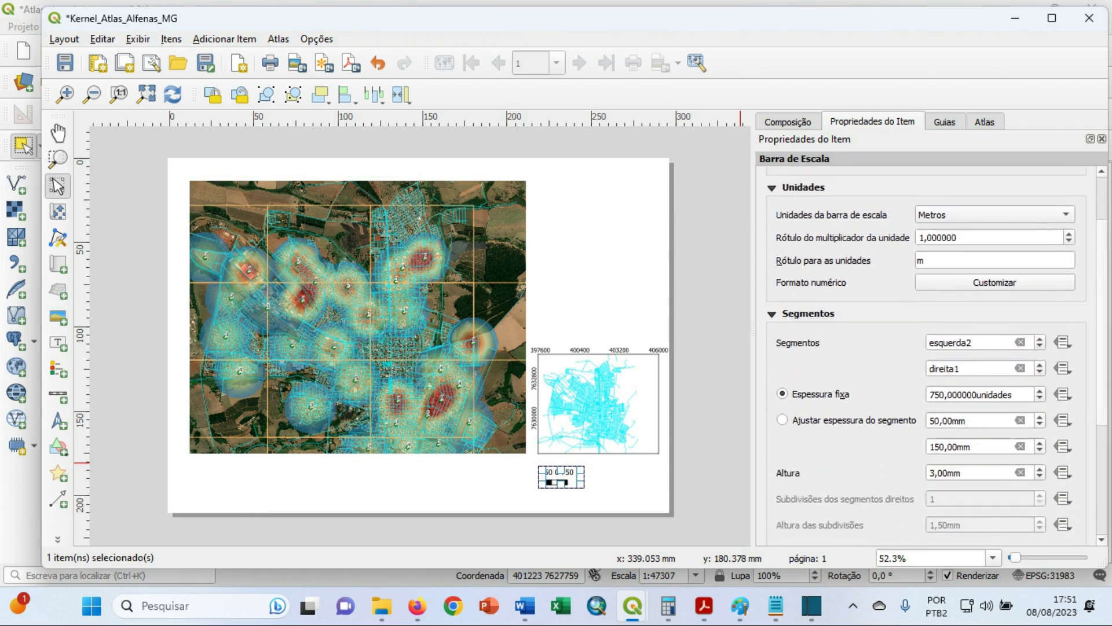
Set the fixed segment width of the locator map's scale bar to 1200 units.
click(945, 394)
key(BackSpace)
key(BackSpace)
key(BackSpace)
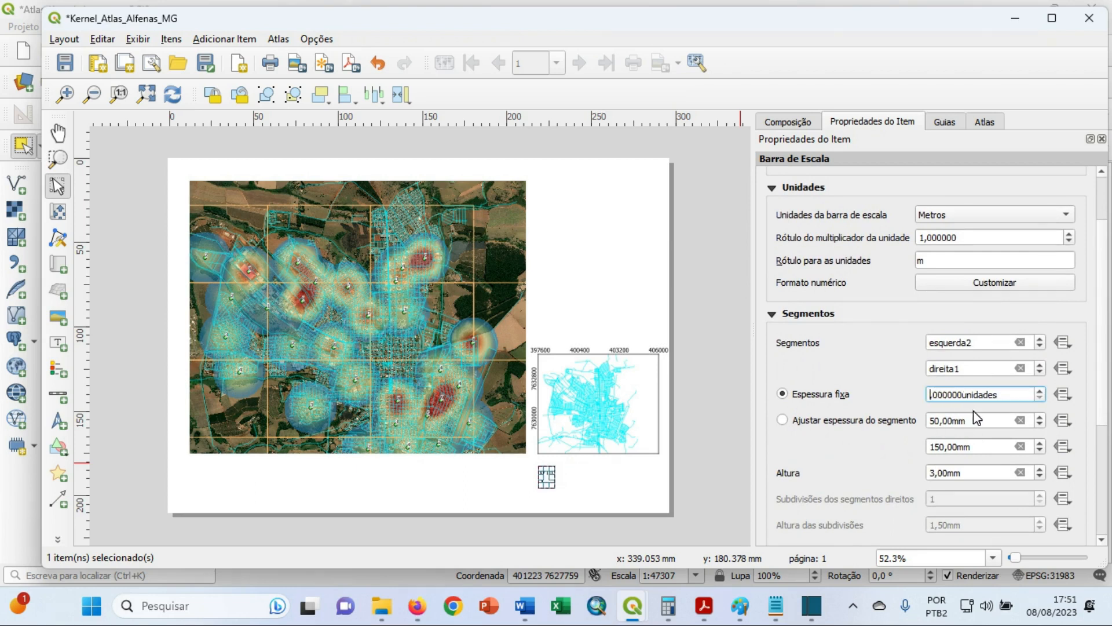
text(1000,)
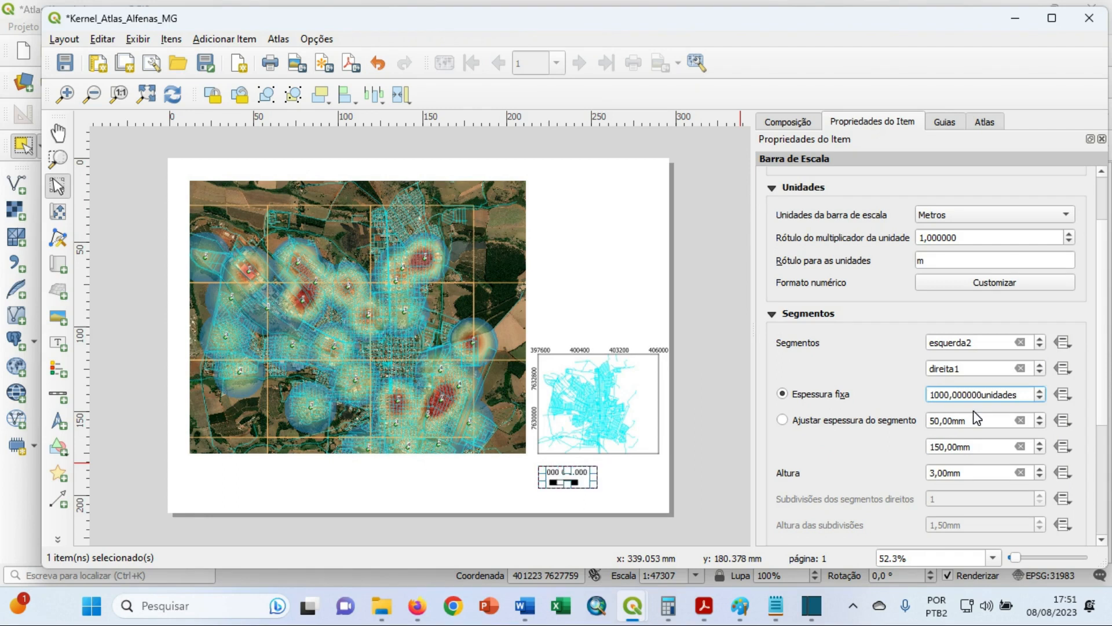
key(BackSpace)
key(BackSpace)
key(BackSpace)
text(200)
click(631, 480)
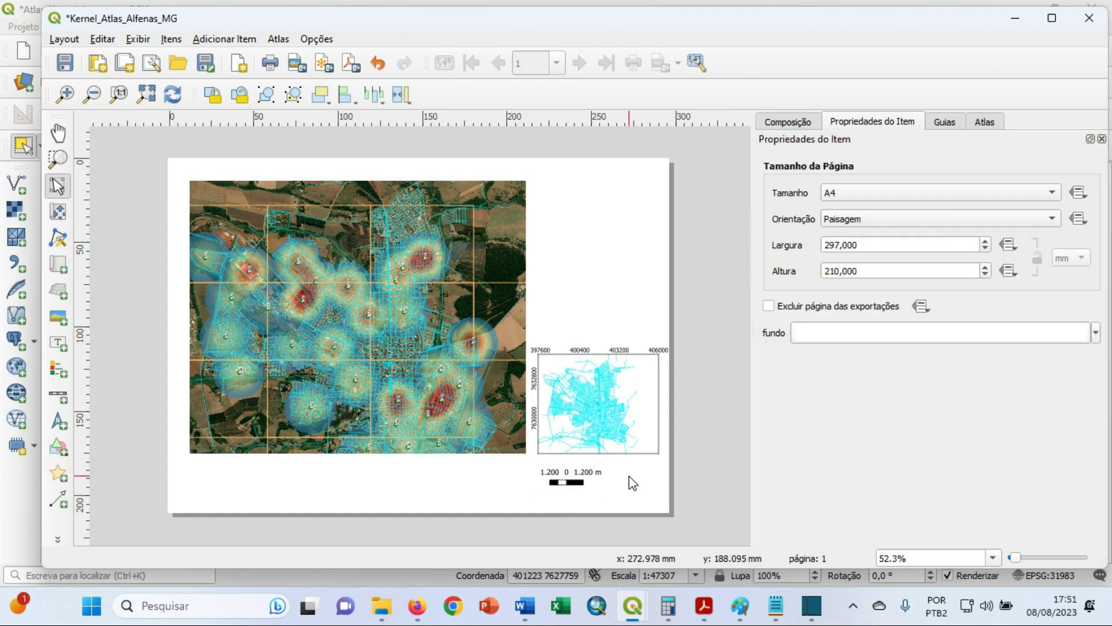
Move the locator's scale bar up into the lower-left corner of the locator map and deselect it.
click(567, 480)
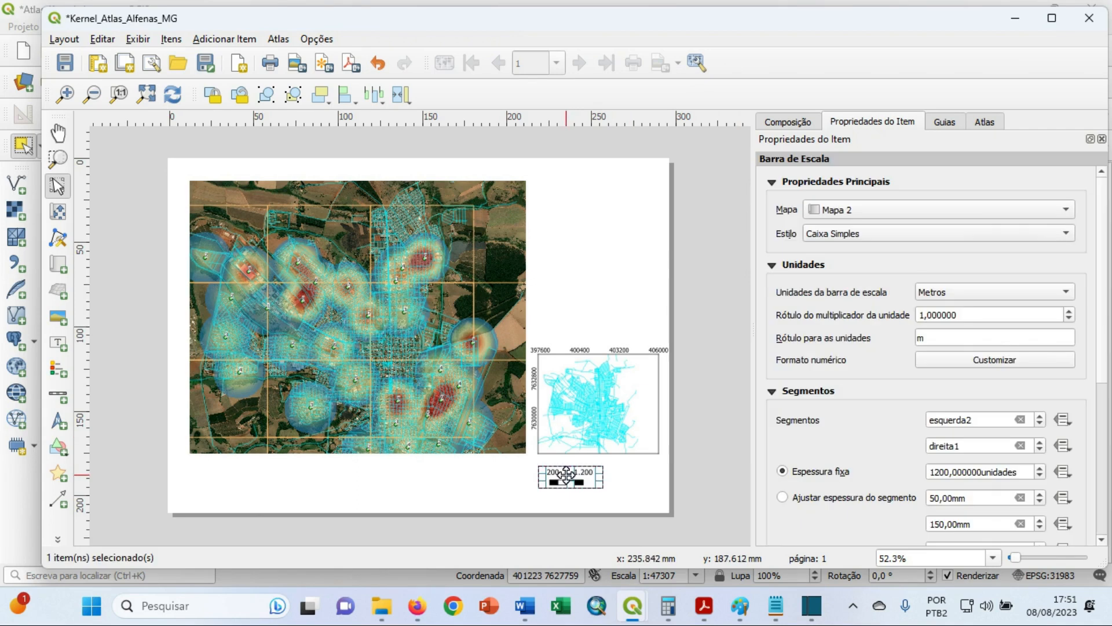
drag(578, 479, 581, 442)
click(583, 484)
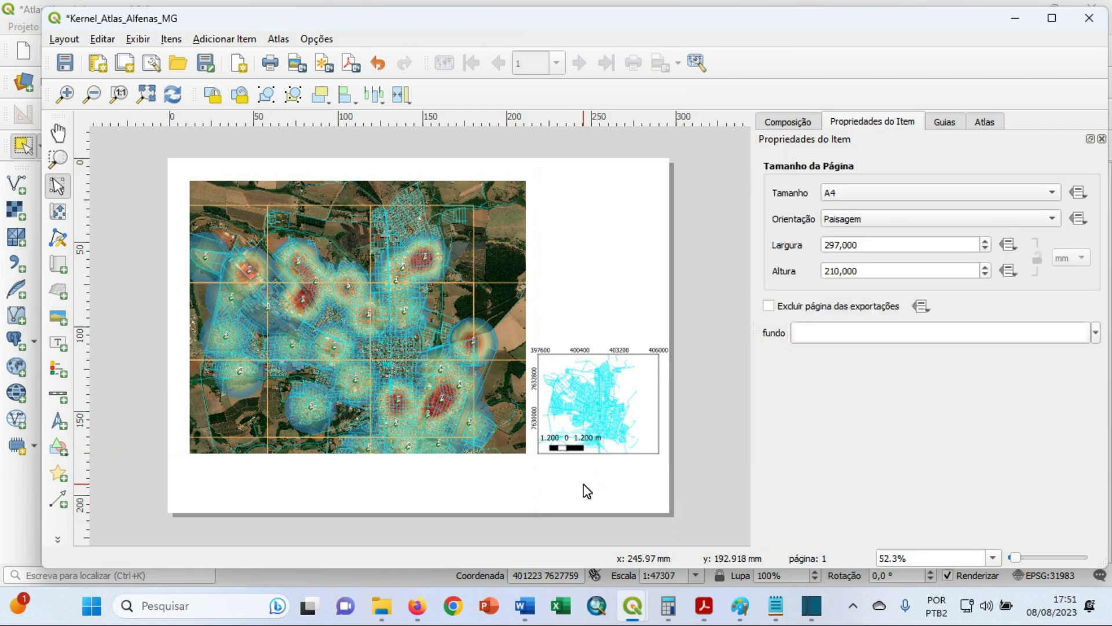
Add a scale bar for Mapa 1 in the main map's lower-left corner, with 2 left segments and 1 right segment.
click(423, 385)
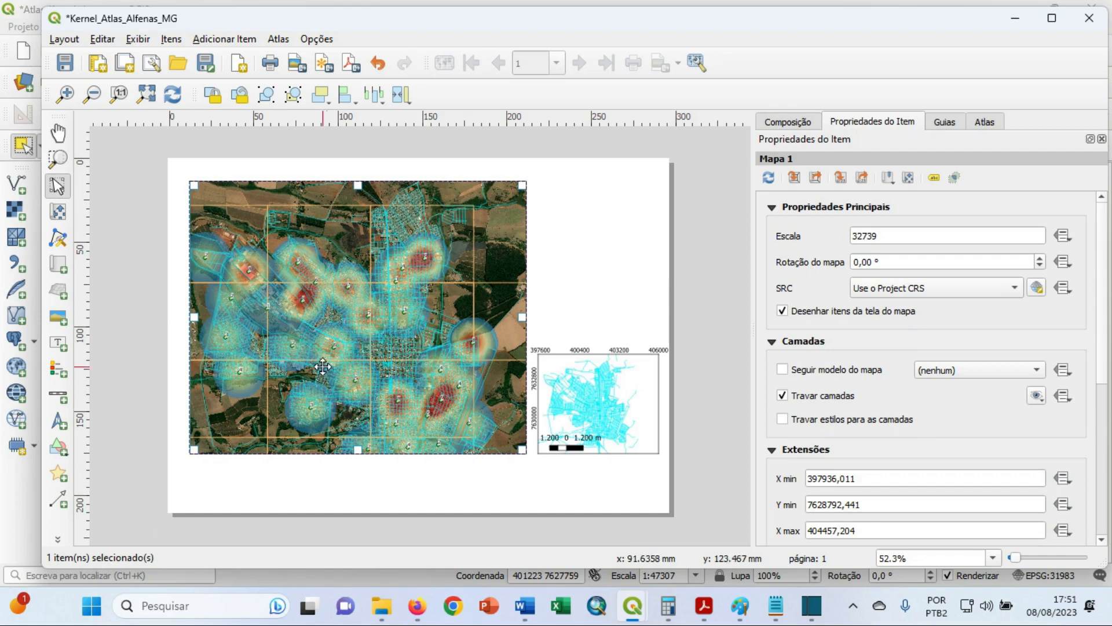
click(58, 396)
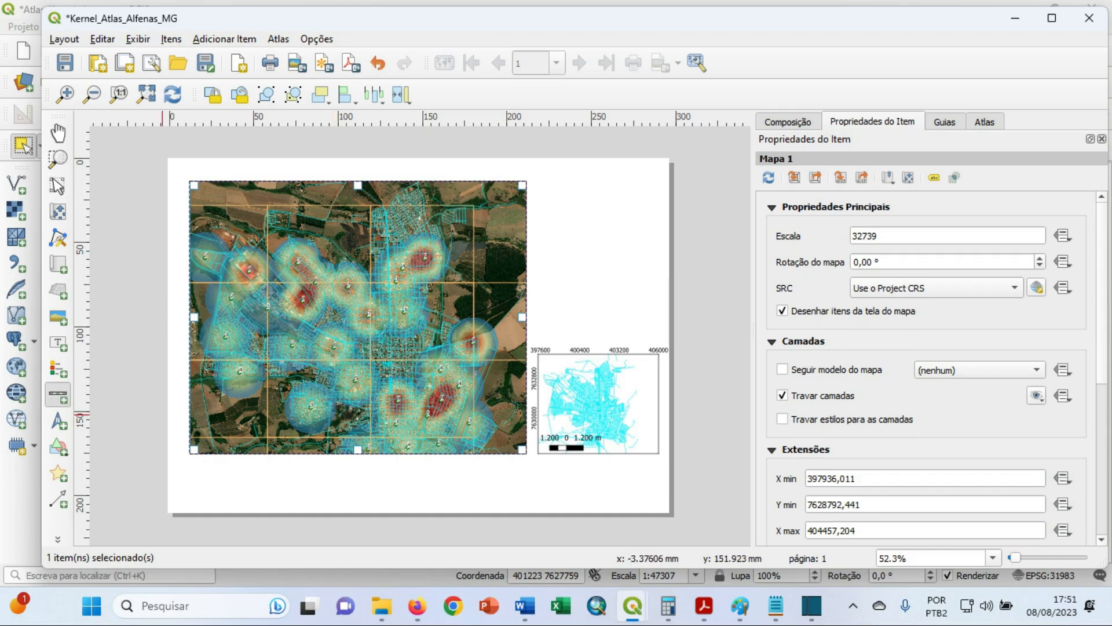
drag(202, 431, 342, 456)
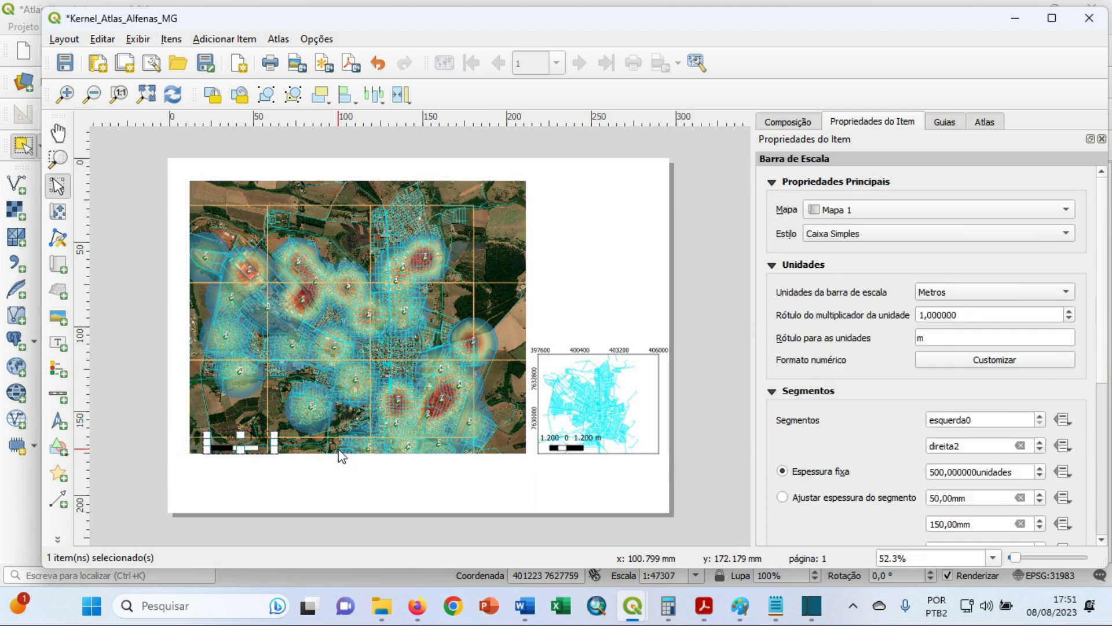
click(1041, 416)
click(1041, 416)
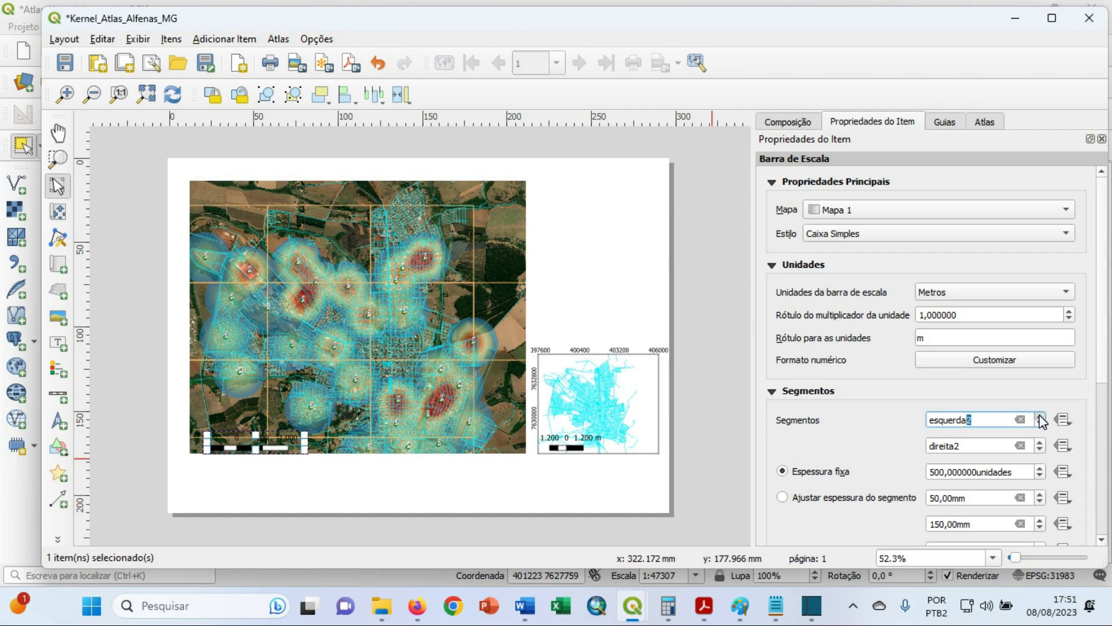
click(1041, 450)
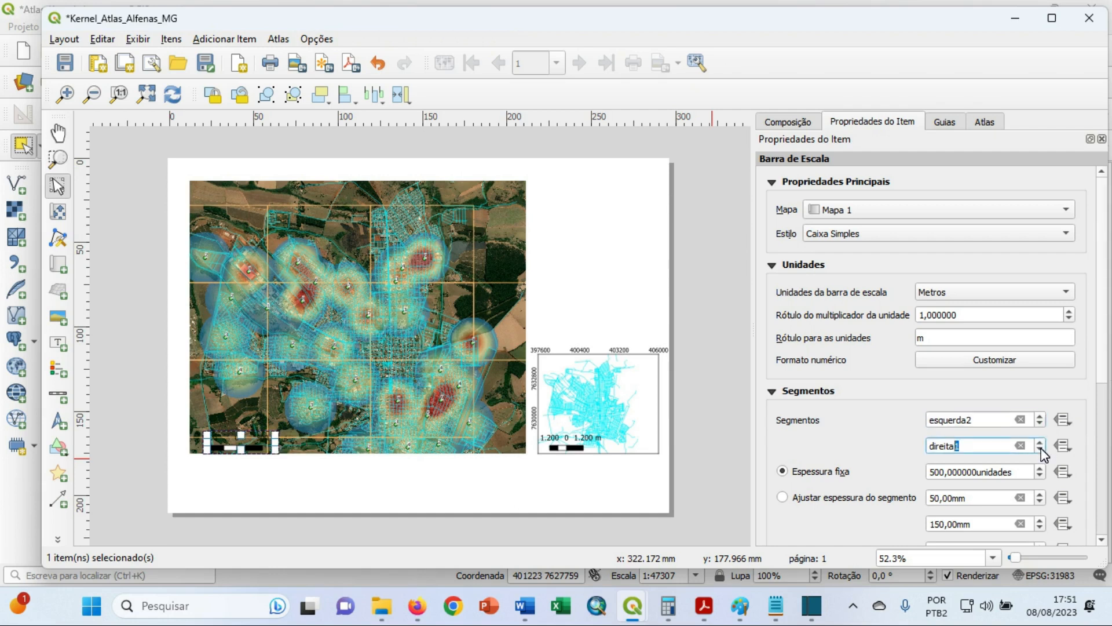
Set the fixed segment width of the main map's scale bar to 750 units.
click(945, 471)
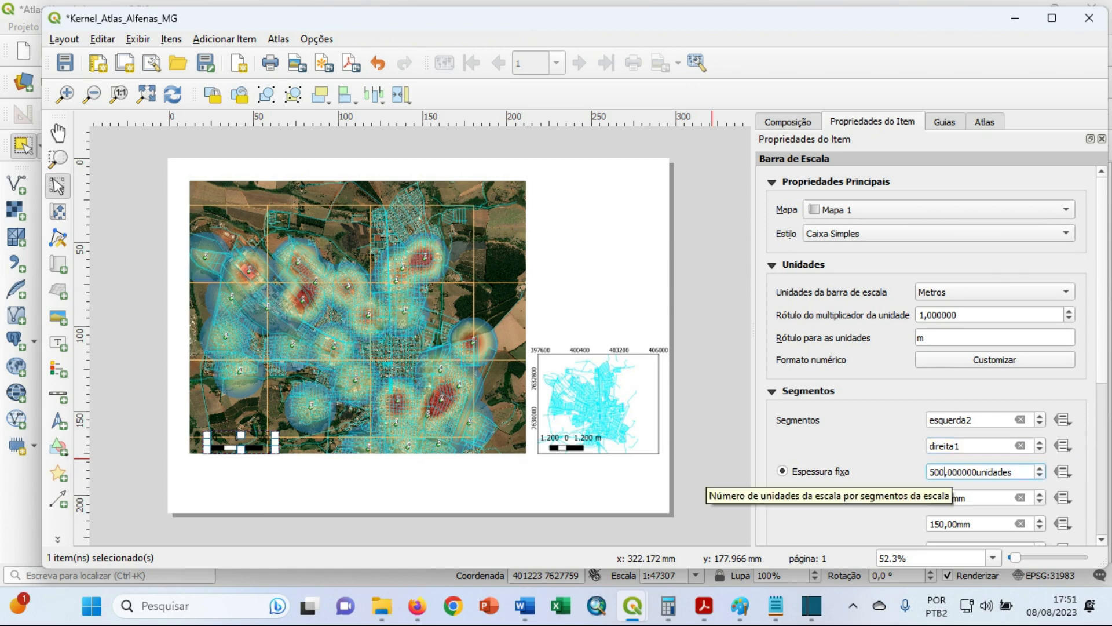
key(BackSpace)
key(BackSpace)
key(BackSpace)
text(200)
key(BackSpace)
key(BackSpace)
key(BackSpace)
text(7)
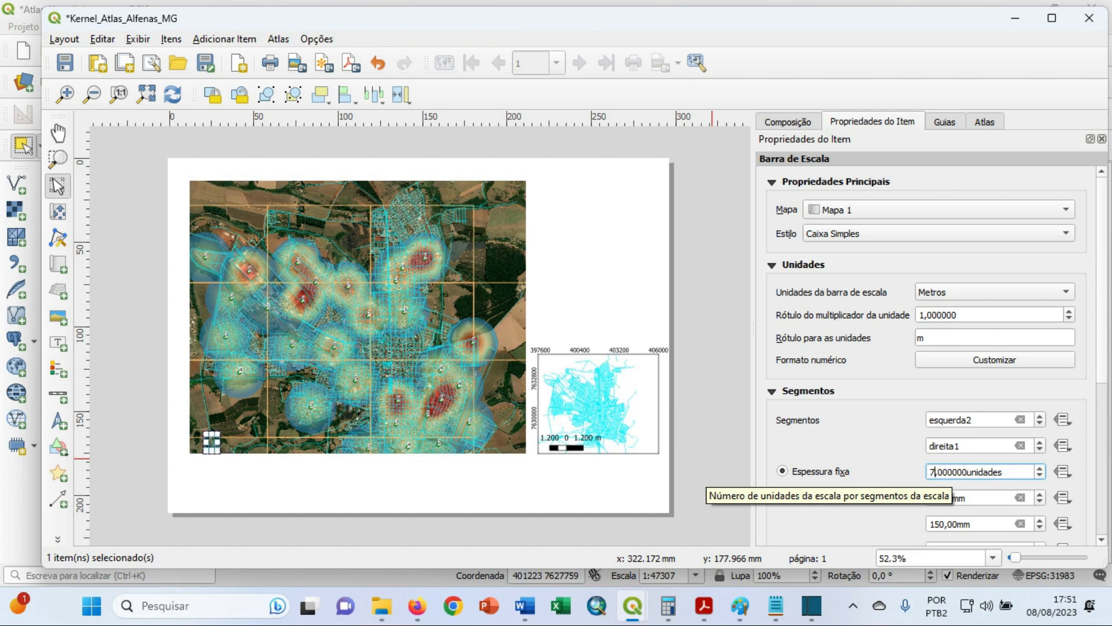
text(50)
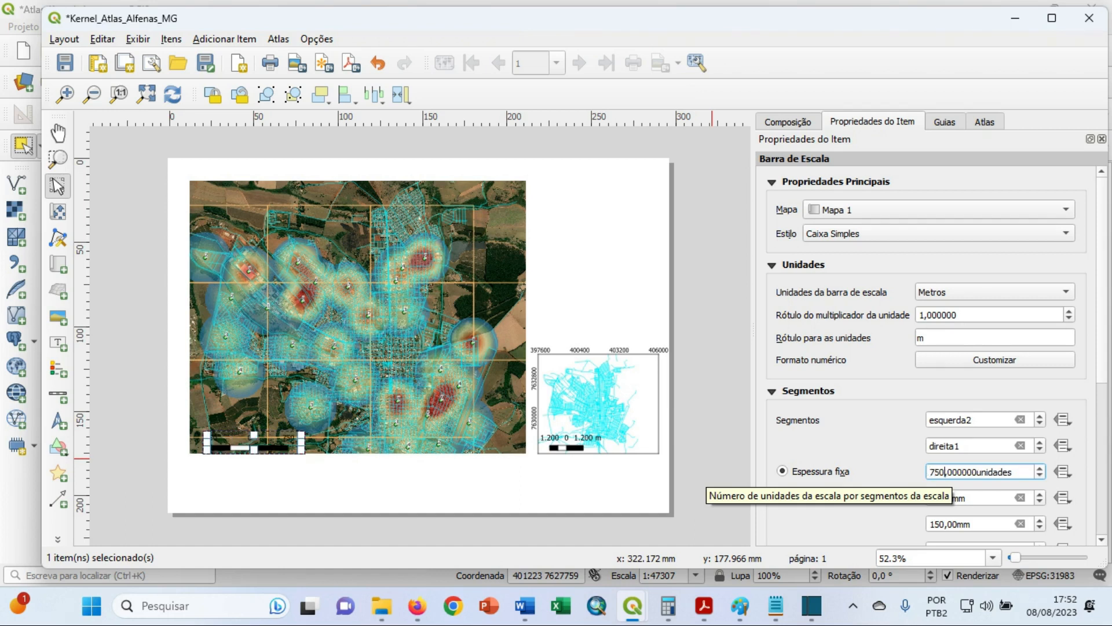
scroll(1103, 371, down, 2)
scroll(1105, 387, down, 6)
scroll(1103, 499, down, 1)
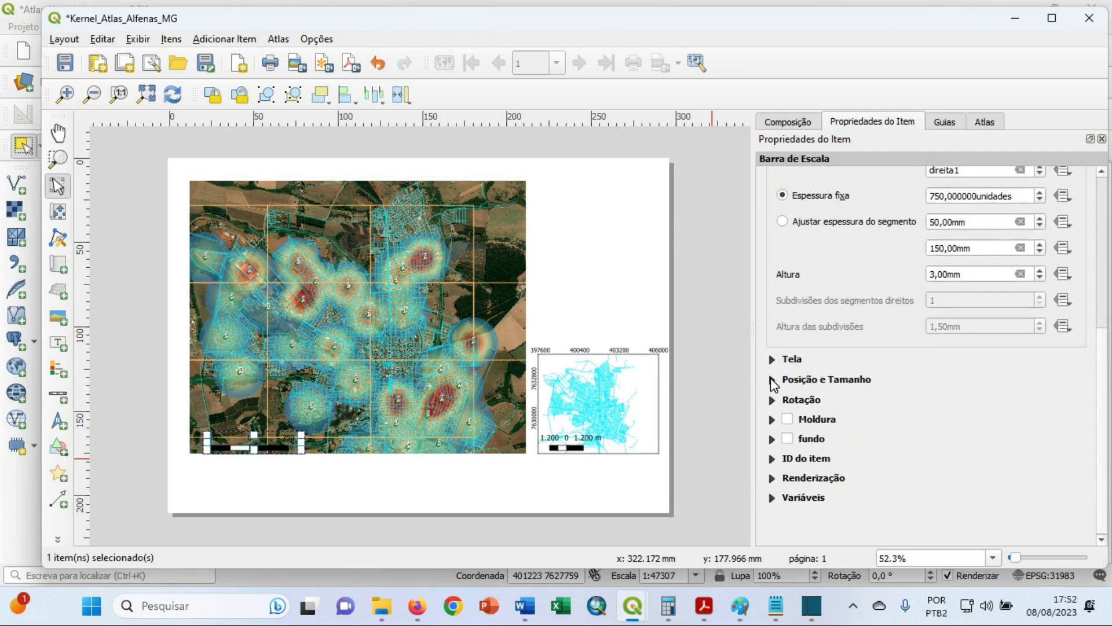
Set the font colour of the large map's scale bar to white.
click(772, 381)
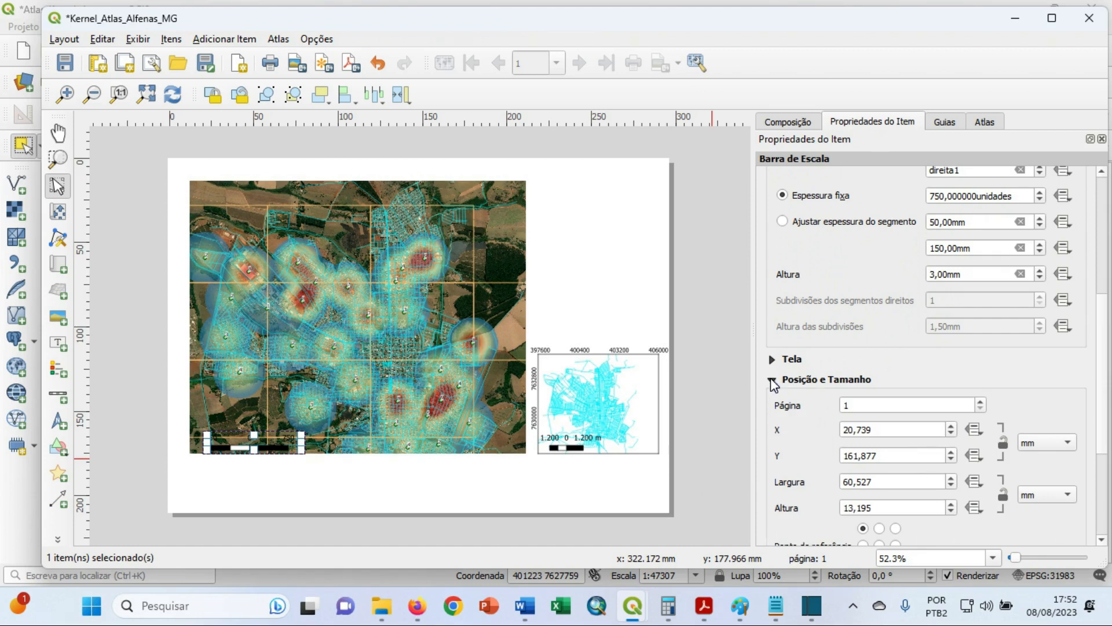
click(772, 382)
click(771, 358)
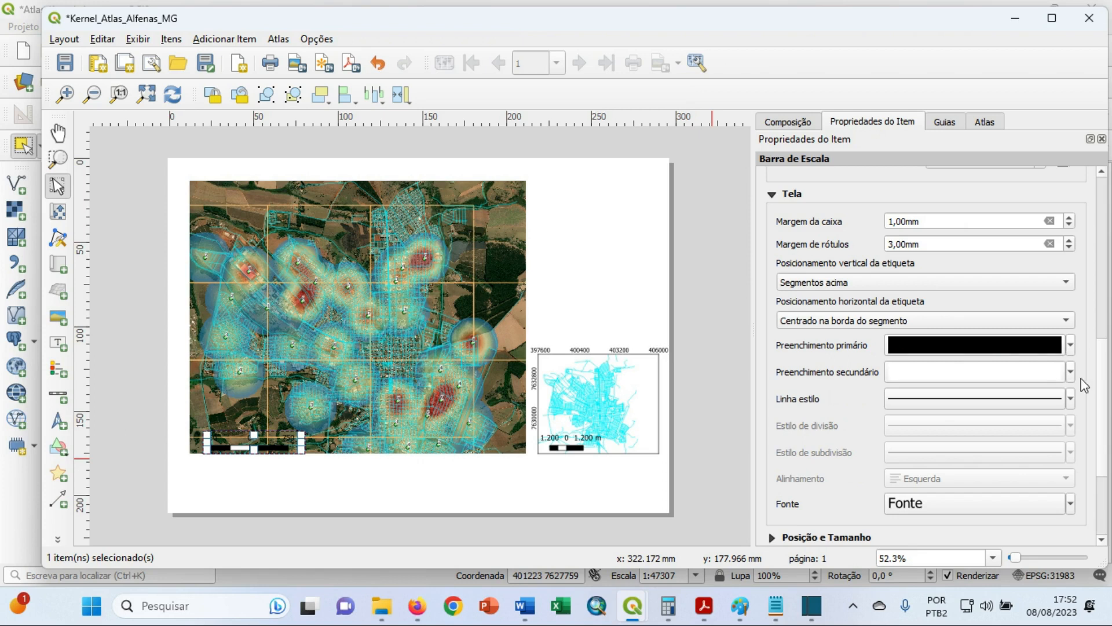
click(1072, 505)
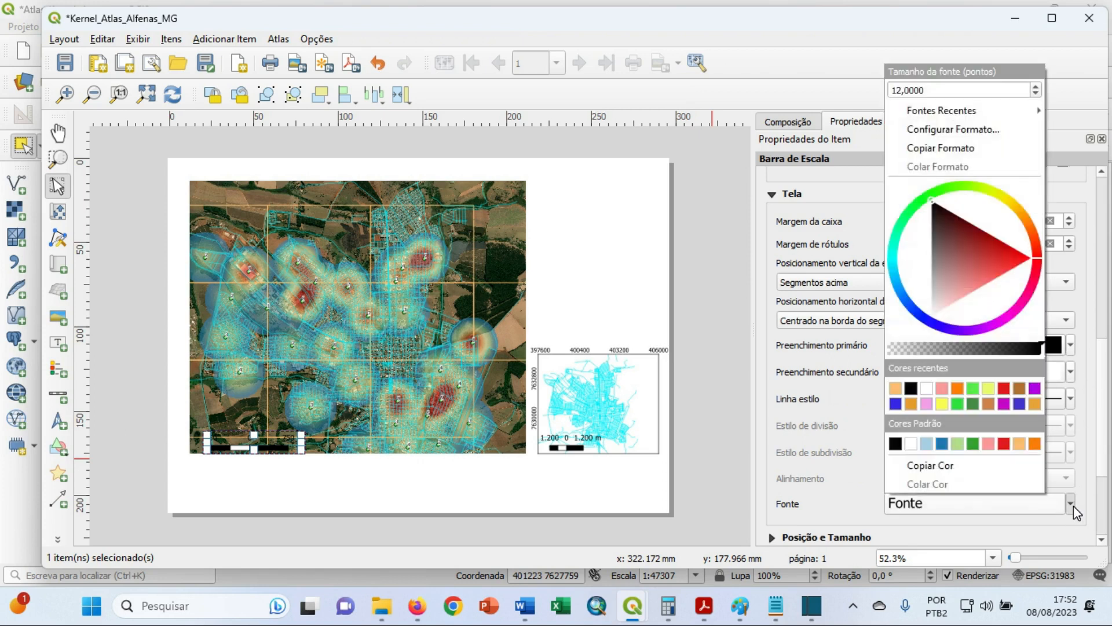
click(928, 387)
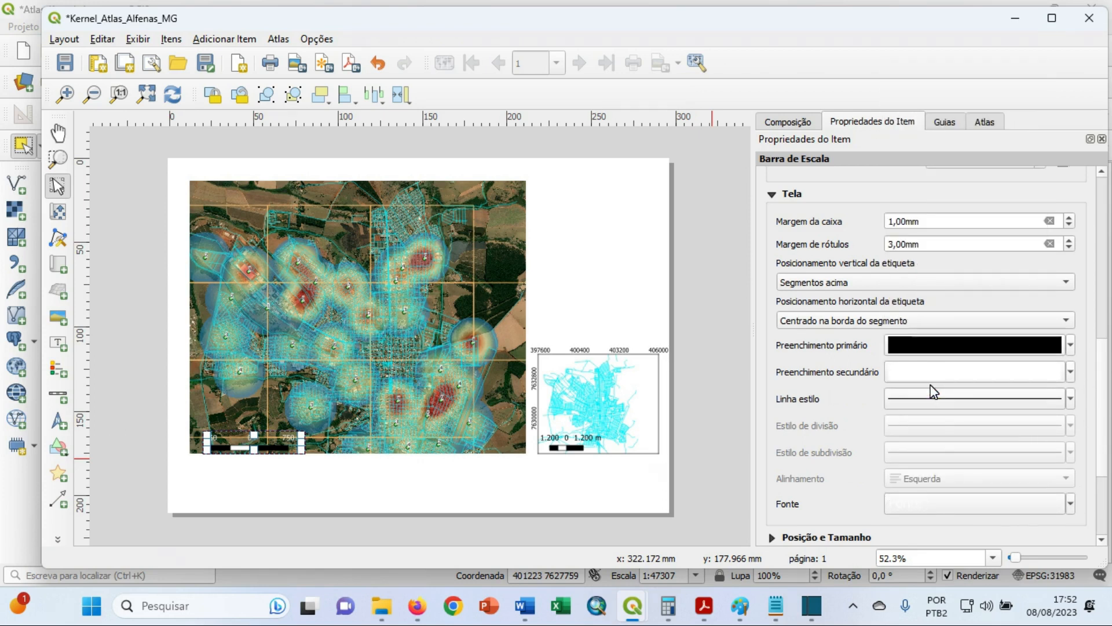
click(502, 472)
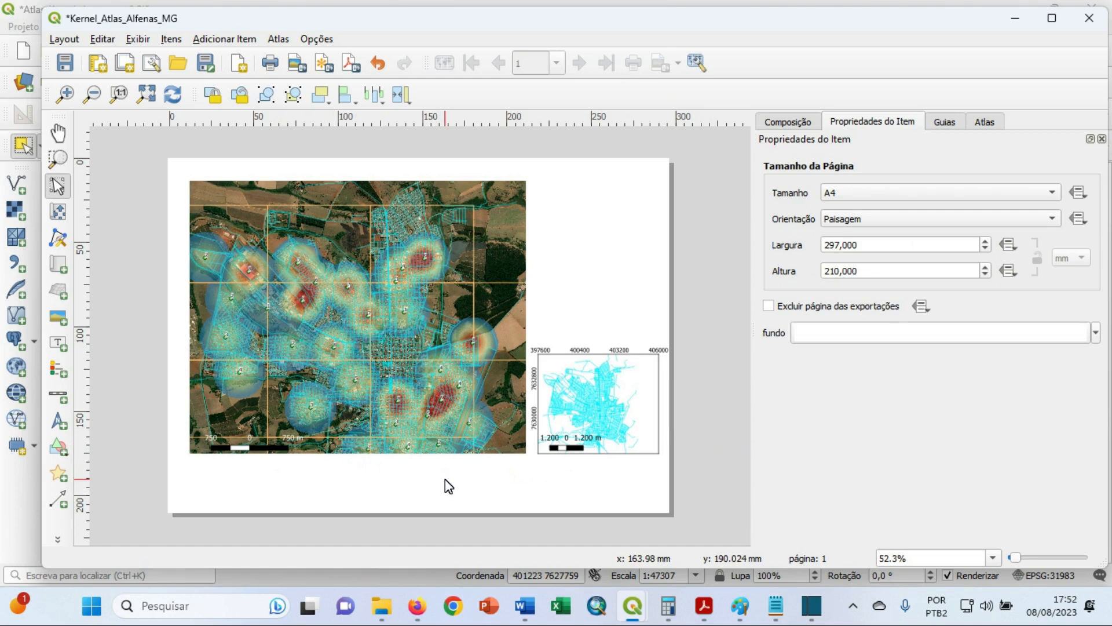
Add a north arrow in the lower-right corner of the large kernel map.
click(64, 422)
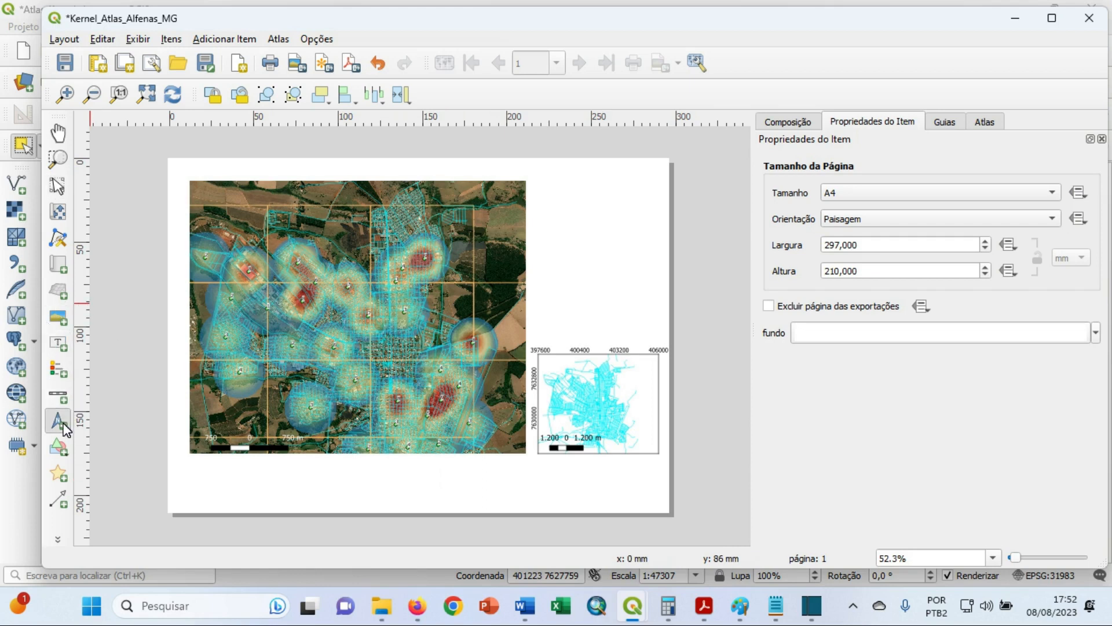
click(803, 124)
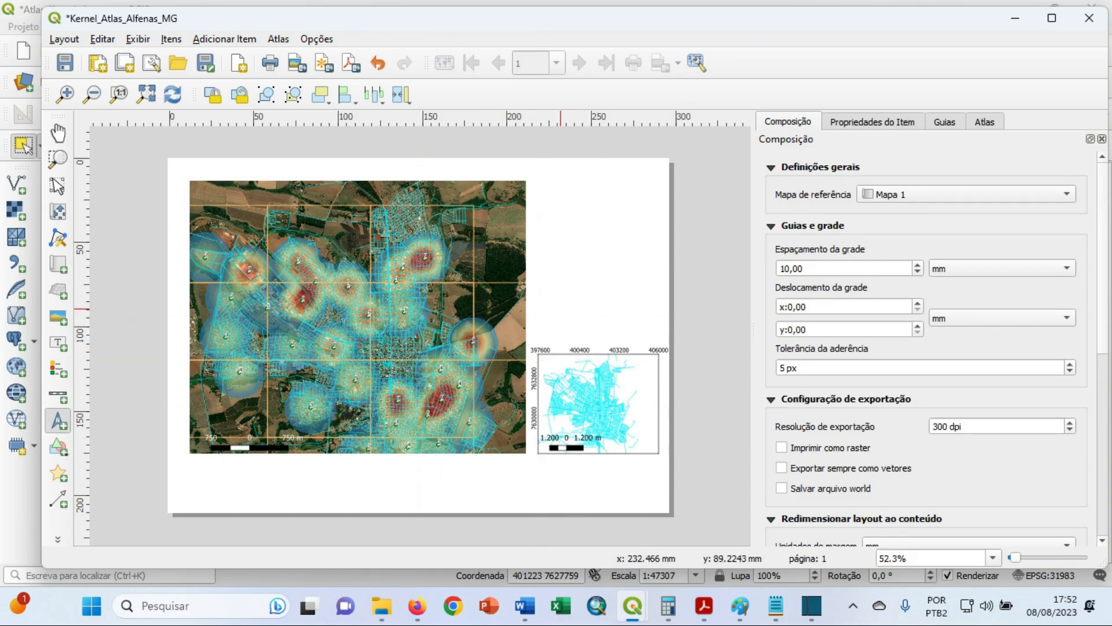
drag(467, 404, 517, 442)
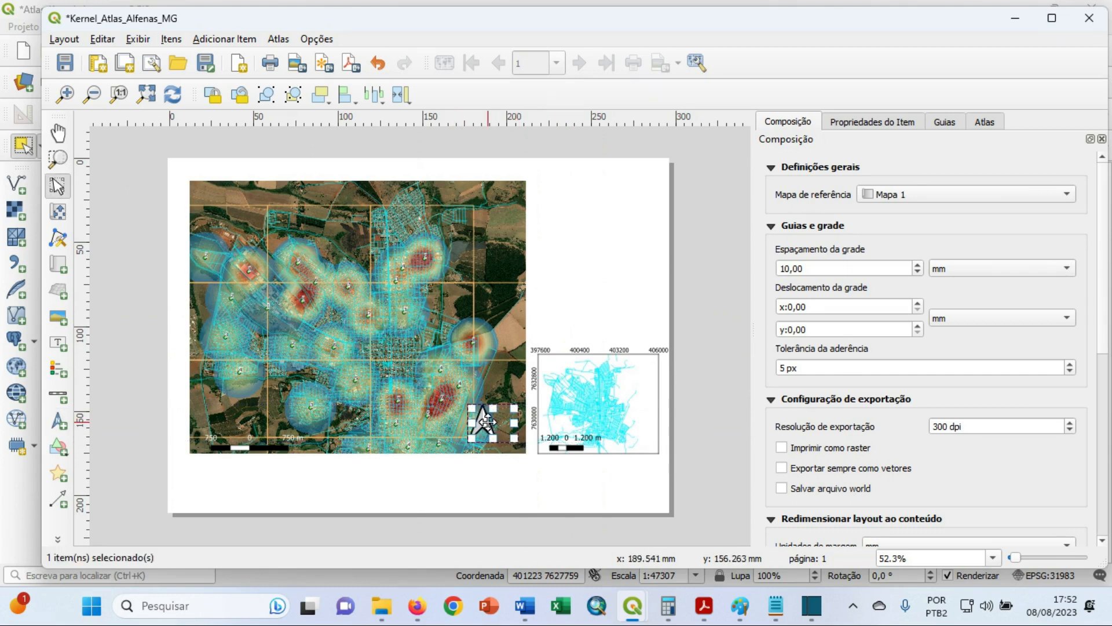
Paste a copy of the north arrow, shrink it and place it in the lower-right corner of the small location map.
key(ctrl+v)
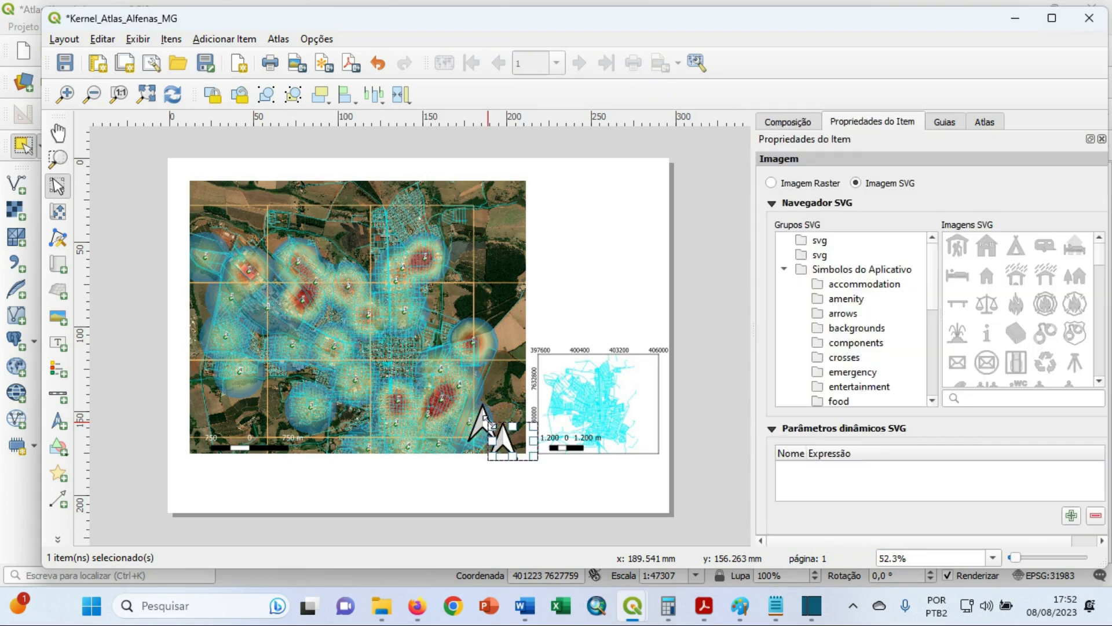
drag(513, 441, 639, 433)
click(596, 475)
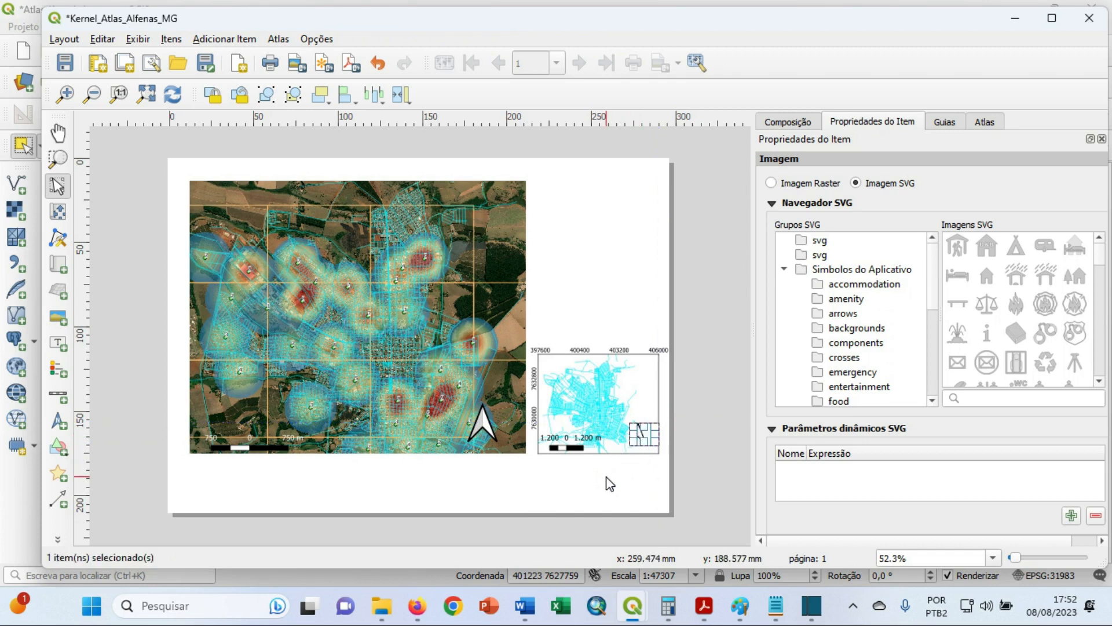
click(607, 480)
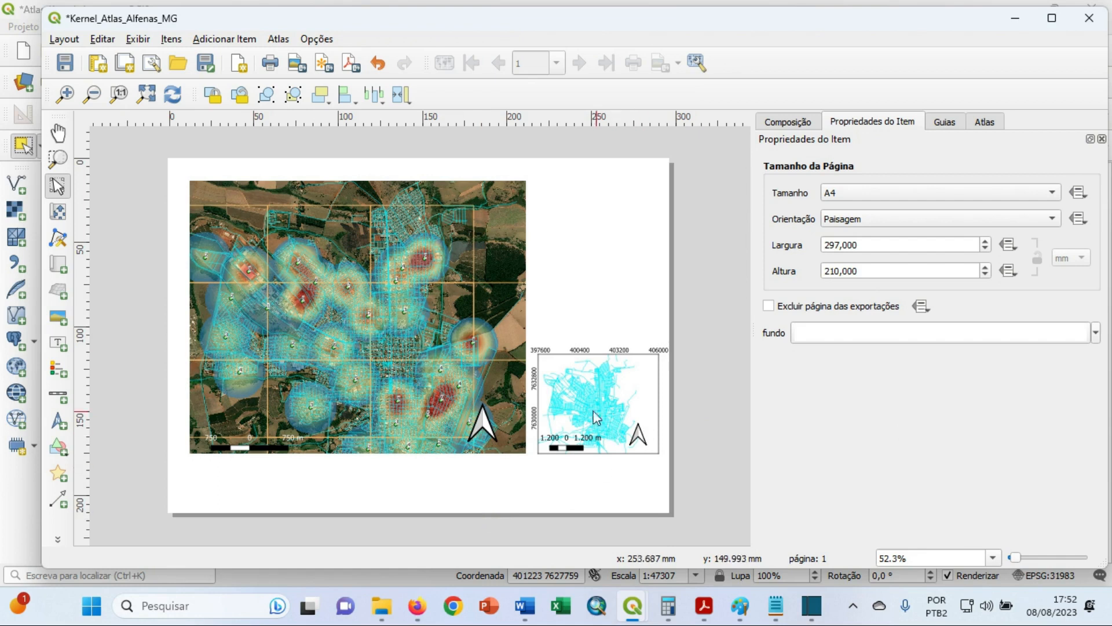
Make the large map's north arrow slightly smaller and move it closer to the map's lower-right corner.
click(499, 437)
drag(489, 424, 500, 428)
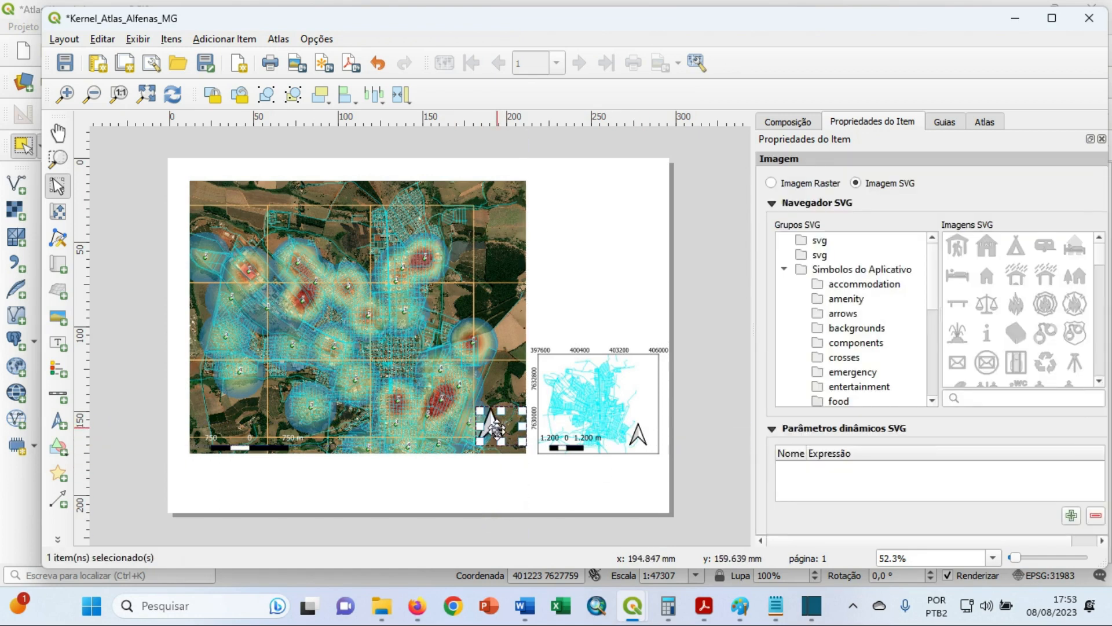
click(501, 498)
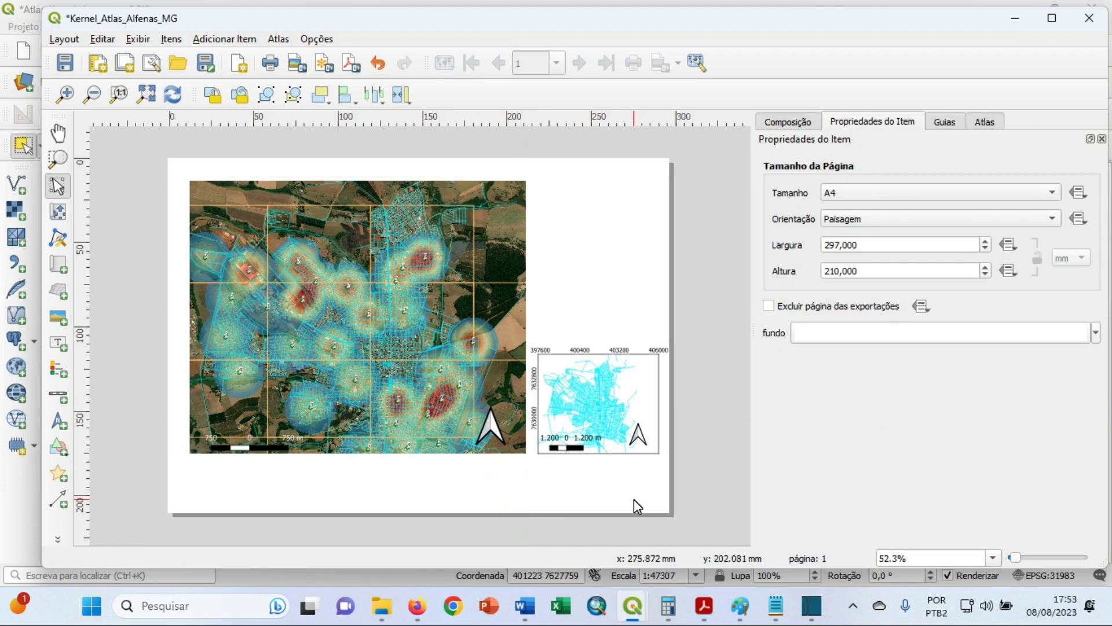
Following step 9 of the "Confecção do atlas" notes, add an overview to the small location map with Mapa 1 as its map frame.
click(775, 606)
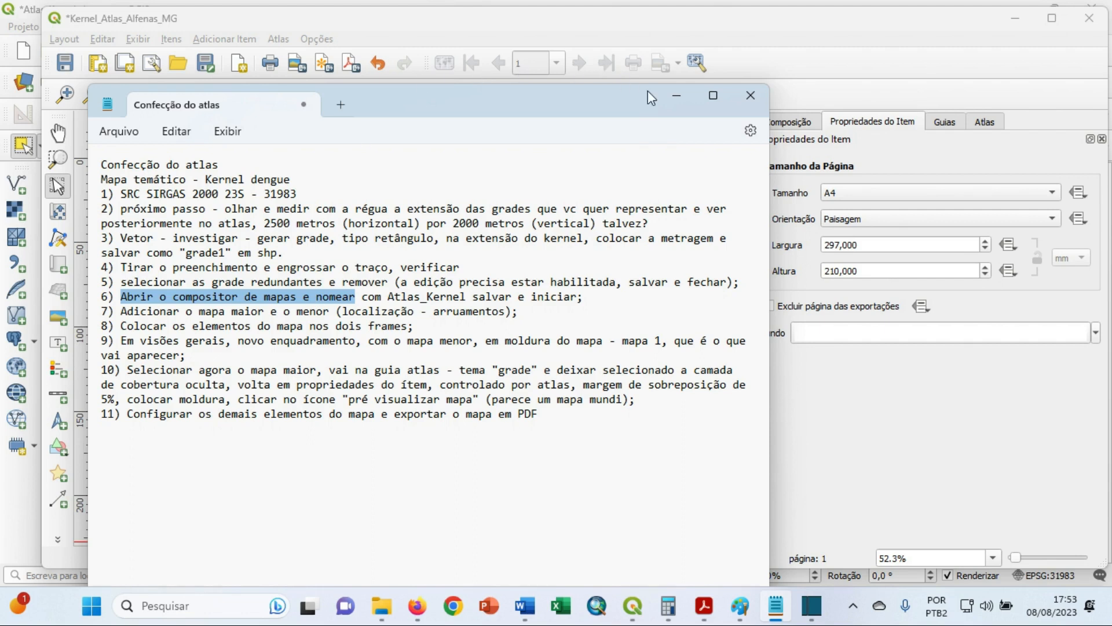
click(678, 94)
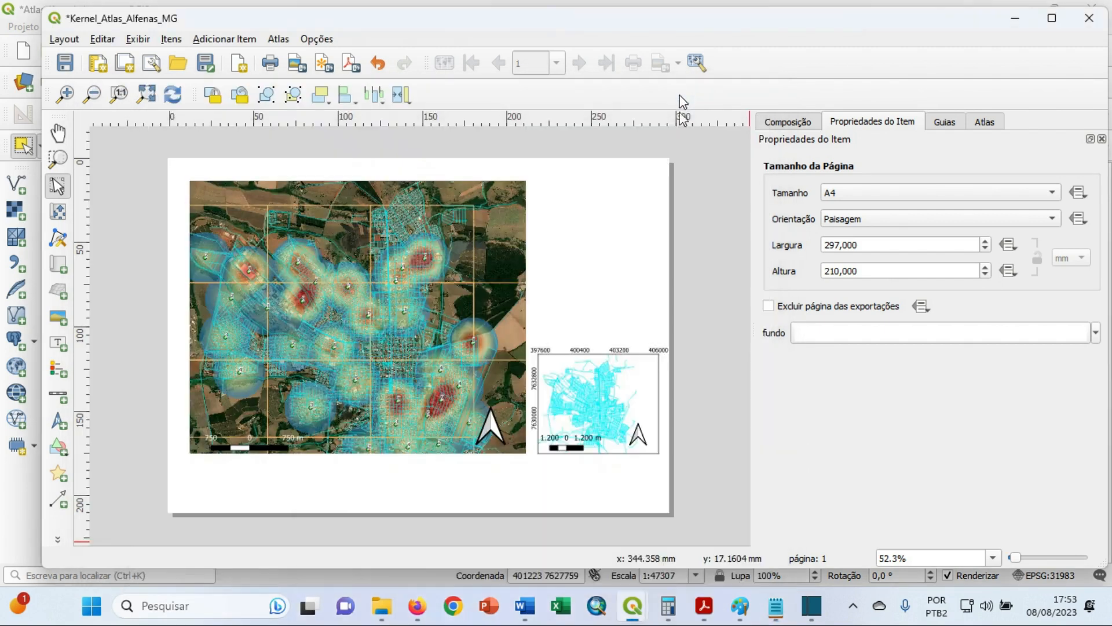
click(469, 283)
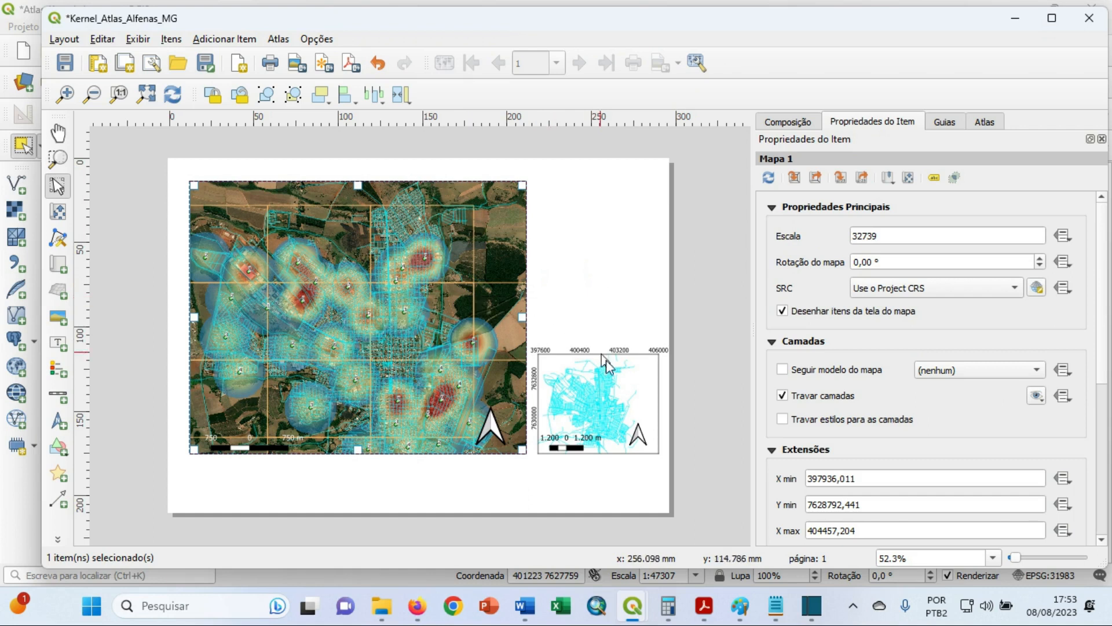
click(619, 386)
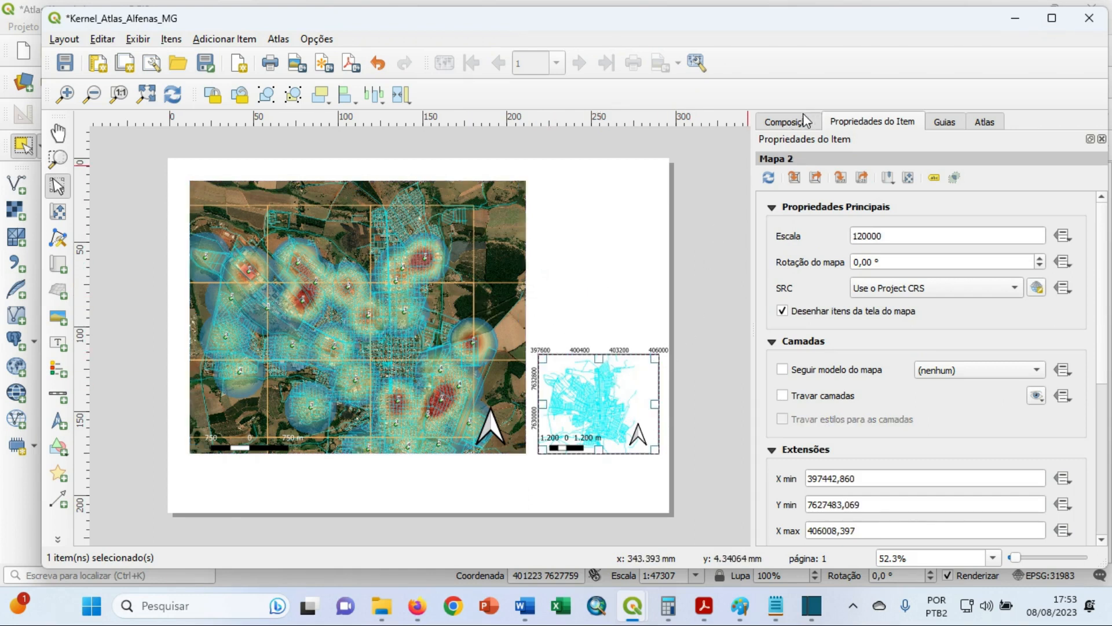
drag(1102, 275, 1110, 457)
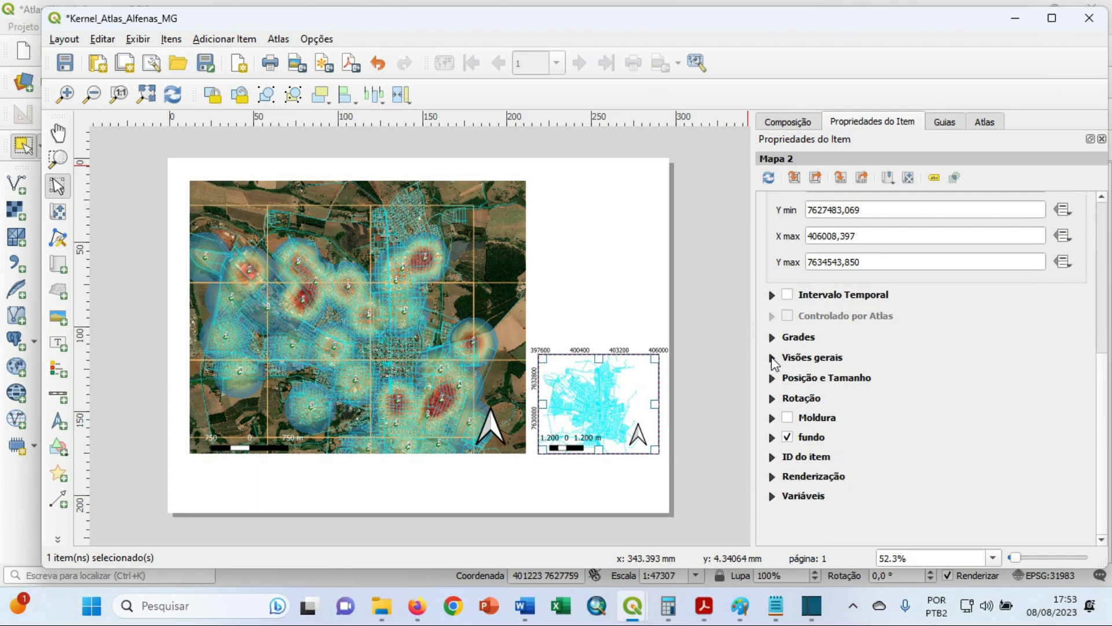
click(774, 360)
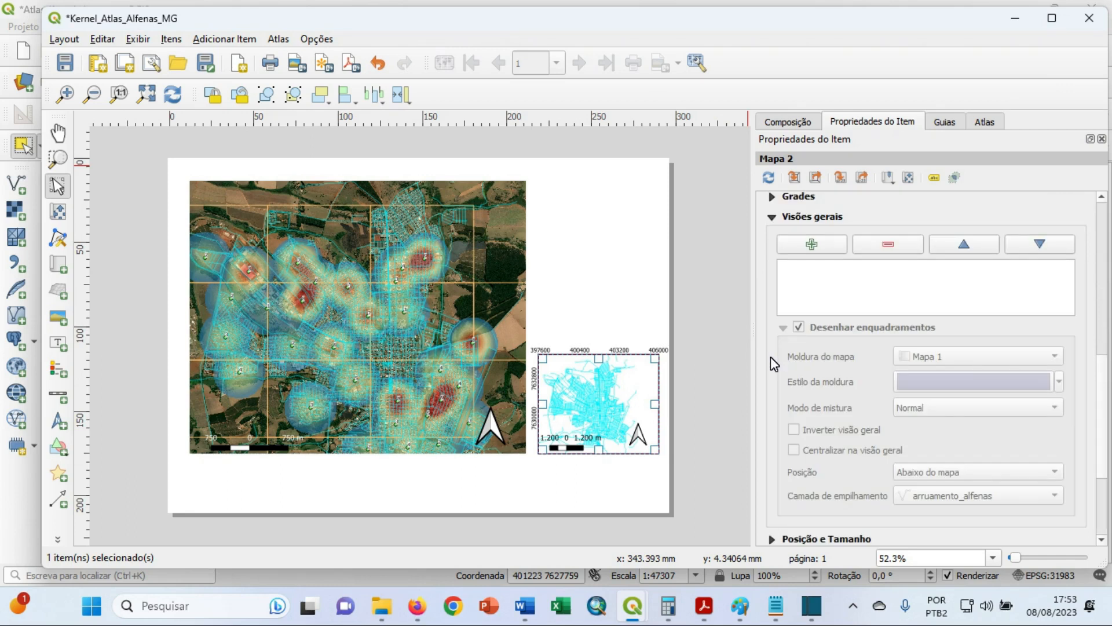
click(812, 245)
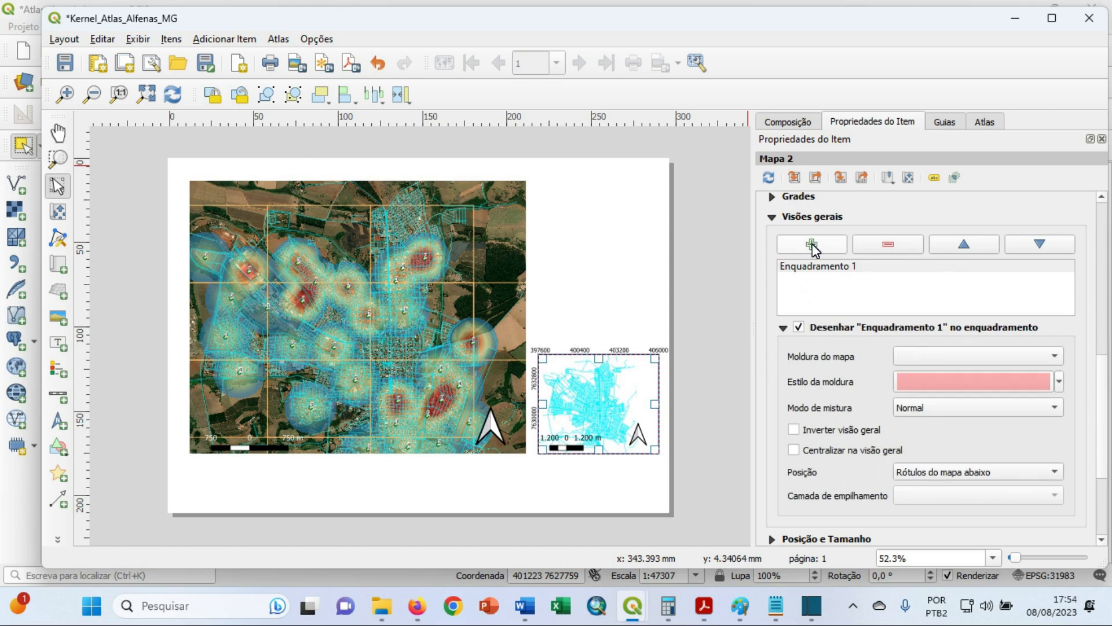
click(982, 354)
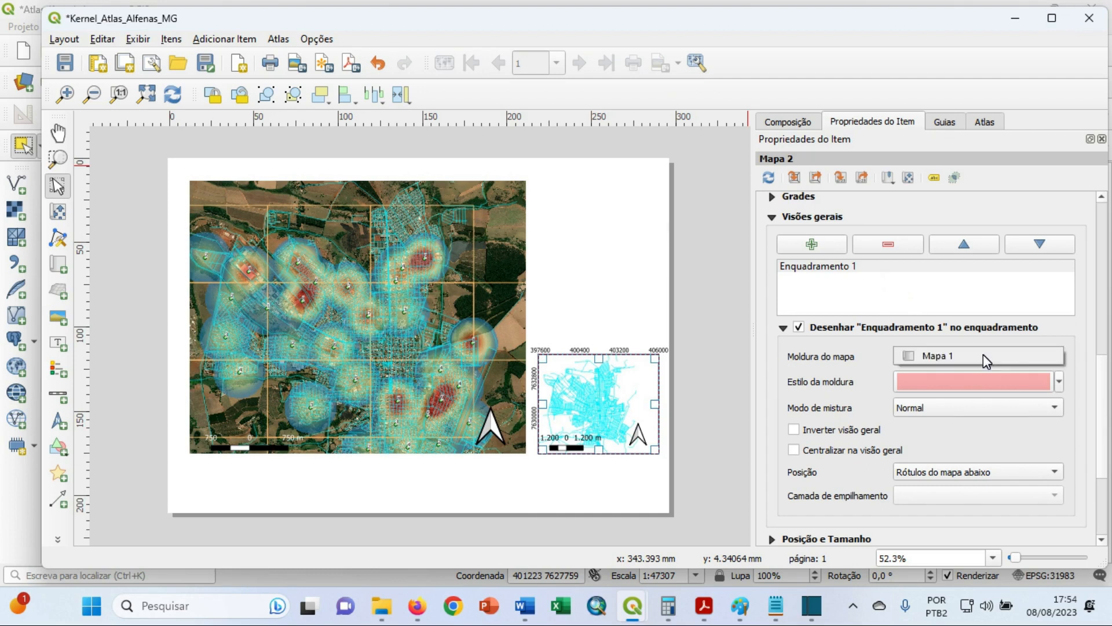
click(943, 355)
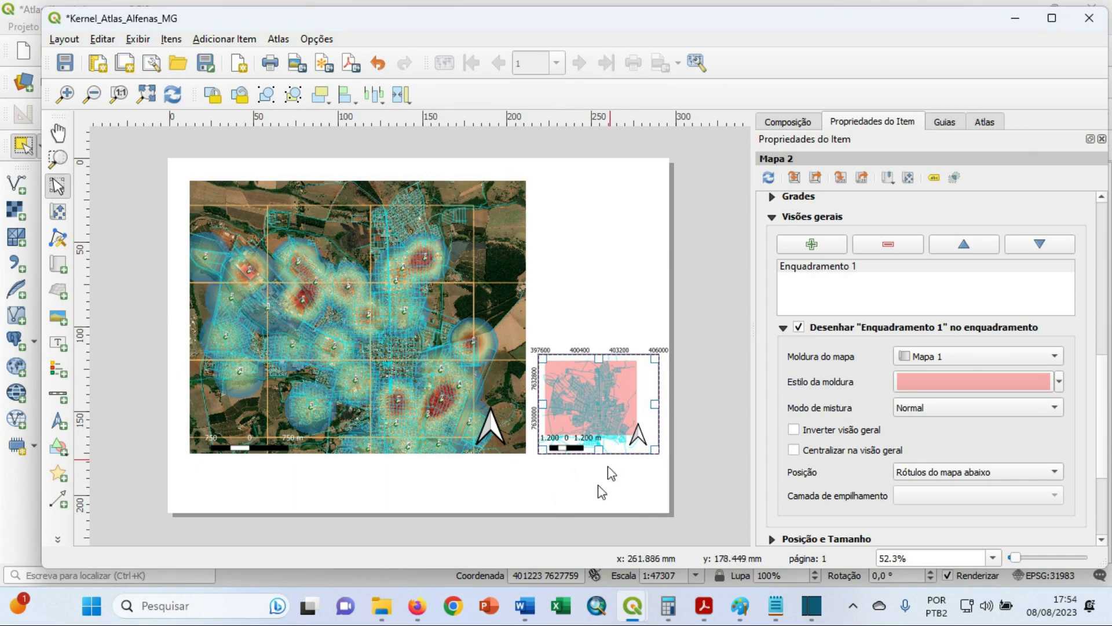
Switch to the "Confecção do atlas" notes, highlight and read the step 10 instructions, and return to the layout.
click(776, 605)
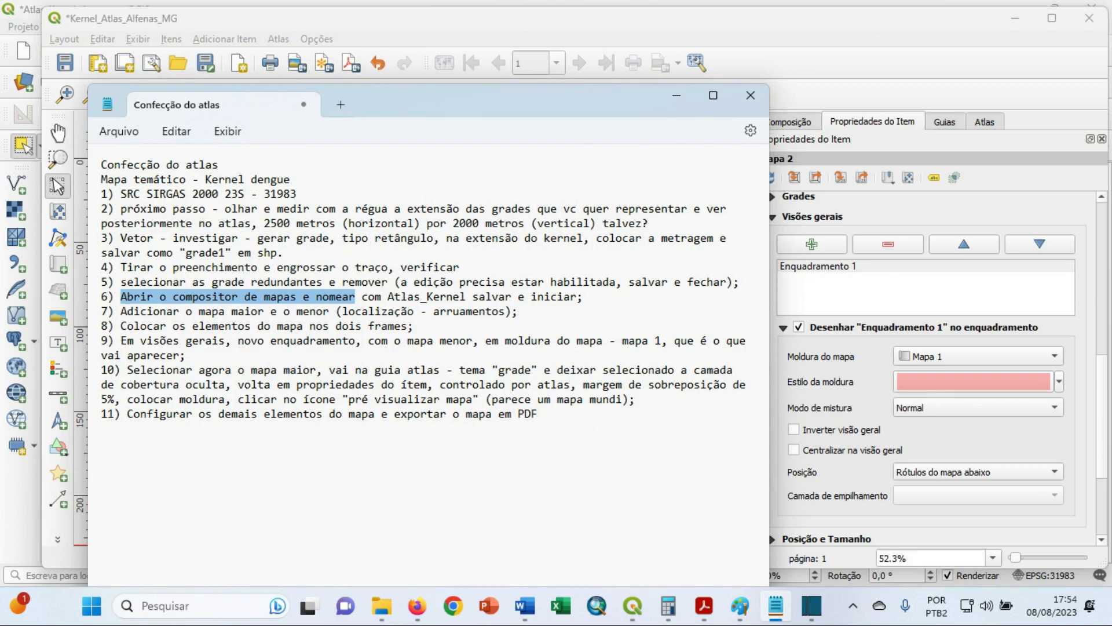
click(466, 311)
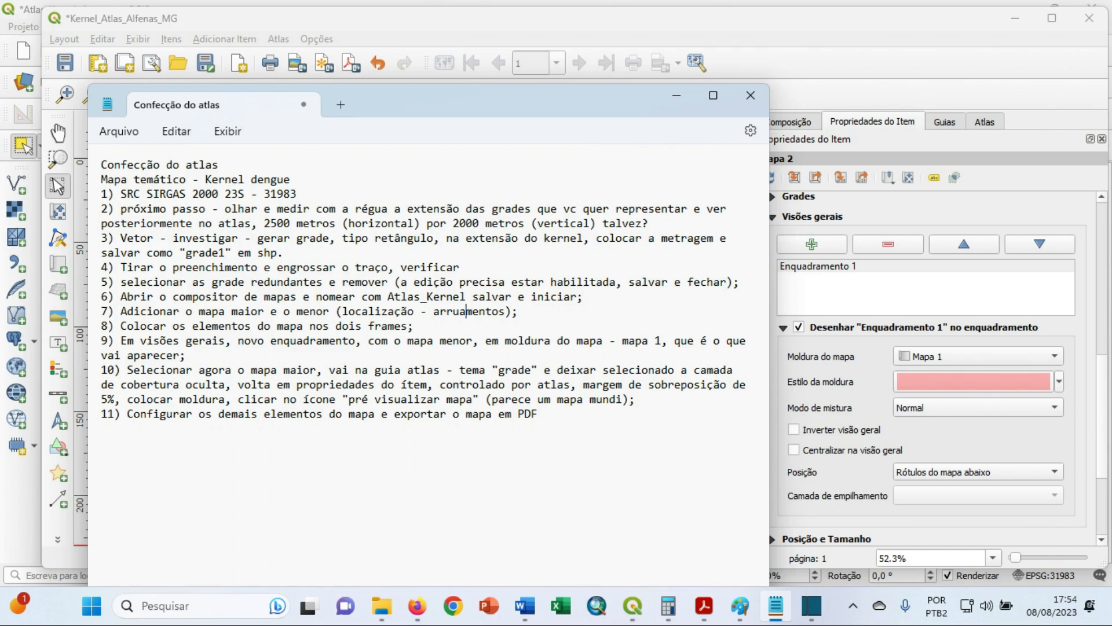
drag(127, 369, 636, 399)
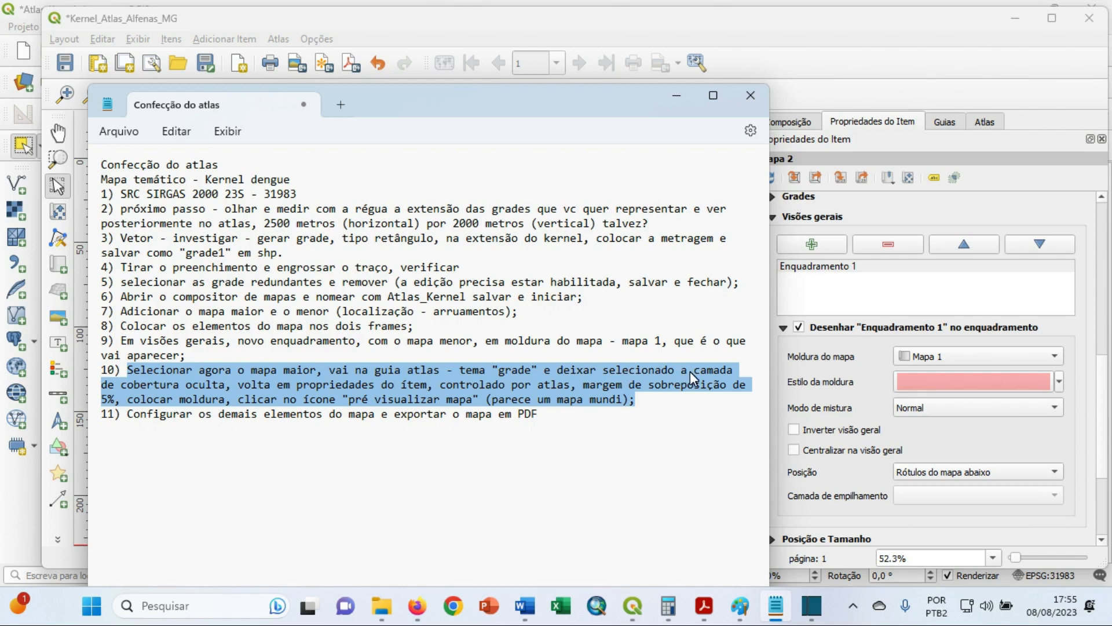
click(676, 102)
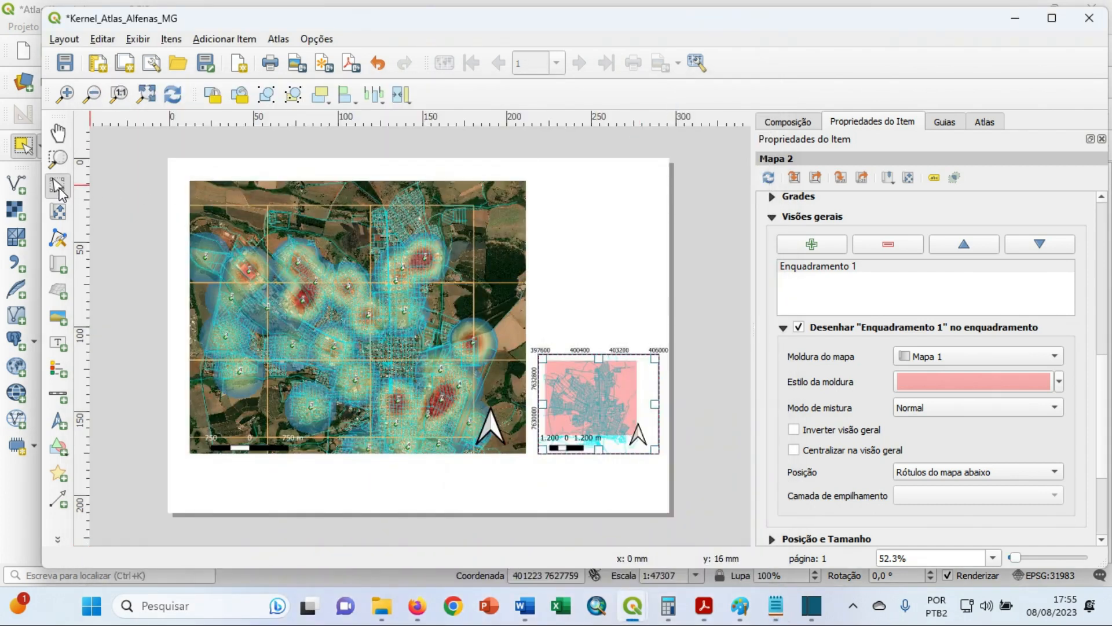
Select the large map, show the atlas settings and check which layout panels are enabled.
click(310, 268)
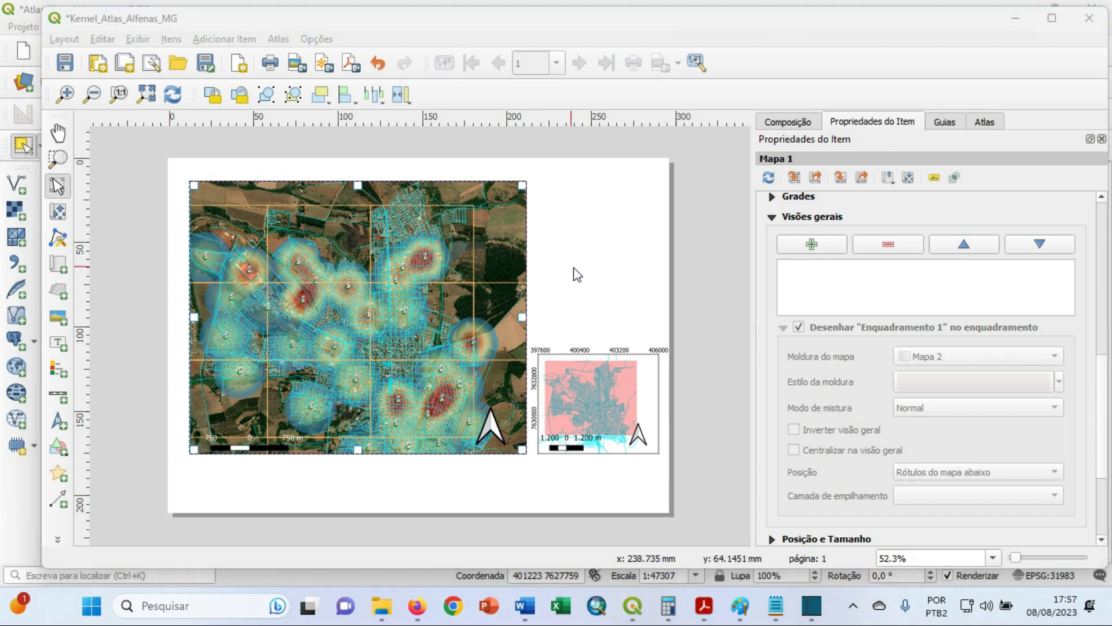
click(998, 123)
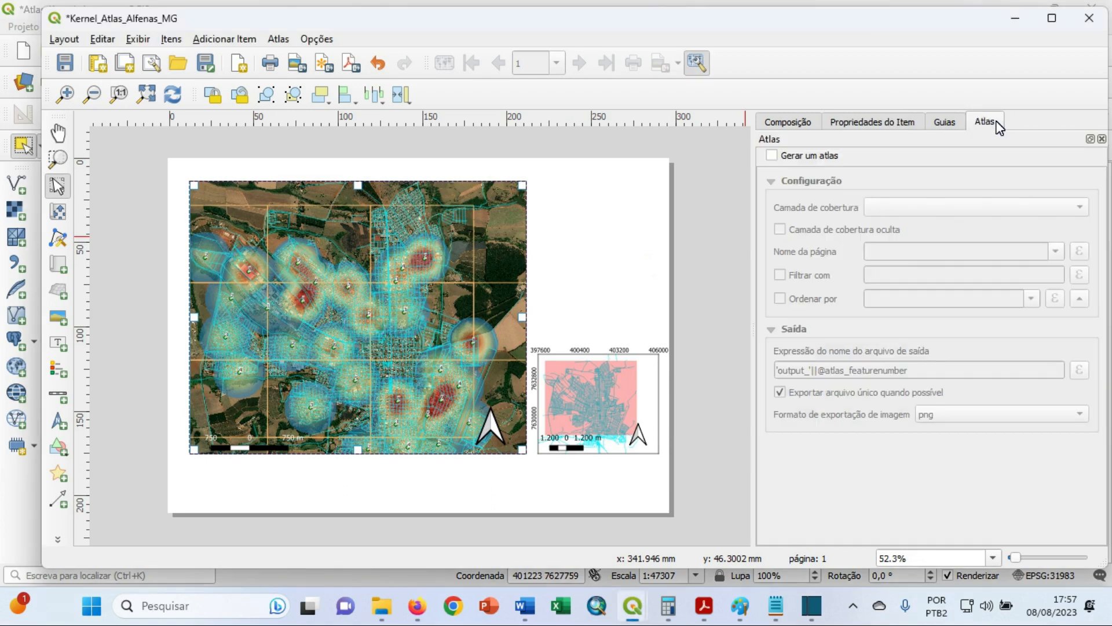
click(137, 40)
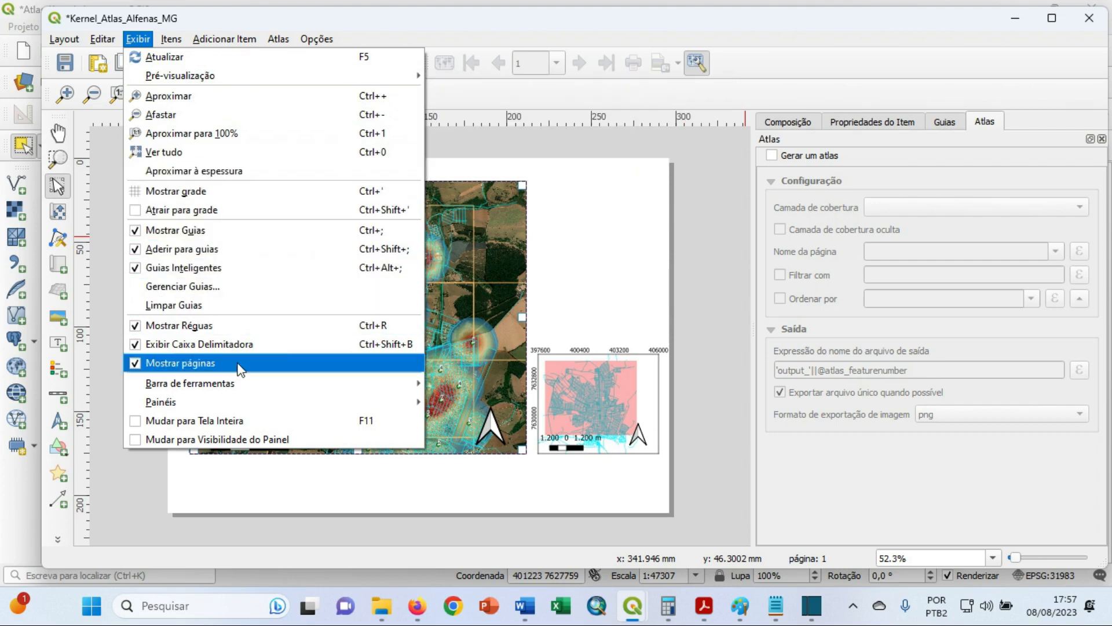
mouse_move(254, 407)
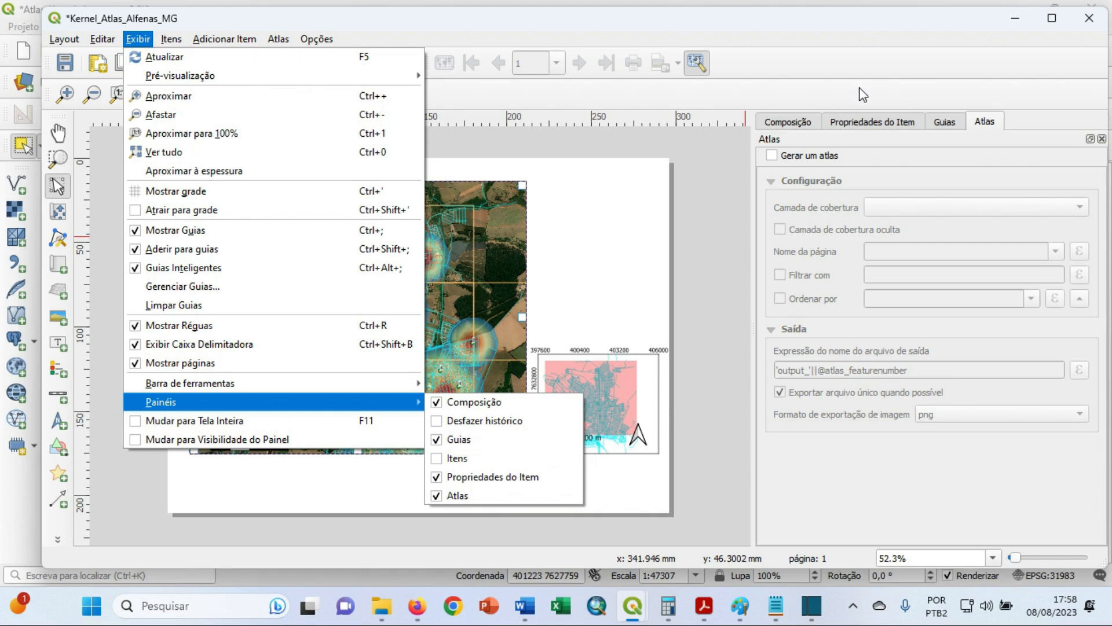
click(872, 94)
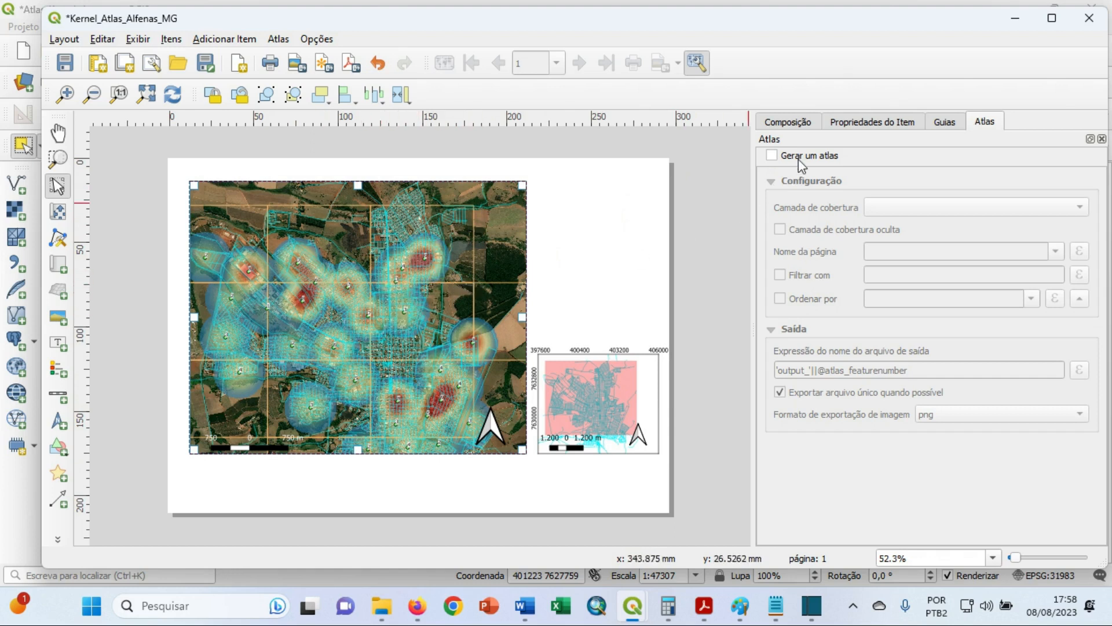
Enable atlas generation with grade4 as the coverage layer and hide that coverage layer.
click(772, 155)
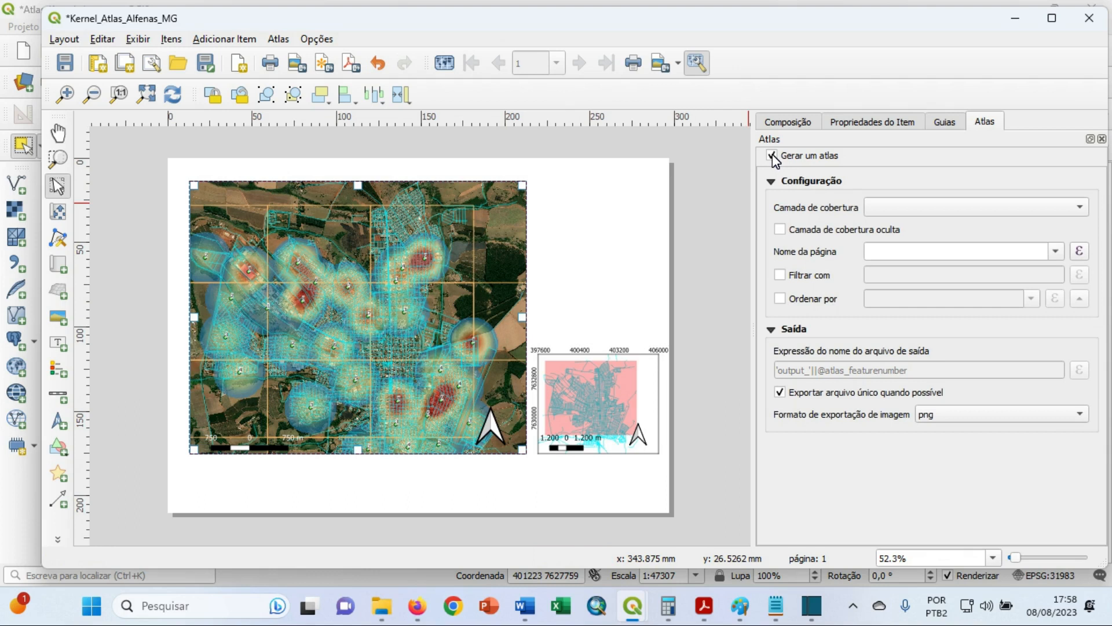
click(971, 208)
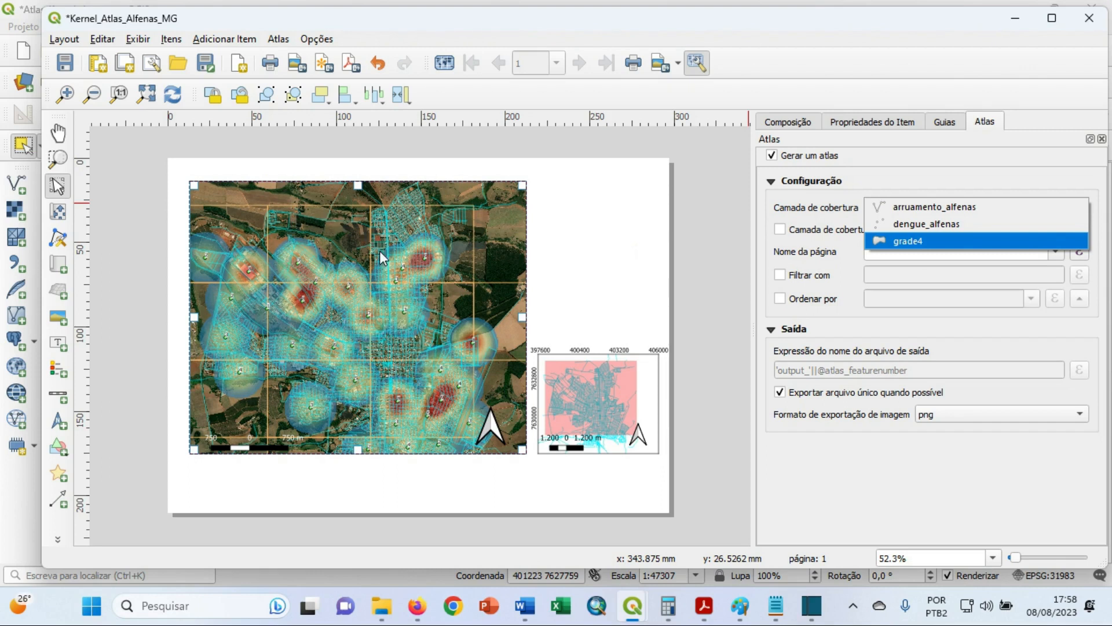
click(927, 242)
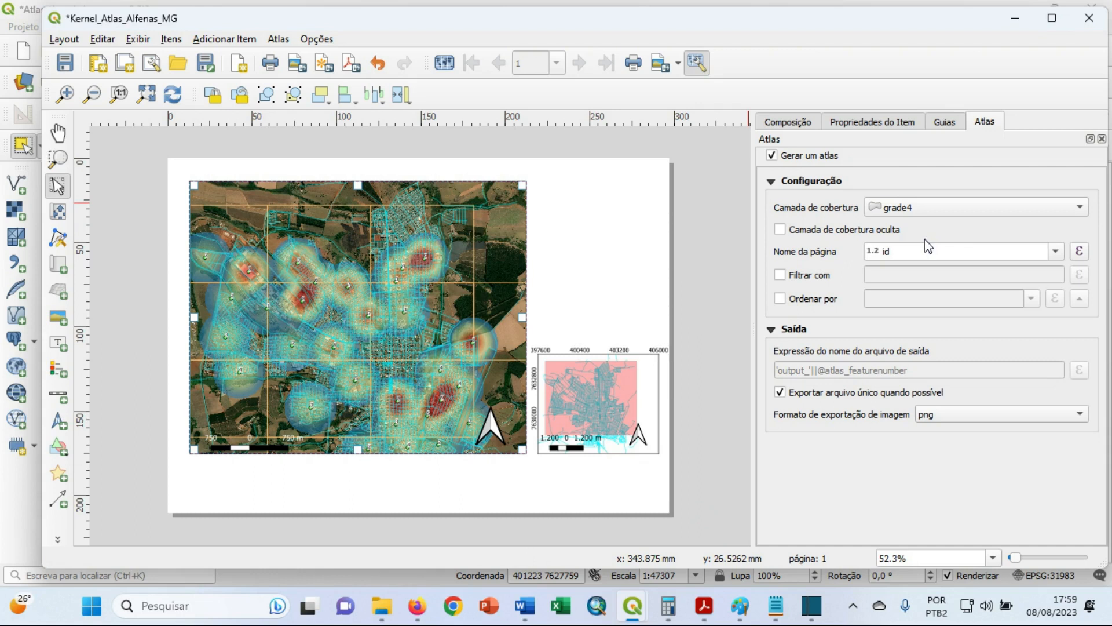
click(781, 230)
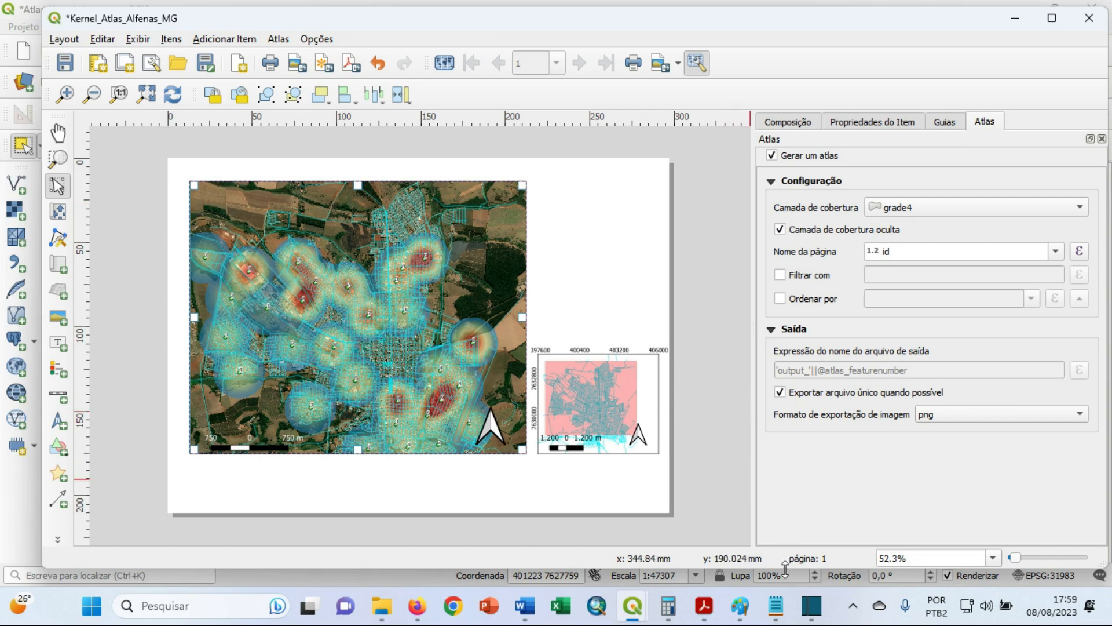
Consult step 10 of the "Confecção do atlas" notes, return to the layout and enable "Controlado por Atlas" for Mapa 1.
click(776, 607)
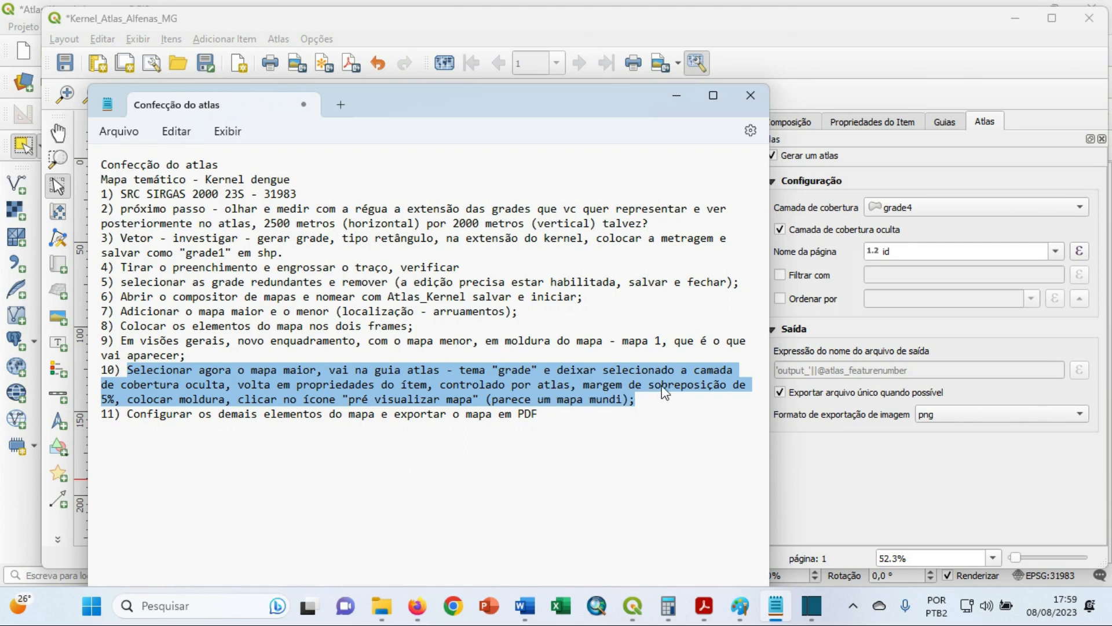
click(675, 98)
click(878, 123)
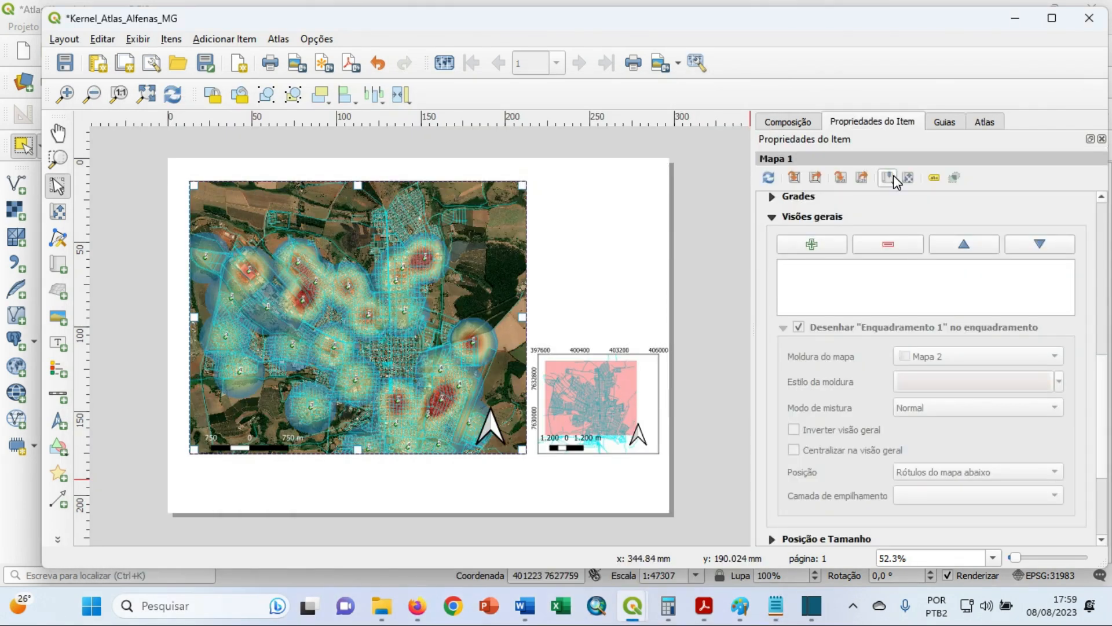
scroll(1105, 362, up, 1)
drag(1106, 356, 1111, 328)
click(787, 298)
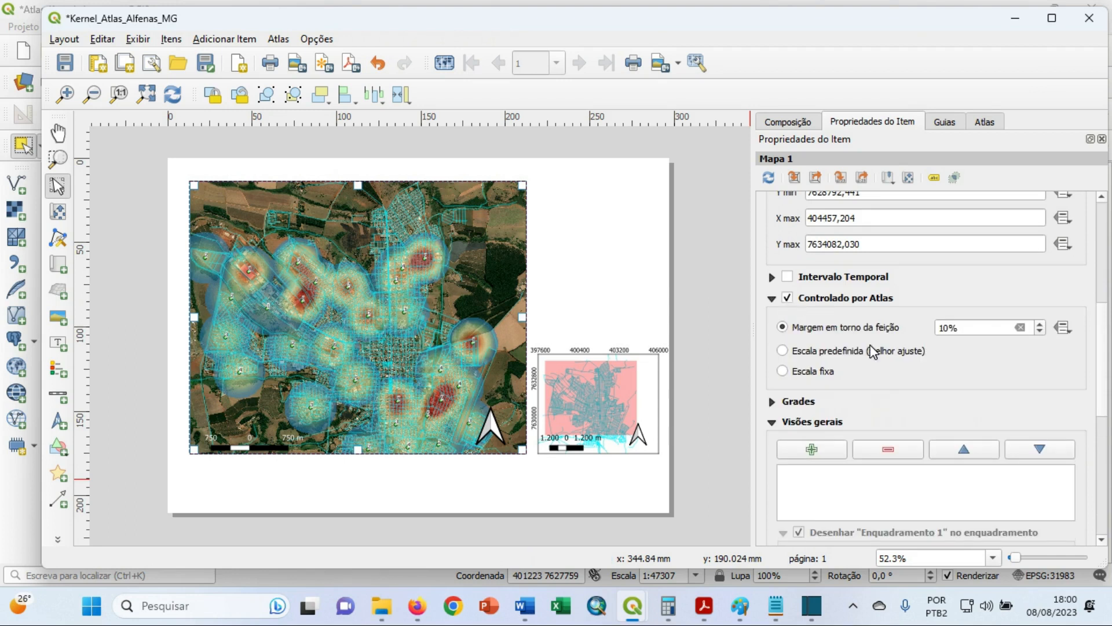
Set the atlas margin around the feature to 5% for Mapa 1.
click(948, 327)
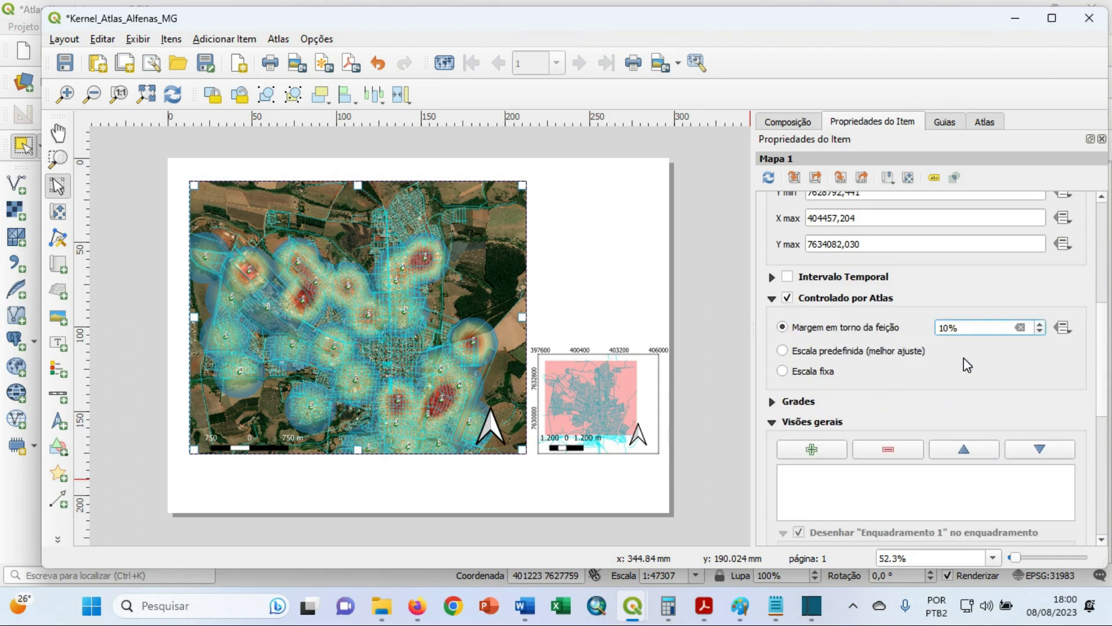
key(BackSpace)
key(BackSpace)
text(50)
key(BackSpace)
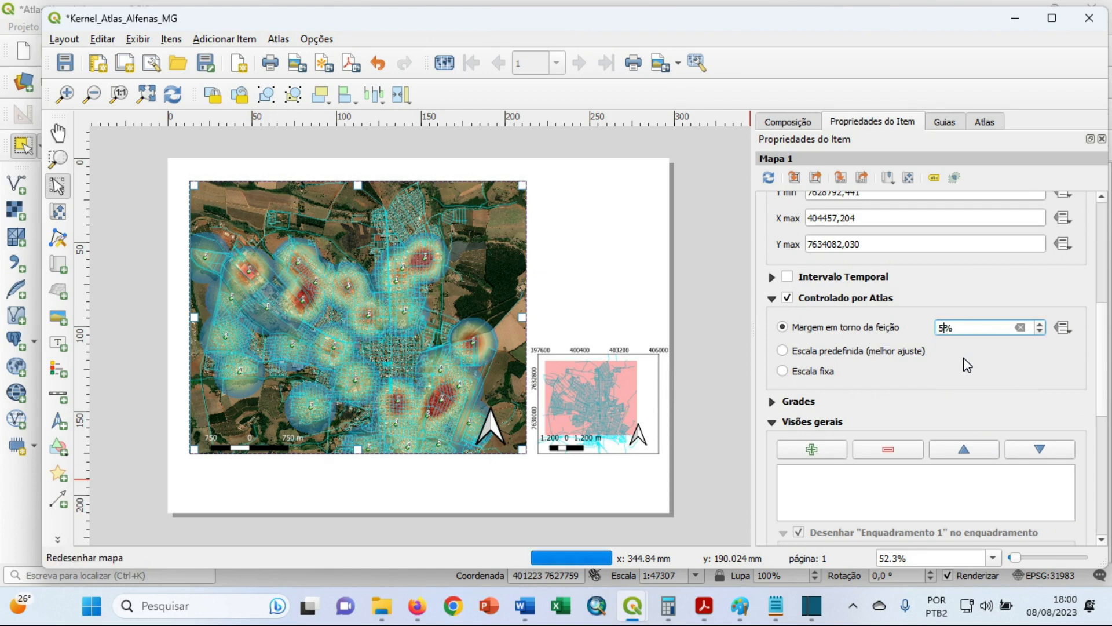
click(963, 357)
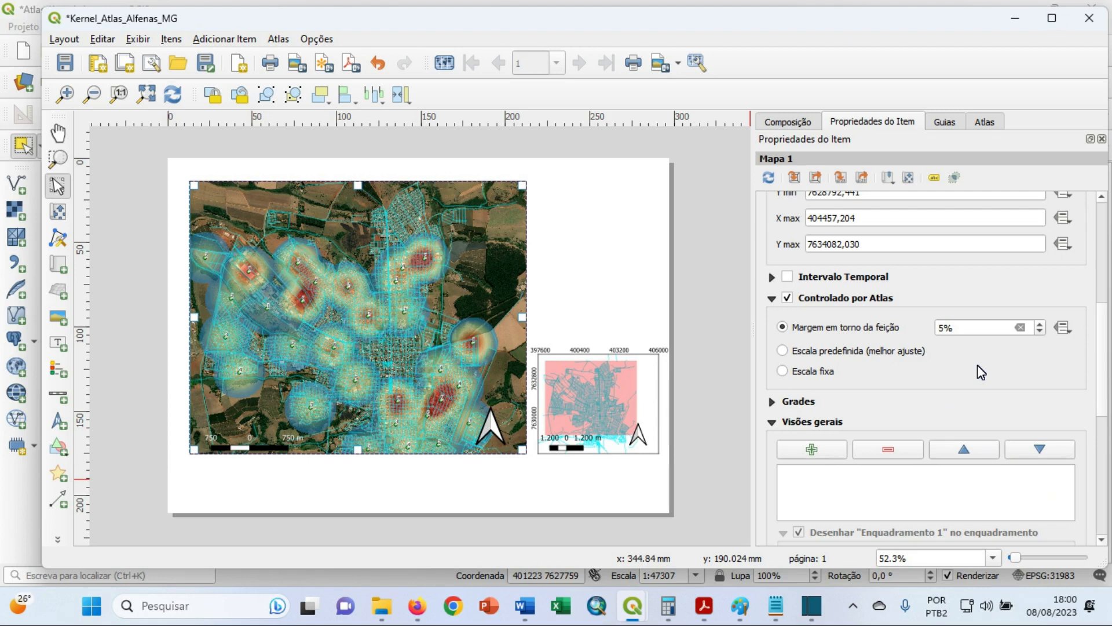
Check the frame instruction in the "Confecção do atlas" notes and enable the frame (Moldura) around Mapa 1.
click(778, 619)
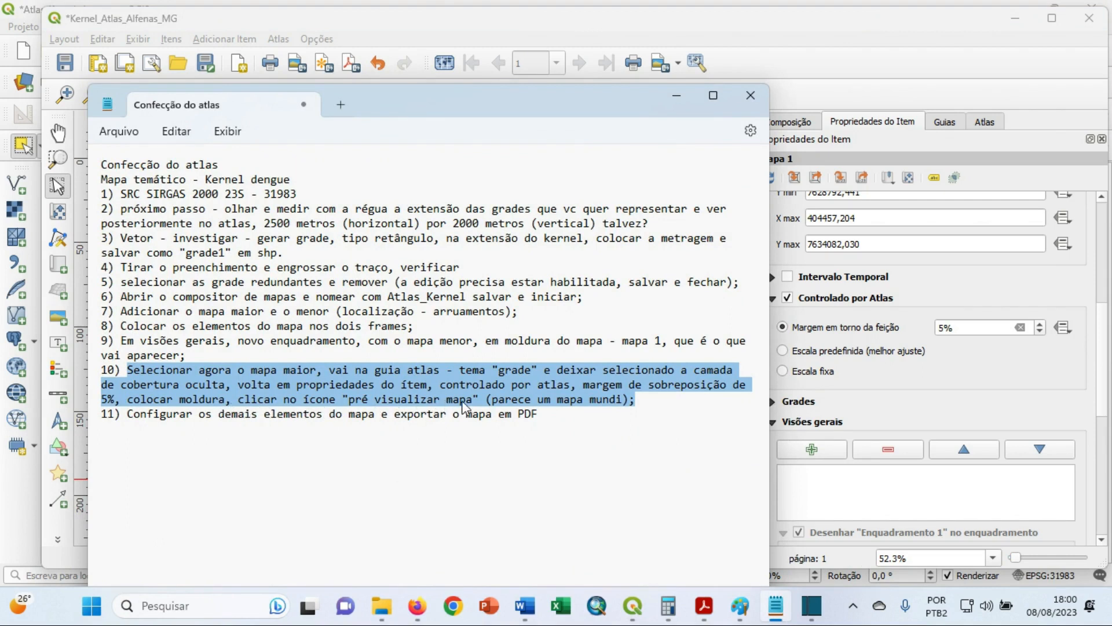
click(673, 94)
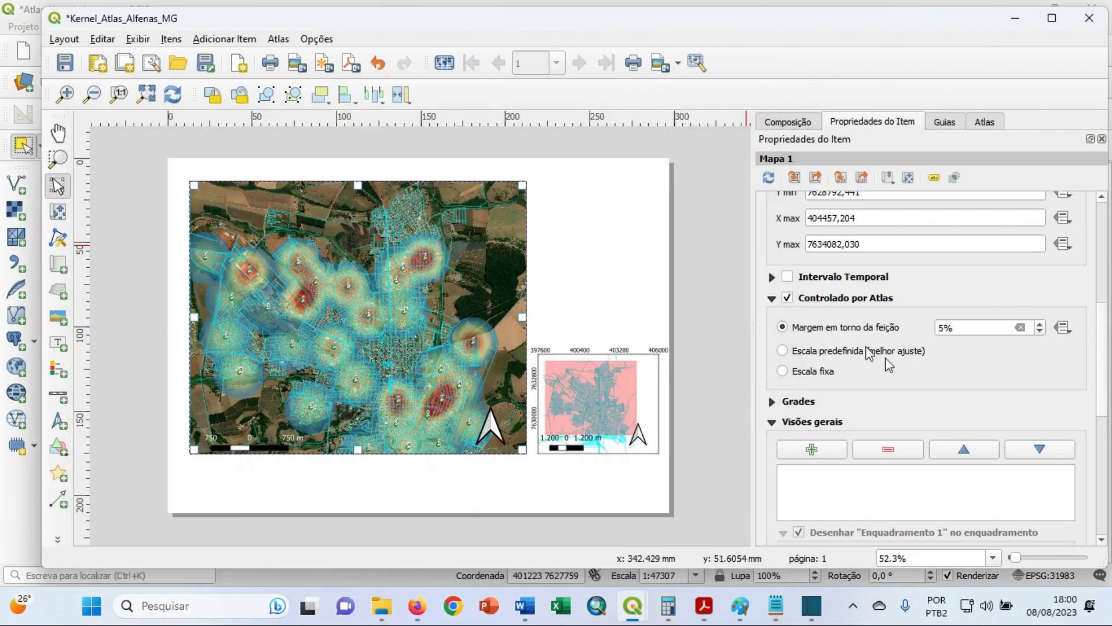
drag(1107, 363, 1102, 482)
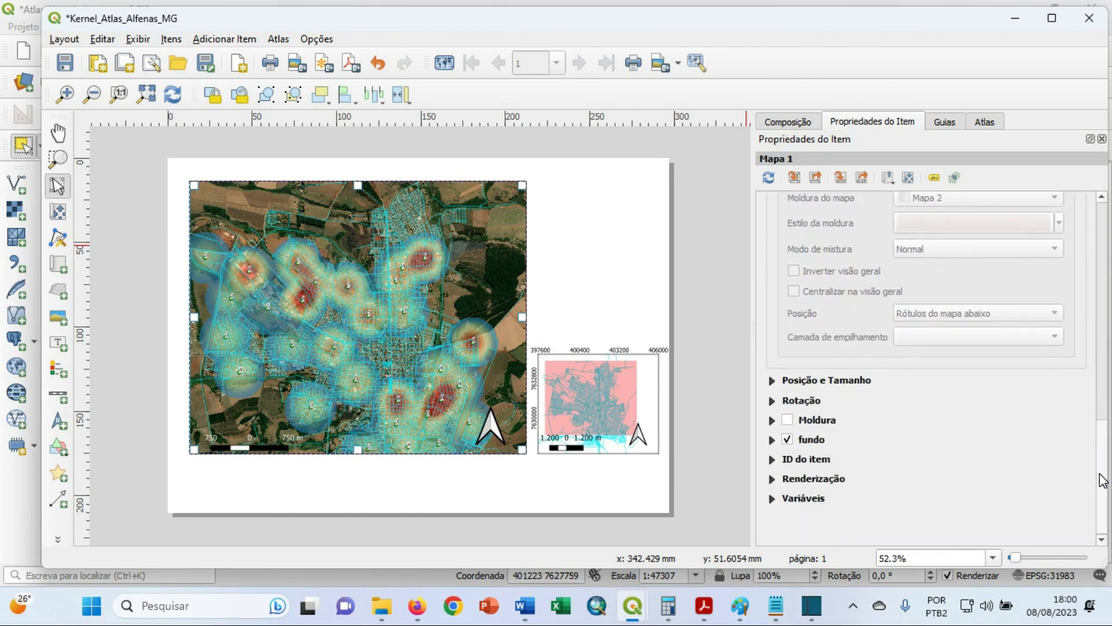
click(789, 418)
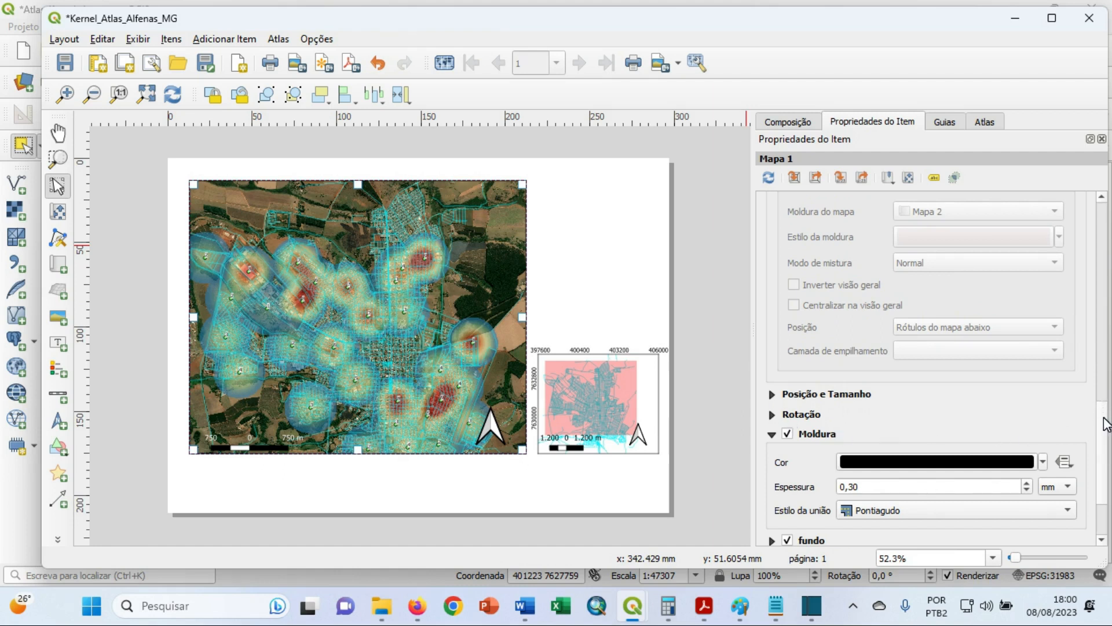
scroll(1104, 446, down, 5)
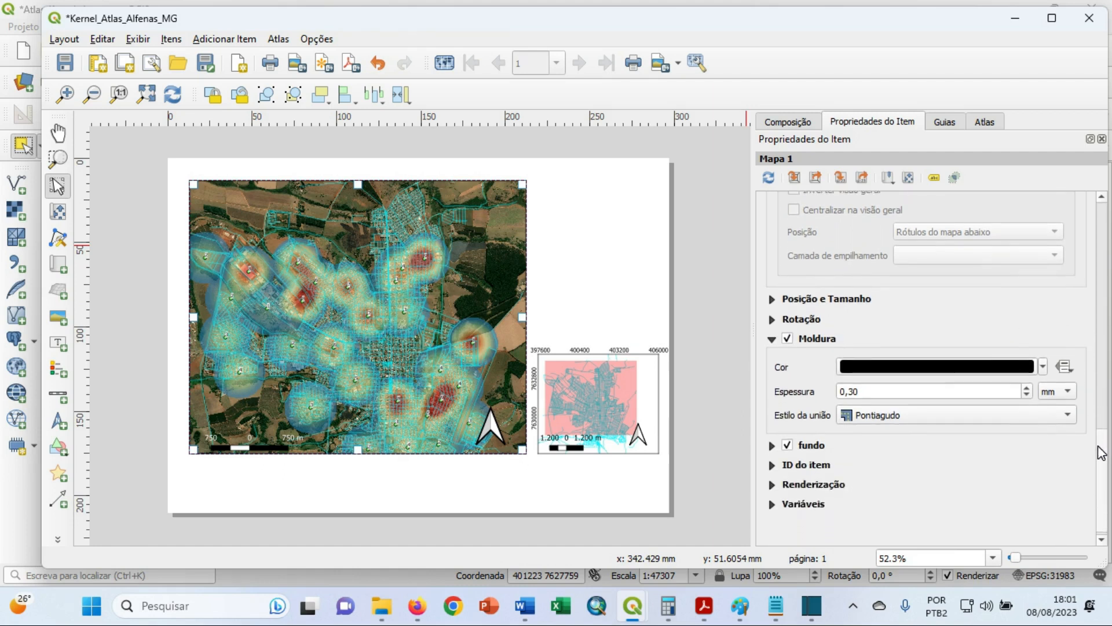
scroll(1102, 453, down, 1)
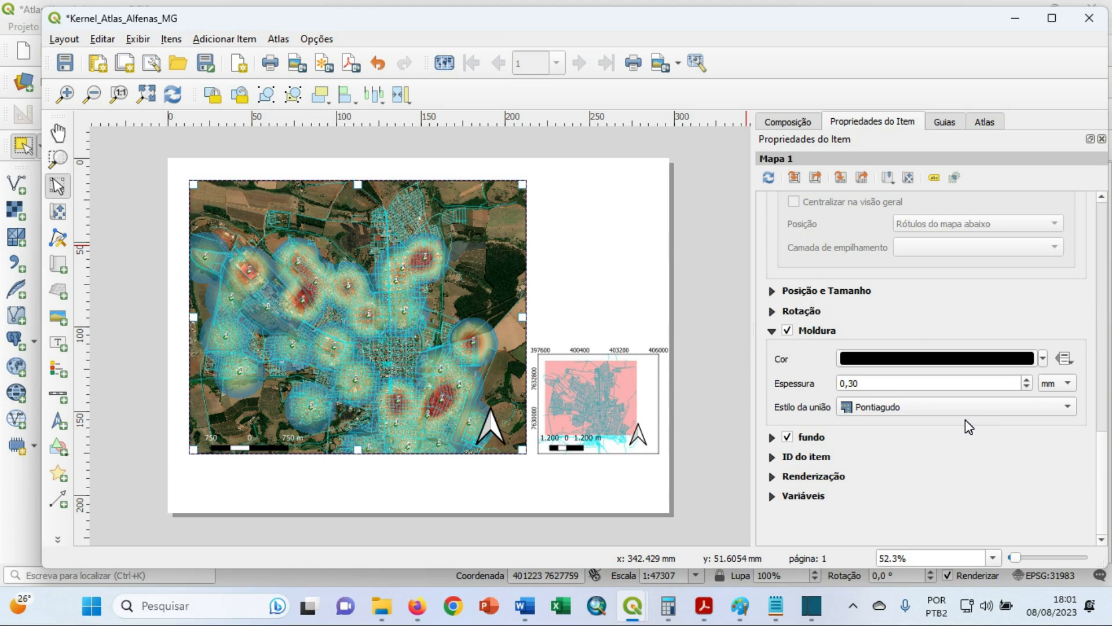
Check the end of step 10 in the notes and turn on the atlas preview in the layout.
click(778, 608)
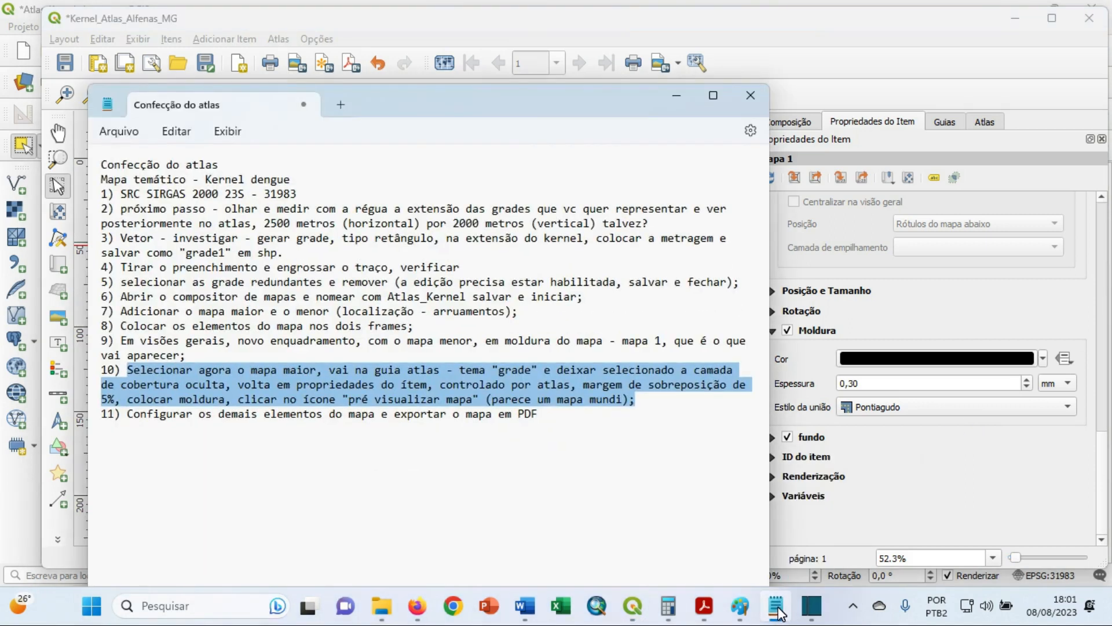
click(777, 609)
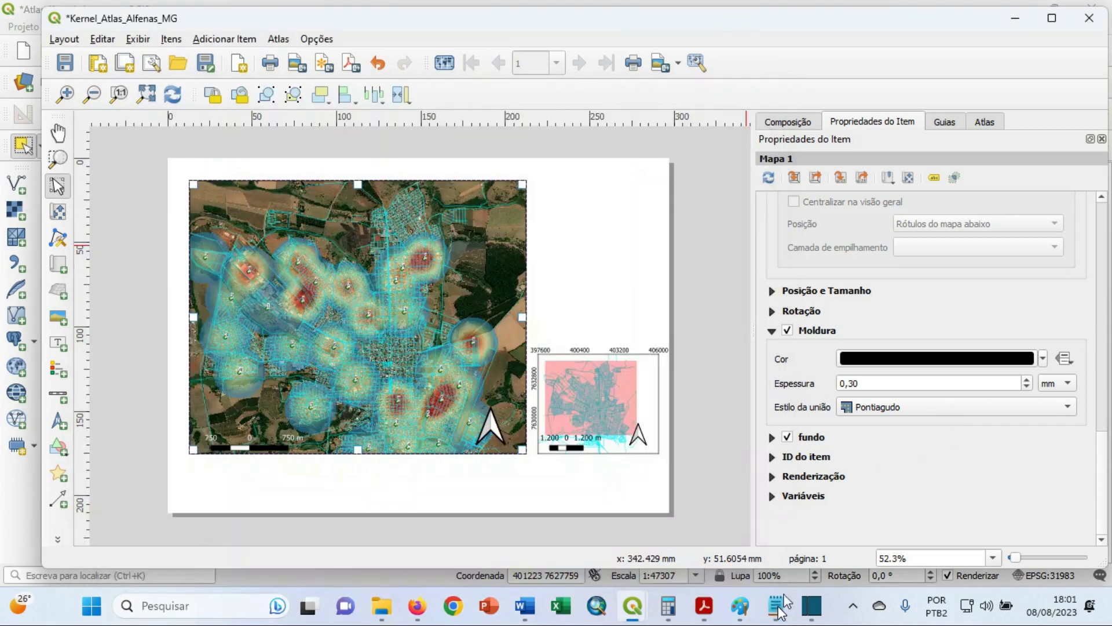
click(446, 64)
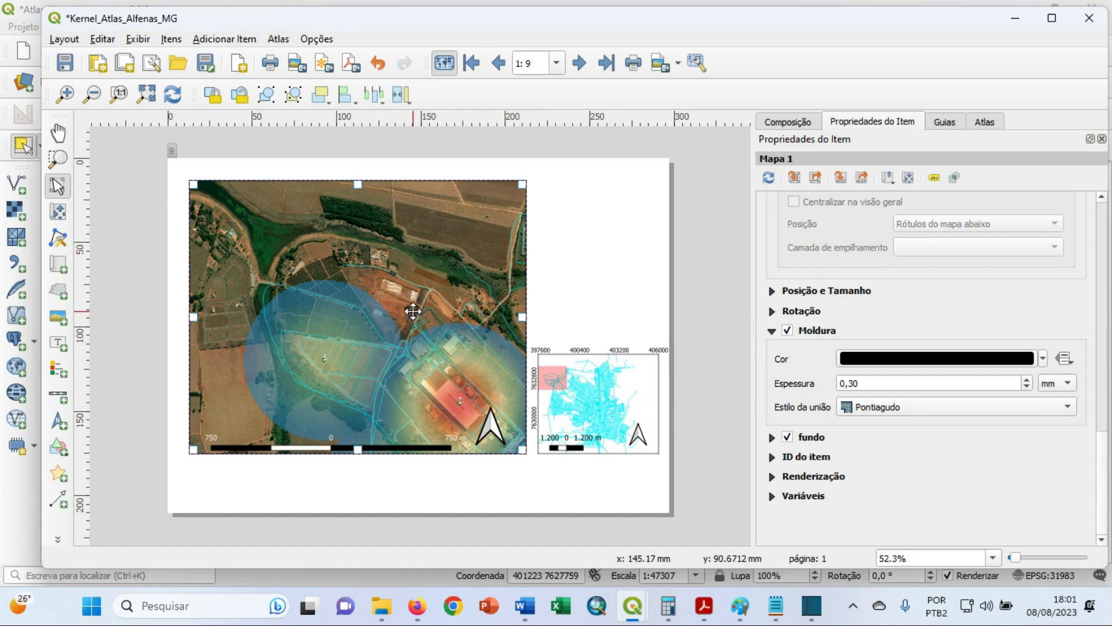
Browse the atlas preview through to page 11, checking the kernel map and the overview frame in the location map on each page.
click(579, 63)
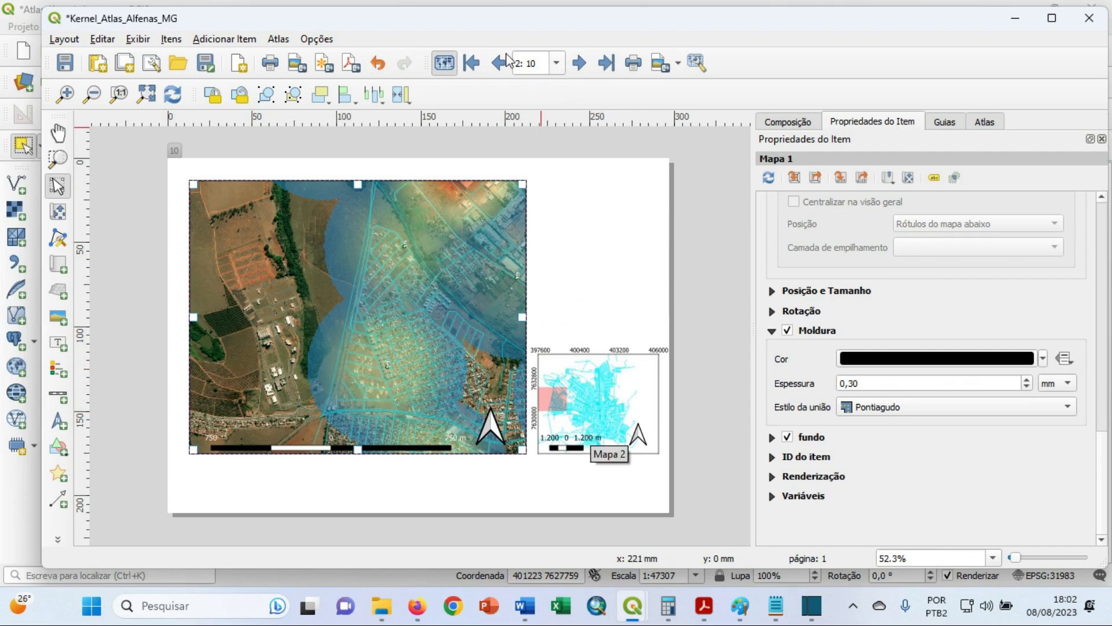
click(581, 62)
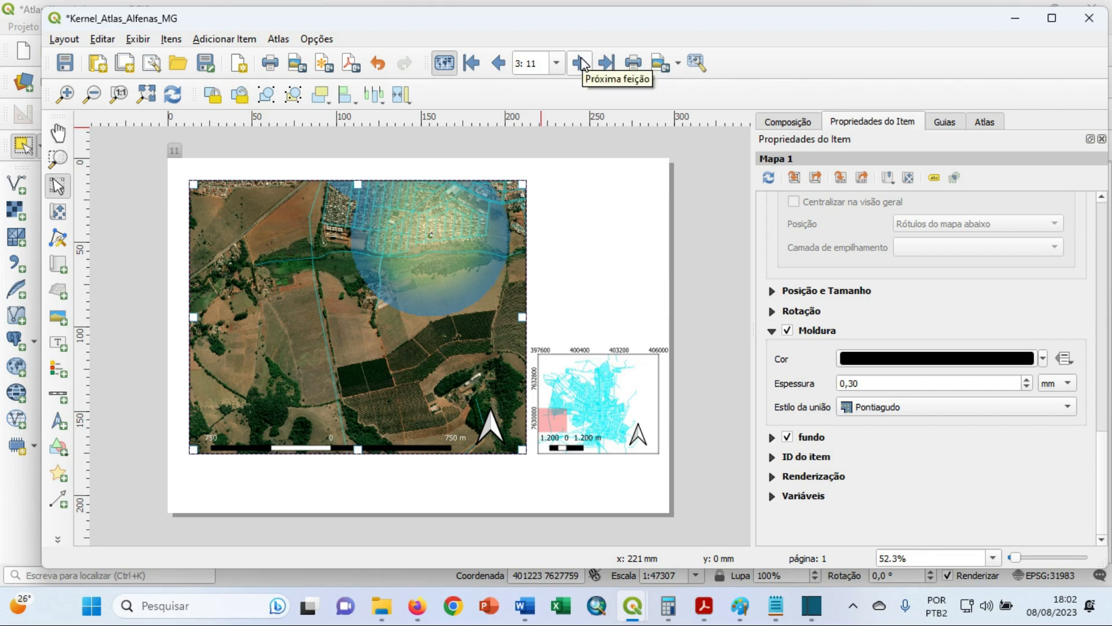
click(581, 64)
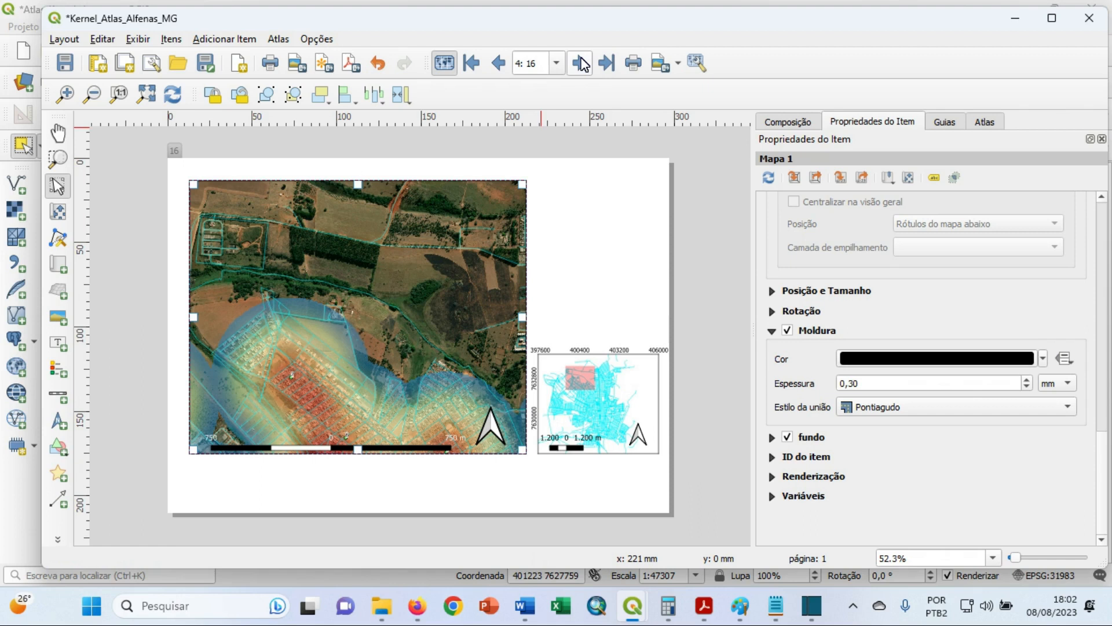
click(581, 64)
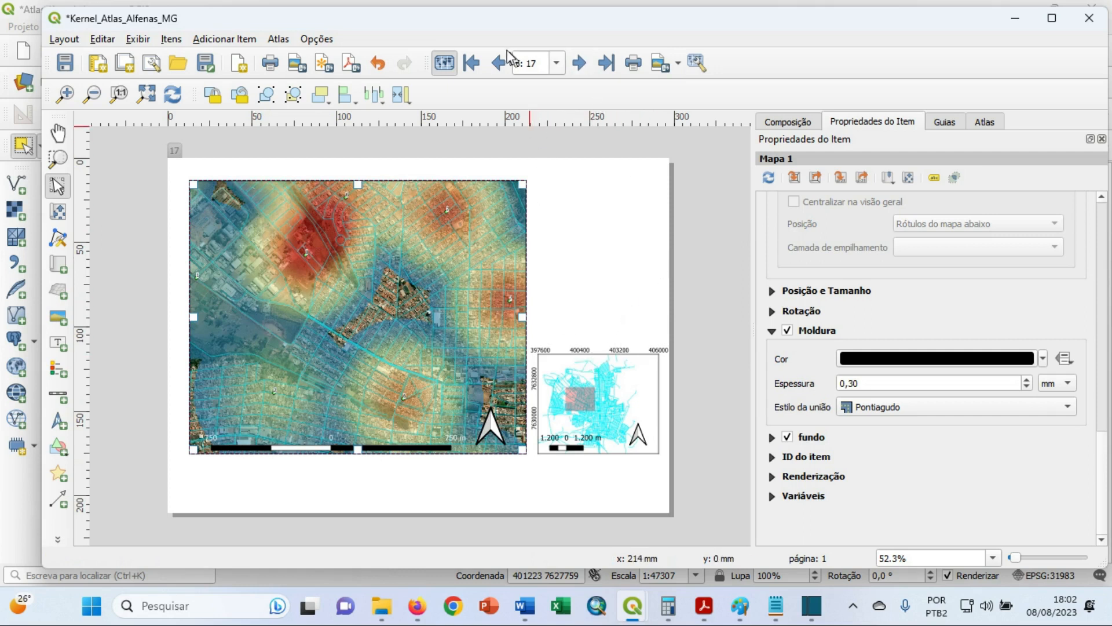
click(500, 65)
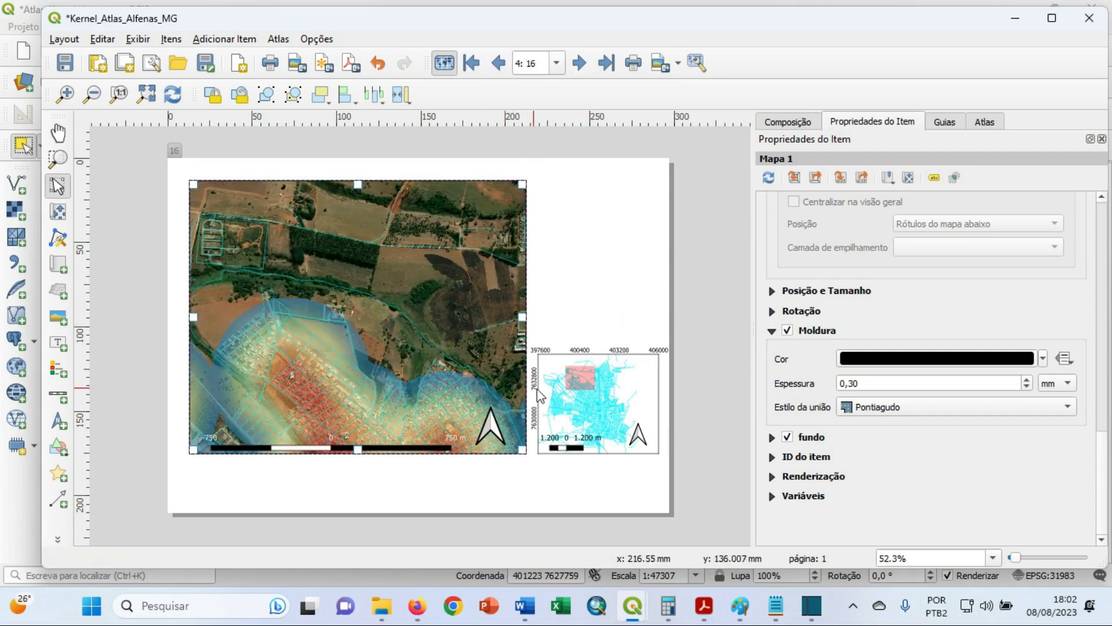
click(579, 63)
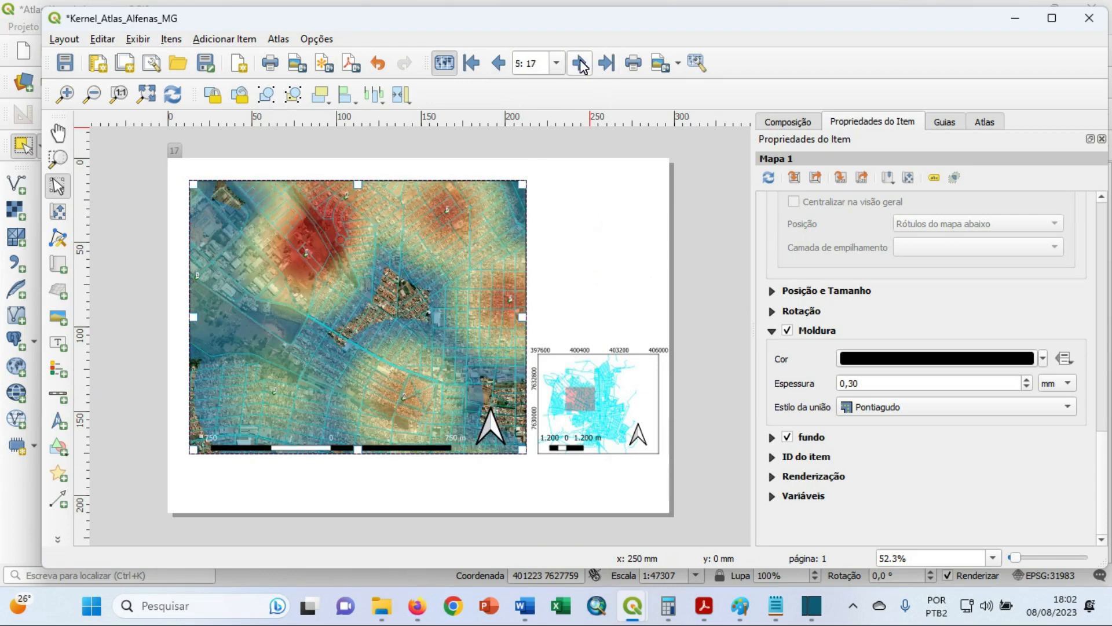
click(579, 64)
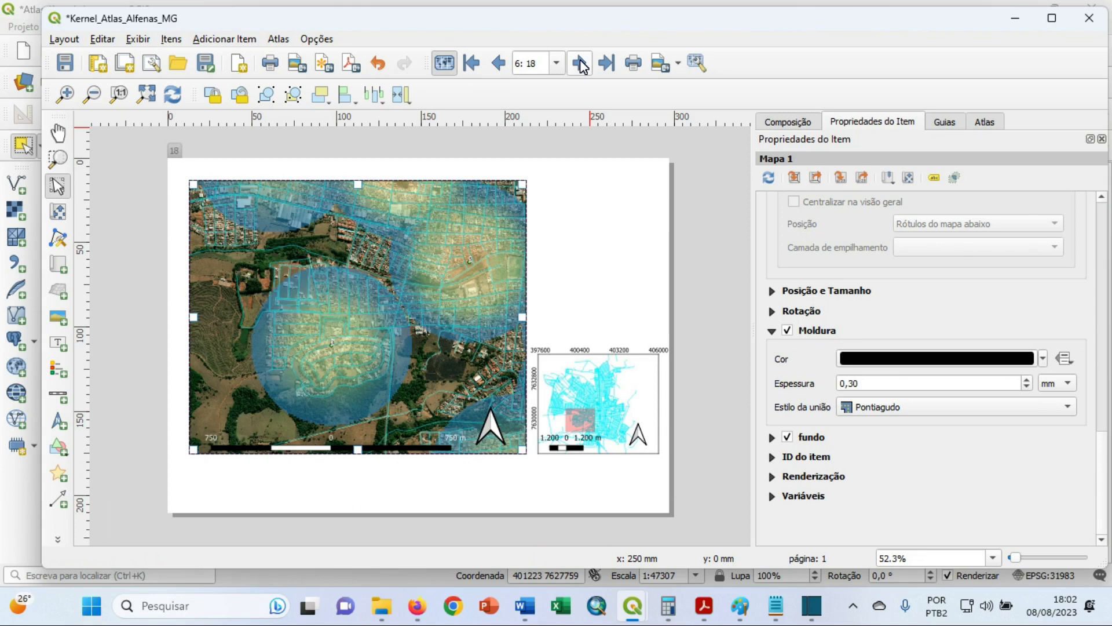
click(579, 64)
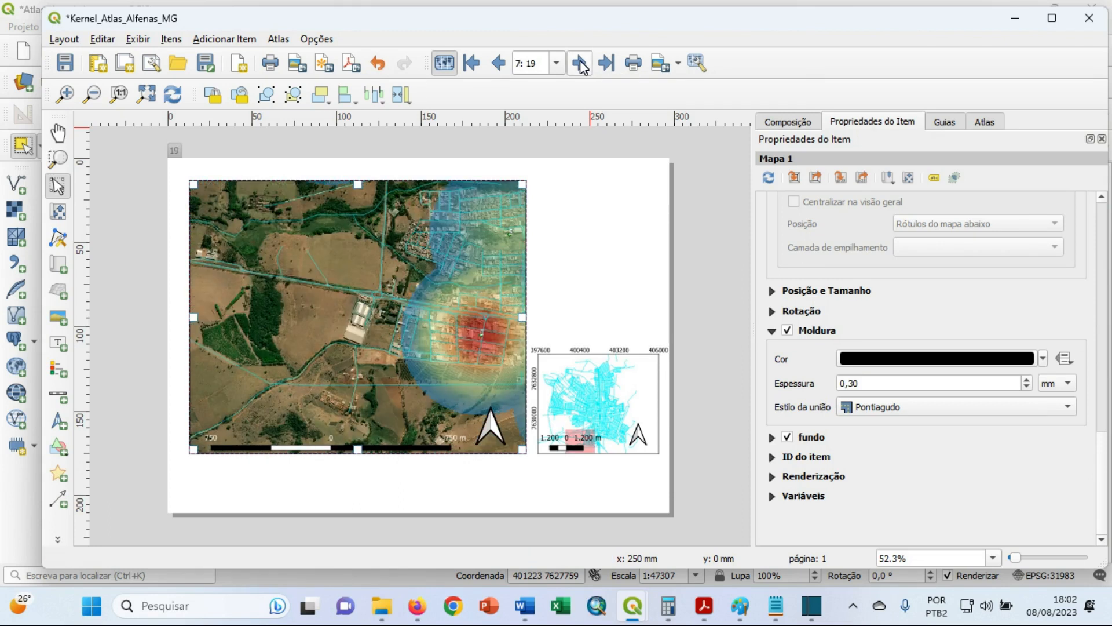
click(579, 64)
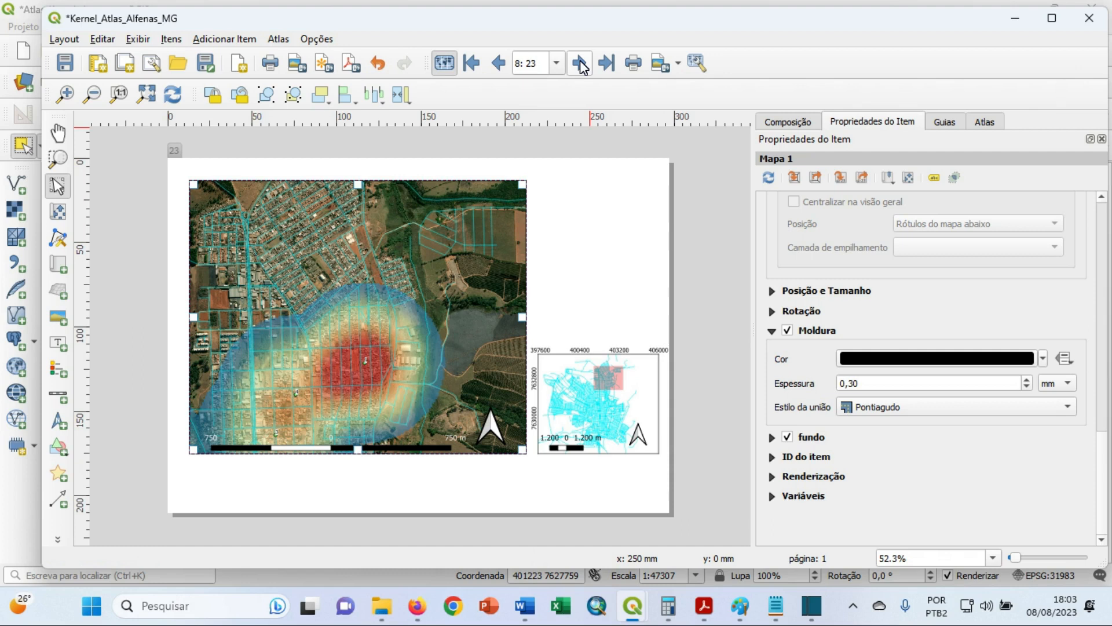
click(579, 63)
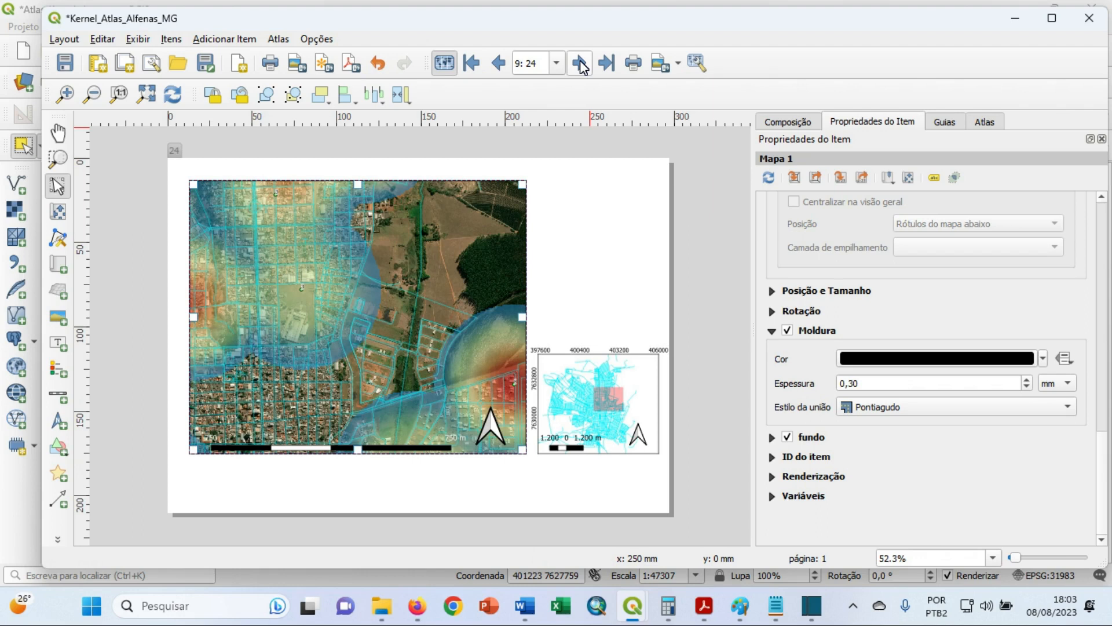
click(579, 64)
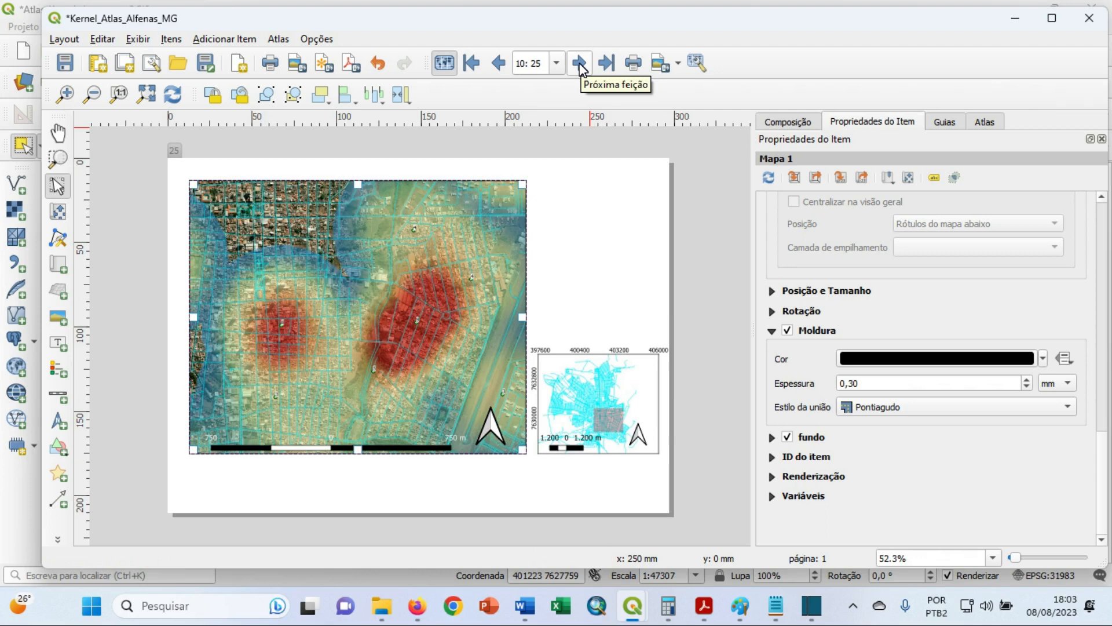
click(579, 63)
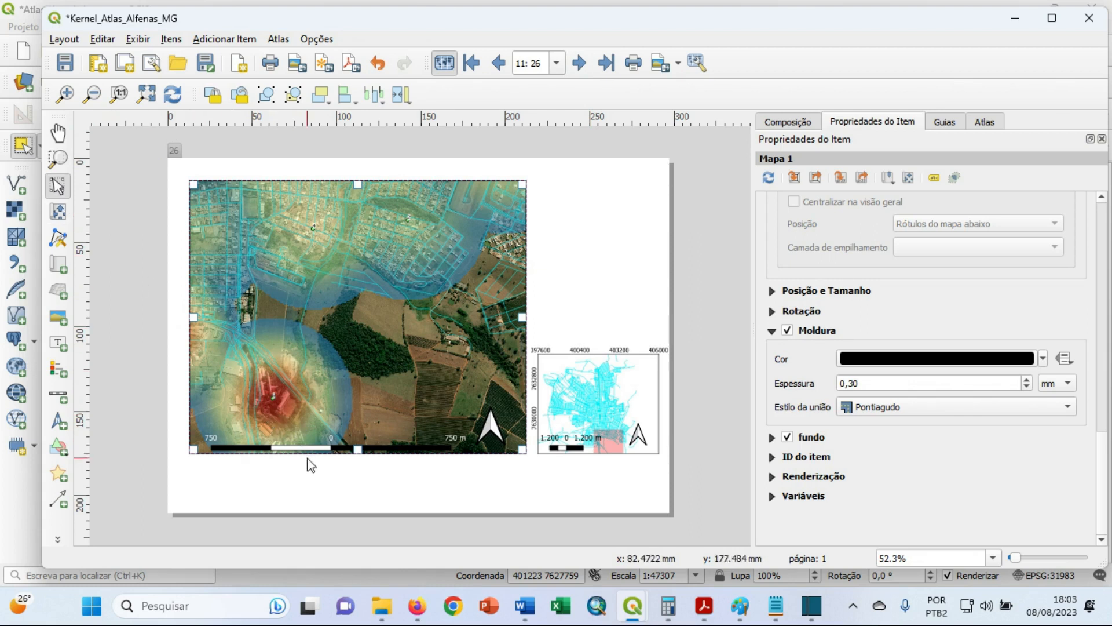
Set the fixed segment width of the large map's scale bar to 500 units.
click(335, 444)
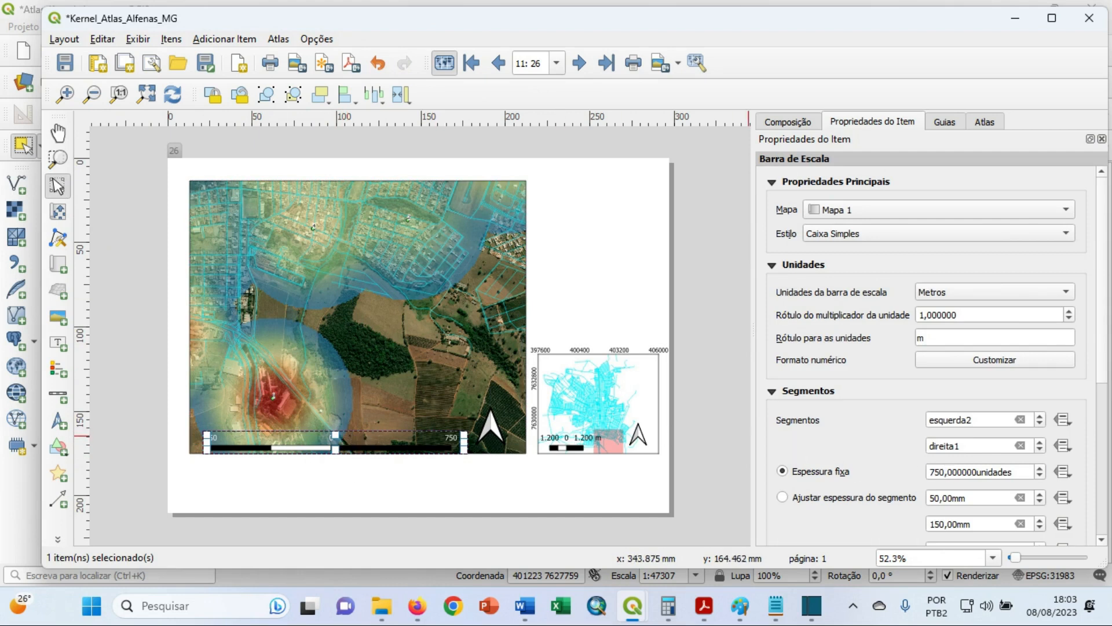
key(BackSpace)
key(BackSpace)
key(BackSpace)
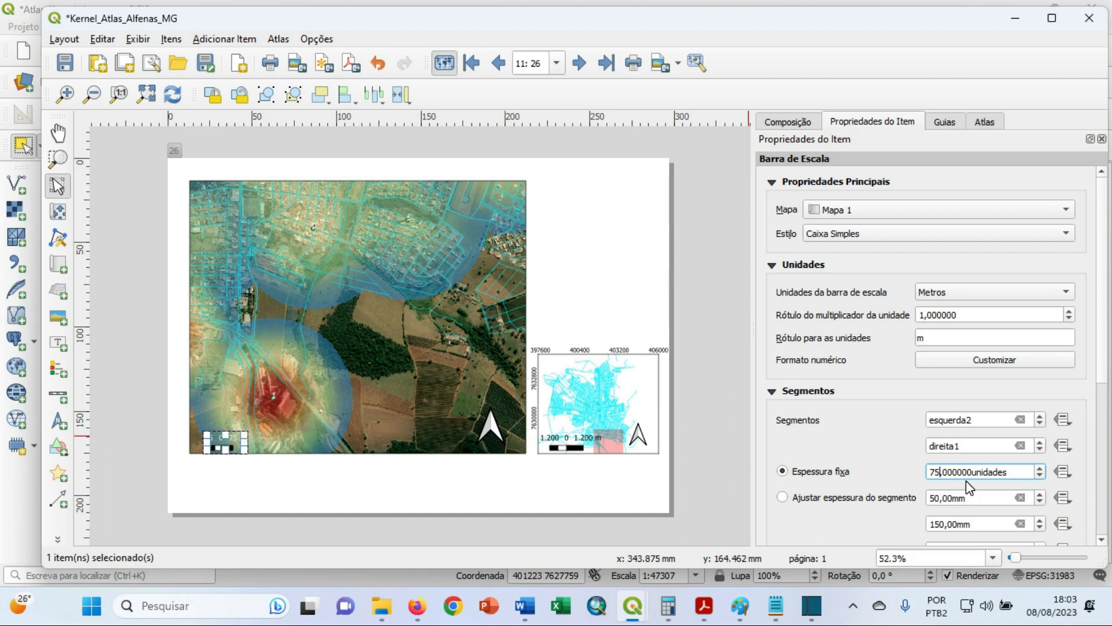
text(500)
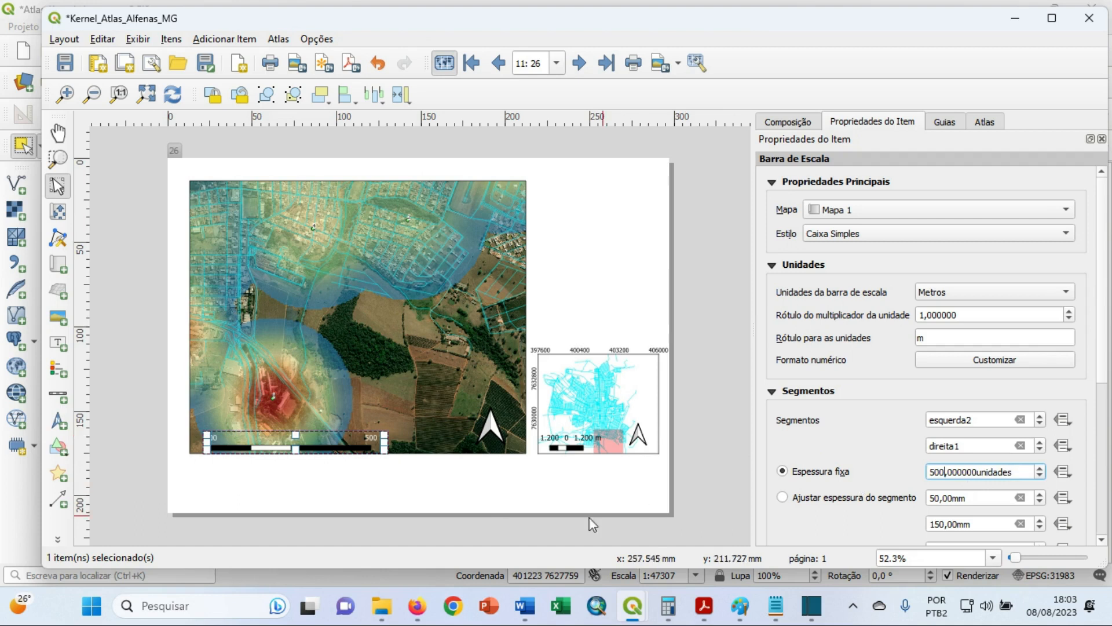
click(400, 479)
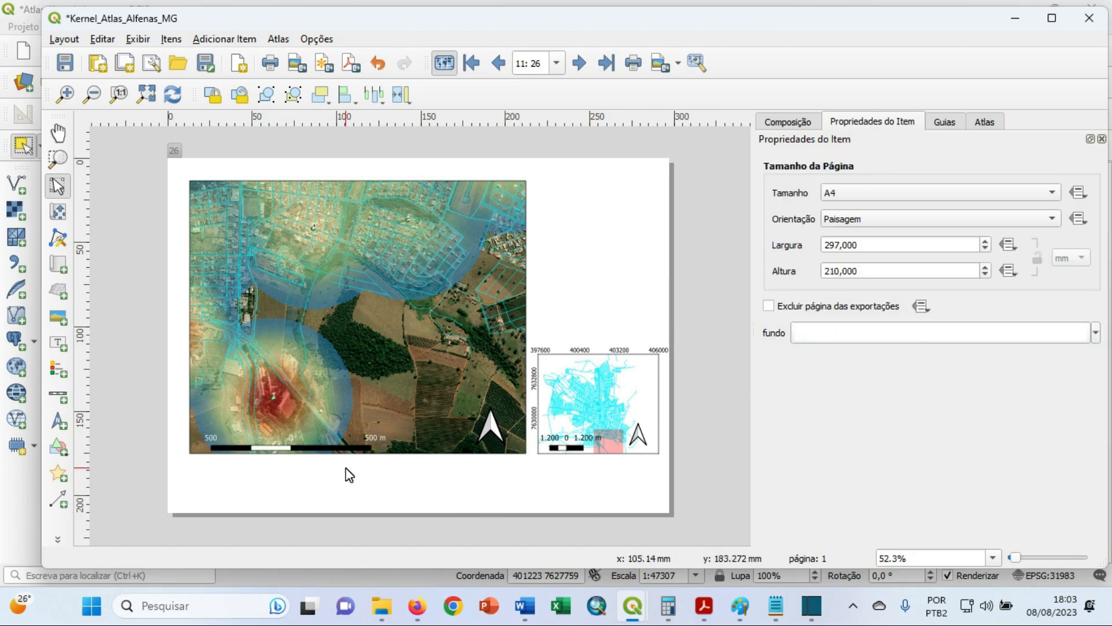
Add a grid to the large map, Mapa 1, and open the grid's properties for editing.
click(321, 308)
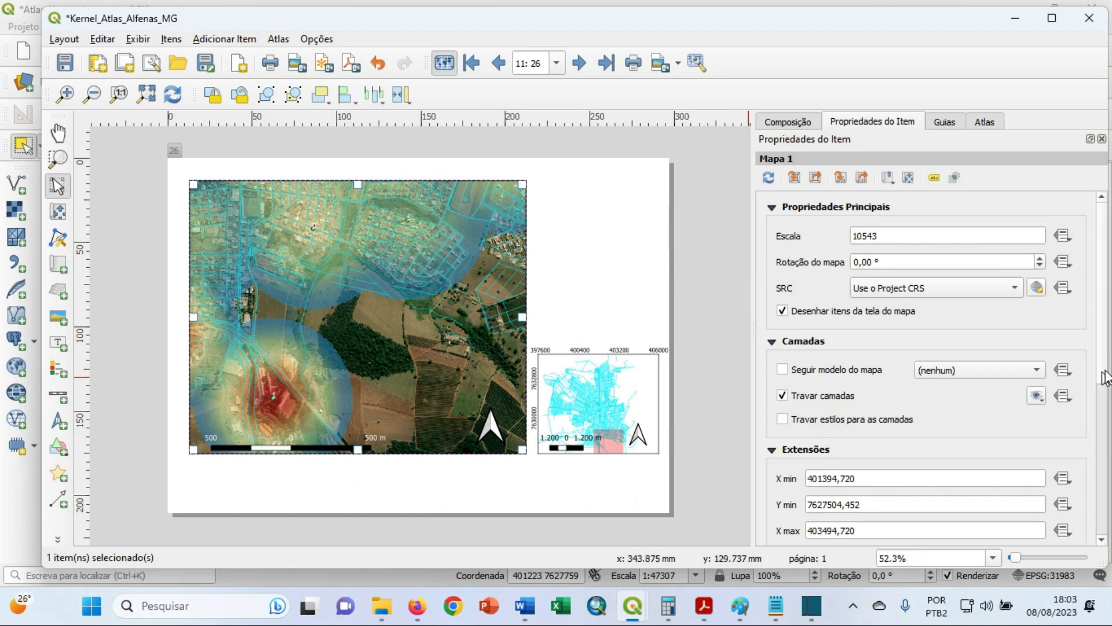
scroll(1106, 406, down, 3)
scroll(1105, 416, down, 5)
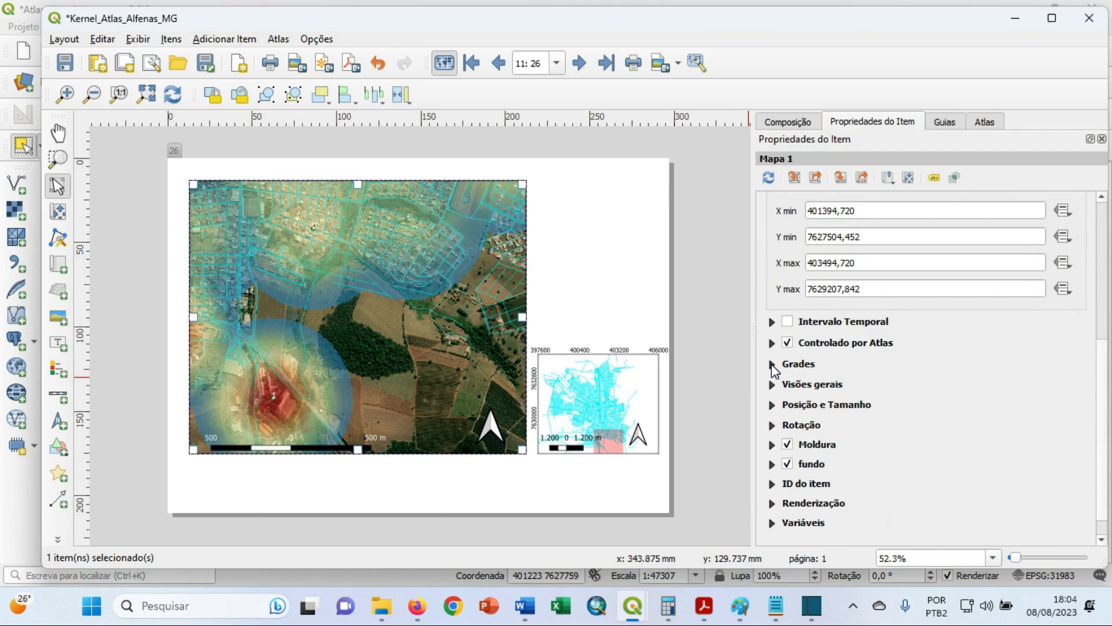
click(773, 364)
click(822, 398)
click(812, 413)
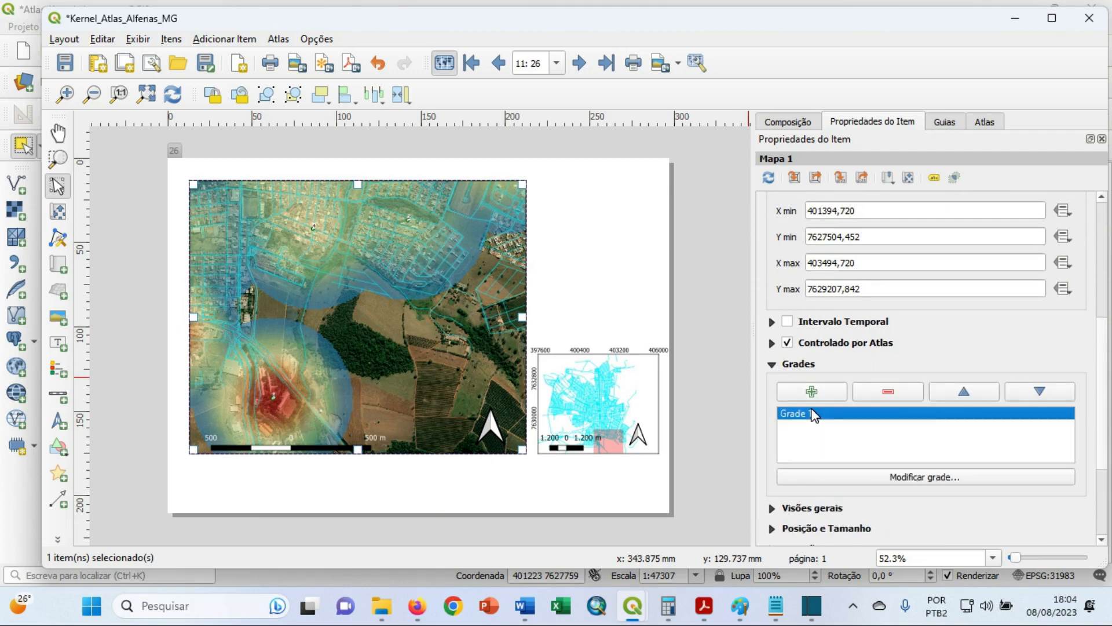
click(906, 477)
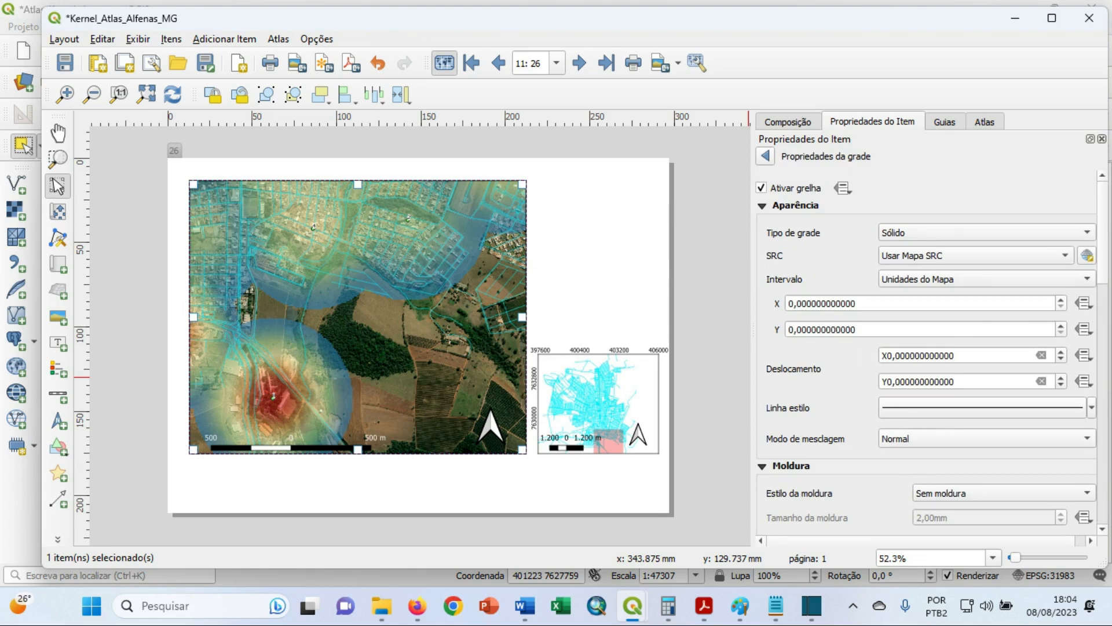
Set the large map's grid interval to 700 map units in both X and Y.
click(790, 303)
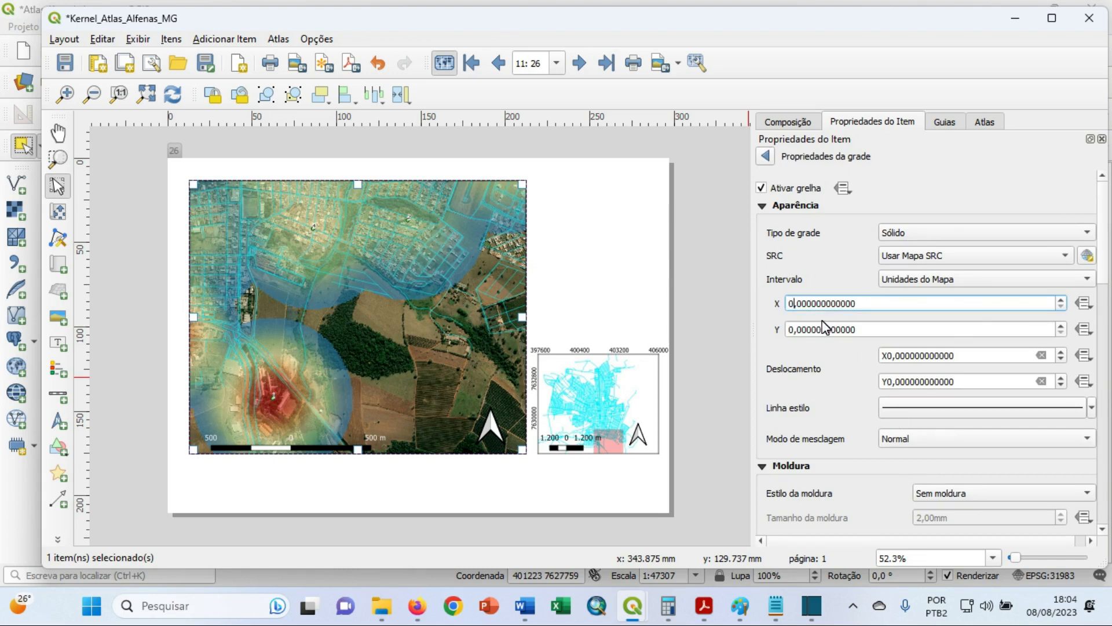
key(BackSpace)
text(700)
click(820, 349)
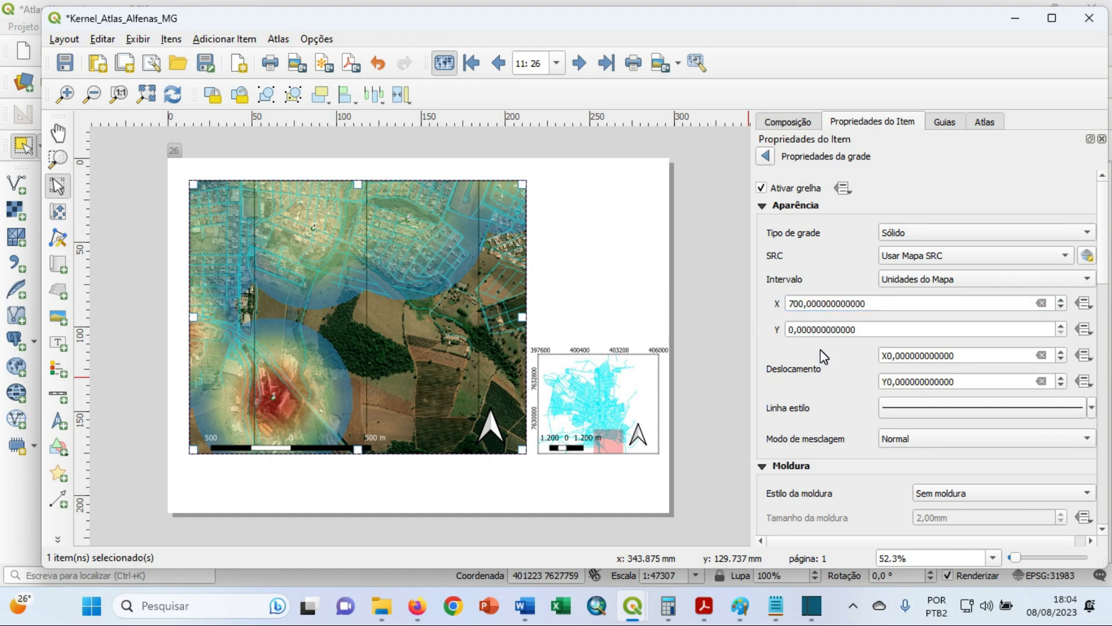
click(790, 329)
key(BackSpace)
text(700)
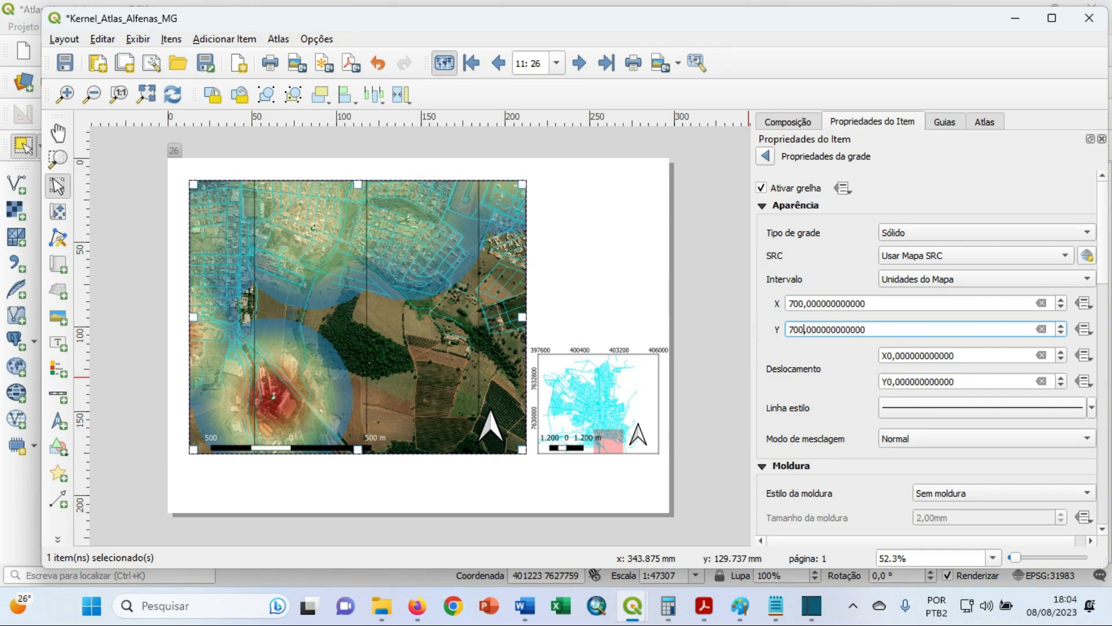
click(814, 356)
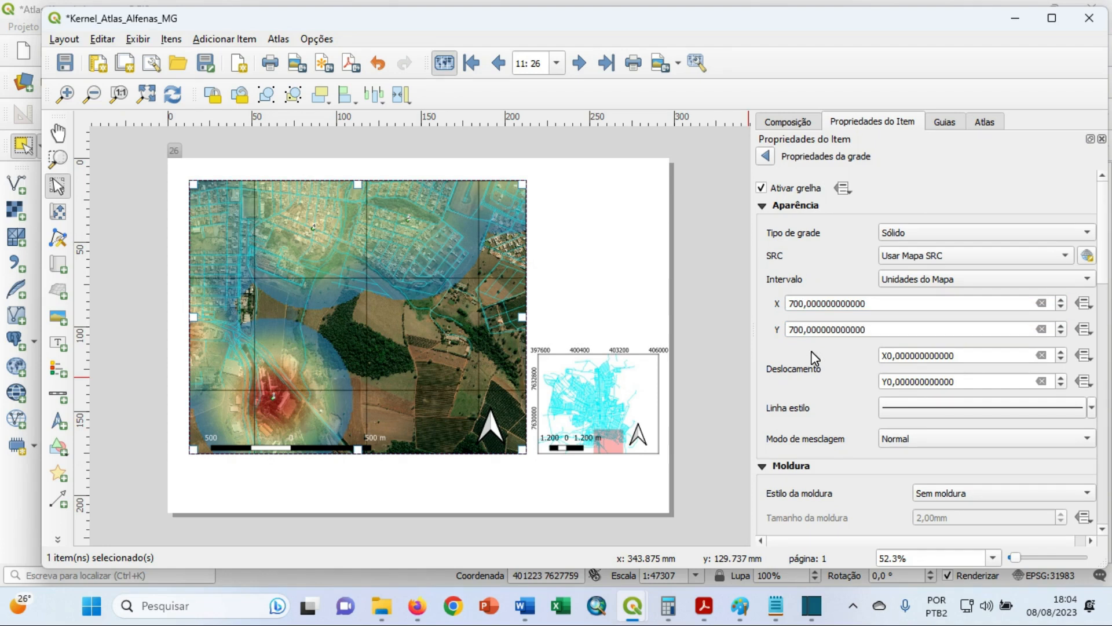
Set the grid type to "Apenas molduras e anotações" and enable drawing of the grid coordinates.
click(971, 227)
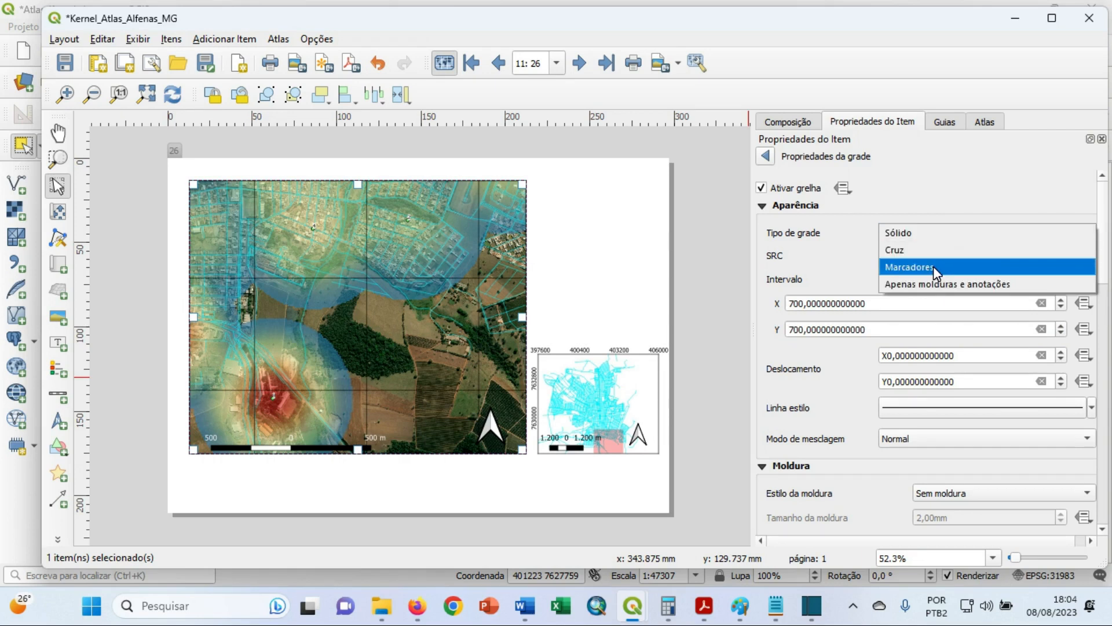
click(943, 282)
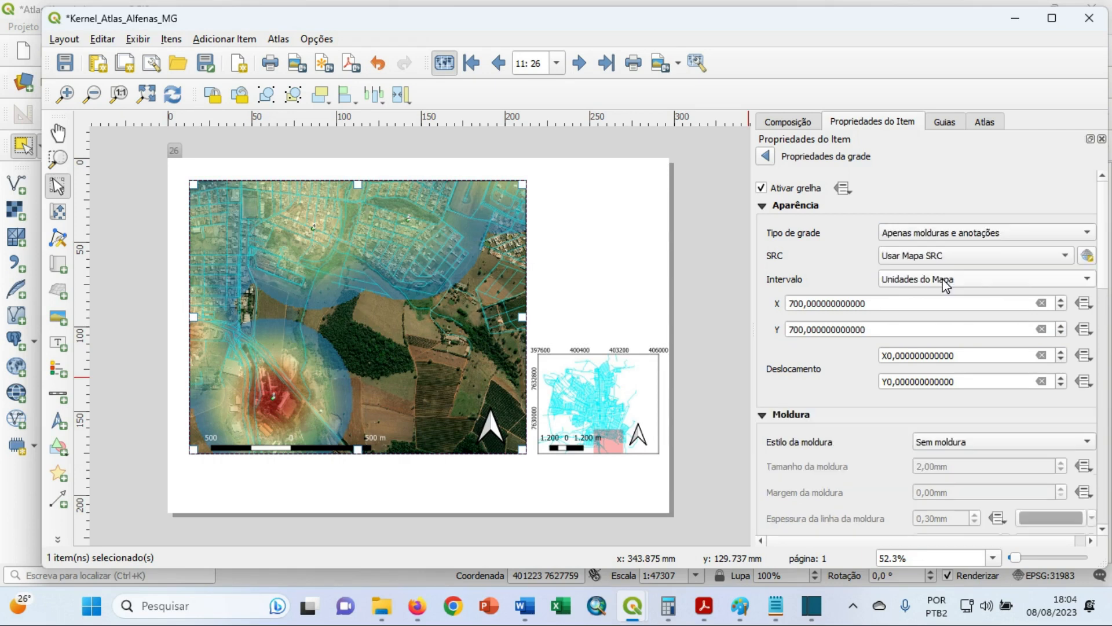
drag(1103, 278, 1086, 438)
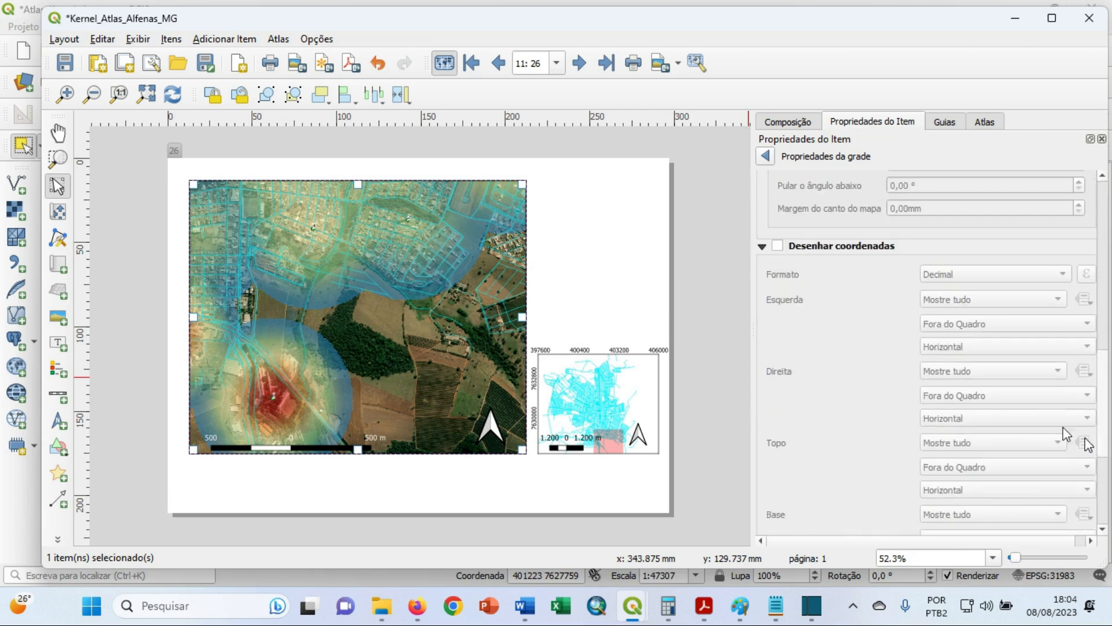
click(779, 247)
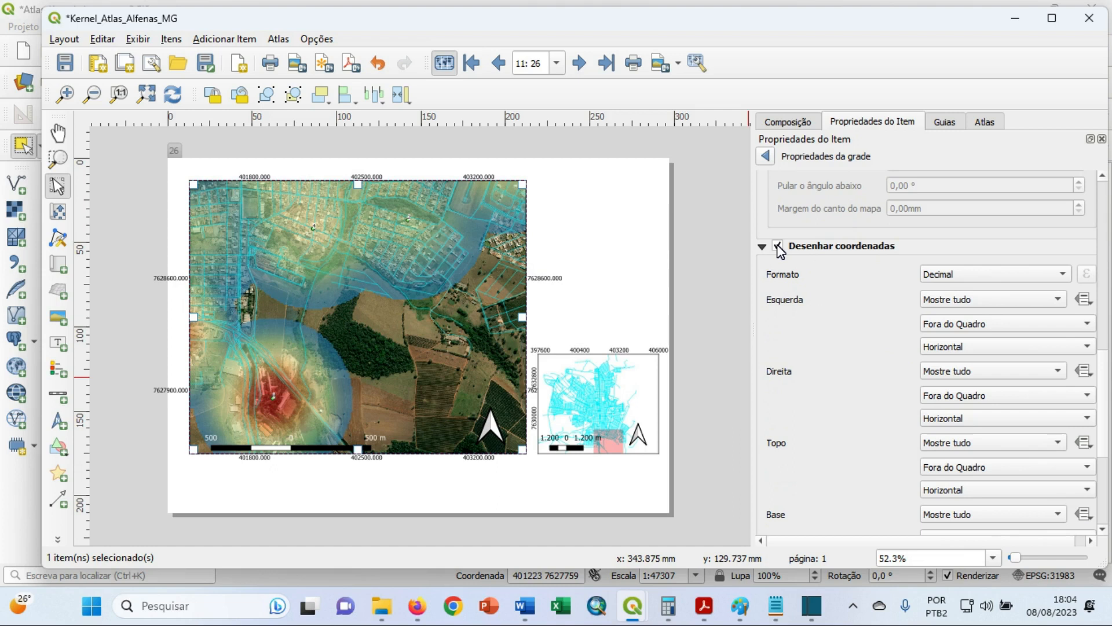
Keep all coordinates shown on the large map's left side and orient them as "Vertical Ascendente".
click(965, 300)
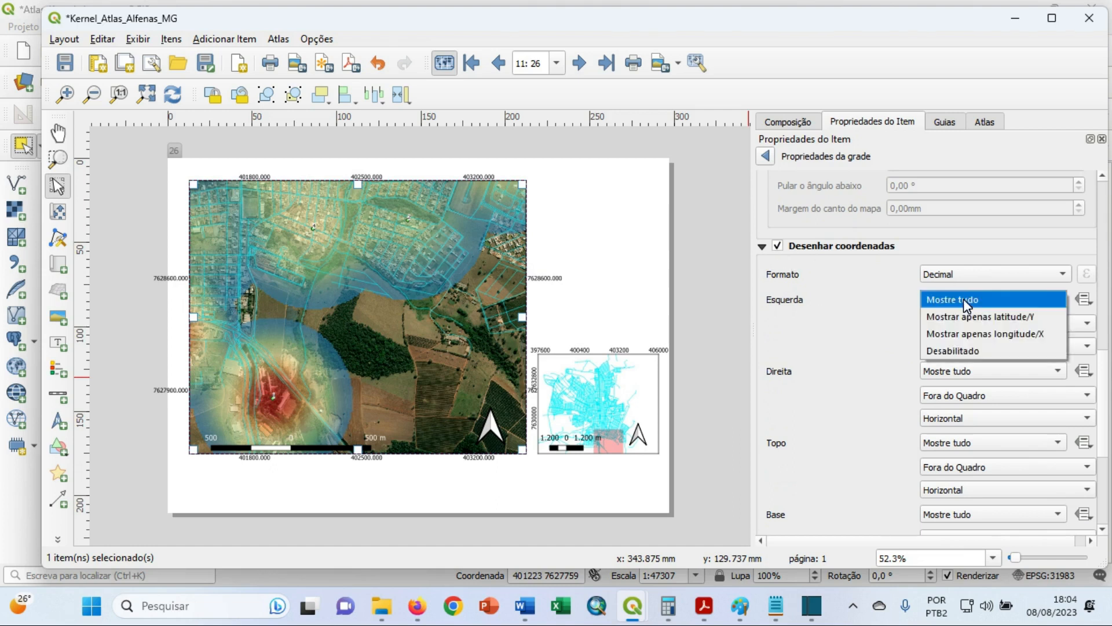
click(964, 299)
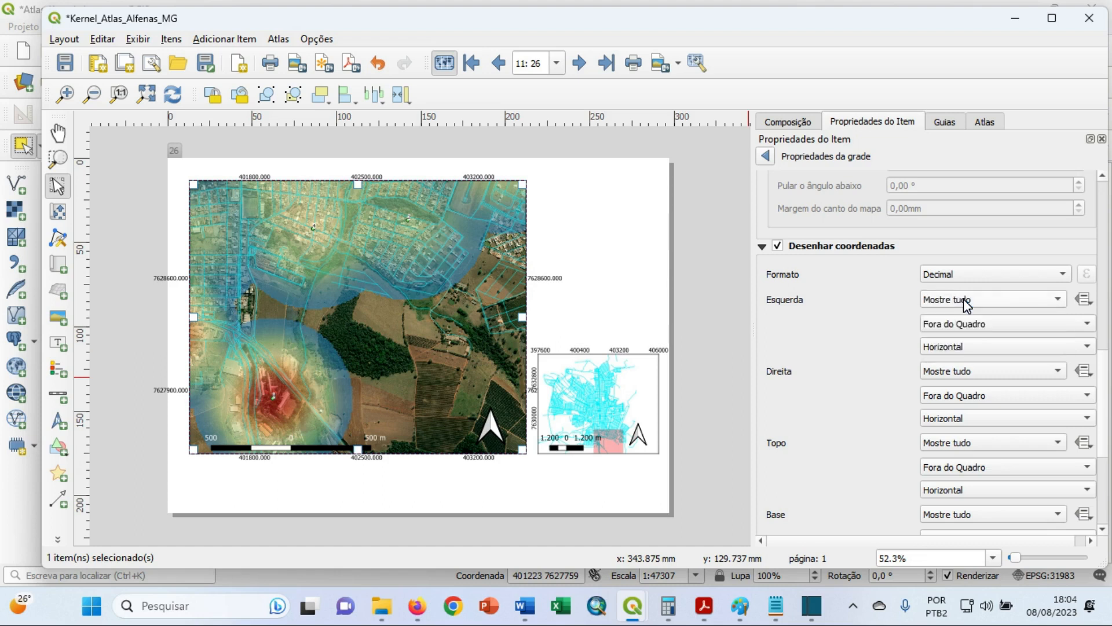
click(968, 347)
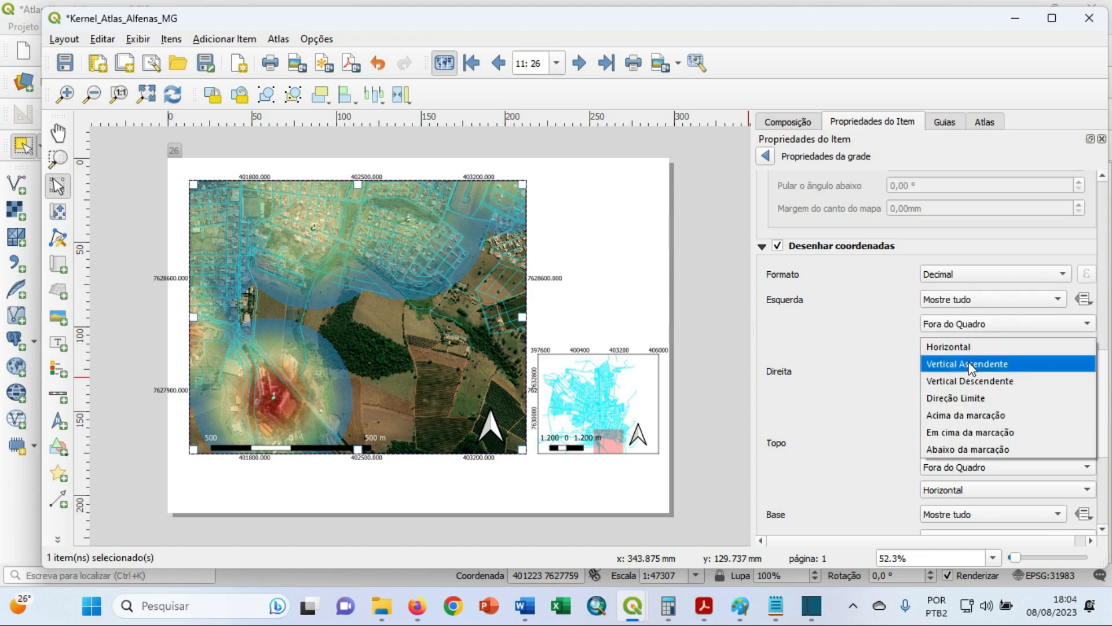
click(968, 363)
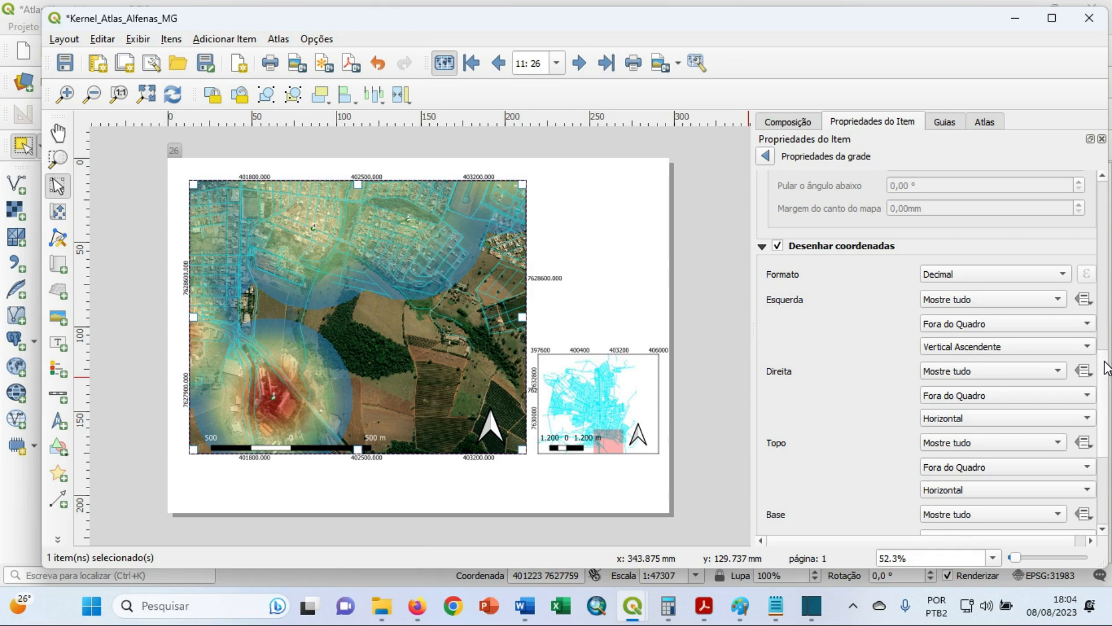
Set the coordinate precision of the large map's grid to 0 decimal places.
drag(1107, 367, 1098, 424)
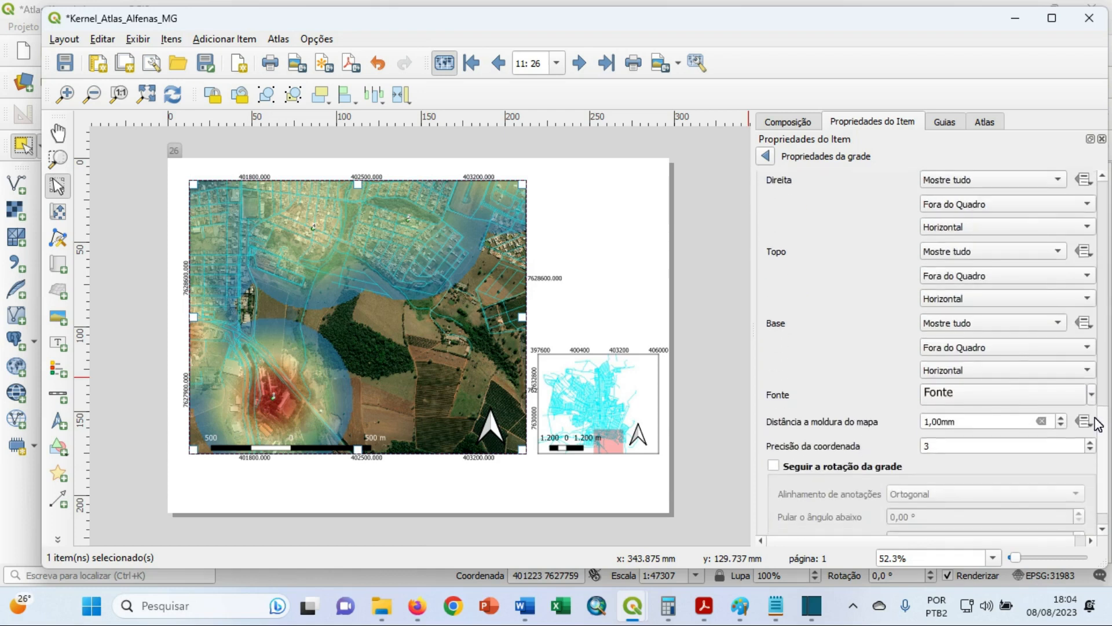
click(1089, 450)
click(1090, 450)
click(1089, 449)
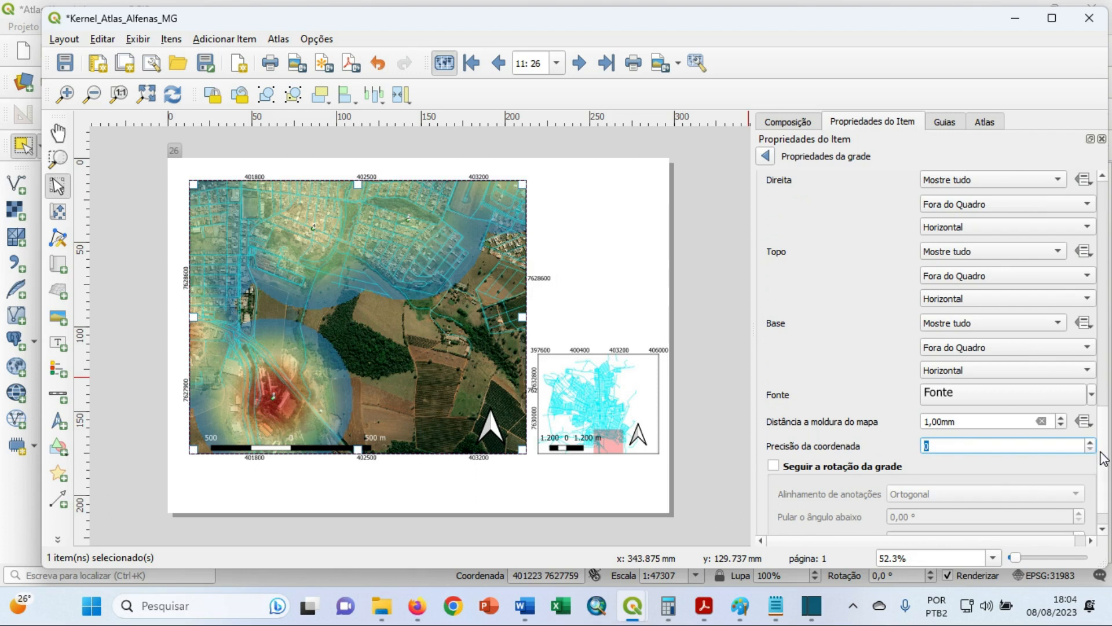
Disable the grid coordinates on the right side and the top of the large map.
drag(1103, 458, 1111, 403)
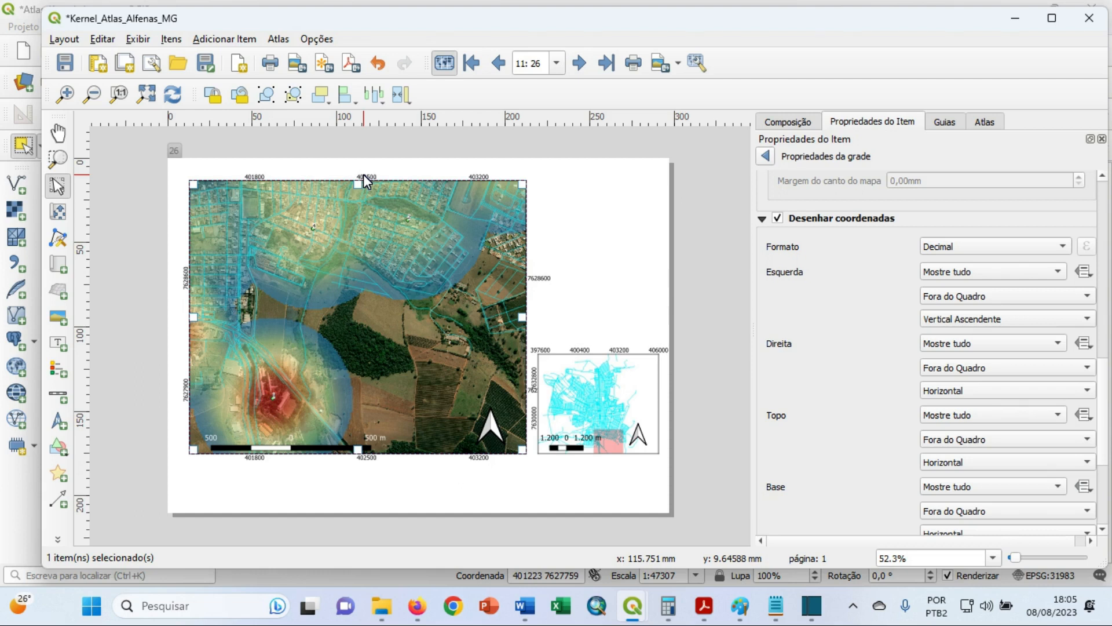
click(1048, 342)
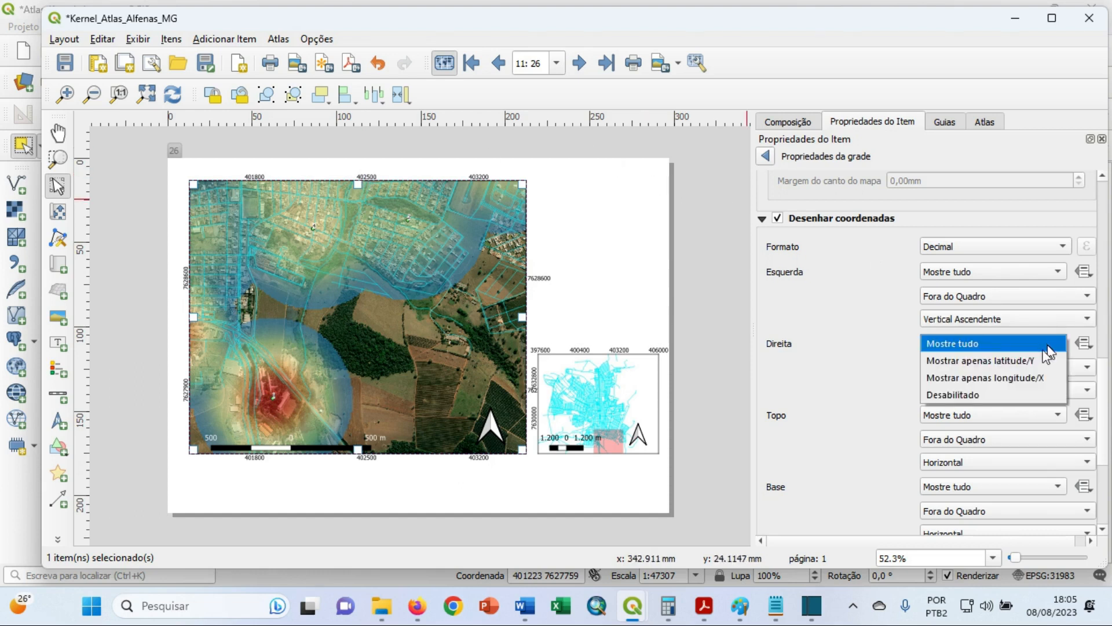
click(995, 391)
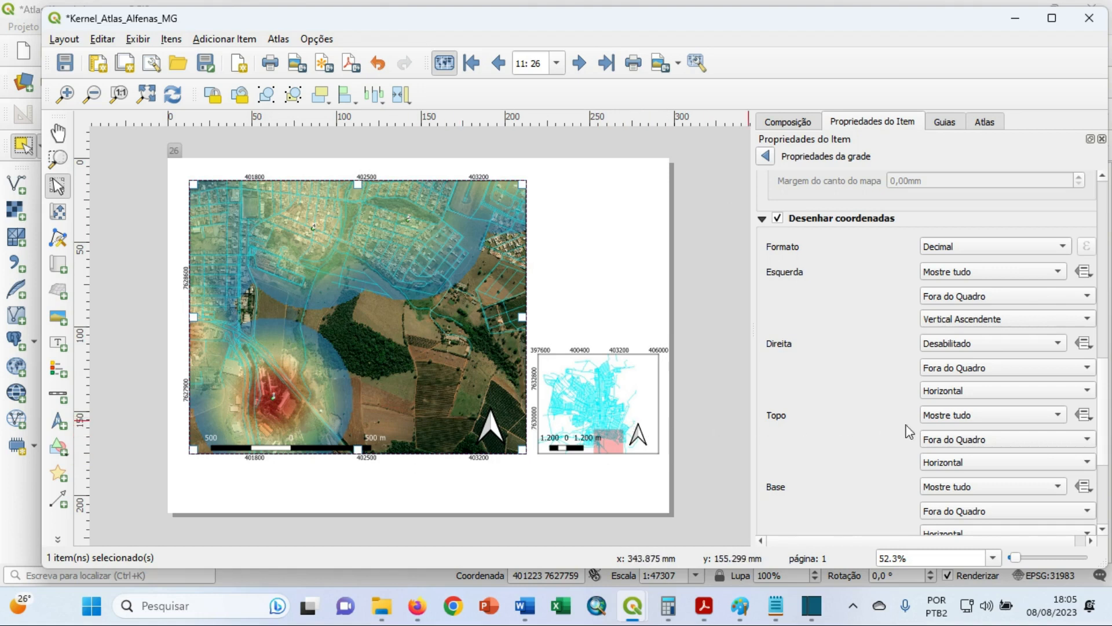
click(989, 418)
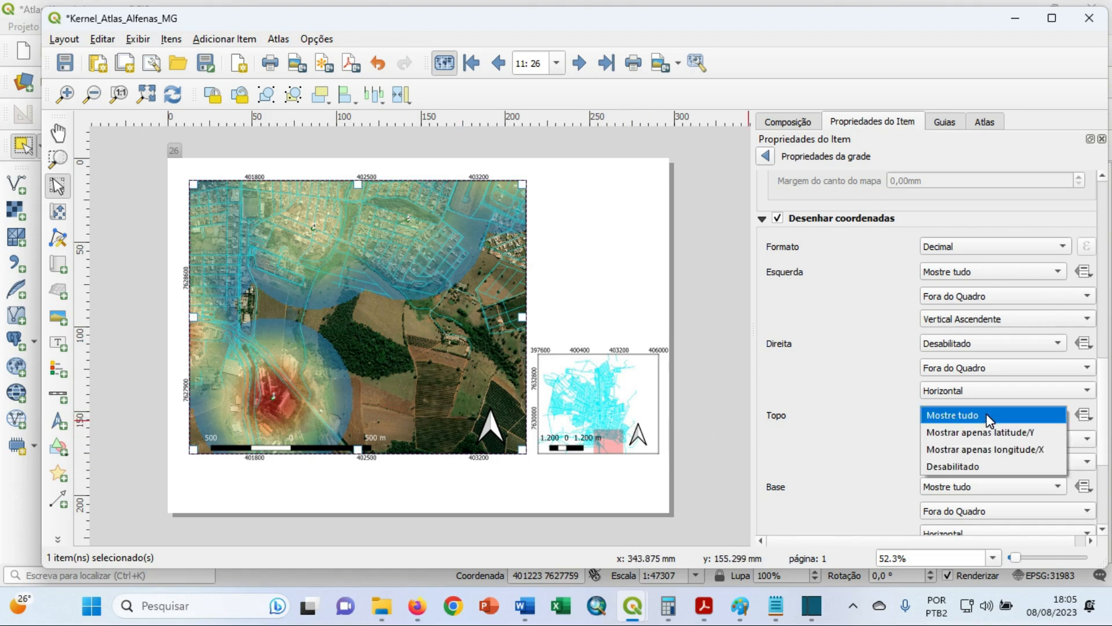
click(969, 467)
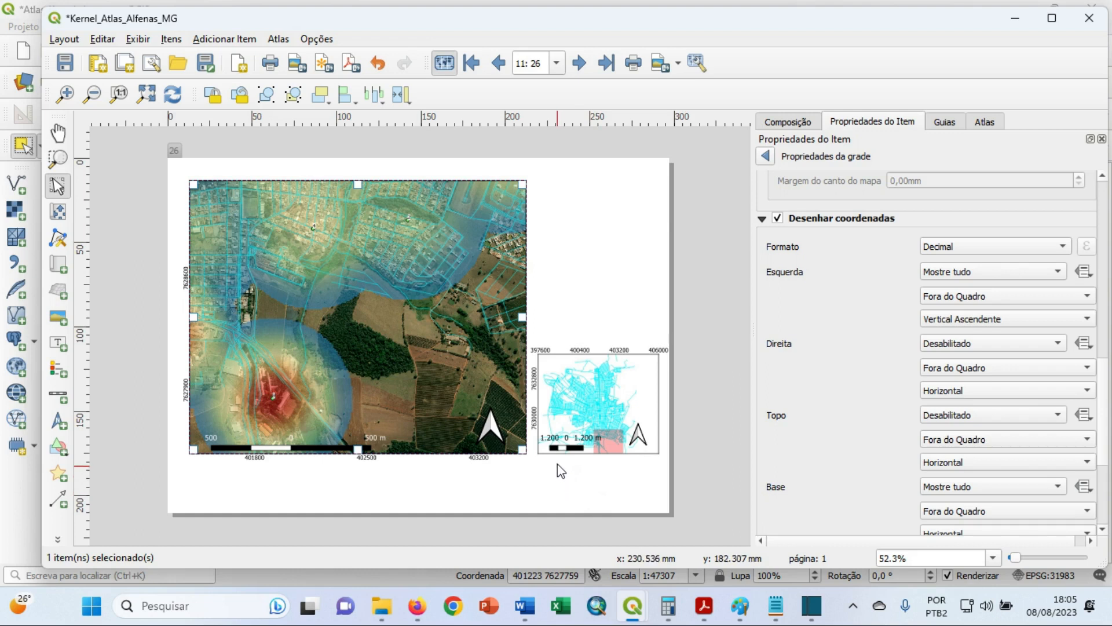
Add a legend in the blank area above the location map and turn off its automatic update.
click(57, 373)
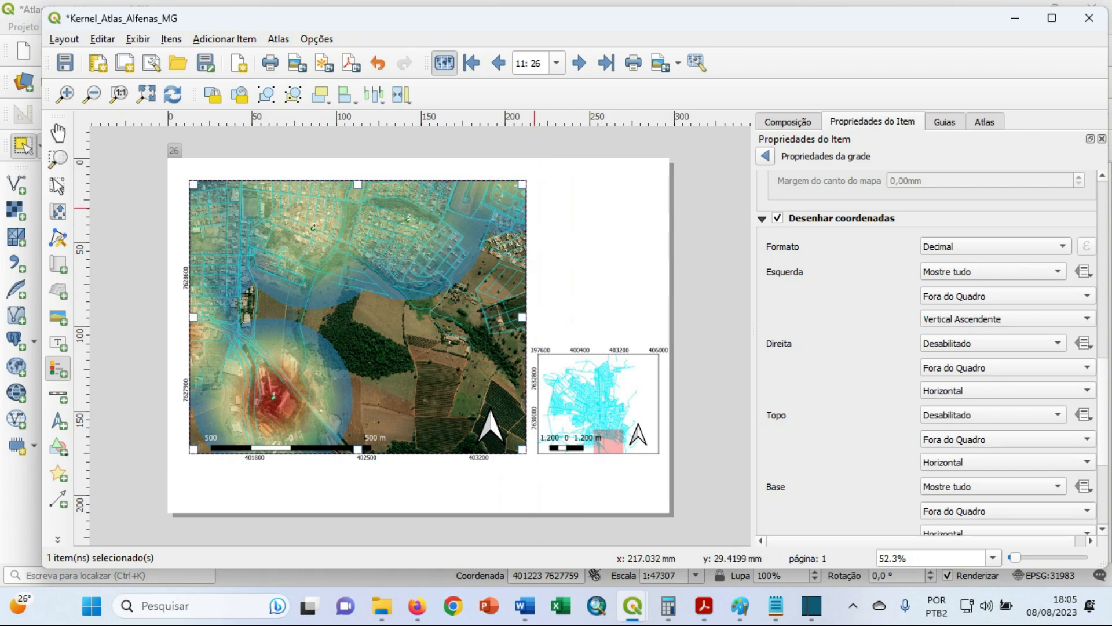
drag(534, 207, 658, 317)
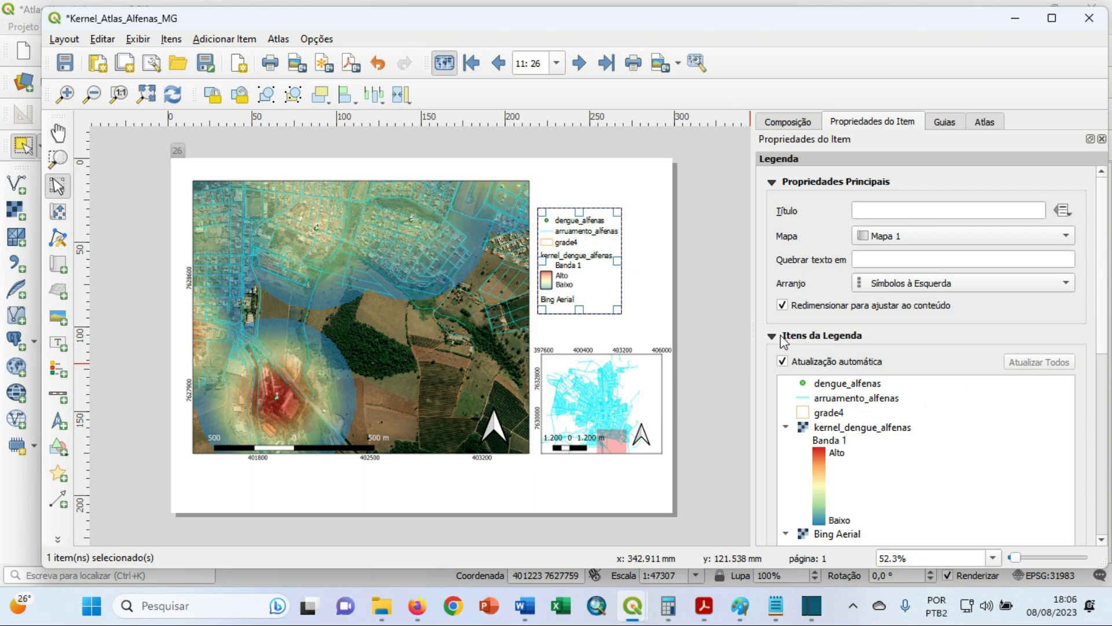
click(782, 360)
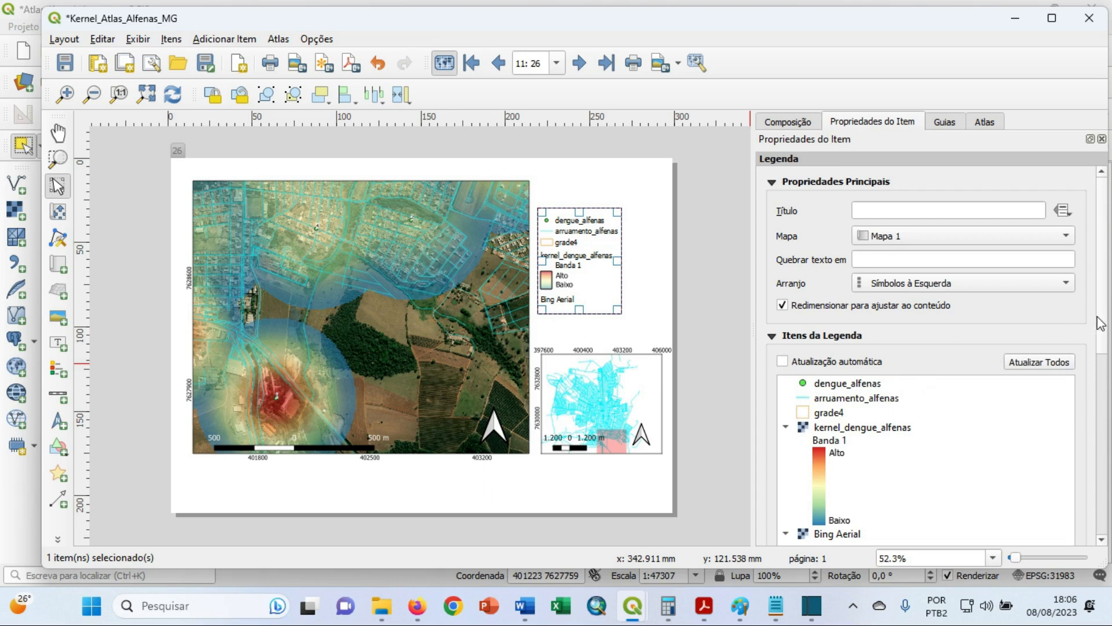
Rename the dengue_alfenas legend entry as "Pontos amostrais".
scroll(1100, 323, down, 3)
click(836, 317)
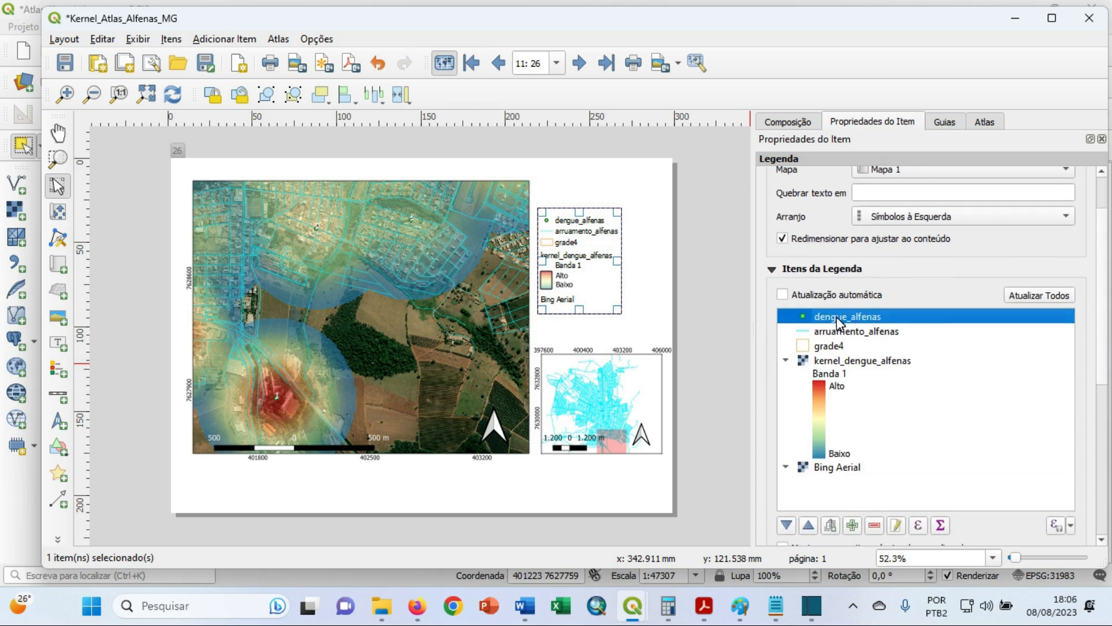
double_click(836, 317)
drag(833, 202, 769, 203)
text(P)
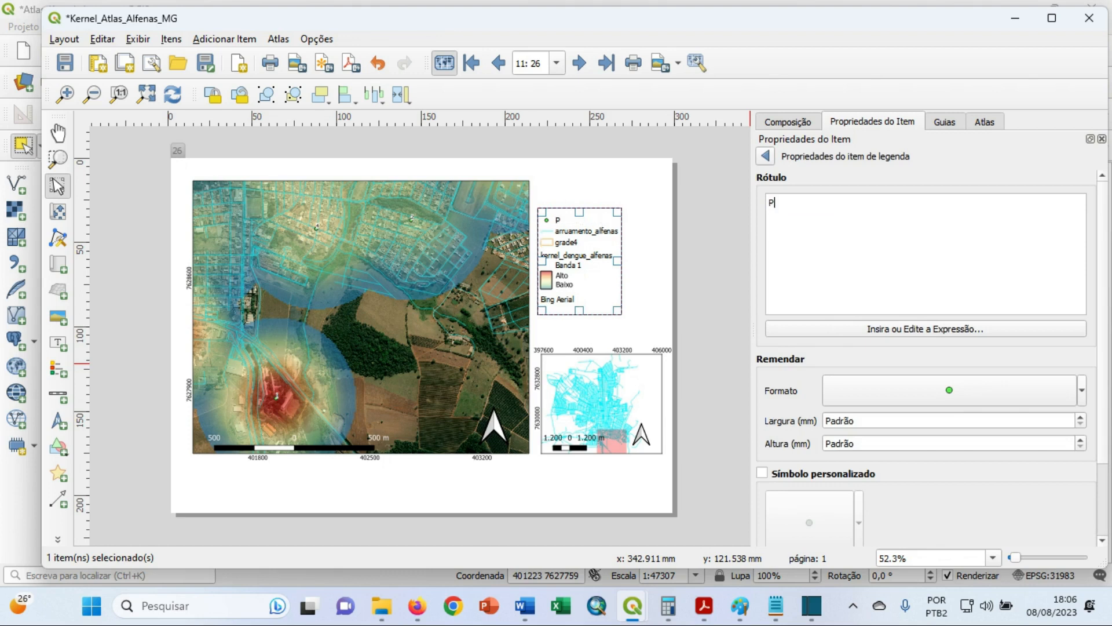
text(ontos amostrais)
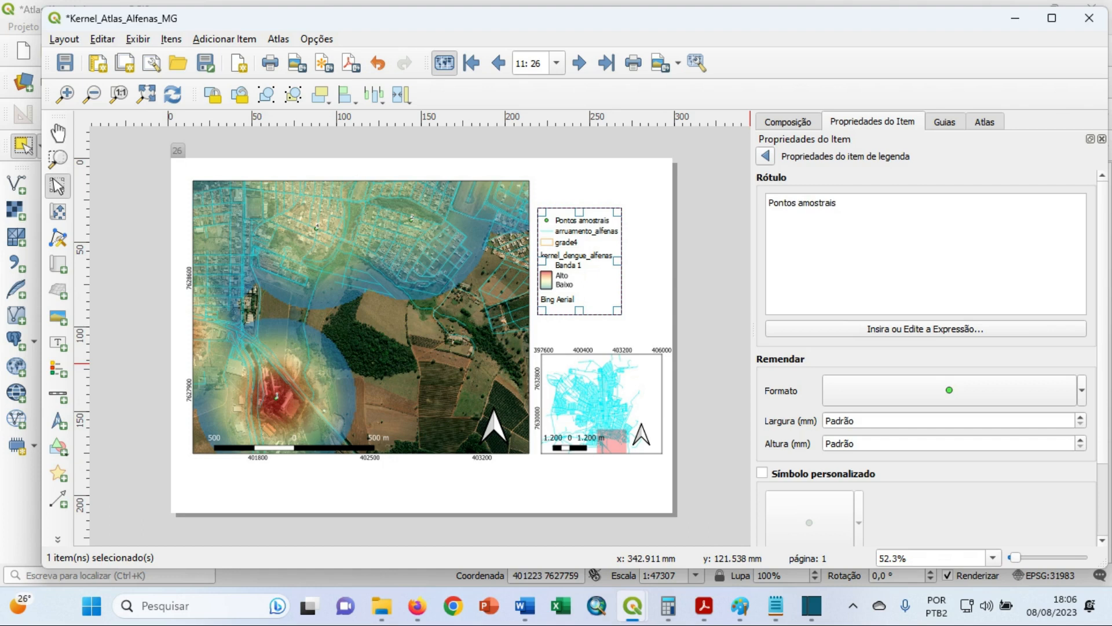
click(765, 155)
Rename the arruamento_alfenas legend entry as "Arruamentos".
double_click(841, 335)
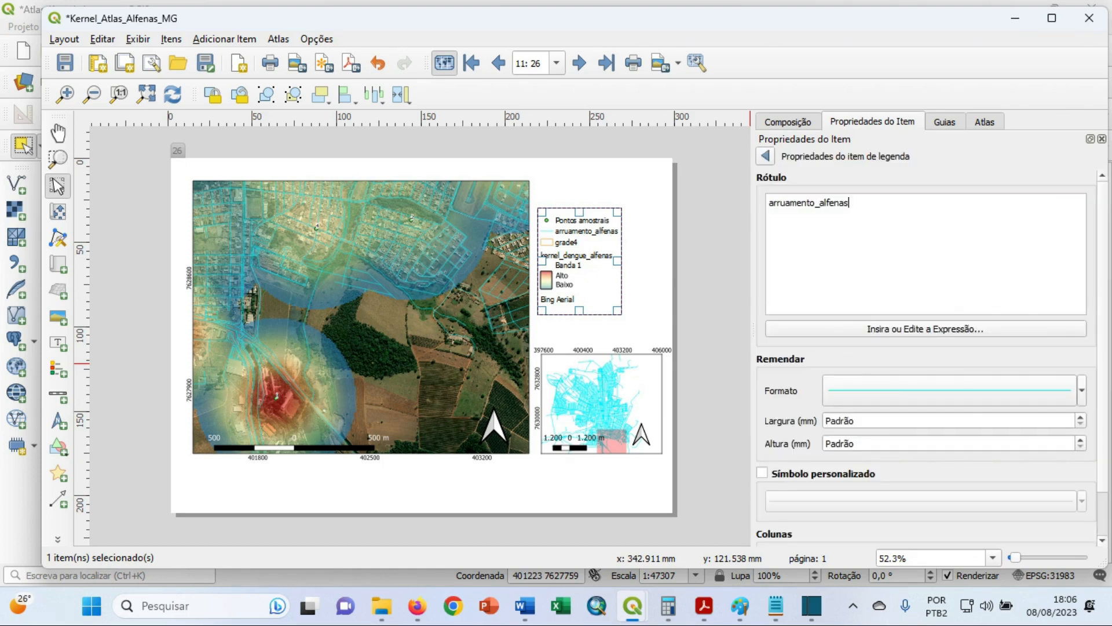
key(BackSpace)
key(BackSpace)
key(BackSpace)
key(BackSpace)
key(BackSpace)
key(BackSpace)
key(BackSpace)
key(BackSpace)
key(BackSpace)
key(BackSpace)
key(BackSpace)
key(BackSpace)
key(BackSpace)
key(BackSpace)
key(BackSpace)
key(BackSpace)
key(BackSpace)
key(BackSpace)
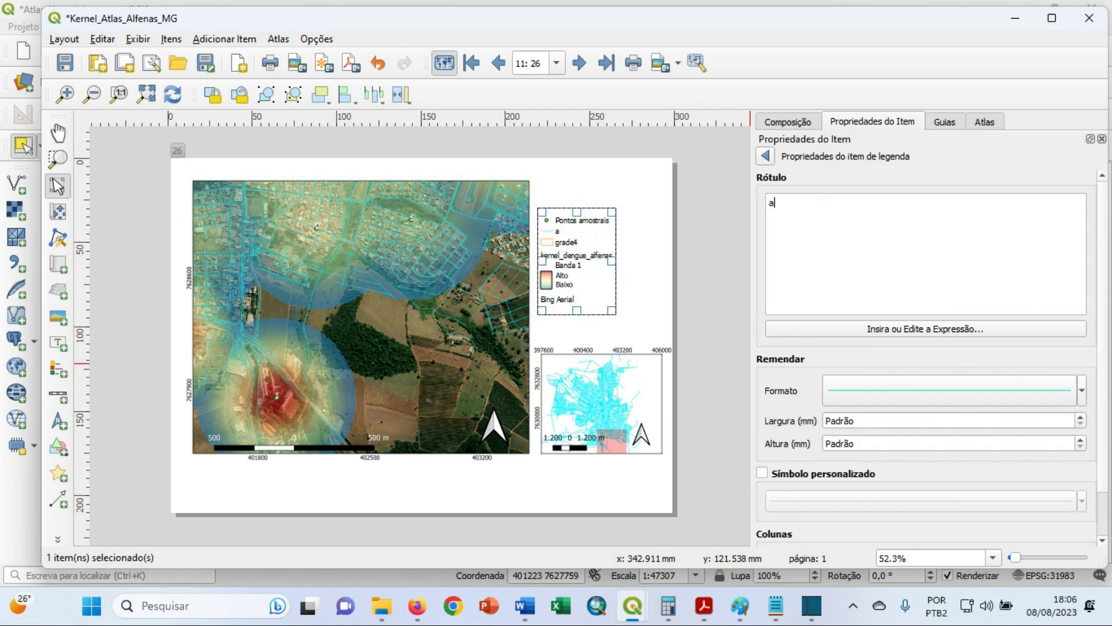
text(Arruamentos)
click(765, 155)
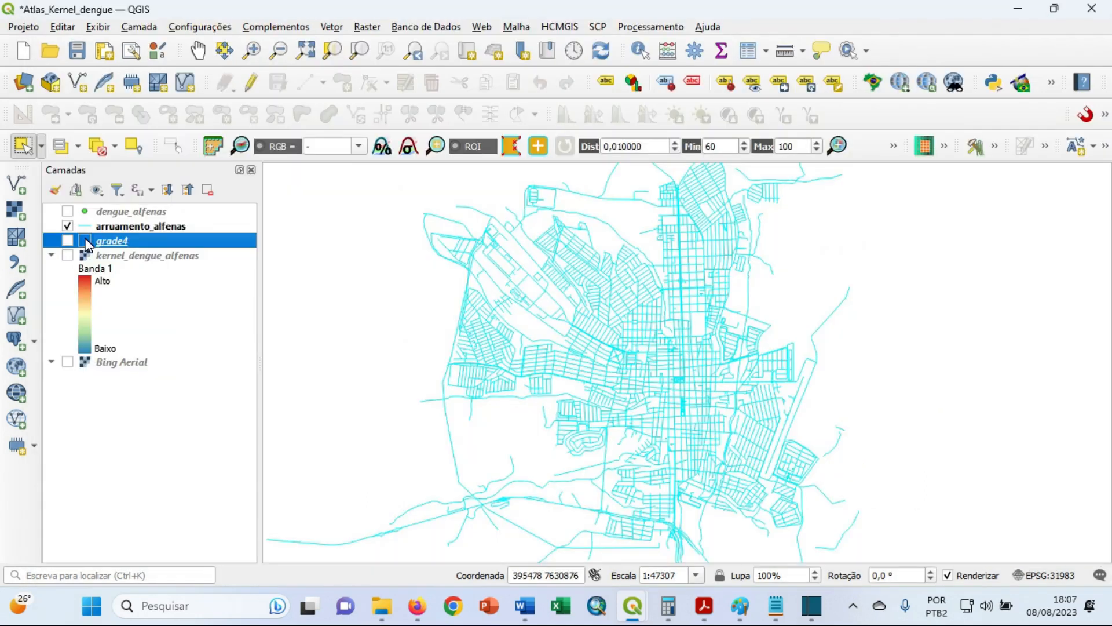
Give the grade4 layer's simple fill a transparent stroke and a light pink fill color, and apply the style.
double_click(87, 243)
click(551, 77)
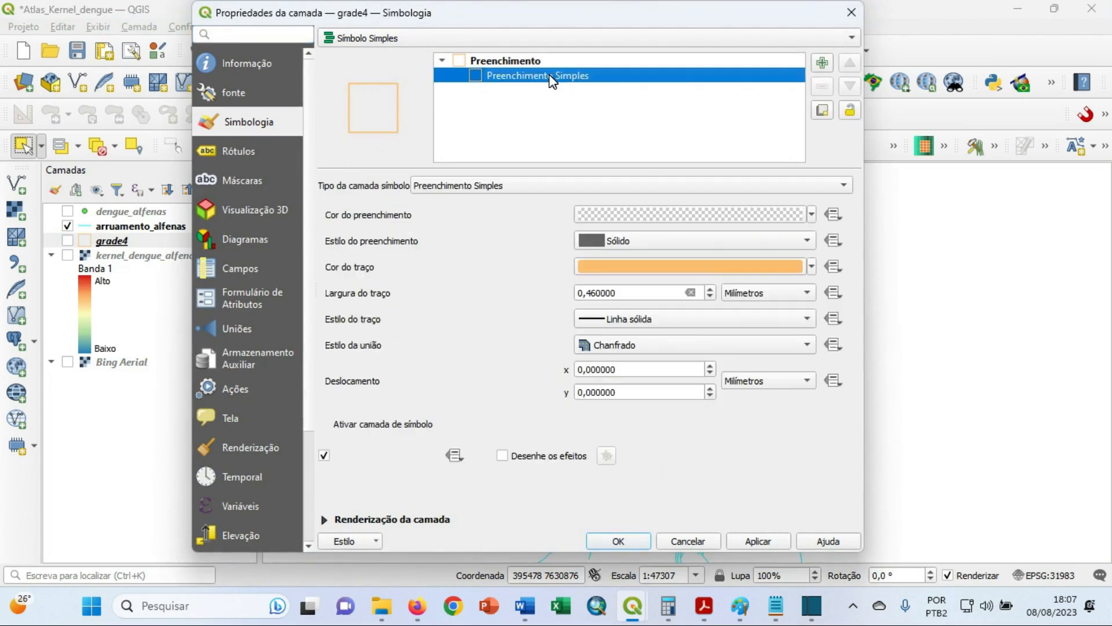
click(811, 267)
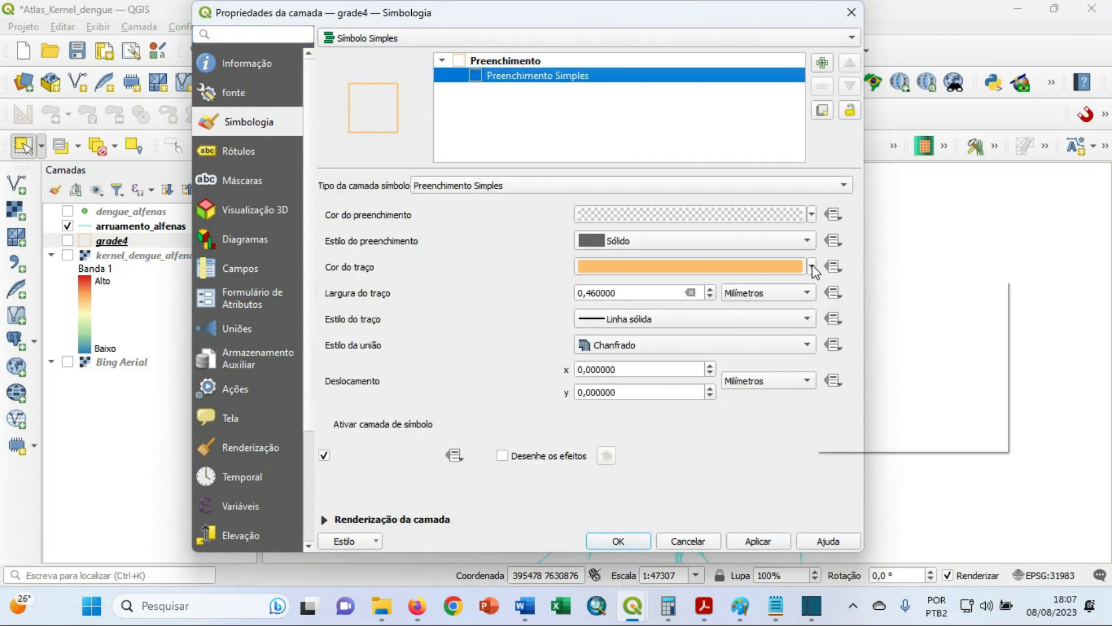
click(812, 267)
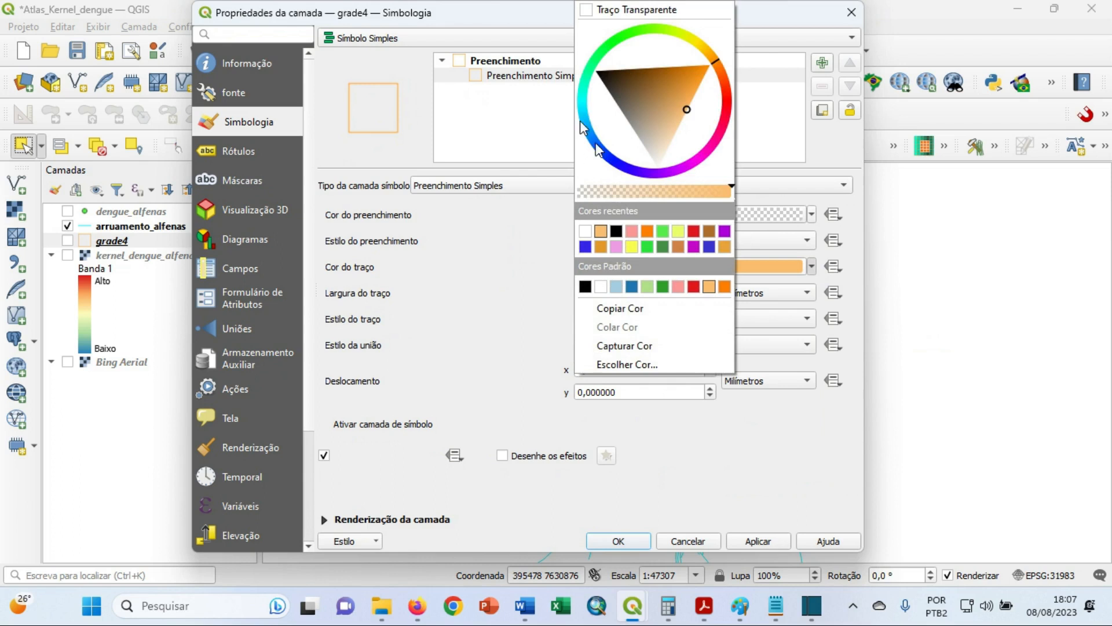
click(588, 11)
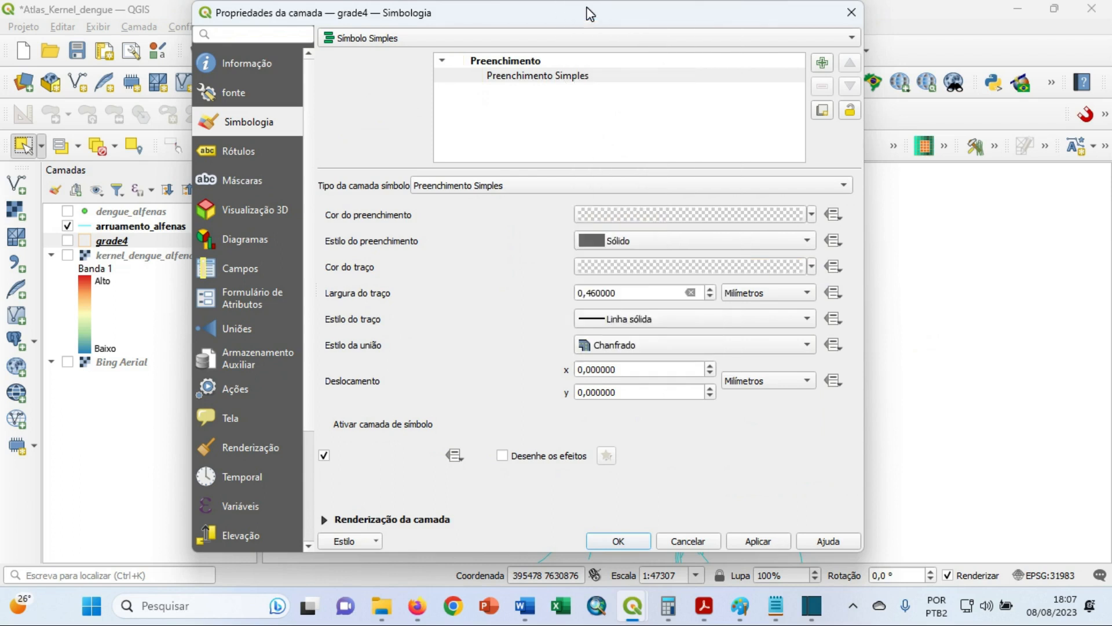
click(810, 214)
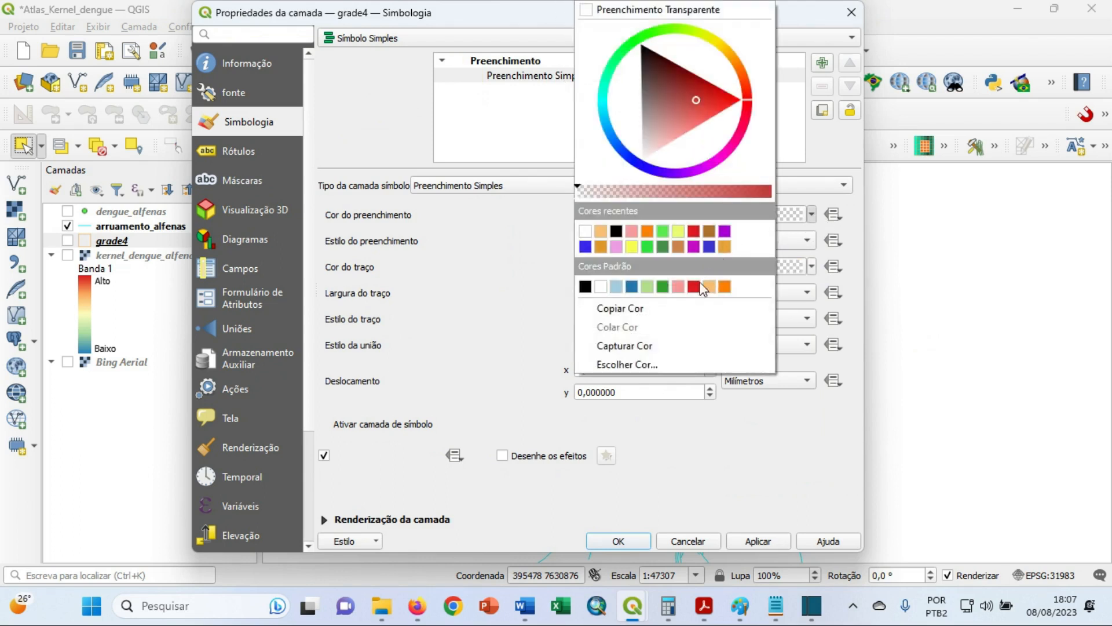
click(683, 290)
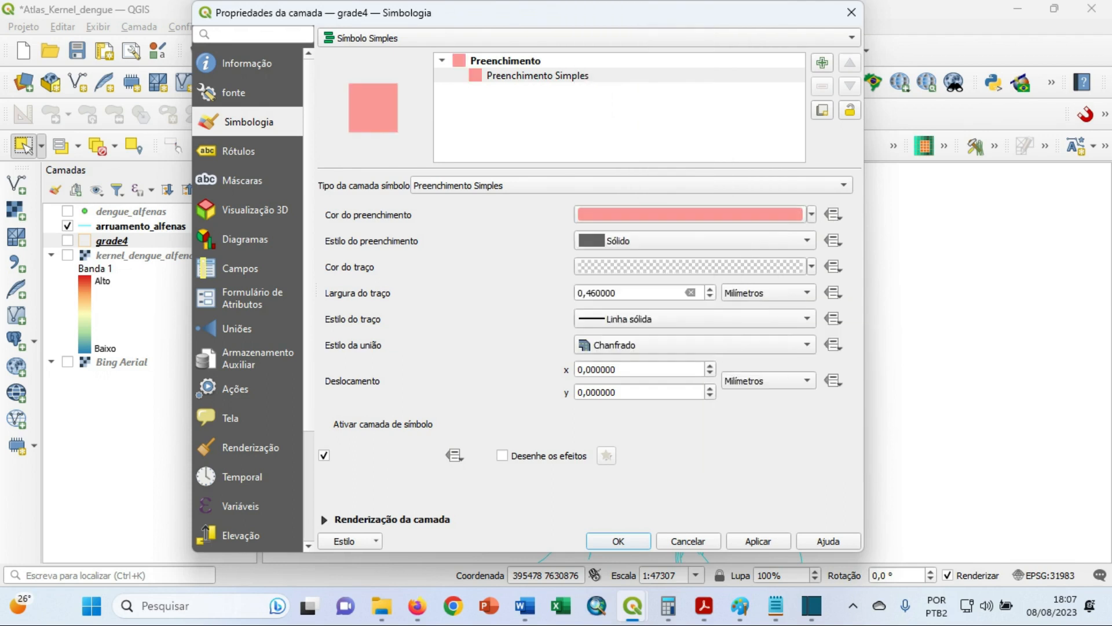
click(767, 539)
click(638, 540)
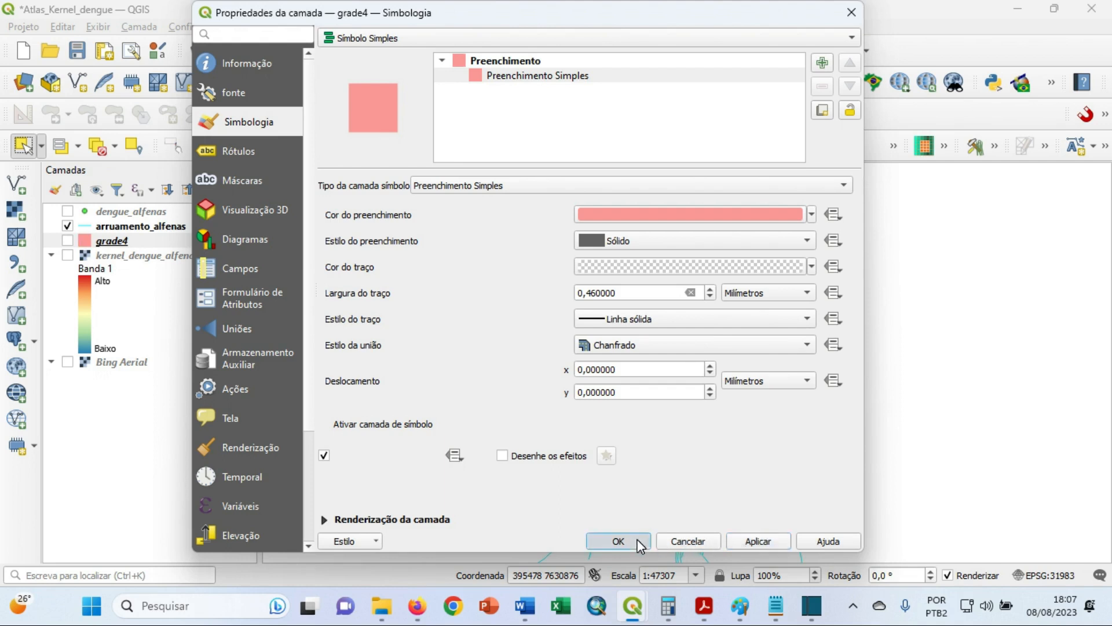
Return to the Kernel_Atlas_Alfenas_MG layout and rename the grade4 legend entry as "Localidade".
mouse_move(632, 610)
click(679, 543)
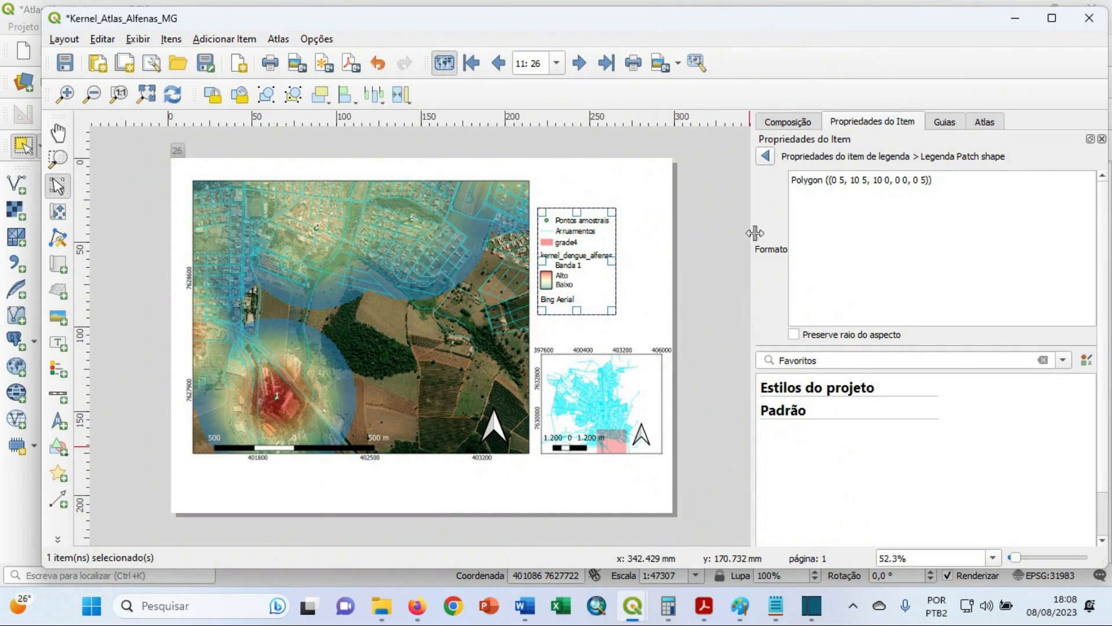
click(767, 155)
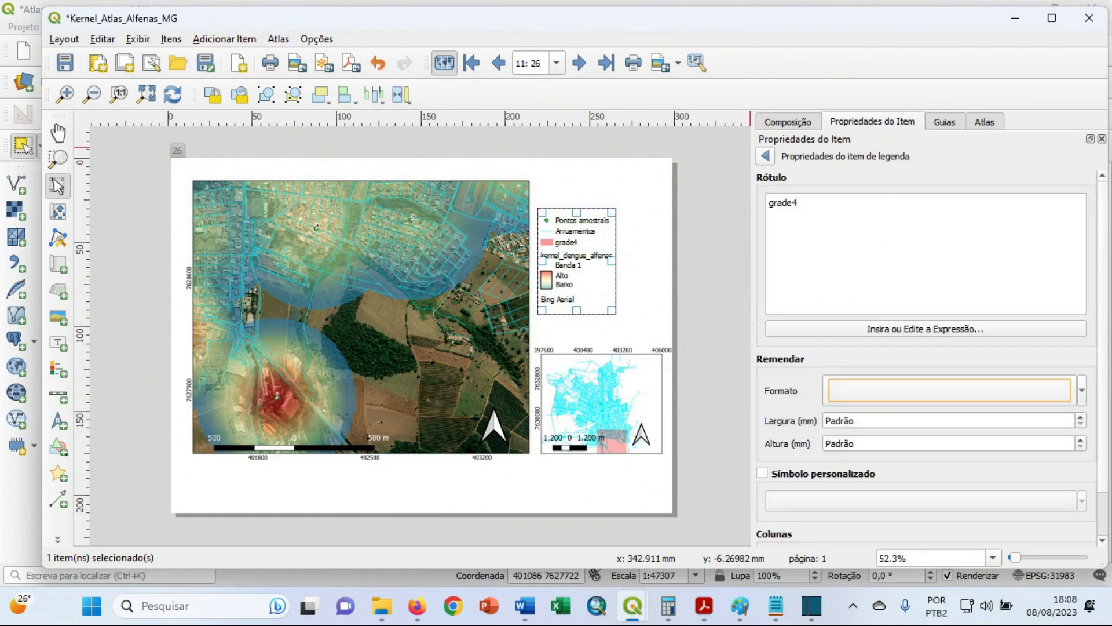
key(BackSpace)
key(BackSpace)
key(BackSpace)
key(BackSpace)
key(BackSpace)
key(BackSpace)
text(Localidad)
click(765, 158)
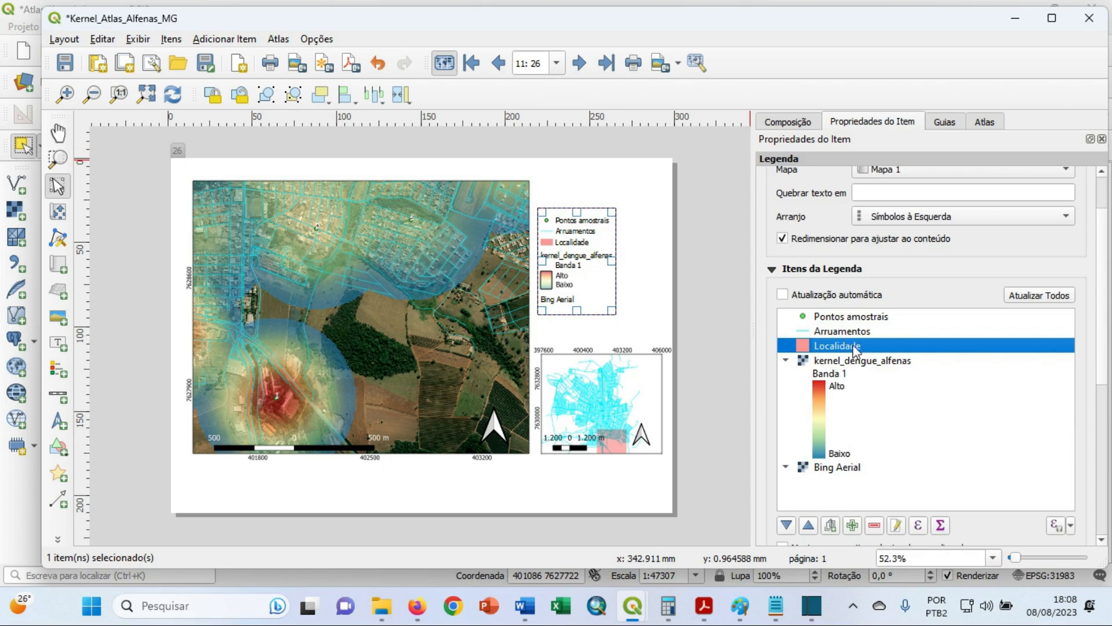
Rename the kernel_dengue_alfenas legend entry as "Concentração de casos".
double_click(883, 363)
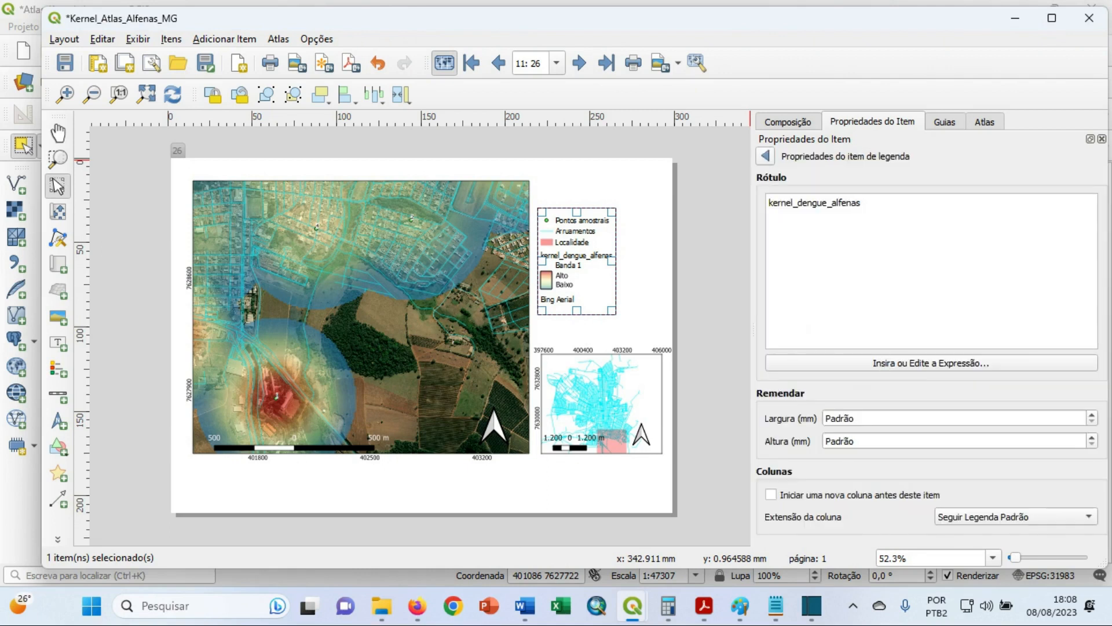
key(ctrl+a)
key(BackSpace)
text(Concentra)
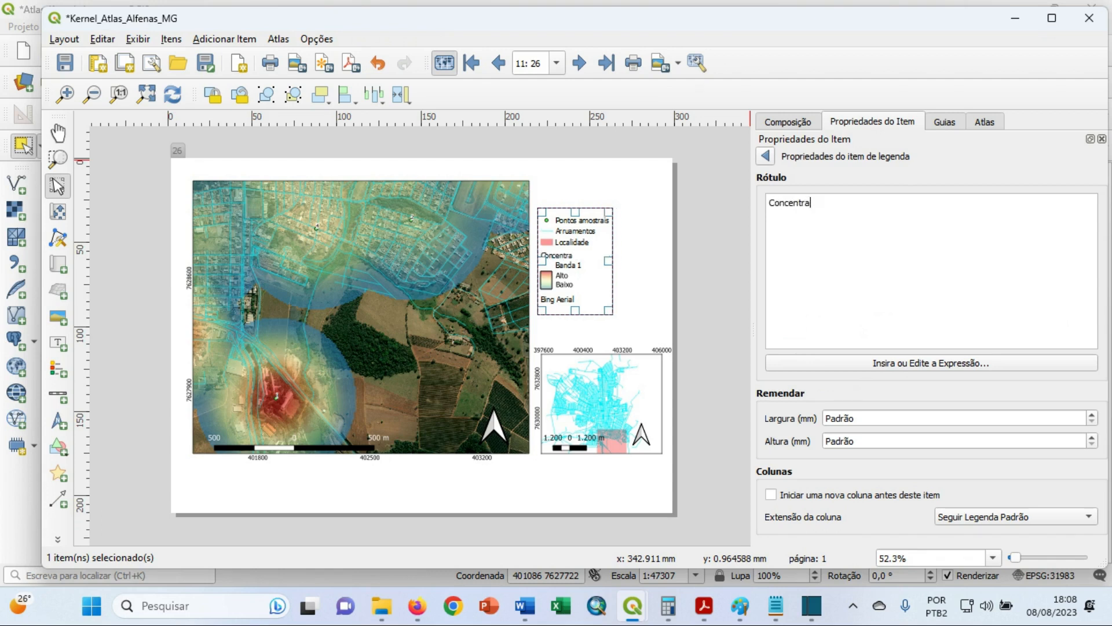
text(ção de casos)
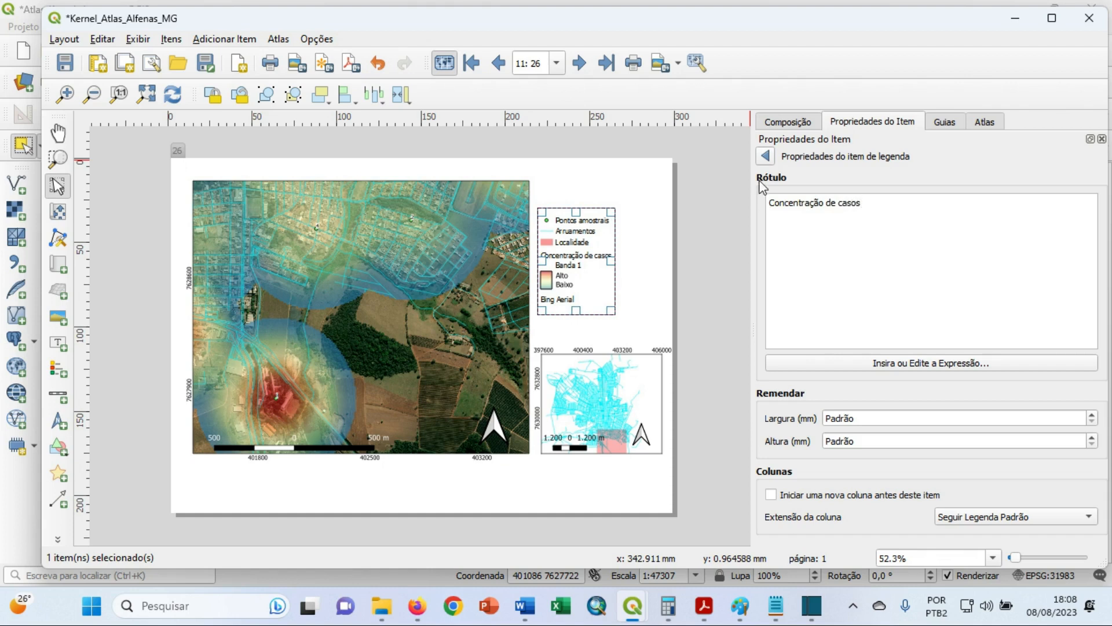
click(765, 155)
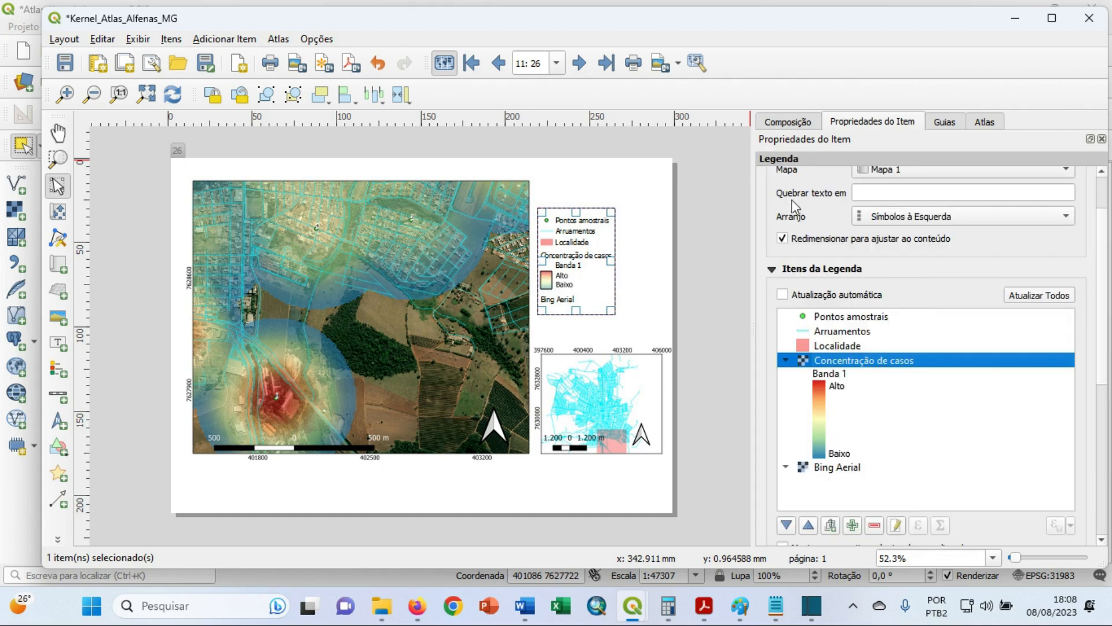
Rename the Banda 1 legend entry as "Valores".
double_click(839, 372)
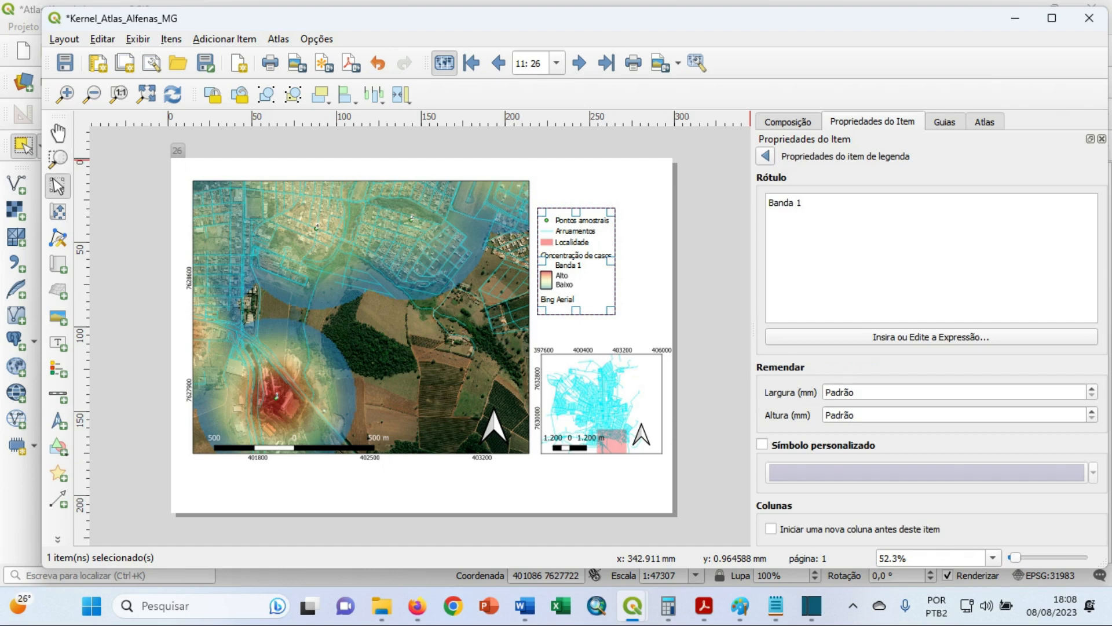
key(BackSpace)
key(BackSpace)
key(BackSpace)
key(BackSpace)
key(BackSpace)
key(BackSpace)
key(BackSpace)
text(Valores)
click(765, 156)
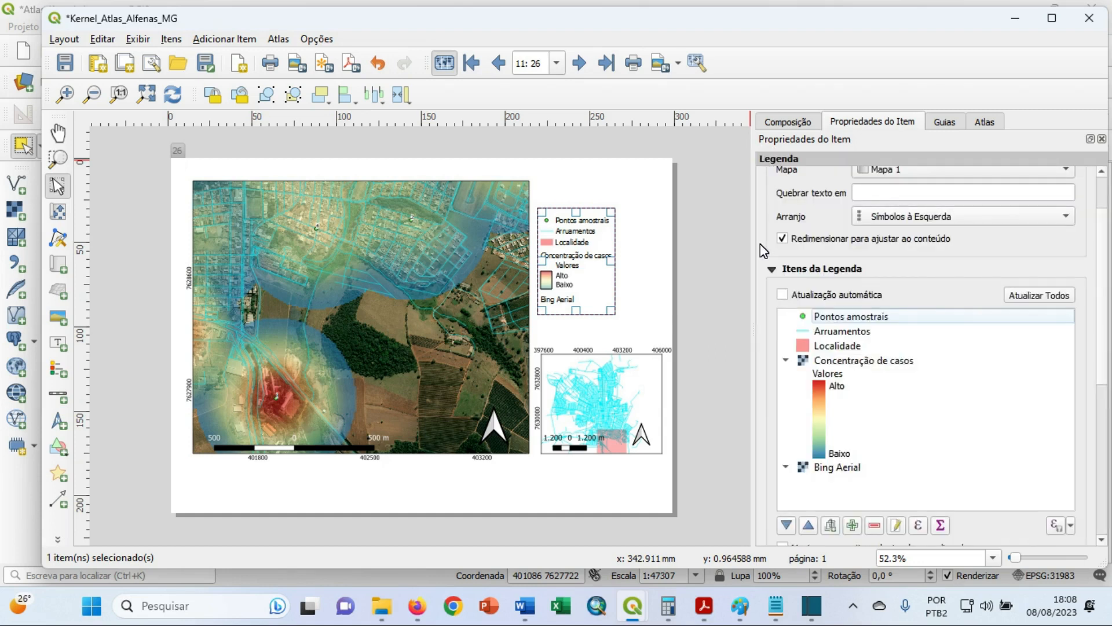
click(841, 377)
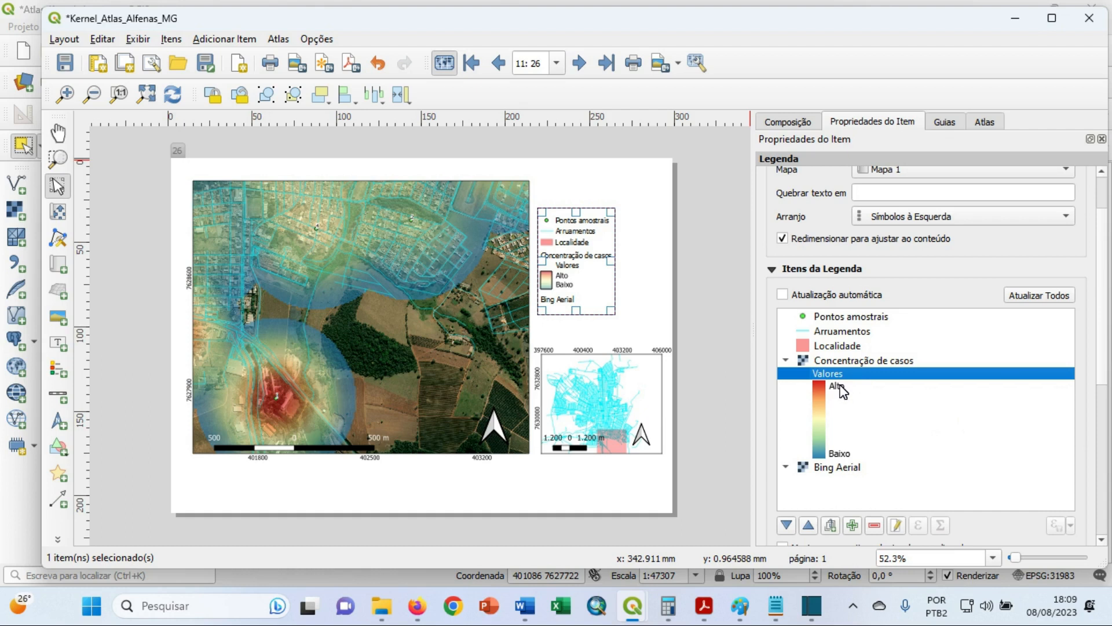
click(841, 389)
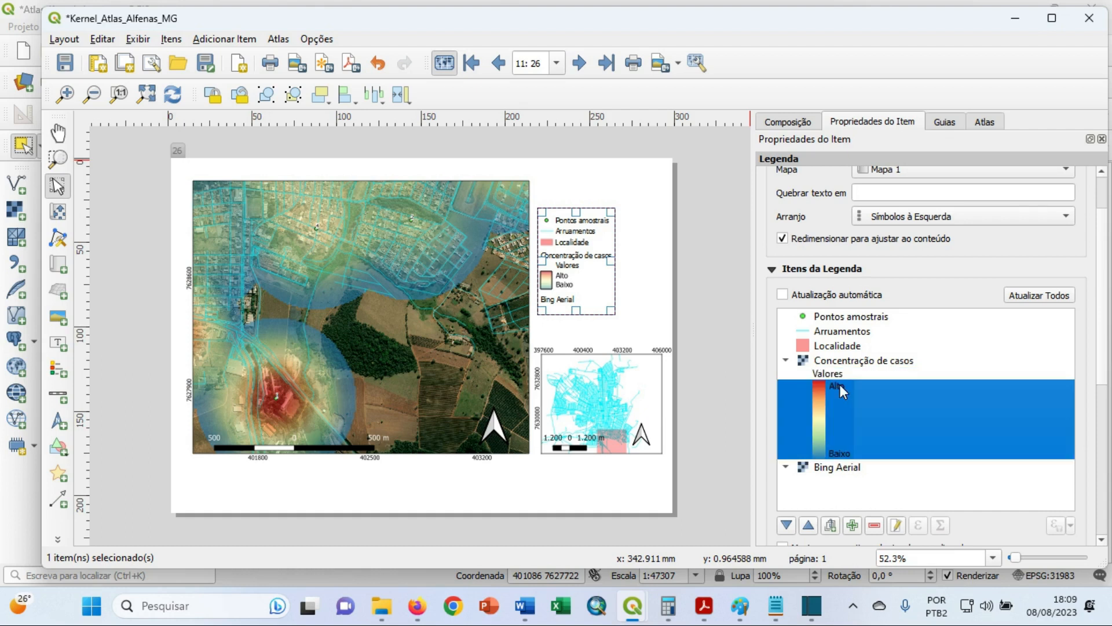
click(838, 374)
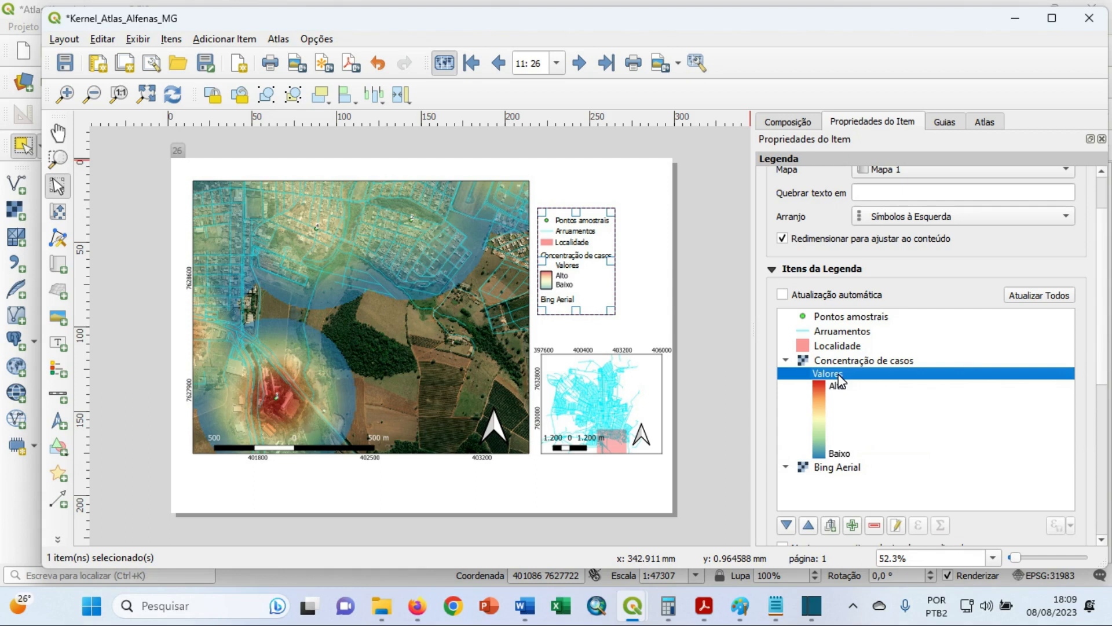
Rename the Bing Aerial legend entry as "Fundo com imagens do Bing Aerial" and deselect the legend.
double_click(854, 469)
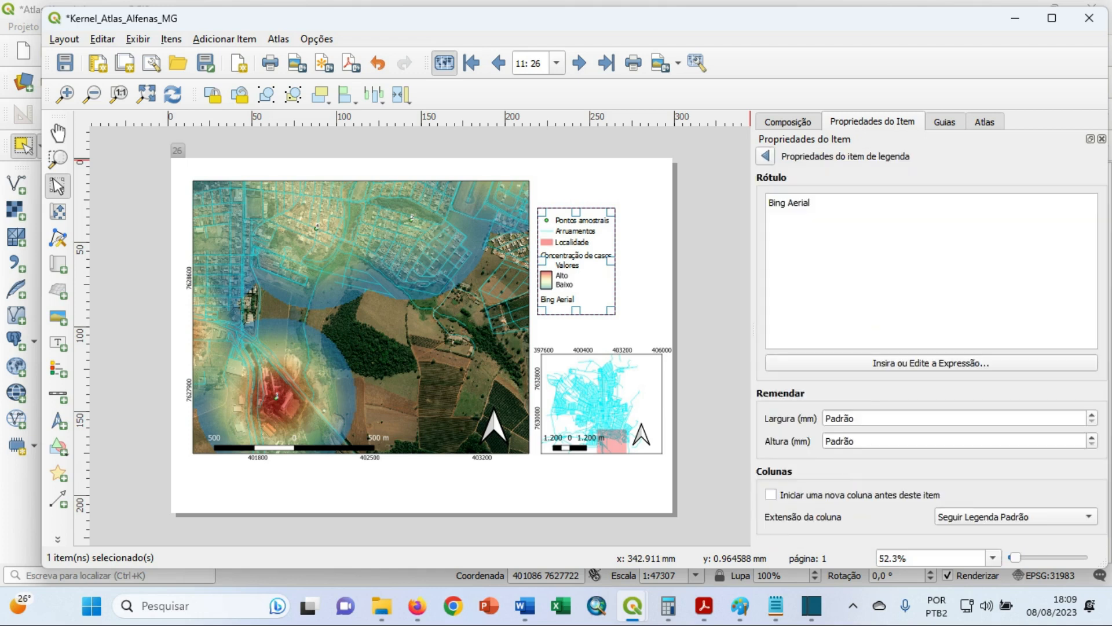
key(BackSpace)
key(BackSpace)
key(BackSpace)
key(BackSpace)
key(BackSpace)
key(BackSpace)
key(BackSpace)
key(BackSpace)
key(BackSpace)
key(BackSpace)
key(BackSpace)
text(Fundo com imagens do Bin)
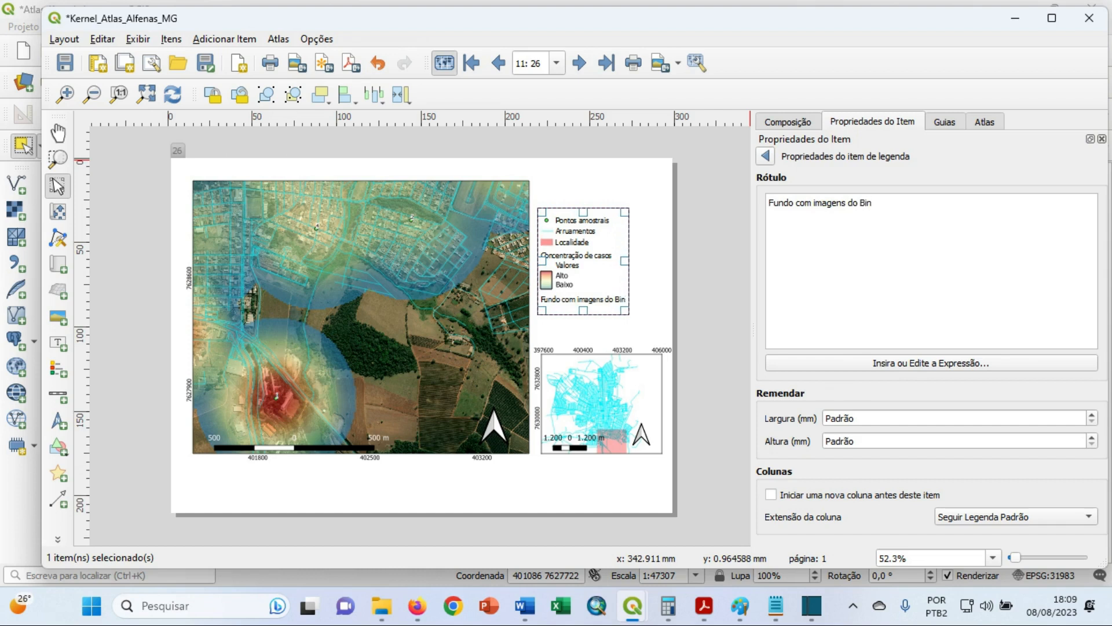
text(g Aero)
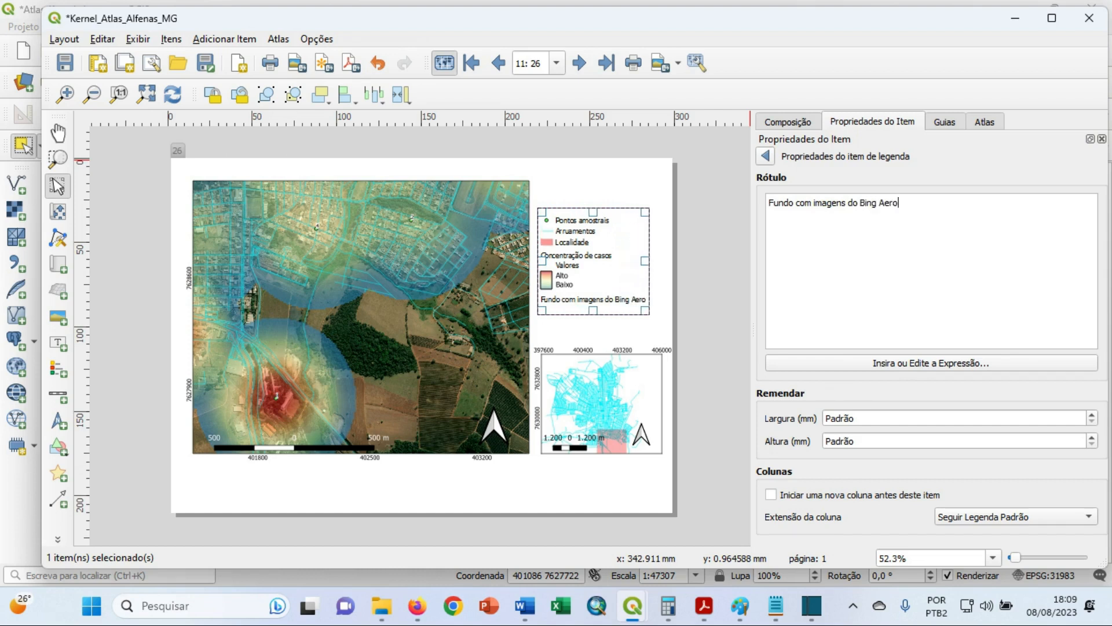
key(BackSpace)
text(ial)
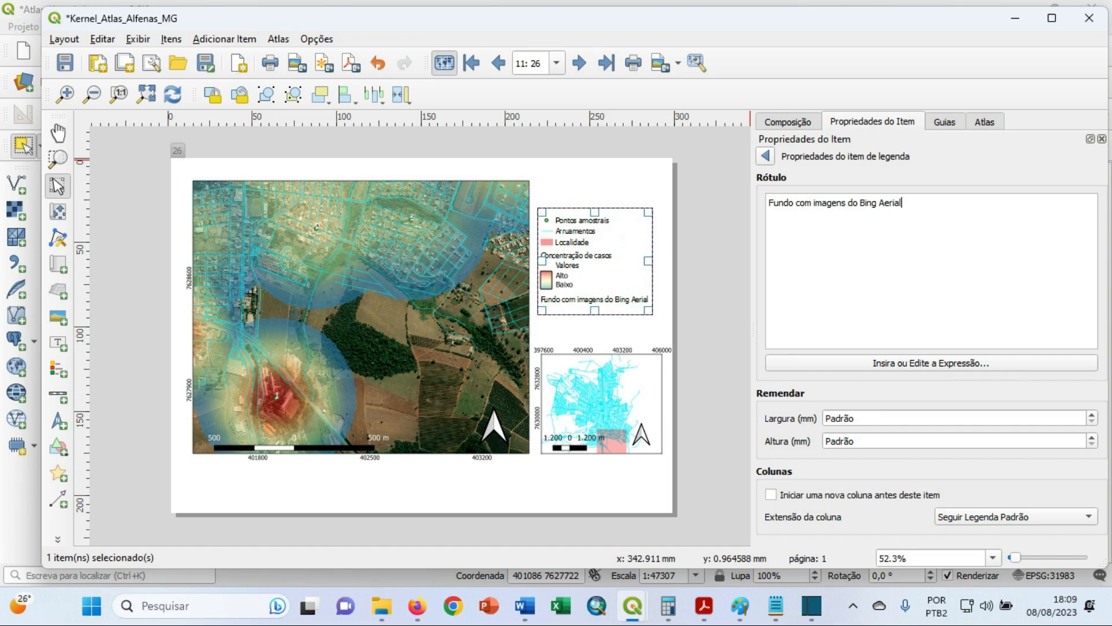
click(765, 156)
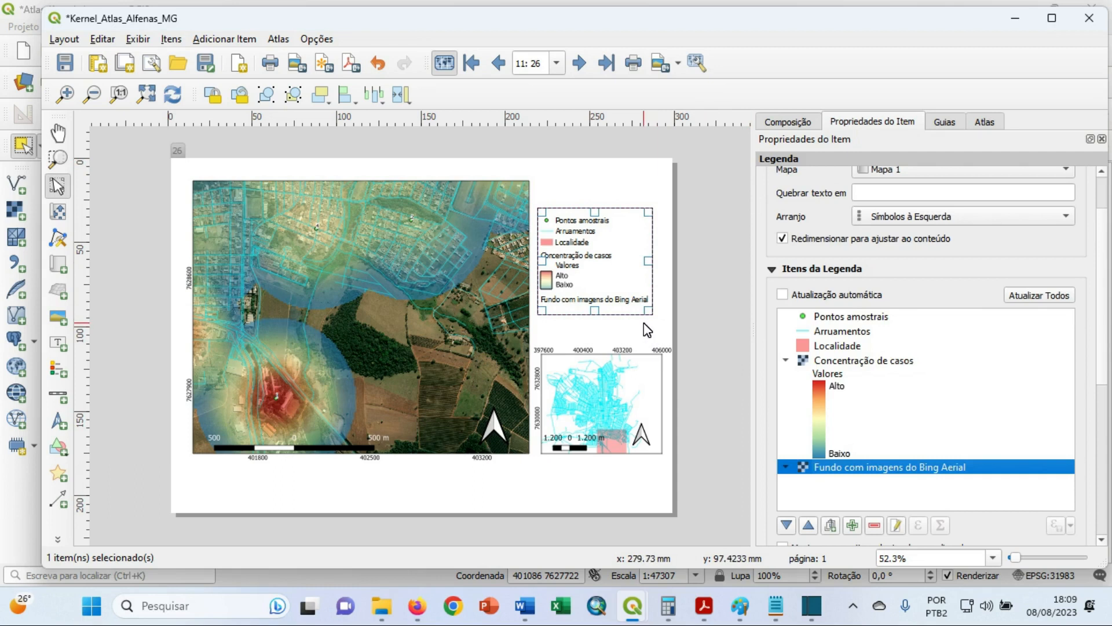
click(610, 324)
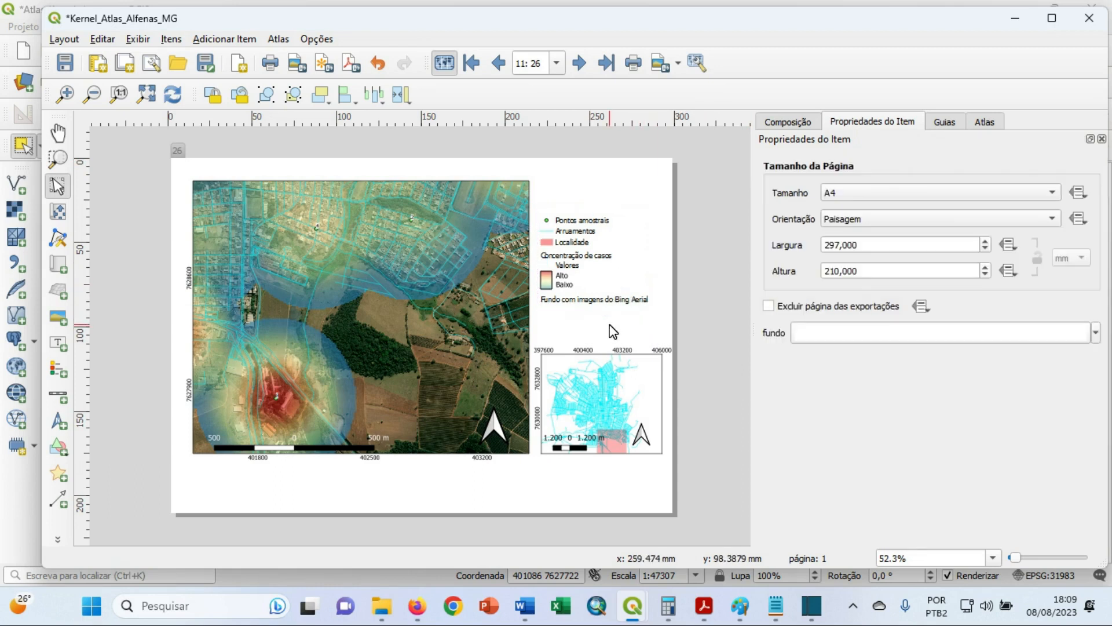
Add a text label in the blank area above the legend with the text "LEGENDA".
click(565, 263)
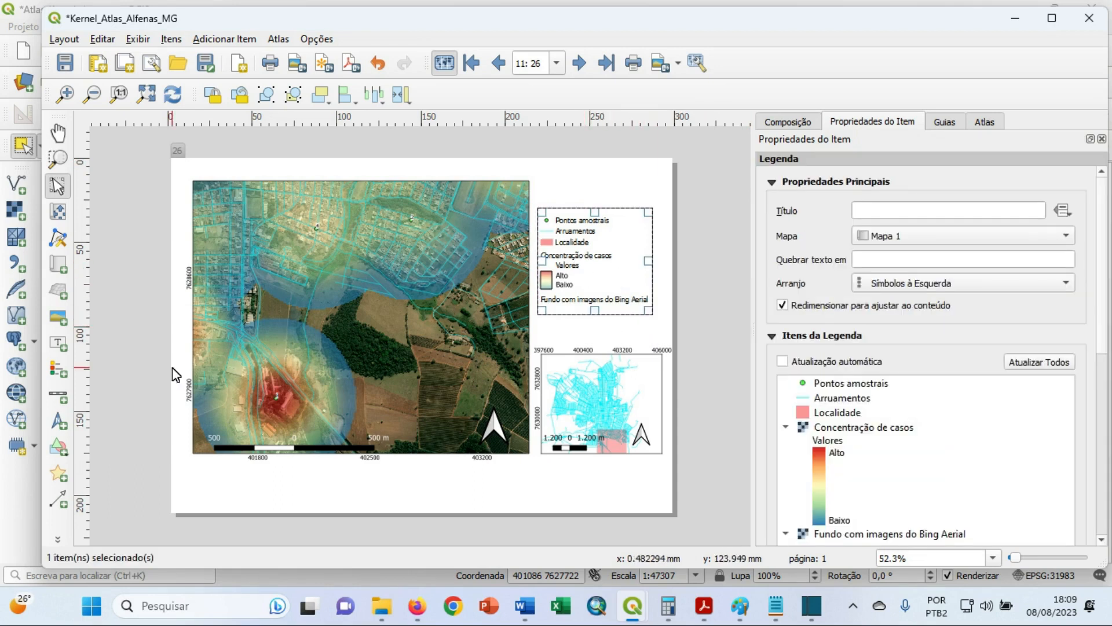
click(58, 344)
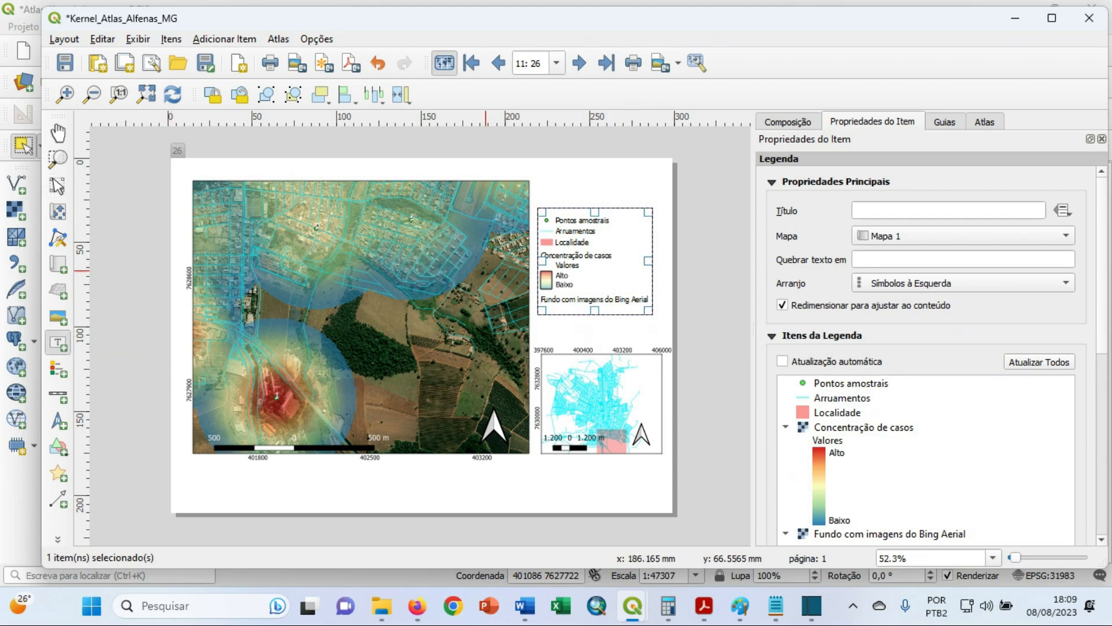
drag(541, 180, 633, 202)
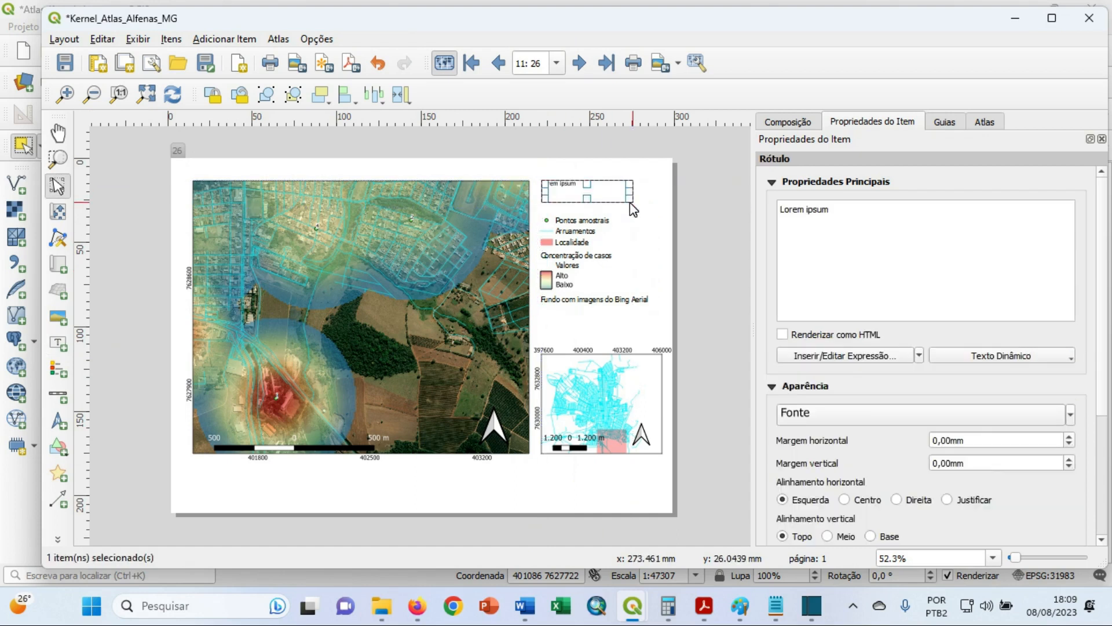
drag(832, 209, 785, 210)
key(BackSpace)
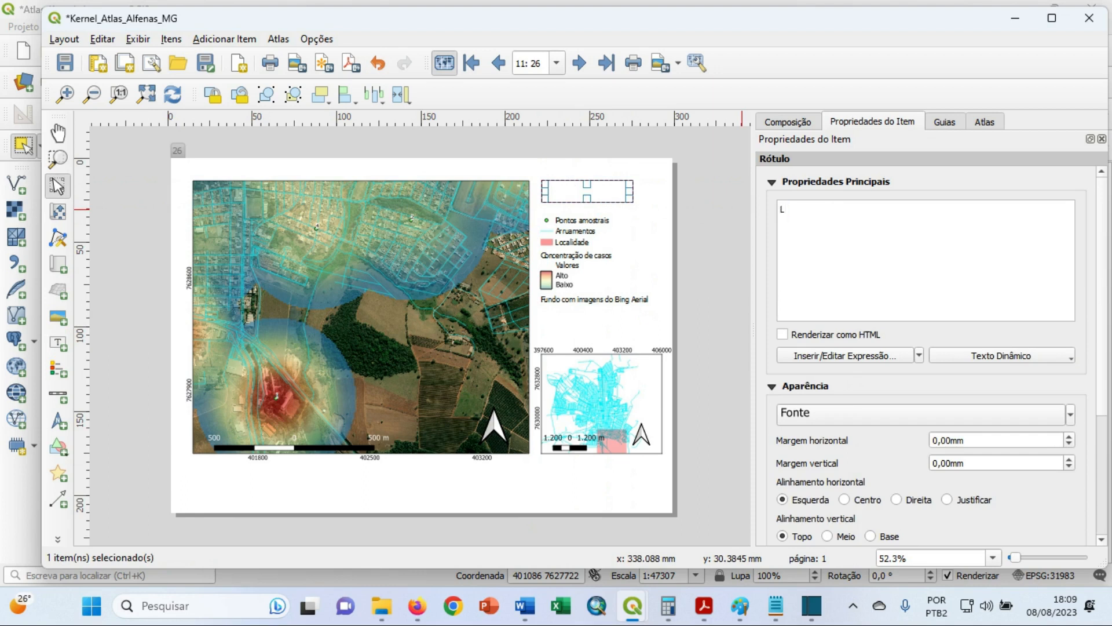
text(EGENDA)
text(L)
Increase the LEGENDA label's font size and move the label down, directly above the first legend entry.
click(1071, 416)
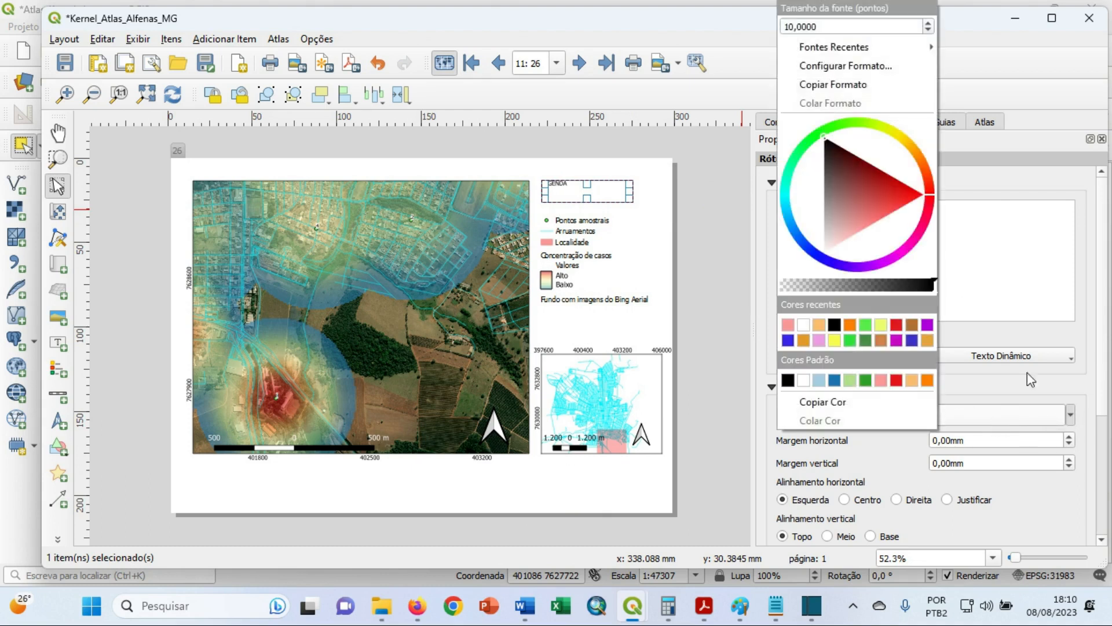
click(929, 22)
click(929, 22)
click(929, 22)
click(929, 22)
click(929, 24)
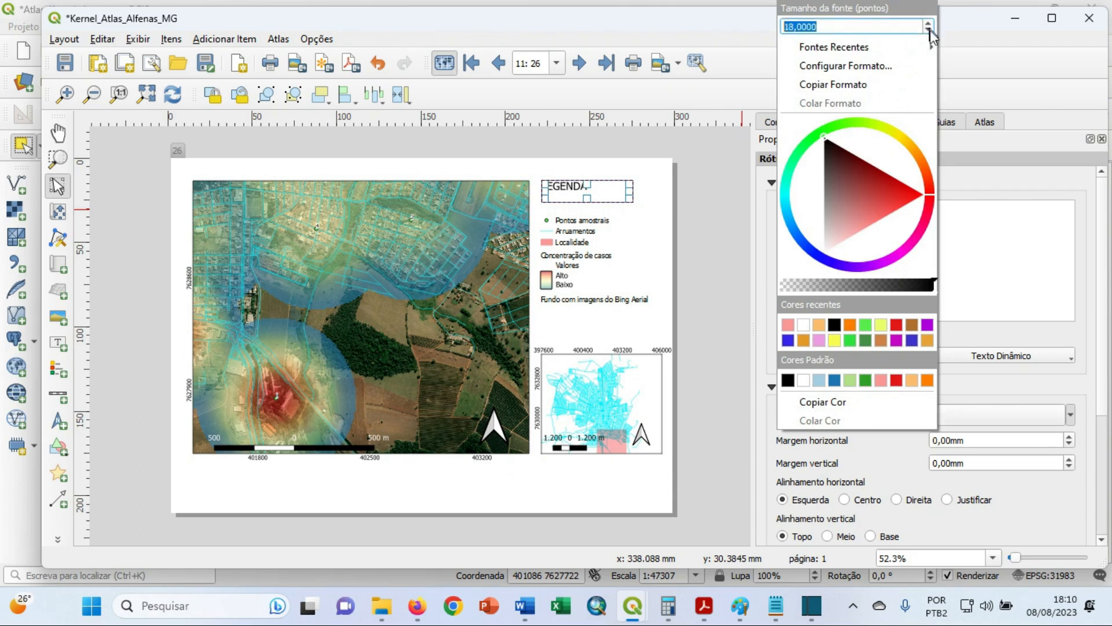
click(929, 30)
click(622, 225)
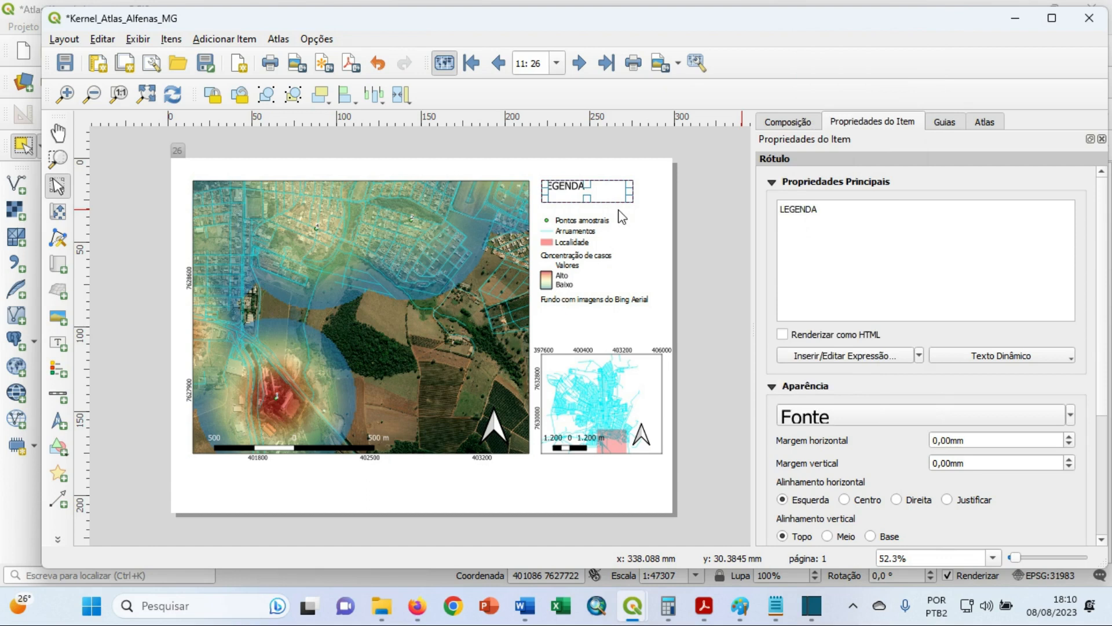
drag(582, 188, 571, 200)
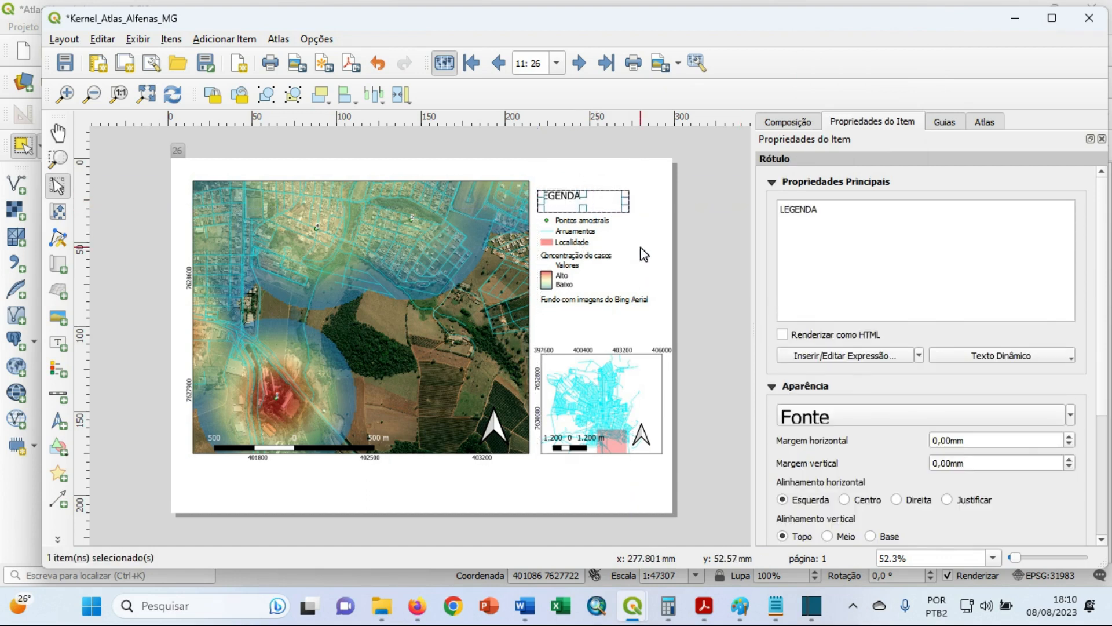
click(643, 255)
click(643, 335)
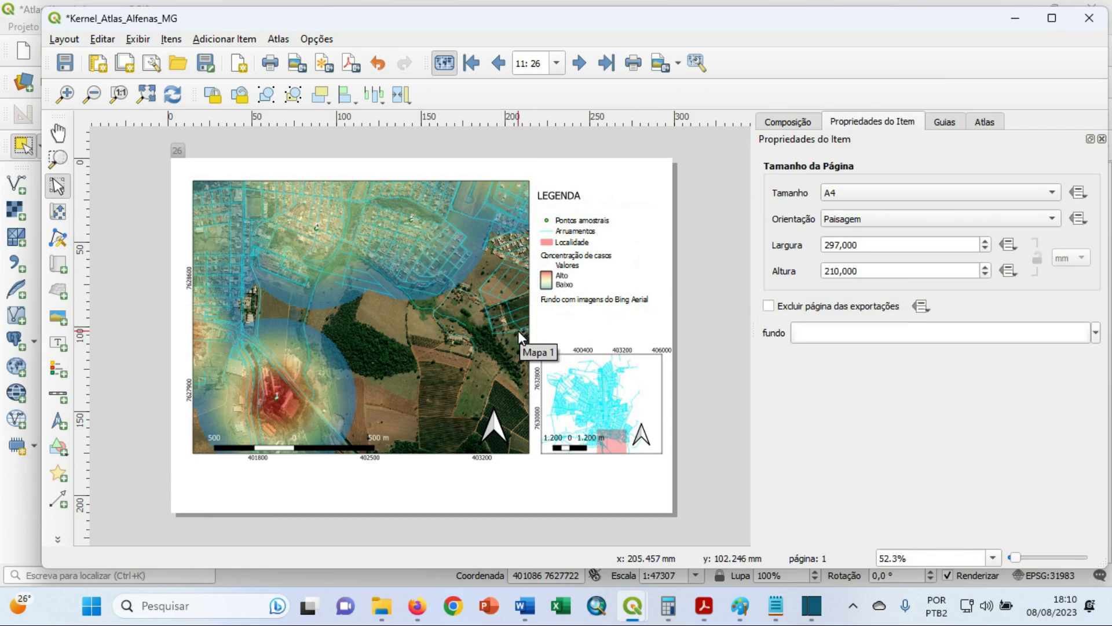
Draw a rectangle that encloses the LEGENDA label and all legend entries, starting level with the main map's upper edge.
click(61, 449)
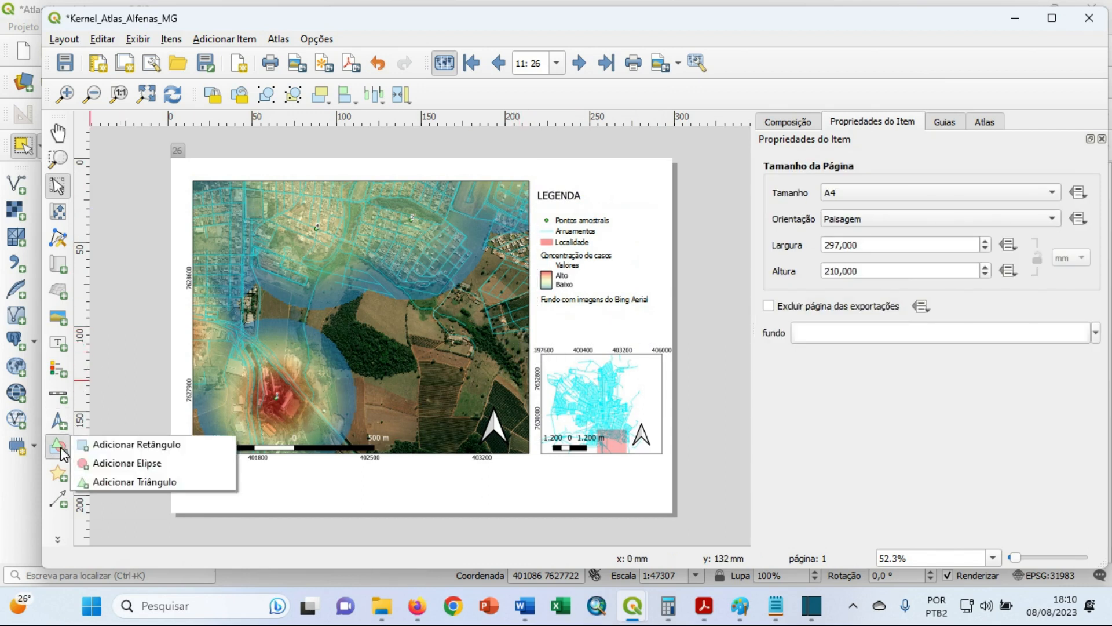
click(130, 445)
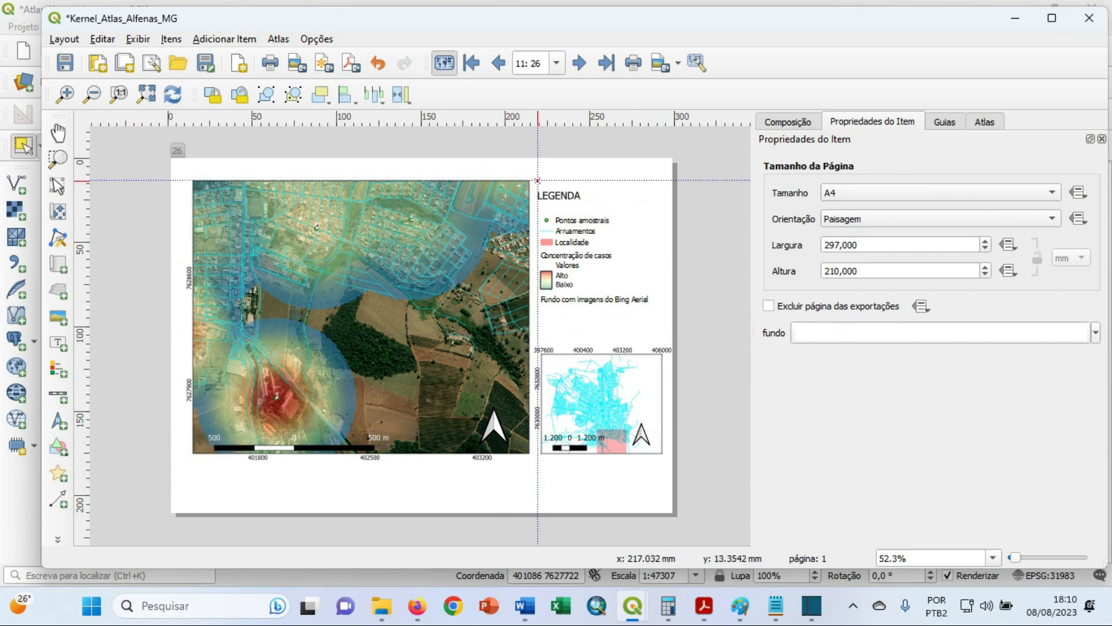
drag(537, 180, 658, 315)
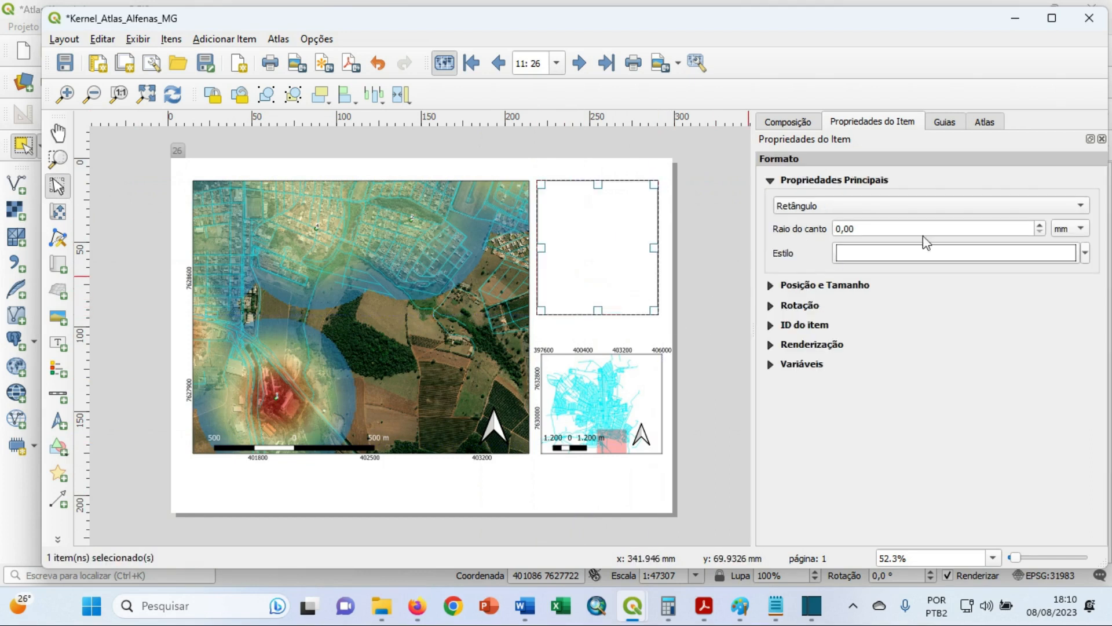
Give the rectangle's simple fill a transparent fill color and deselect the rectangle.
click(1062, 258)
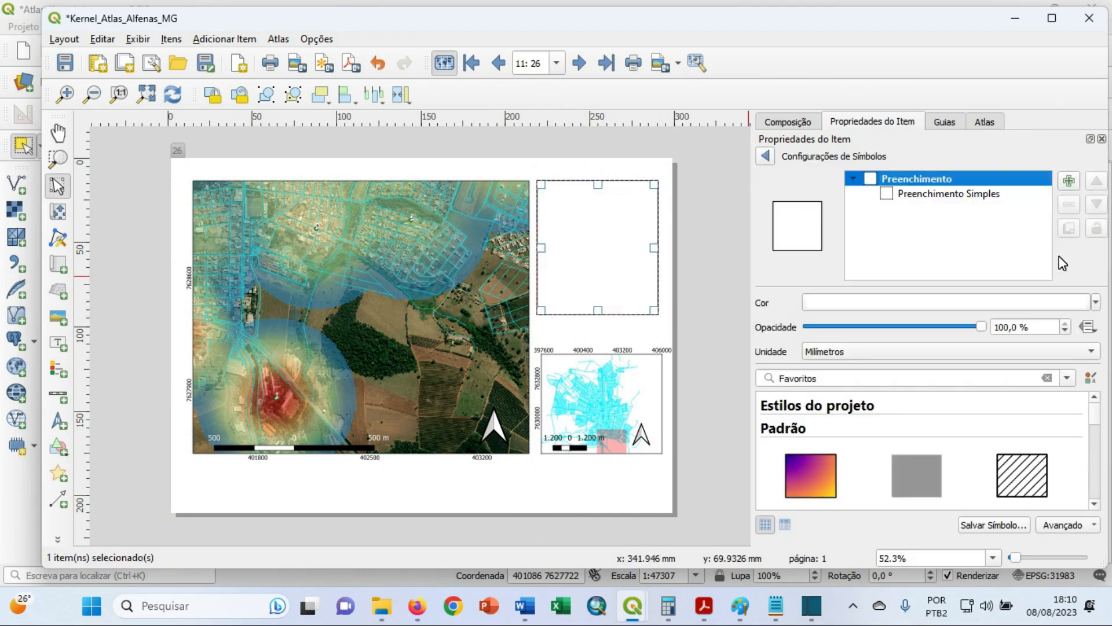
click(970, 194)
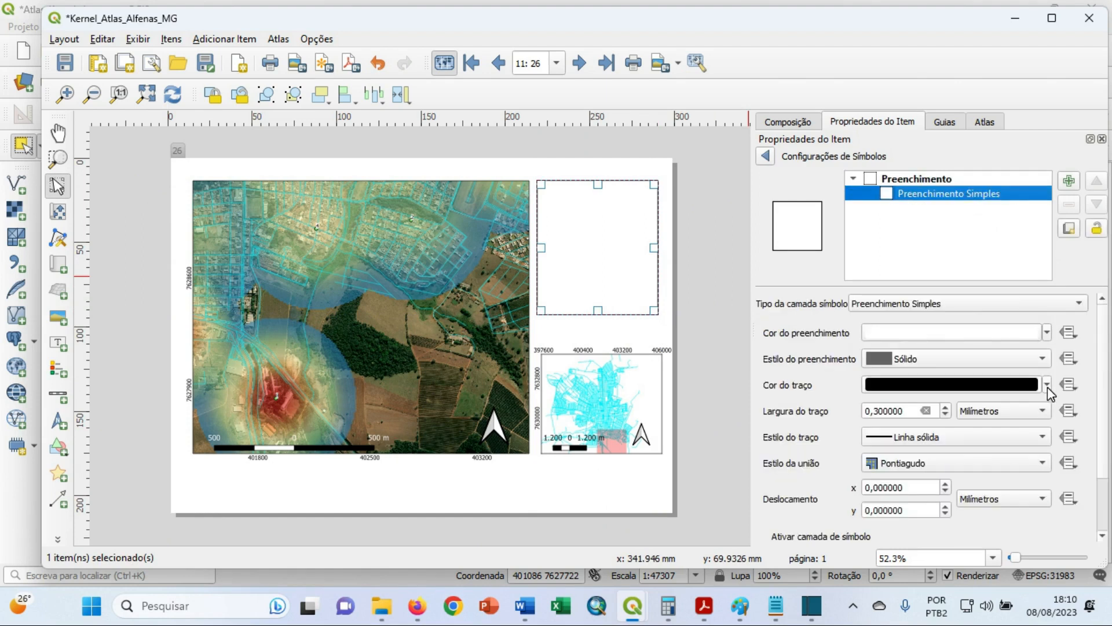
click(1047, 332)
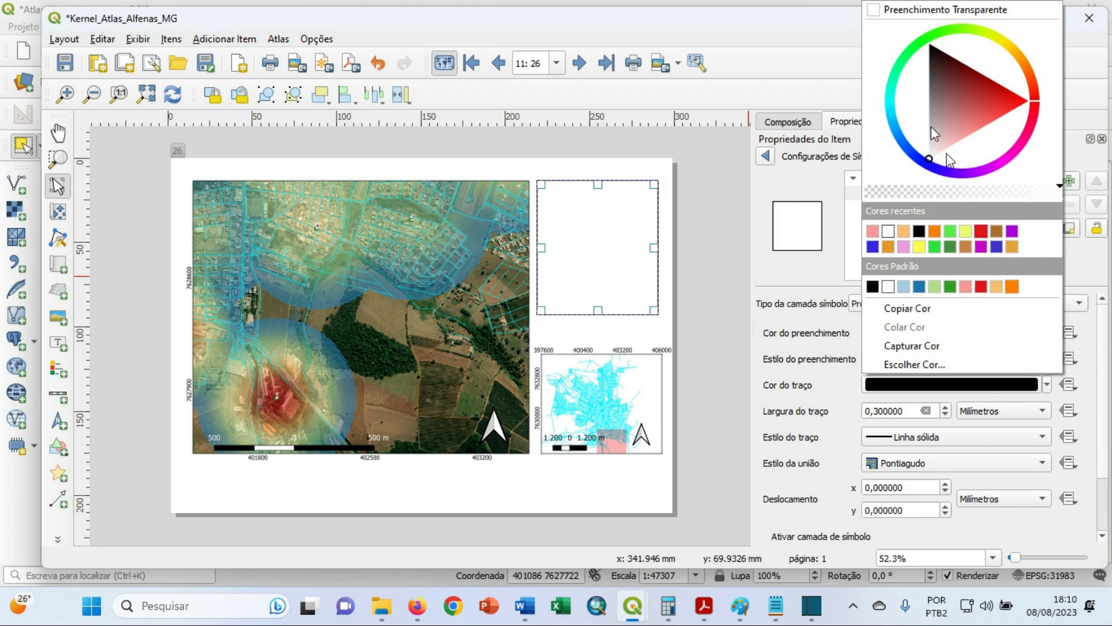
click(942, 10)
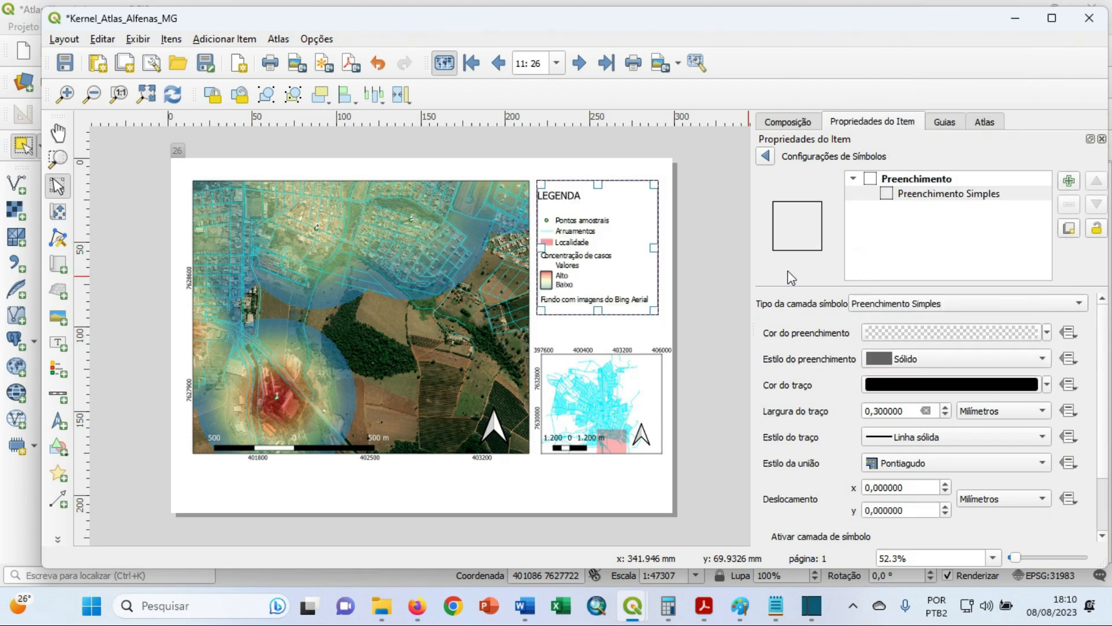
click(529, 492)
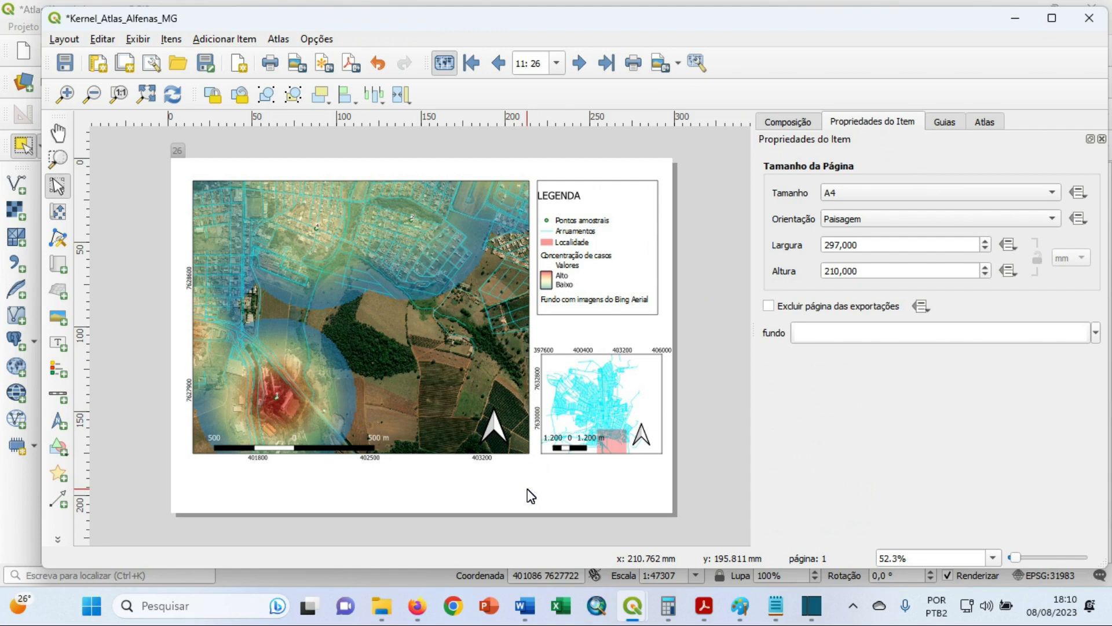
Add a label below the main map reading "Sistema de coordenadas - UTM", "Fonte: IBGE/Bing Maps" and "Elaborado por" plus the author's name, "em 08/08/2023".
click(60, 345)
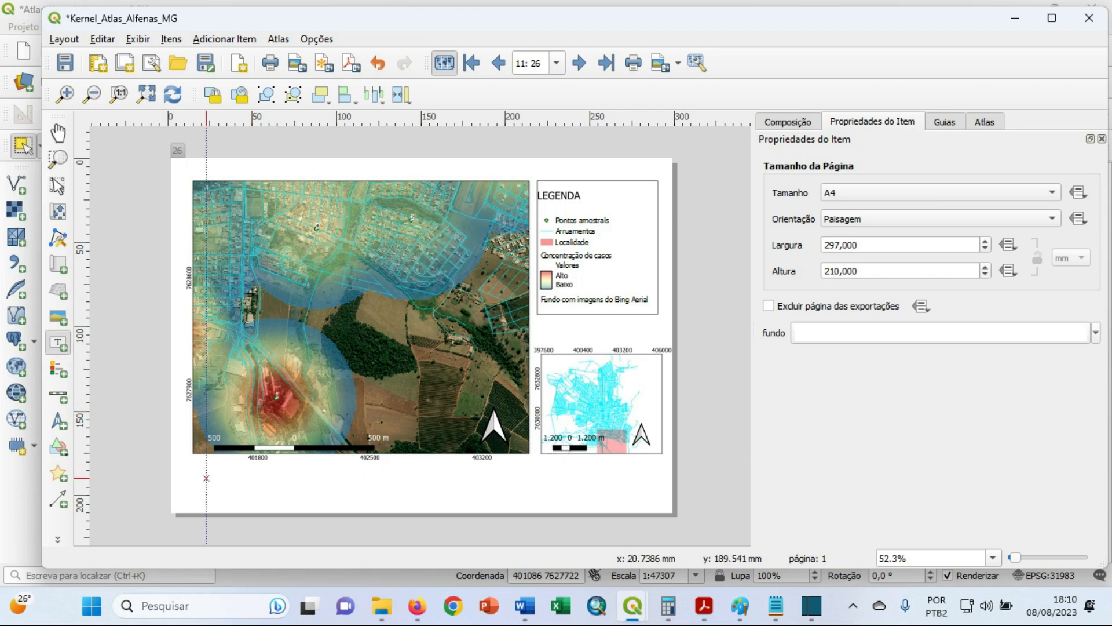
drag(206, 468, 410, 490)
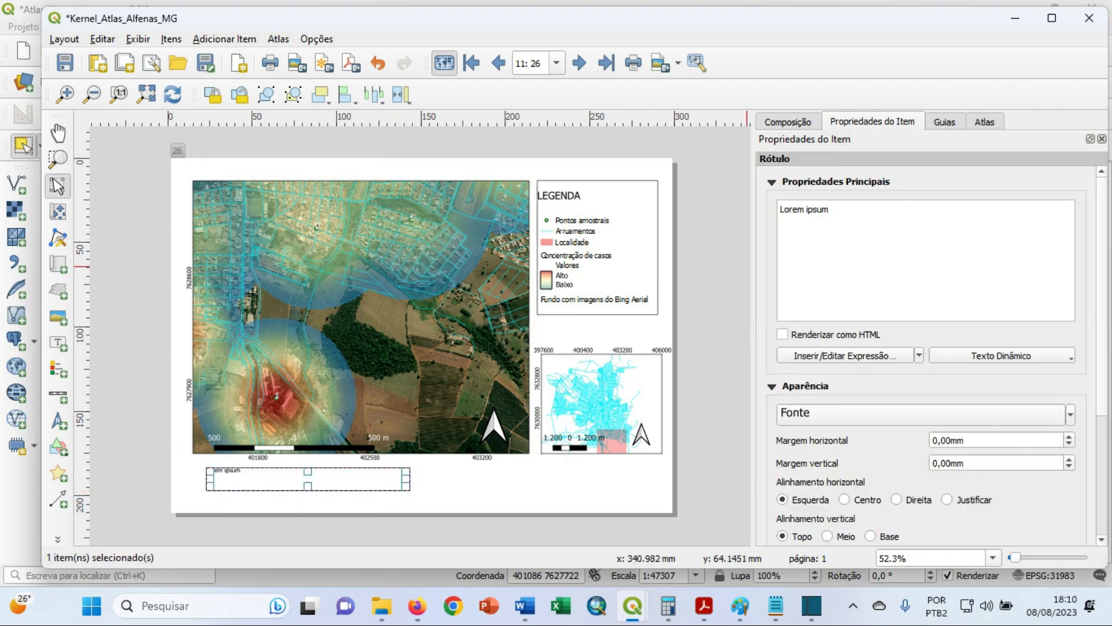
drag(829, 210, 779, 210)
text(Sistema de coordenadas - UTM)
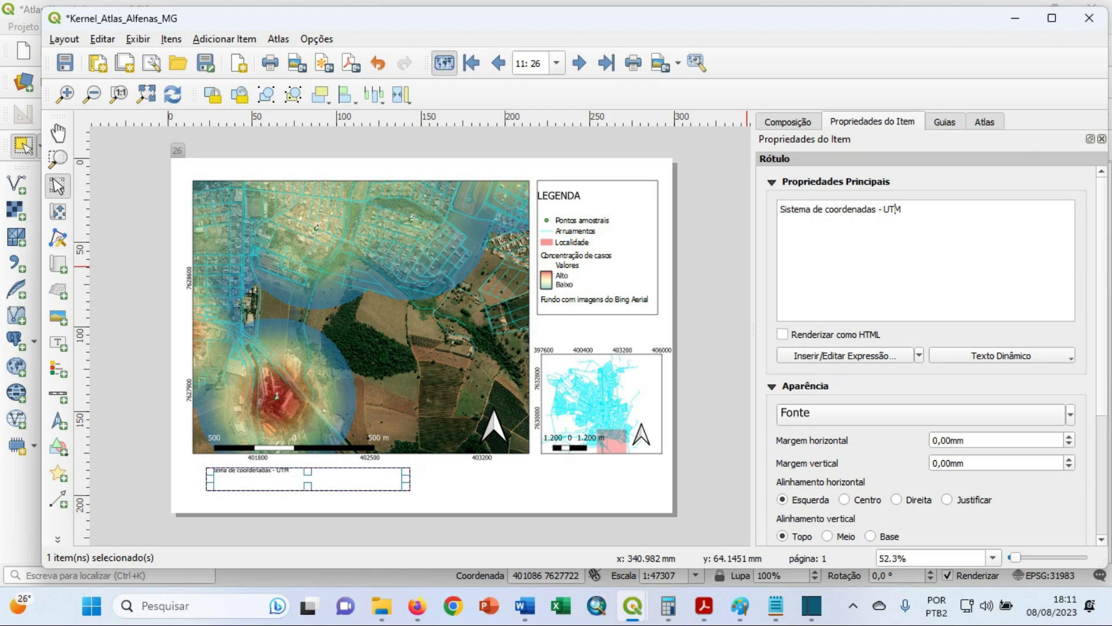
text(Fonte: IBGE/Bing)
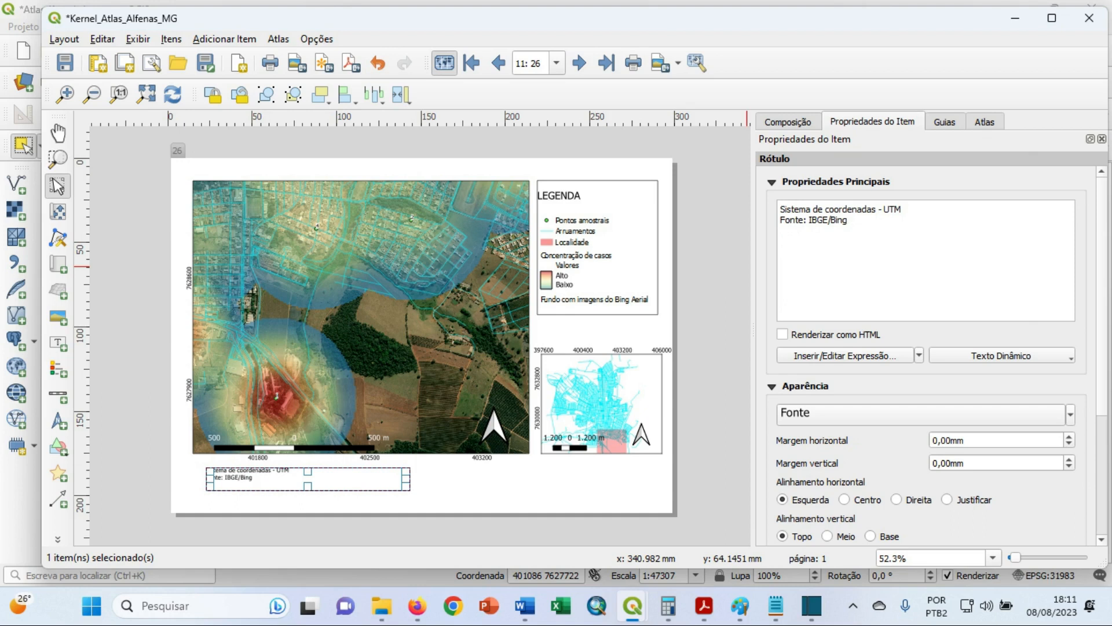
text( Maps)
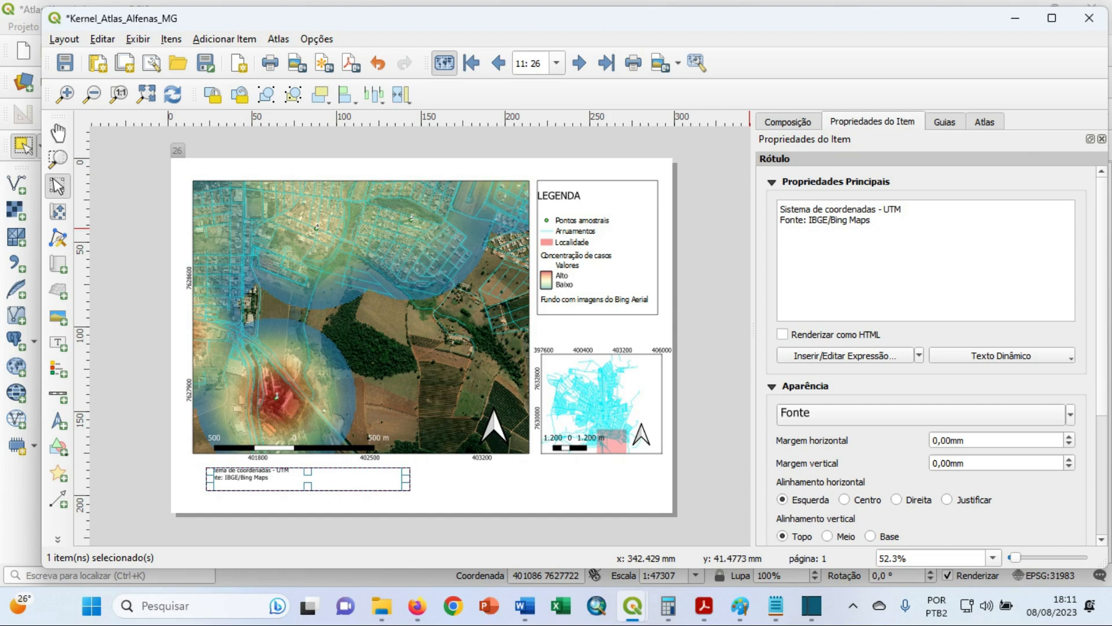
text(Elaborado por PISANI)
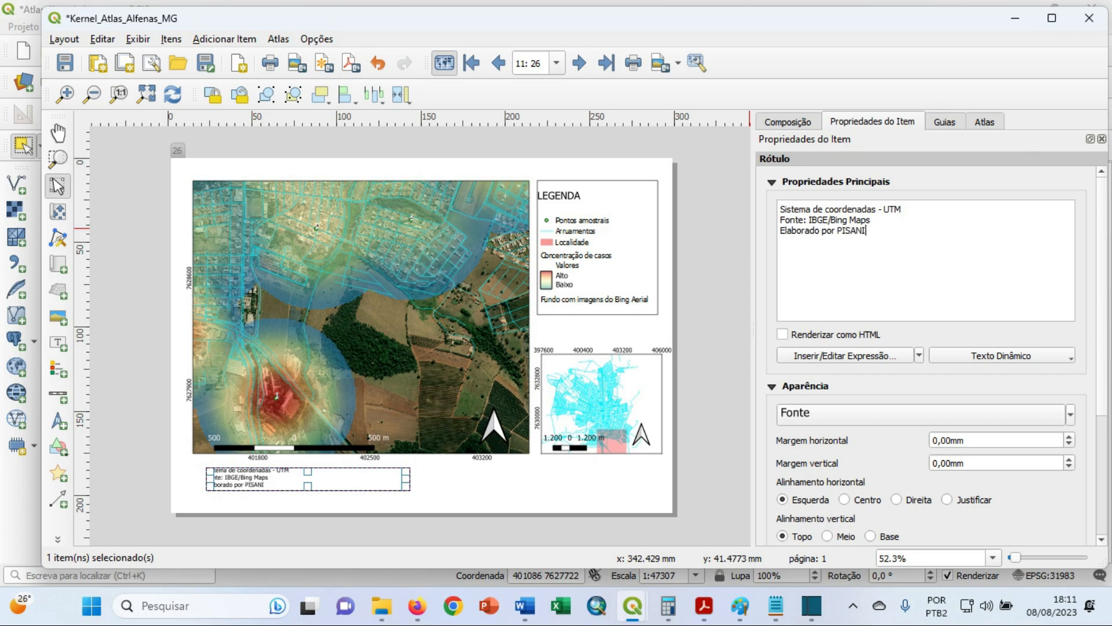
text(, R. J. em)
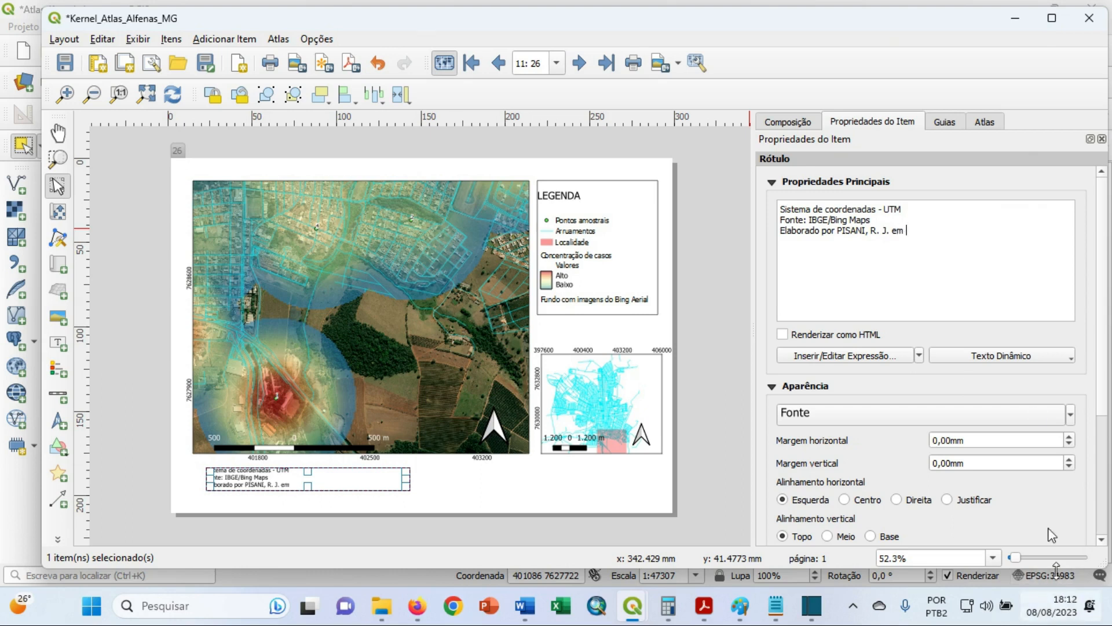
text( 08)
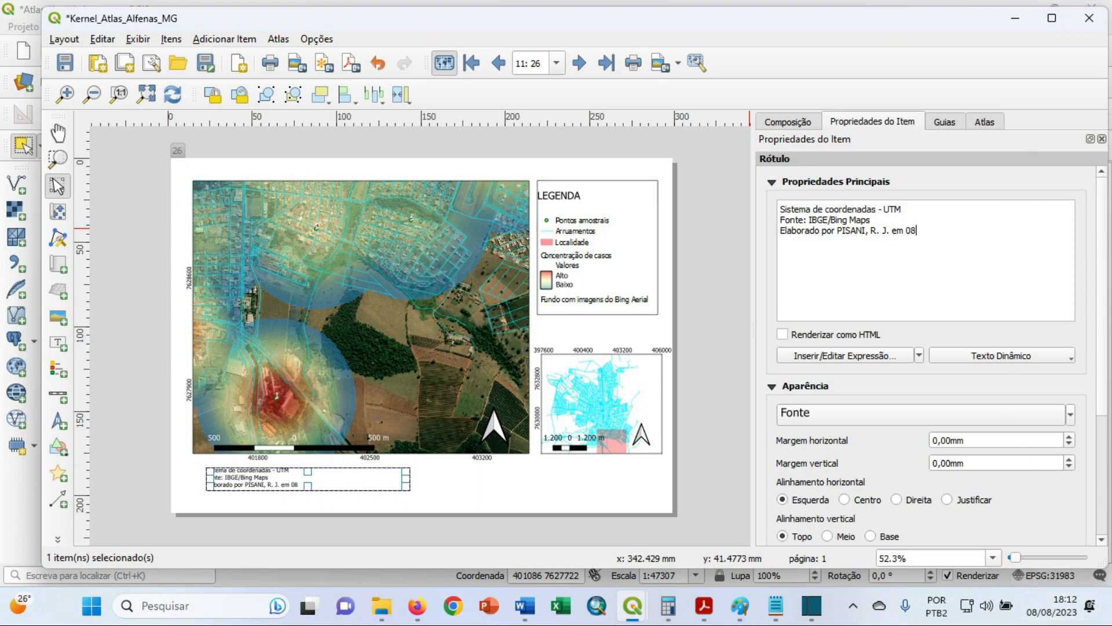
text(/08/2023)
Set the font size of the credits label below the main map to 12 points and deselect the label.
click(1070, 414)
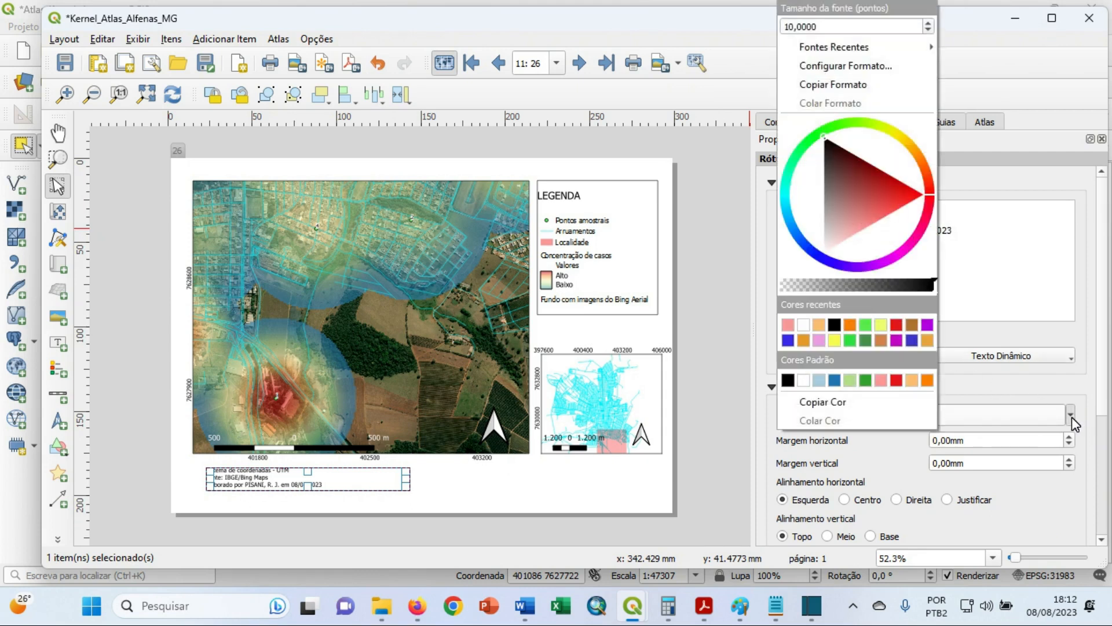
click(928, 24)
click(928, 24)
click(928, 25)
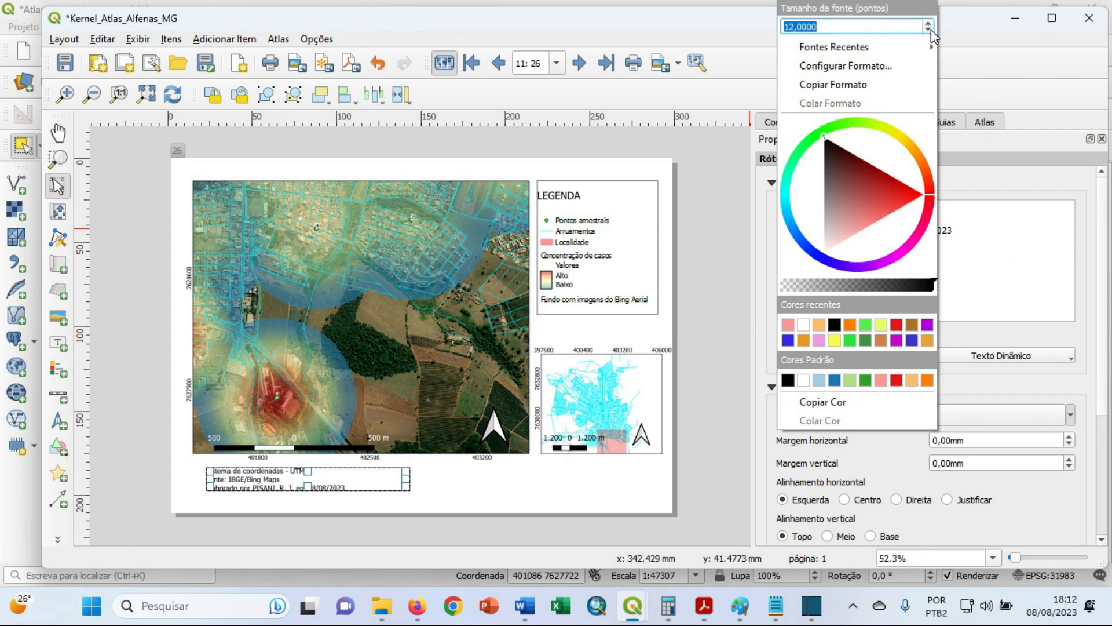
click(928, 29)
click(928, 25)
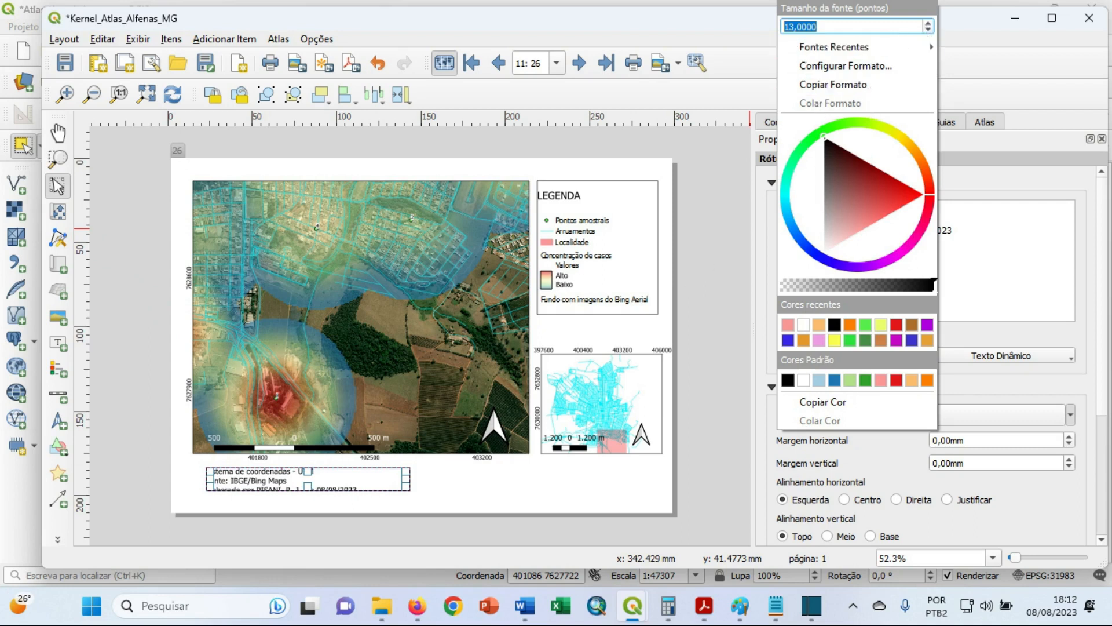
click(929, 31)
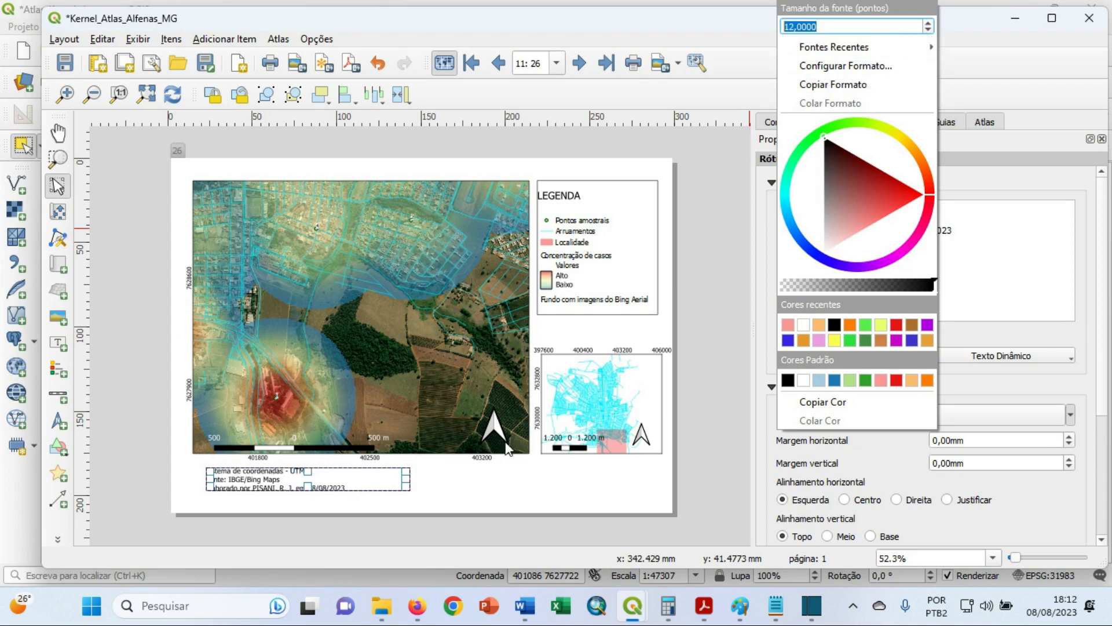
click(489, 488)
click(489, 488)
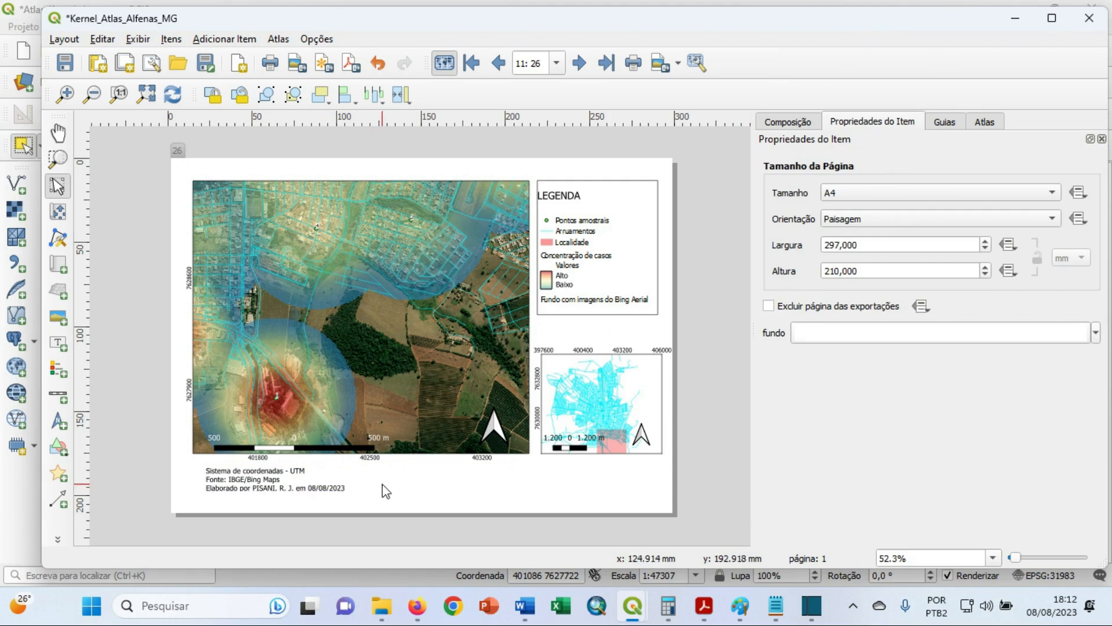
Set the horizontal alignment of the credits label's text to Centro and deselect the label.
click(310, 479)
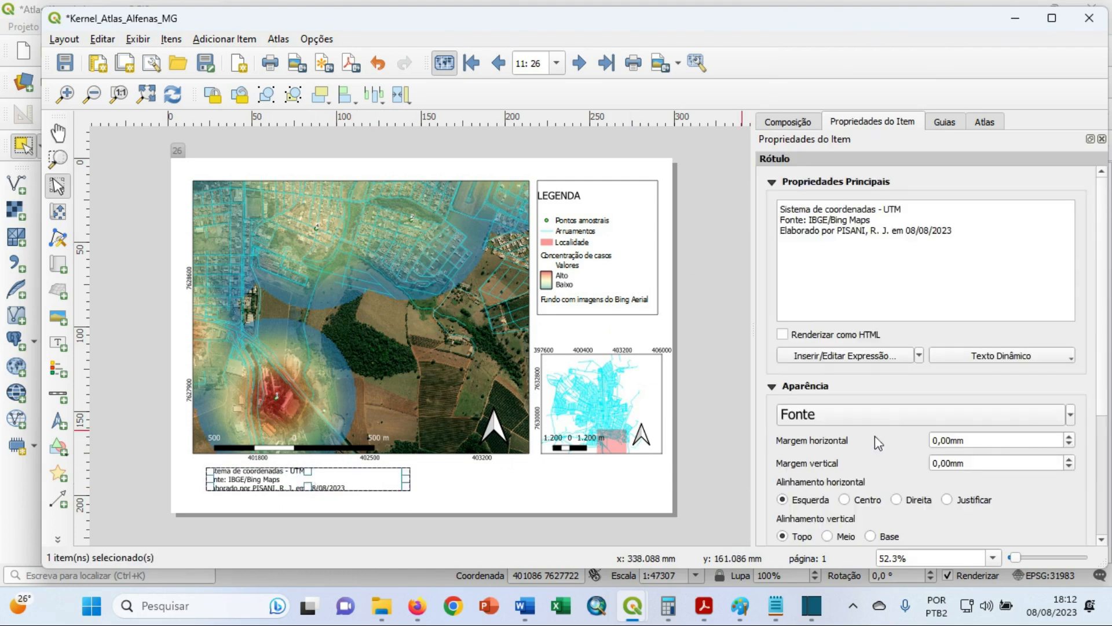
click(846, 499)
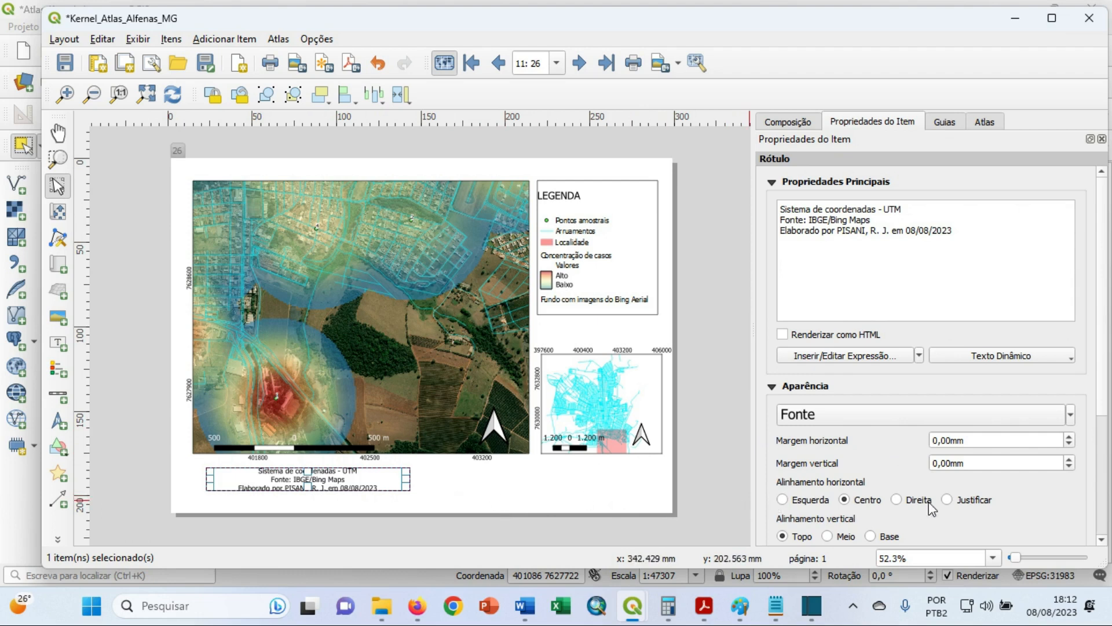
click(955, 497)
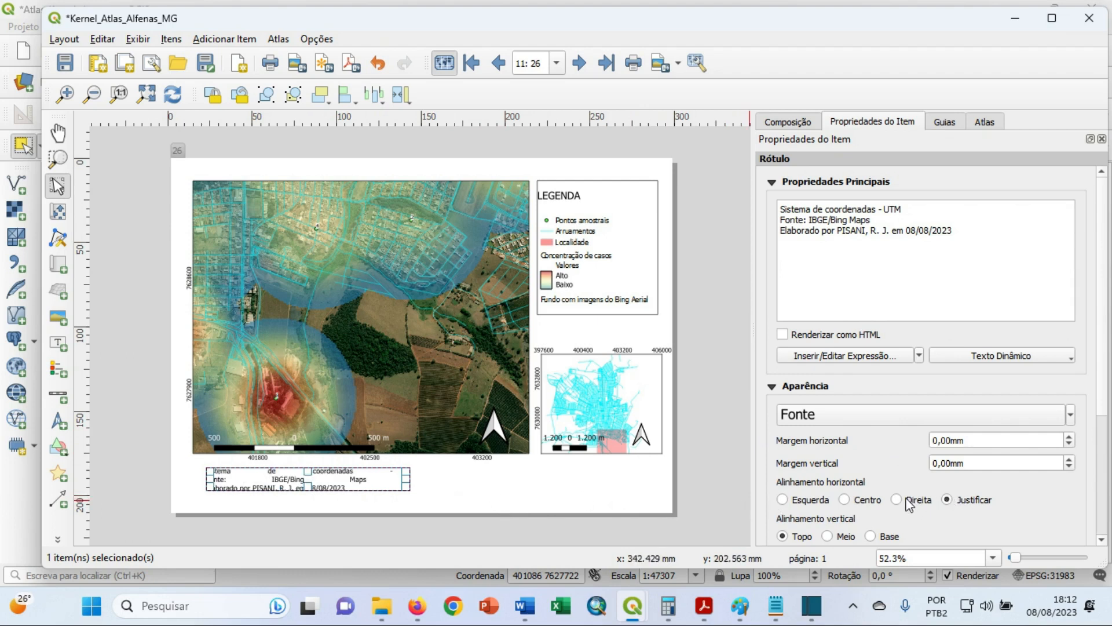
click(846, 499)
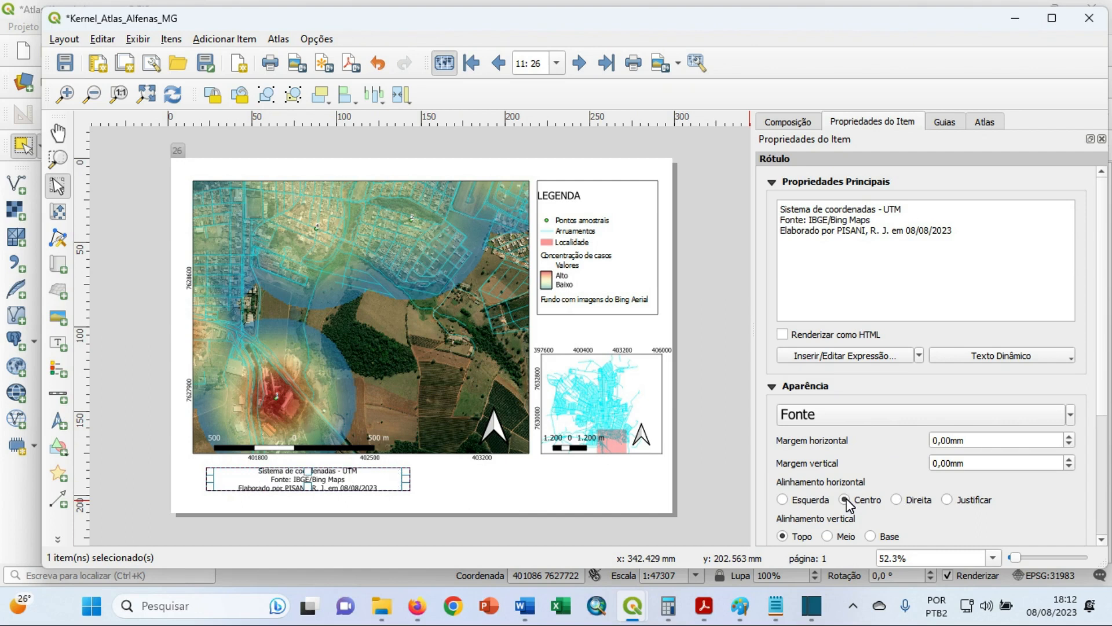
click(426, 489)
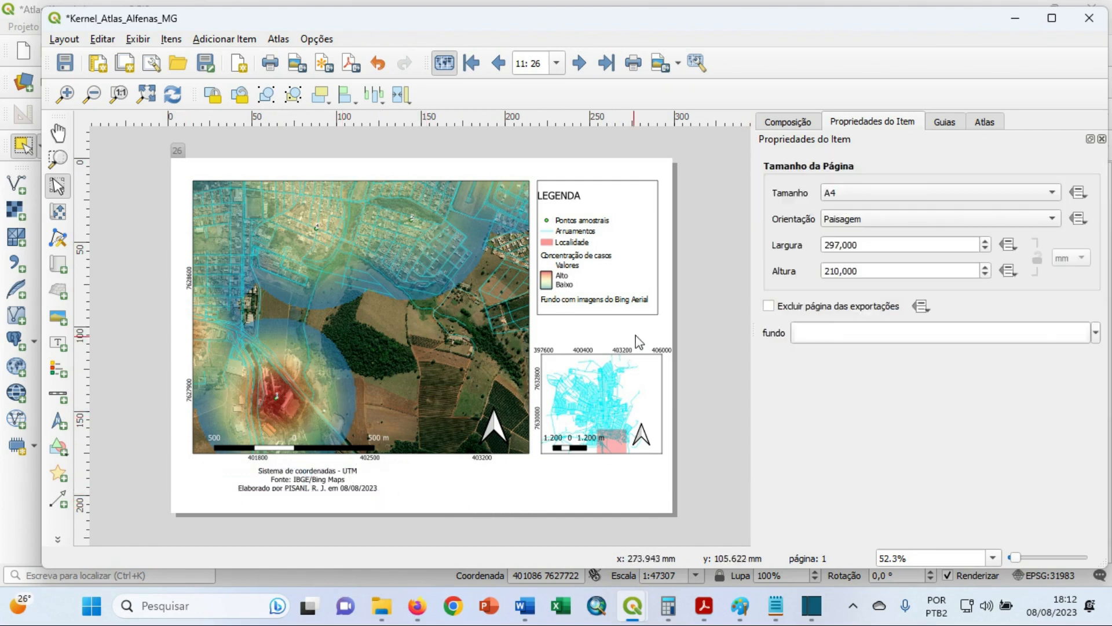
Duplicate the legend's frame rectangle, then move and resize the copy so it encloses the three credits lines below the main map.
click(655, 315)
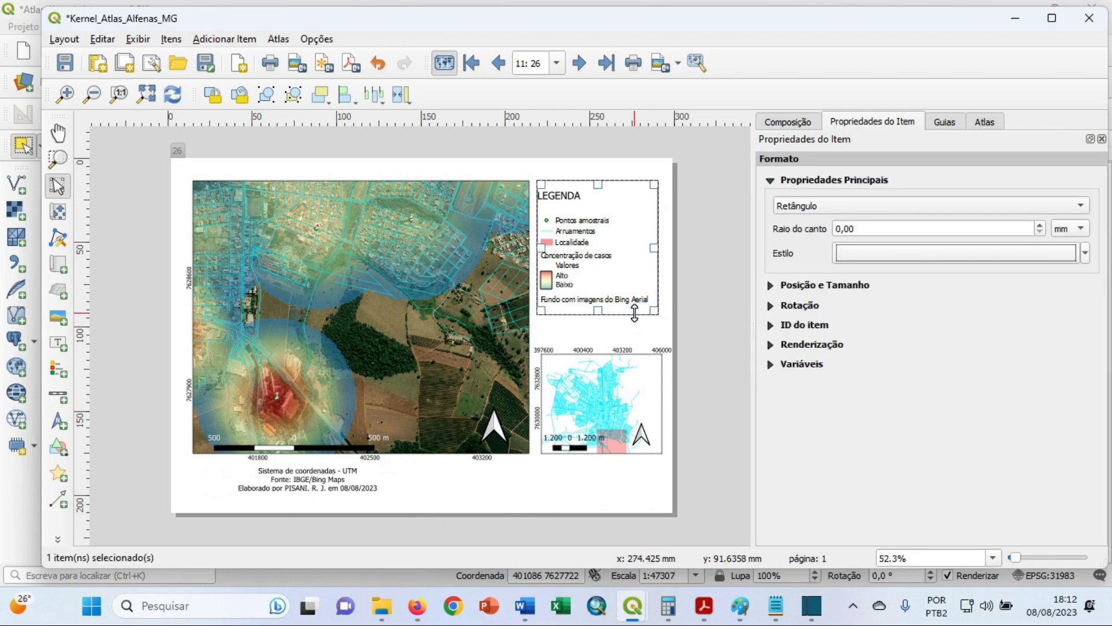
key(ctrl+v)
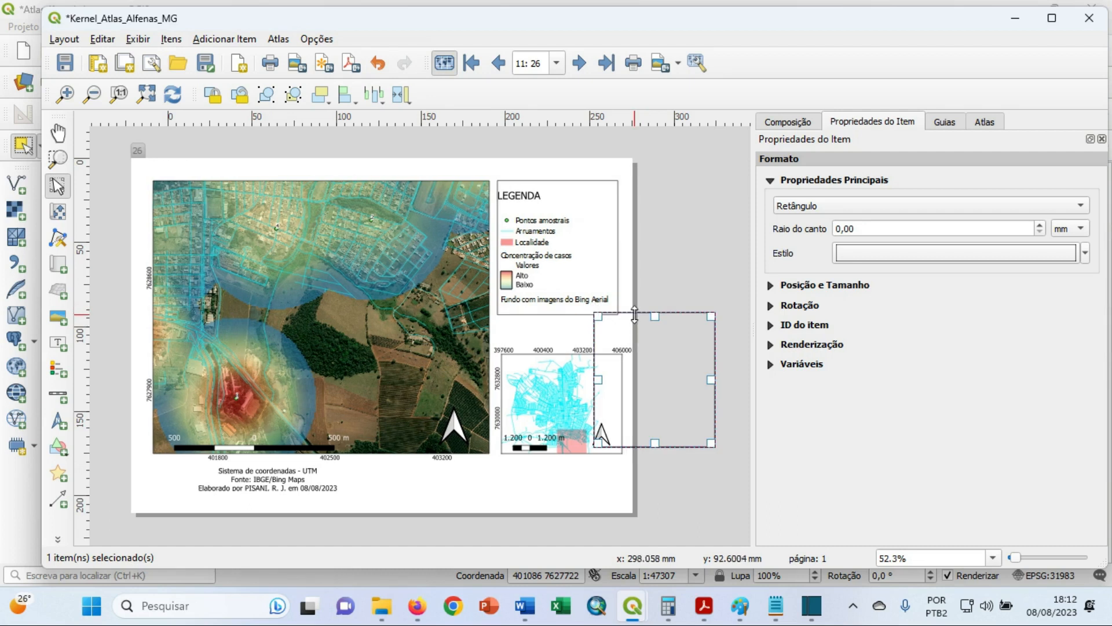
drag(655, 358, 216, 412)
drag(217, 371, 351, 481)
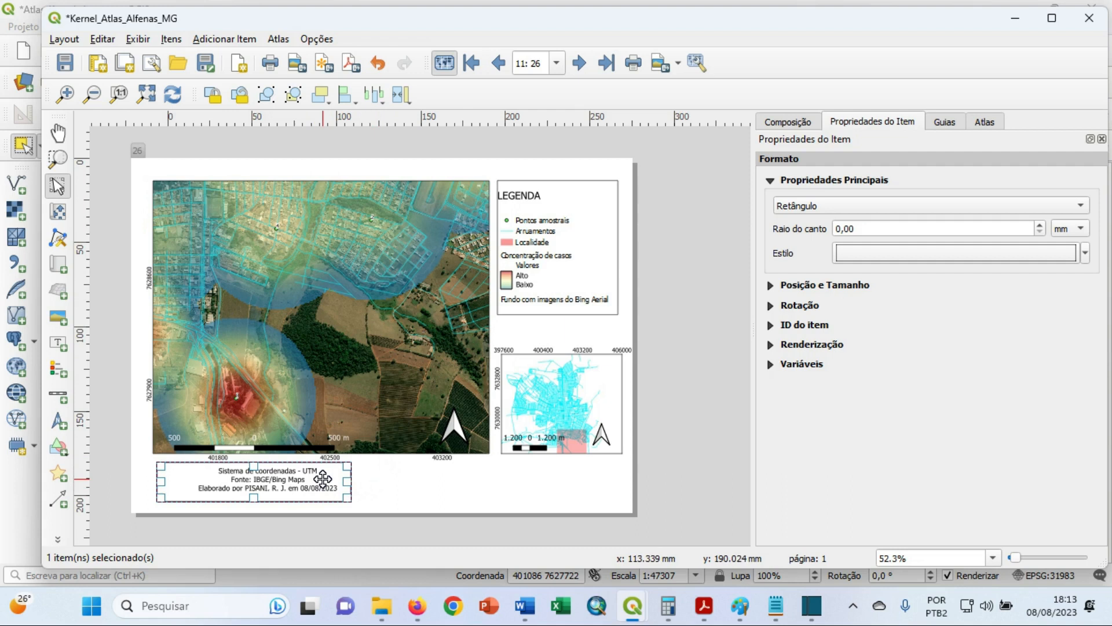
click(371, 498)
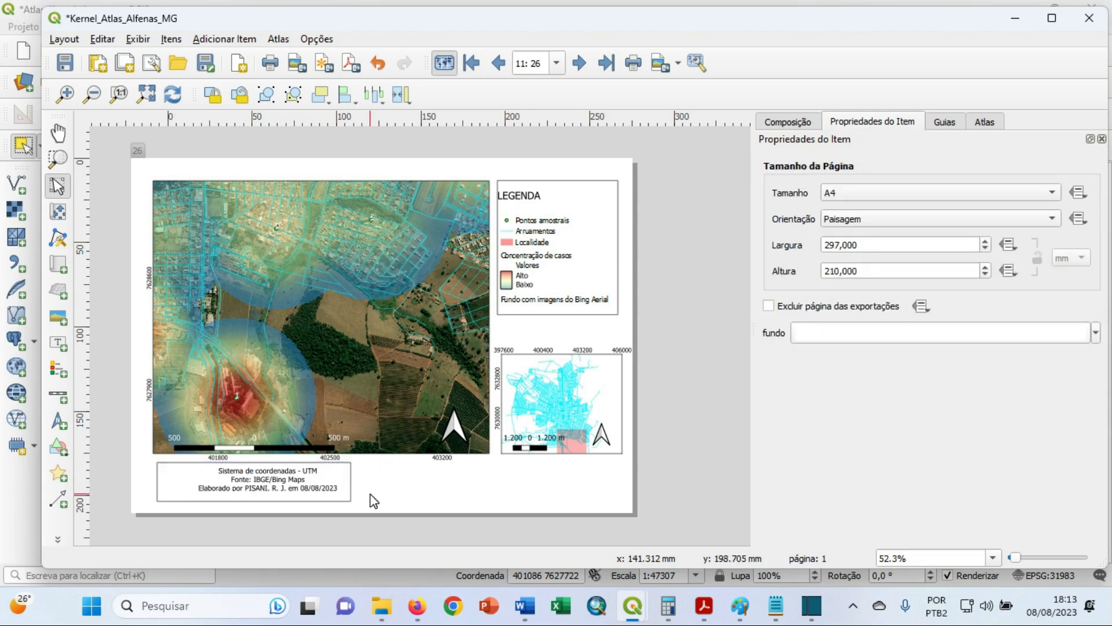
Send the new frame behind the credits label and move the label so its text sits centered inside the frame.
click(315, 497)
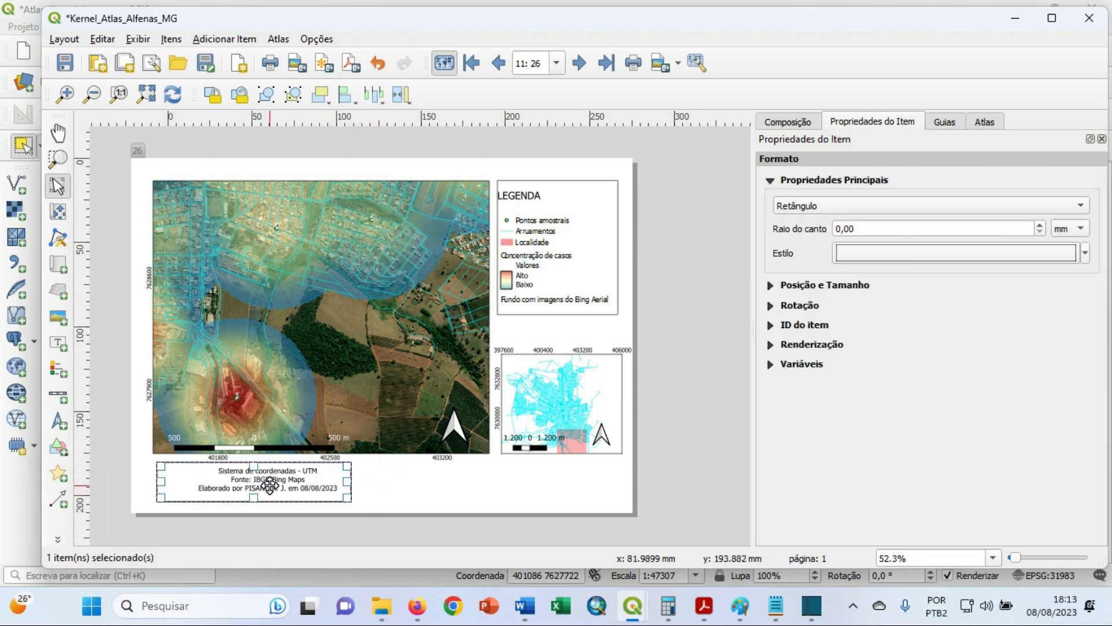
click(326, 101)
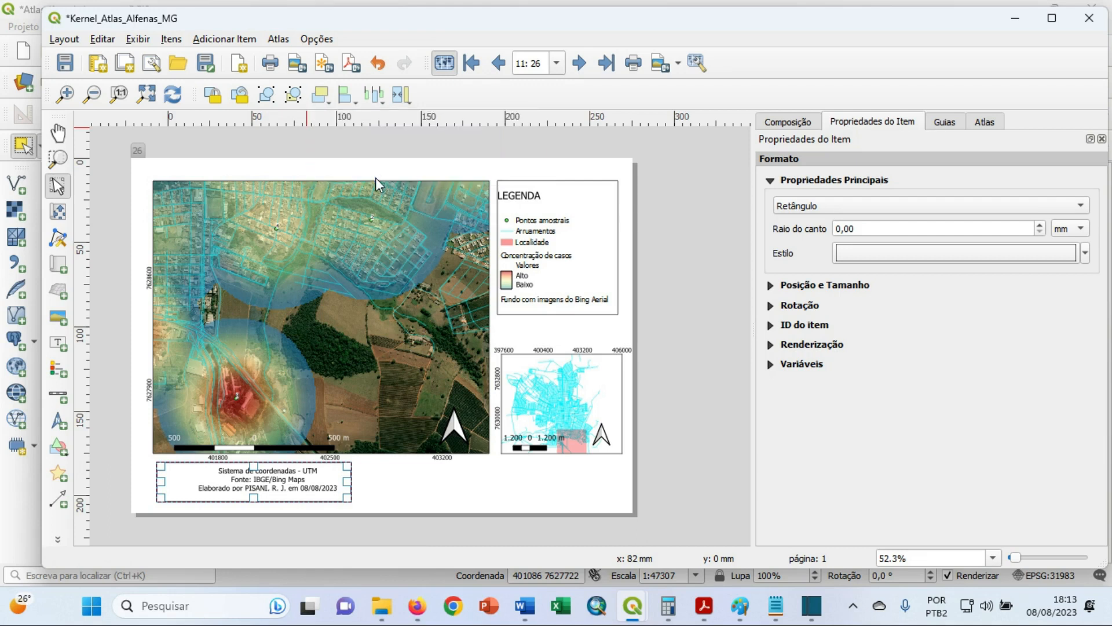
click(279, 482)
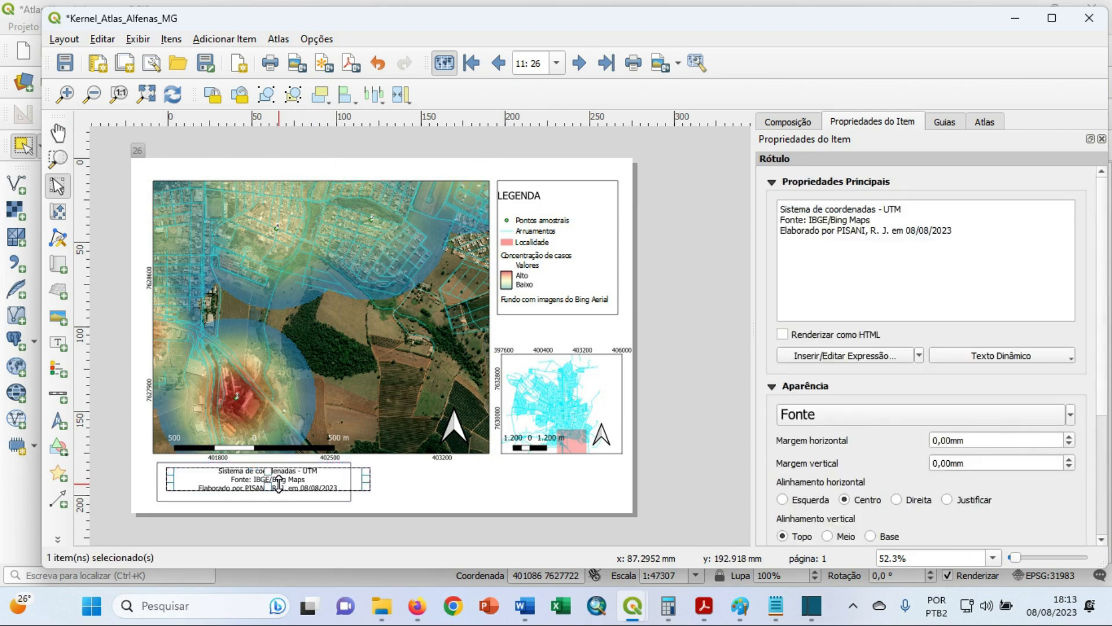
mouse_move(279, 484)
mouse_down()
mouse_move(268, 486)
mouse_move(279, 477)
mouse_up()
click(453, 491)
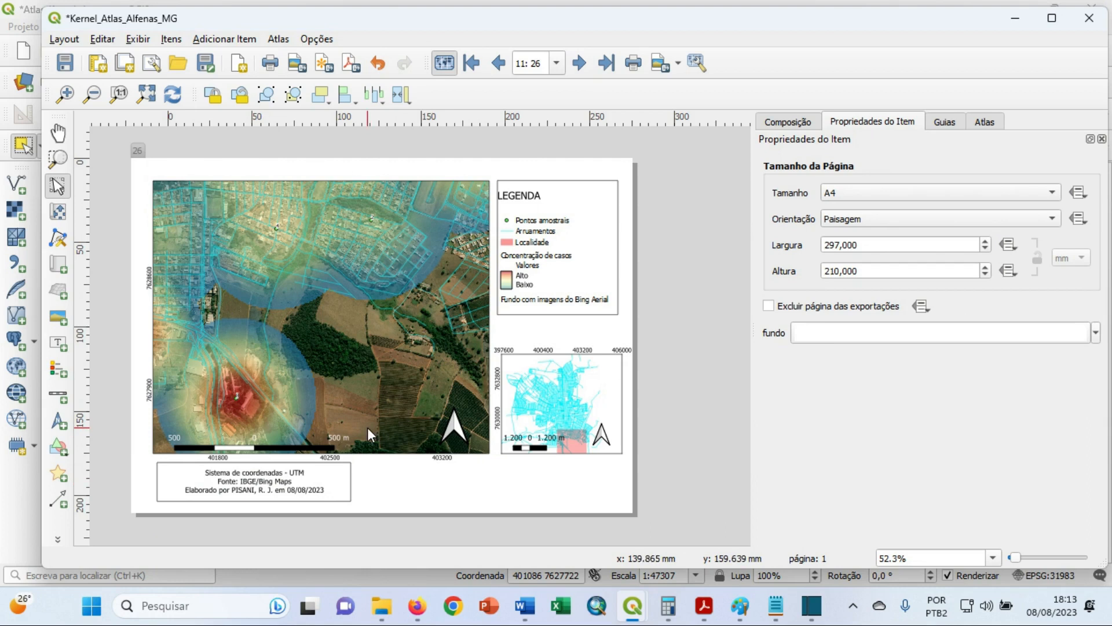
Add a label beside the credits frame reading "Atlas dos diferente cenários de proliferação de dengue no município de Alfenas-MG em janeiro de 2023".
click(59, 346)
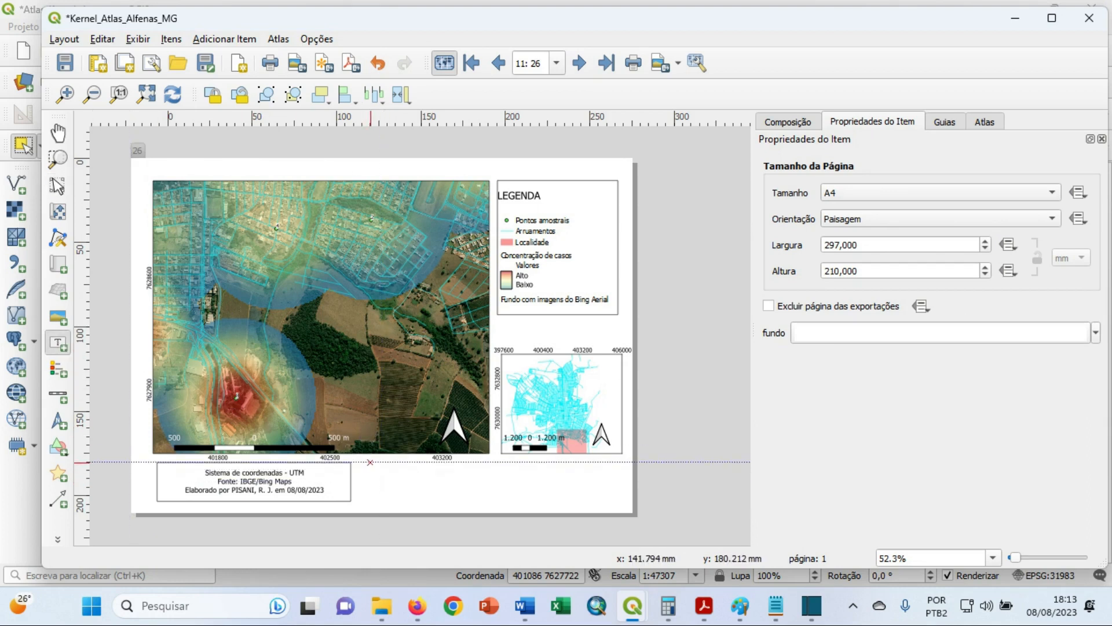
drag(369, 462, 603, 501)
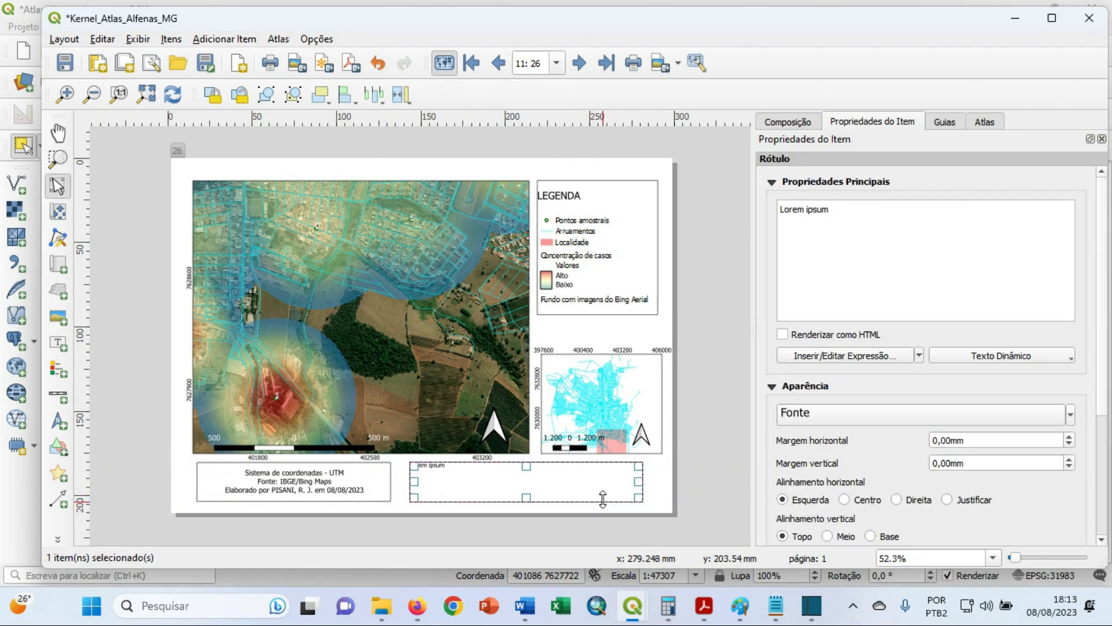
key(ctrl+a)
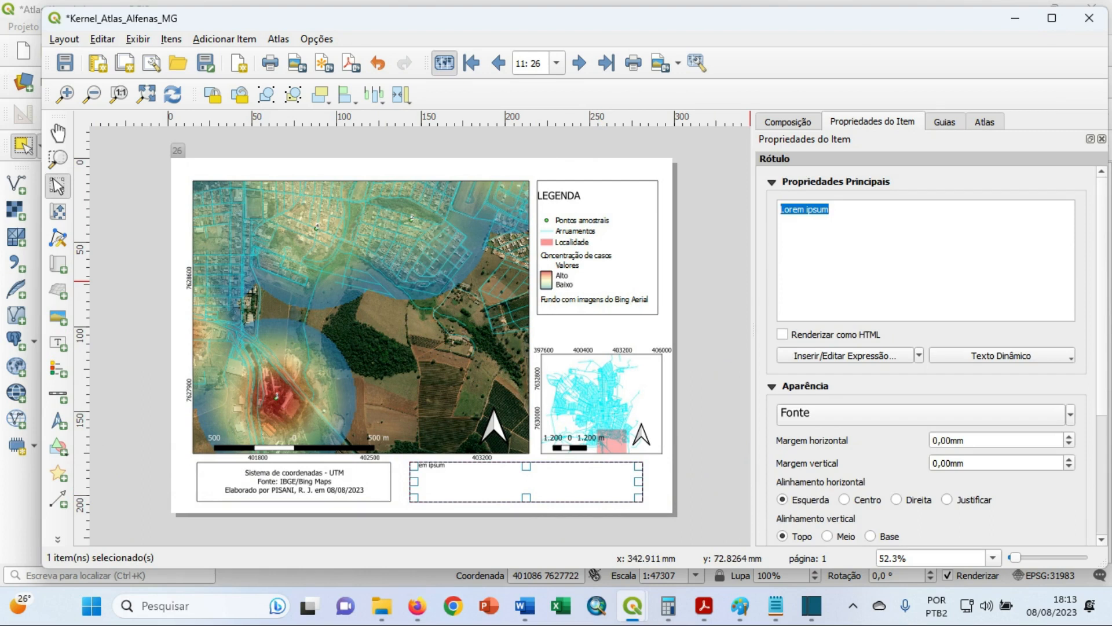
text(Atlas)
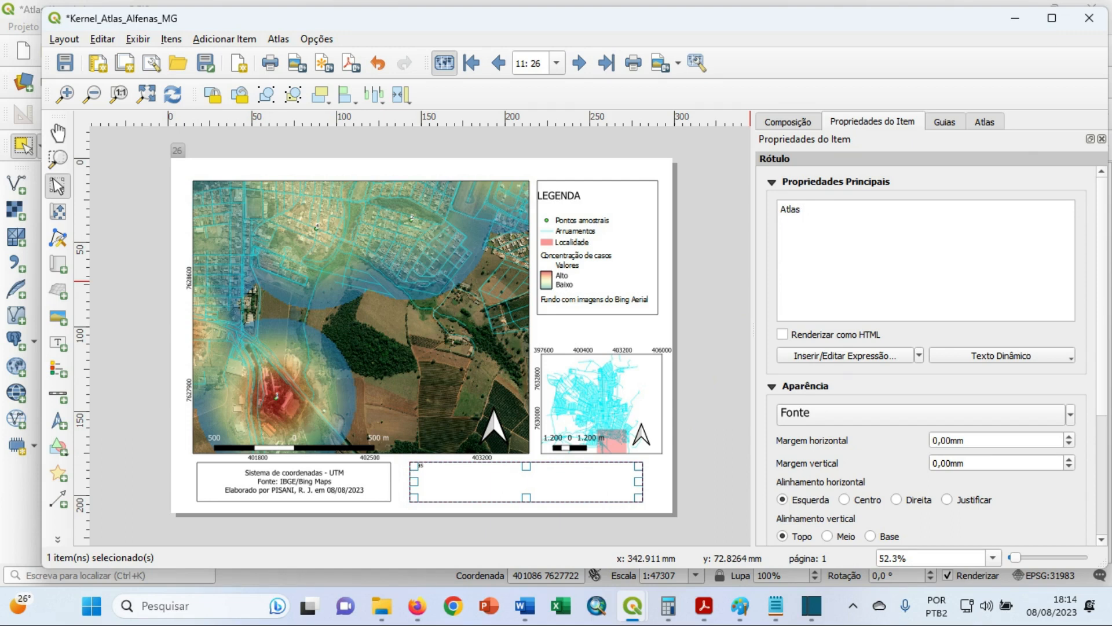
text(dos d)
text(iferente)
text( cenários de )
text(ploliferação)
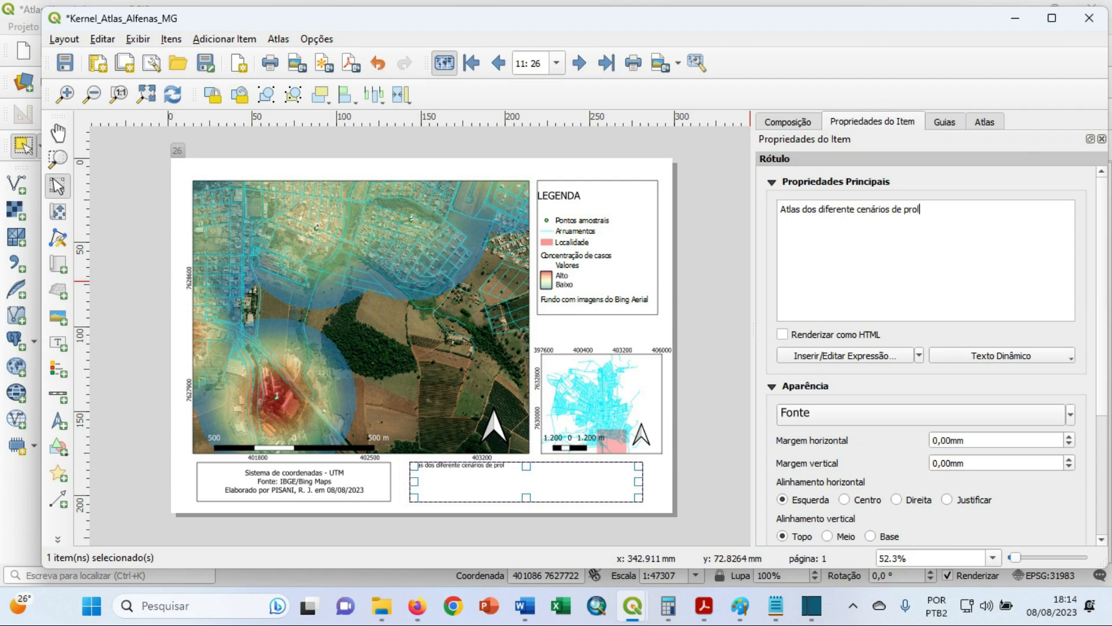
text( de dengue no muni)
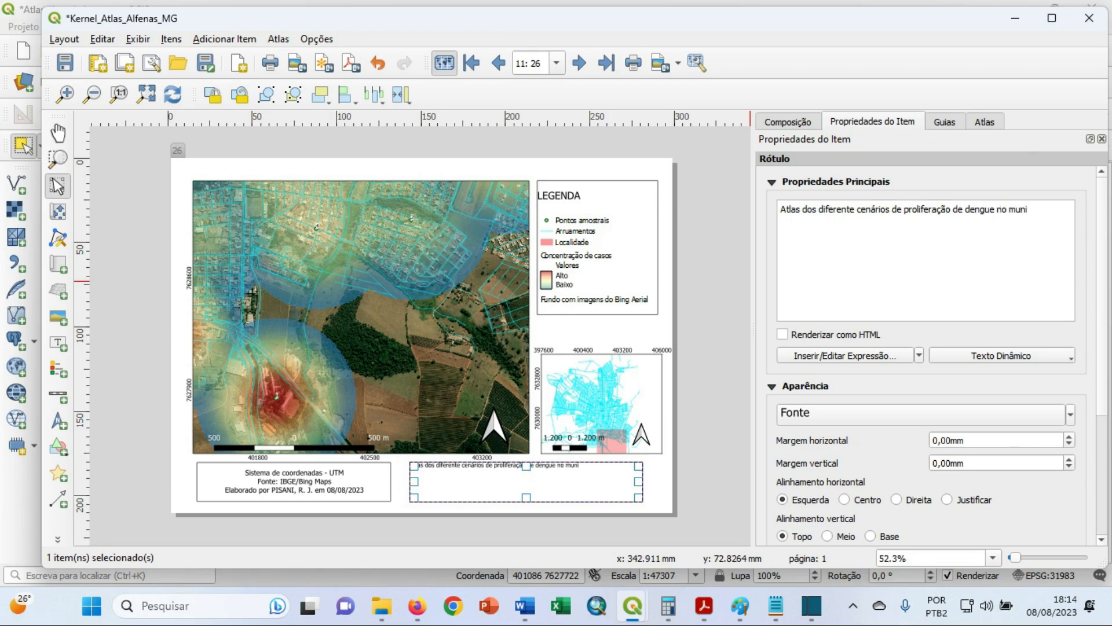
text(cípio de Alfenas-MG em)
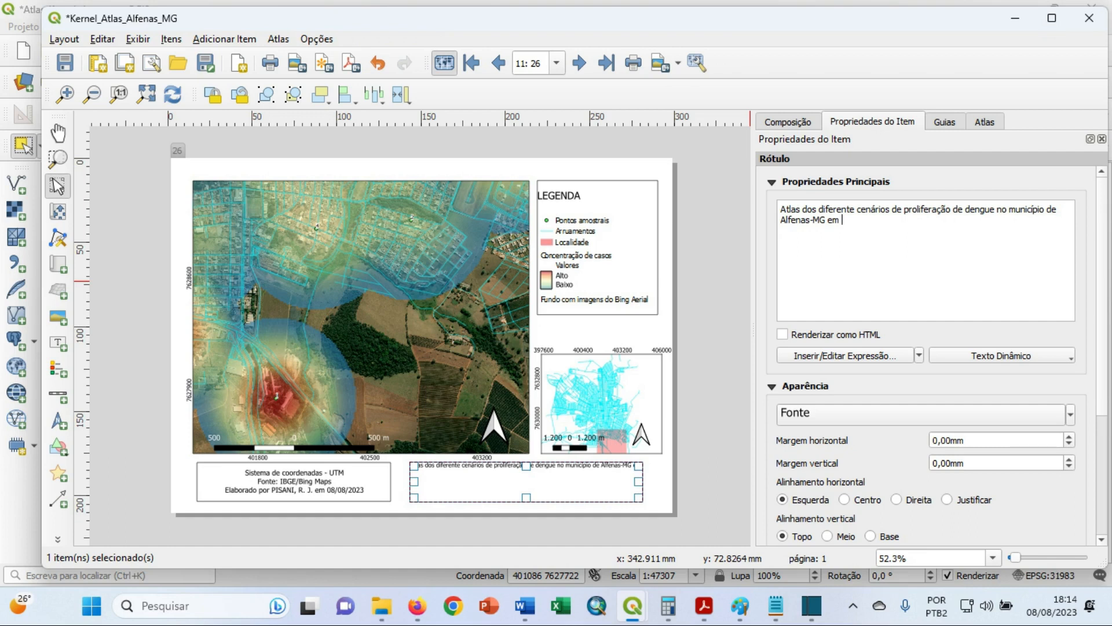
text(aneiro de 2023)
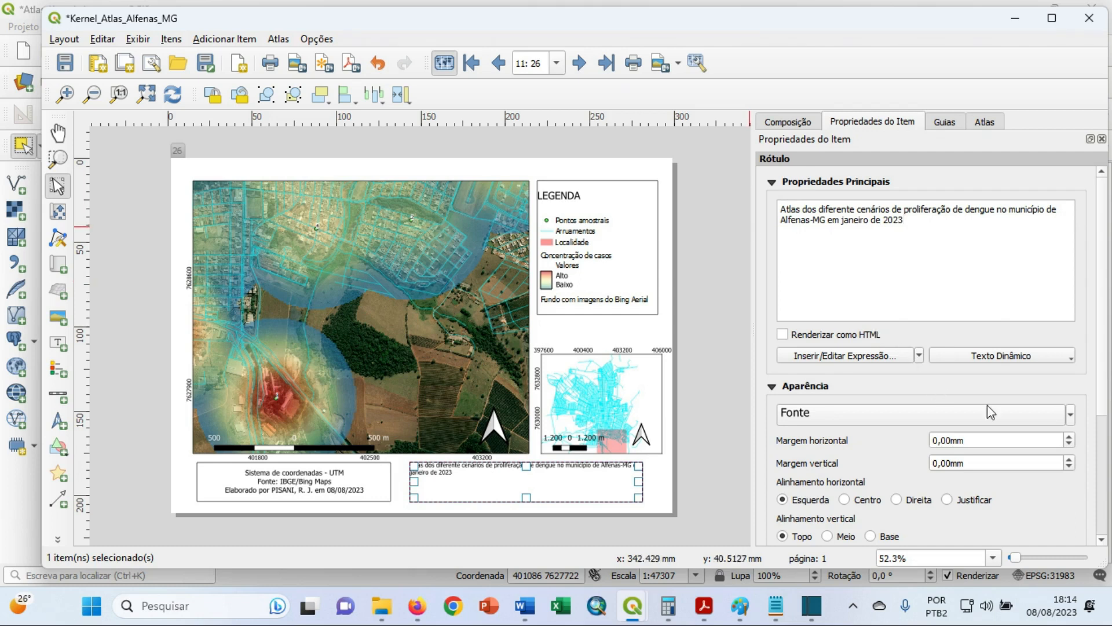
Set the font size of the title label below the main map to 14 points.
click(1071, 415)
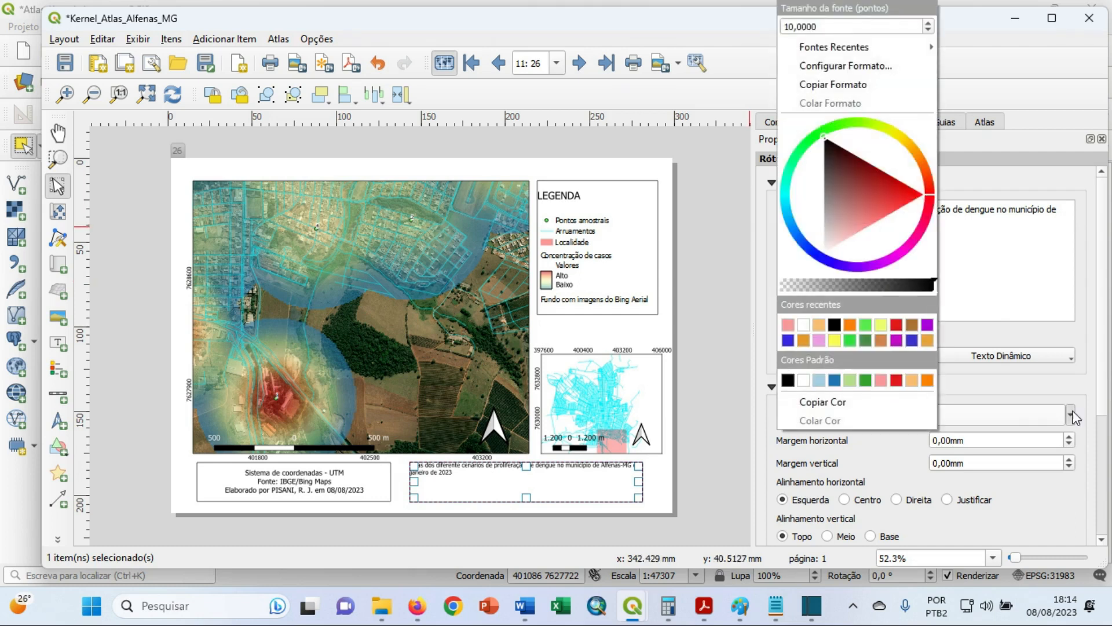
click(929, 24)
click(929, 24)
click(929, 24)
click(929, 24)
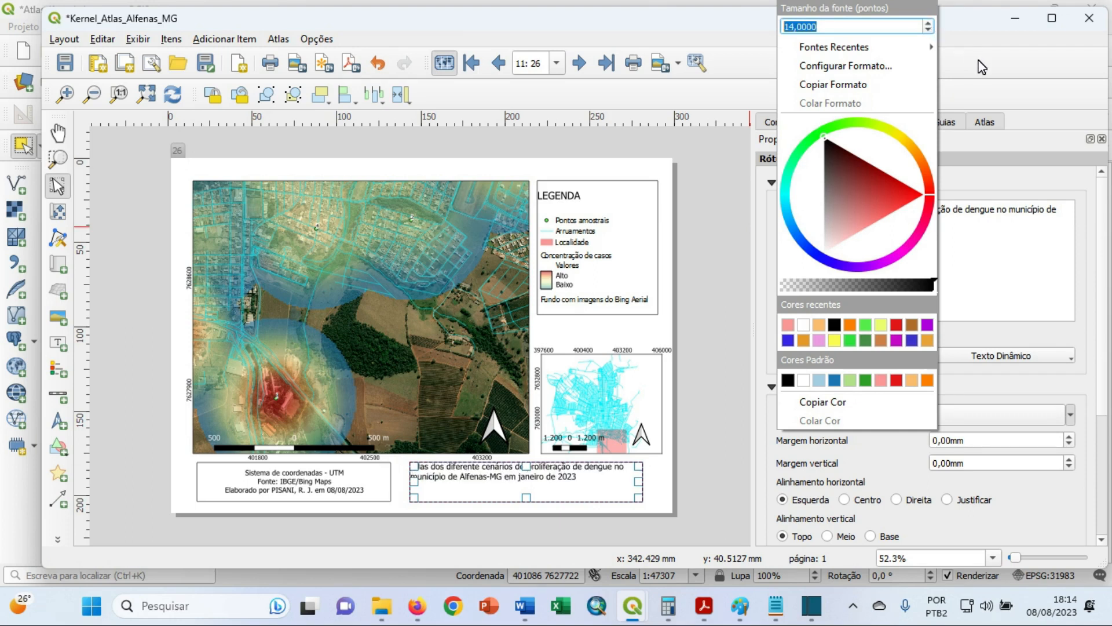
click(929, 29)
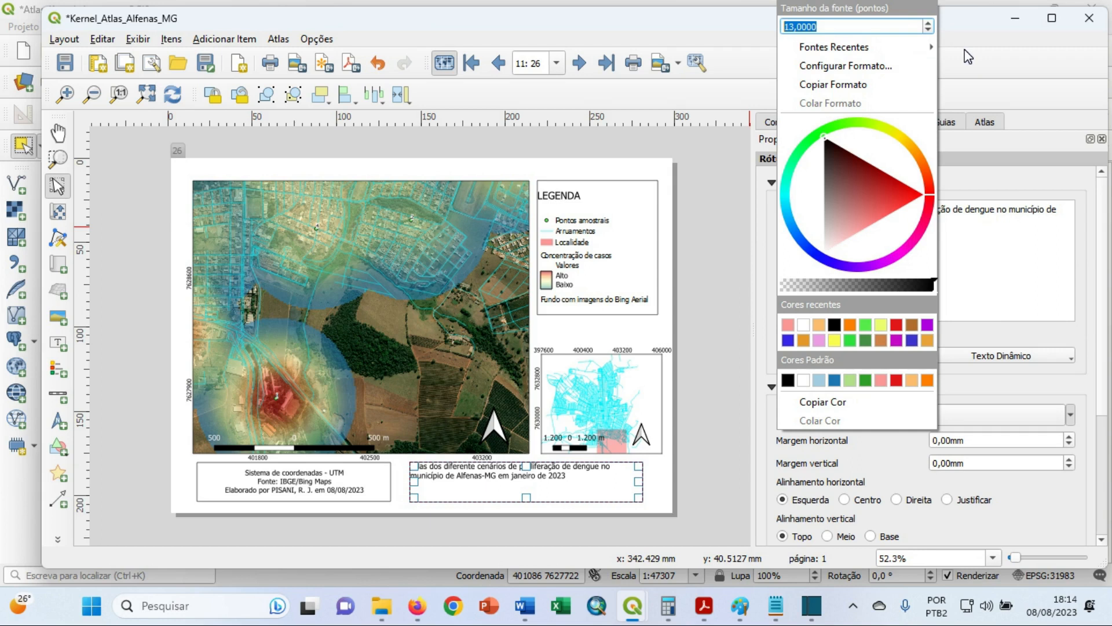
click(928, 24)
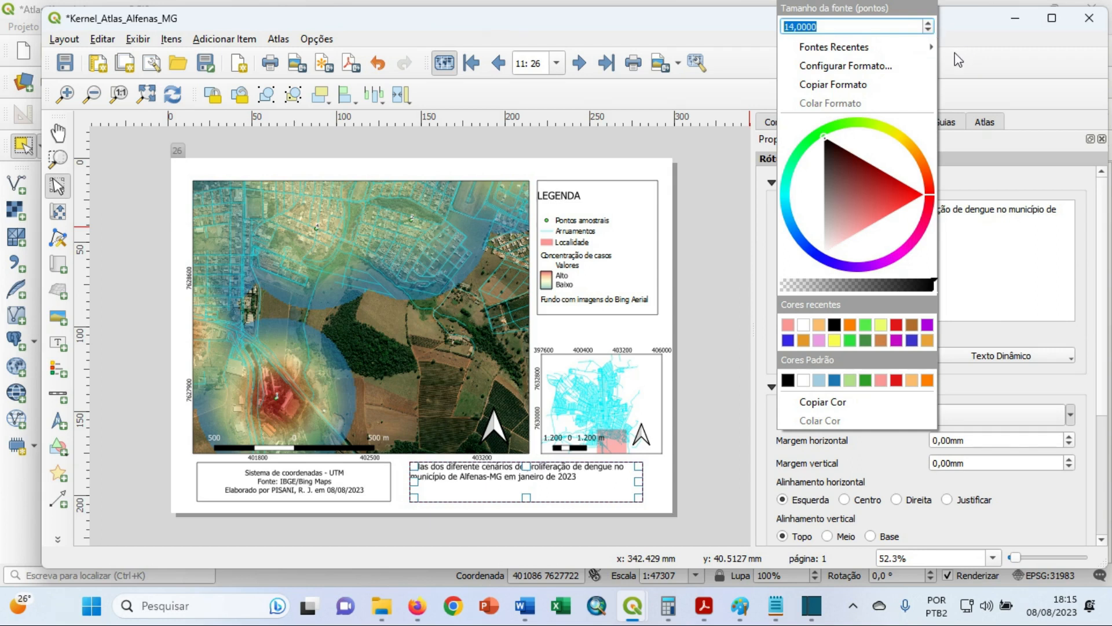
click(955, 54)
Set the title label's horizontal alignment to Centro and shift the label slightly toward the credits frame.
click(845, 500)
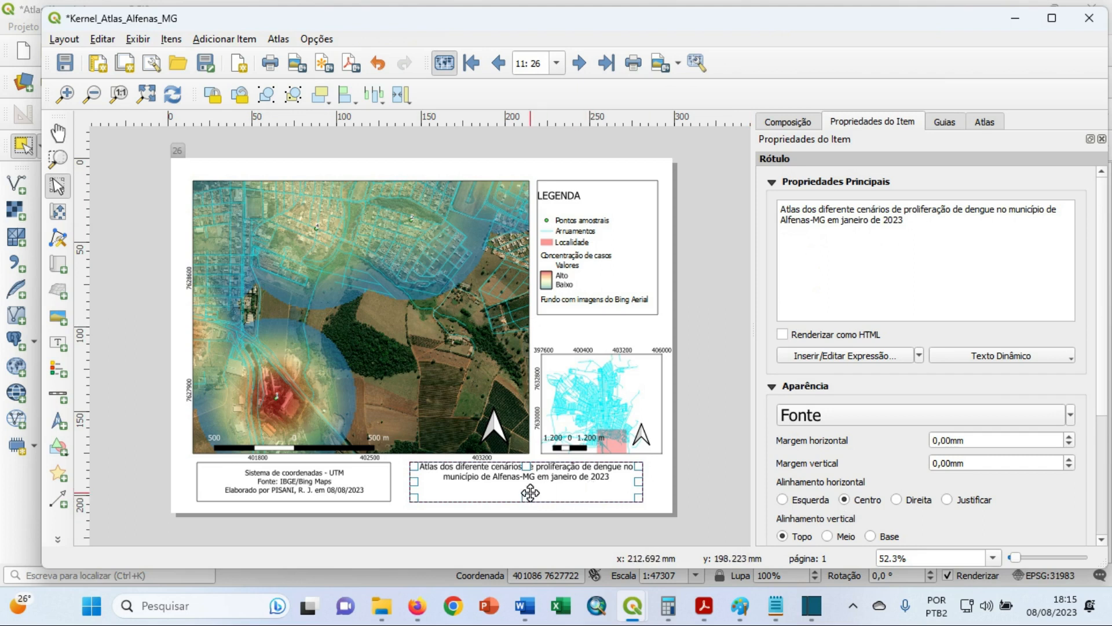
click(659, 489)
drag(490, 474, 487, 473)
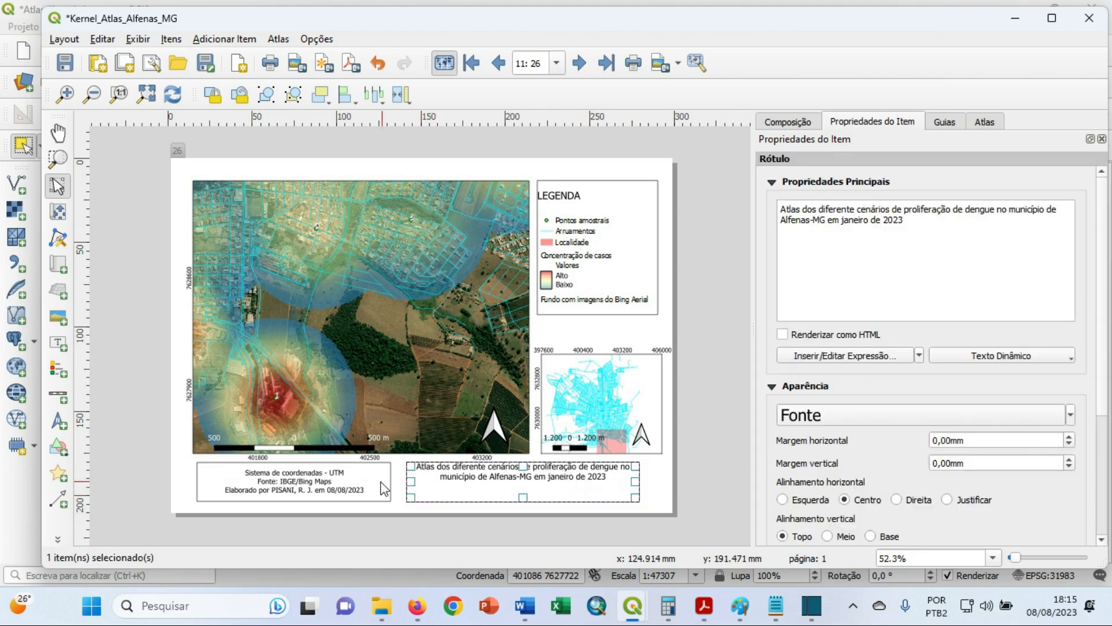
Duplicate the credits frame rectangle, then move and widen the copy so it encloses the title text beside the credits.
click(381, 482)
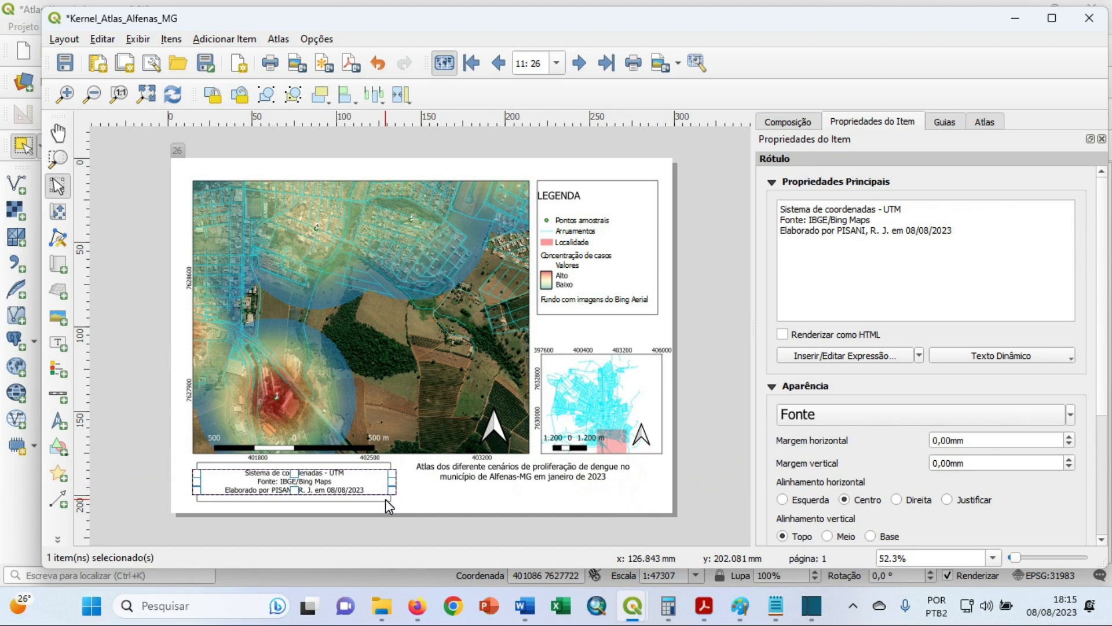
click(385, 499)
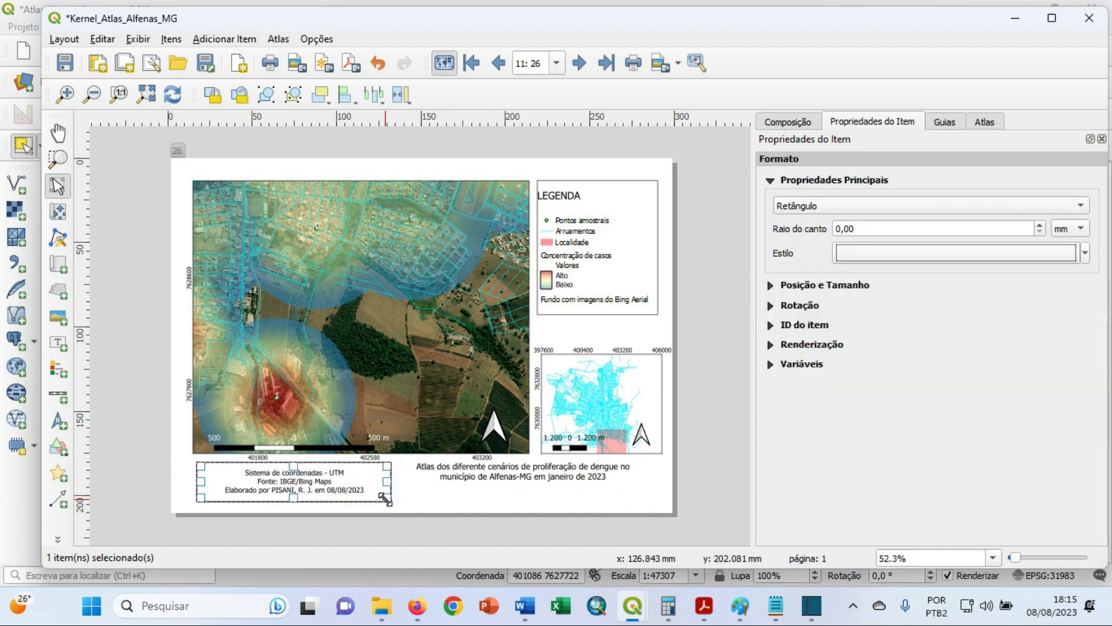
key(ctrl+v)
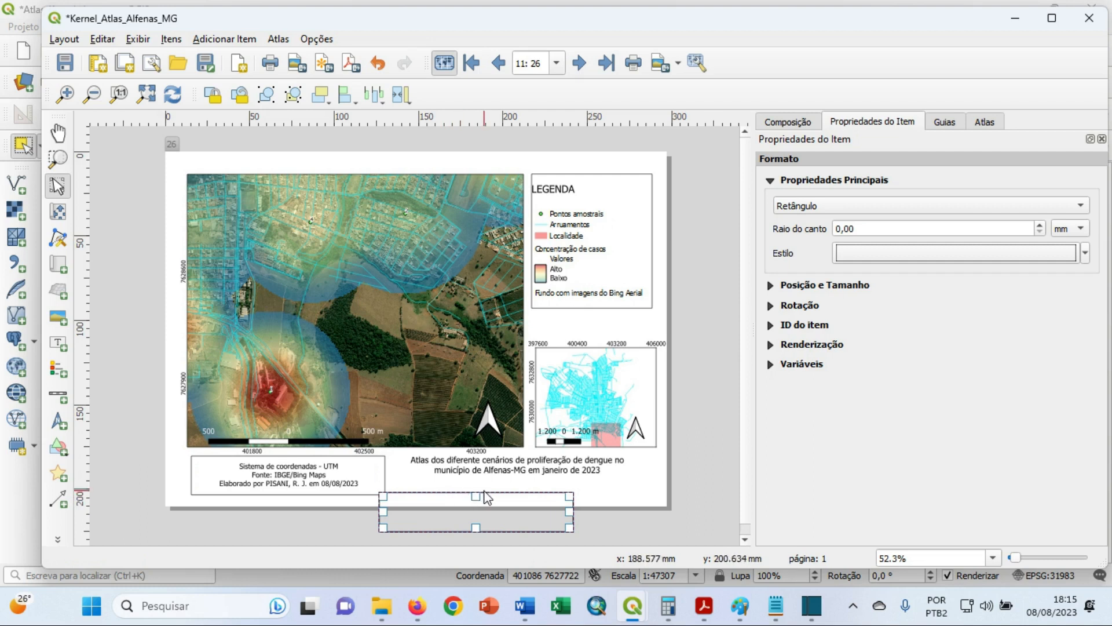
drag(536, 498, 632, 478)
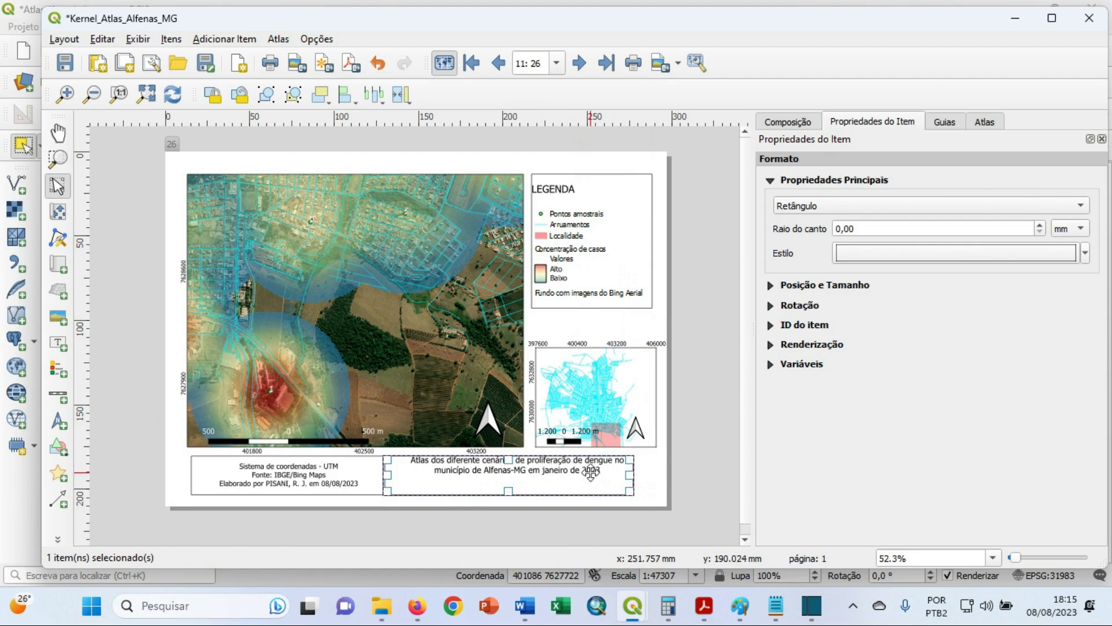
Send the new title frame to the back and move the title label so its text sits centered inside the frame.
click(328, 100)
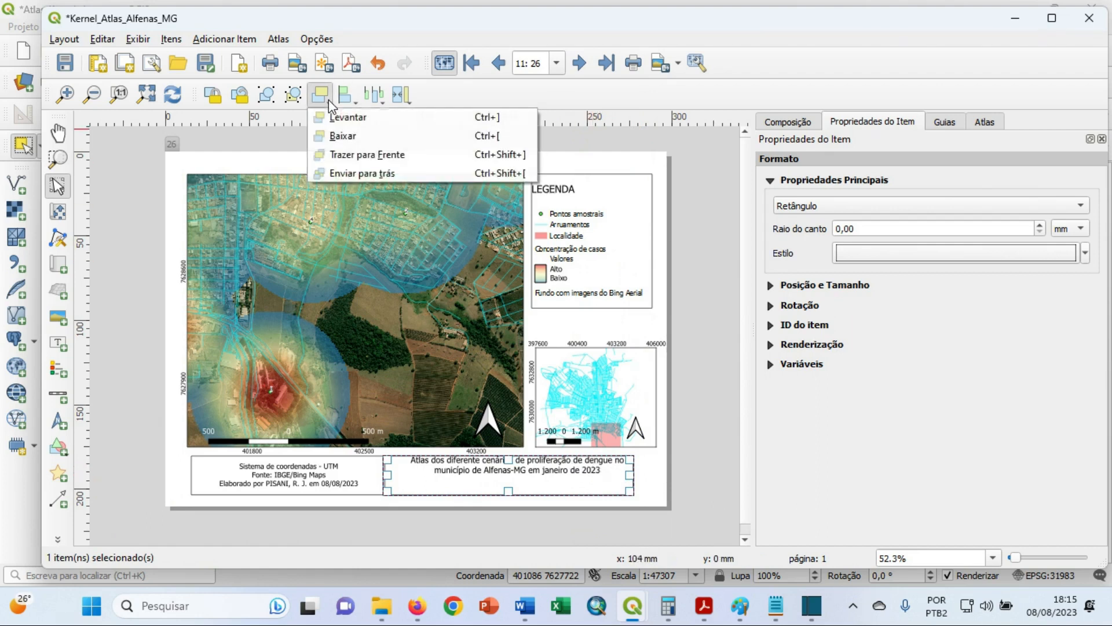
click(391, 169)
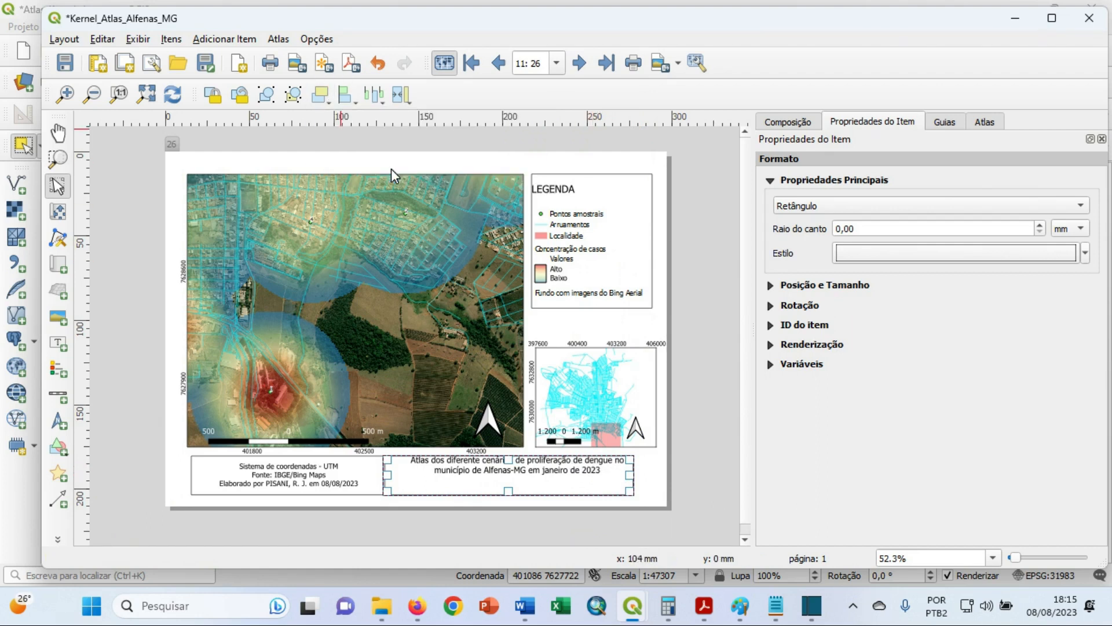
mouse_move(541, 472)
mouse_down()
mouse_move(532, 479)
mouse_move(542, 479)
mouse_up()
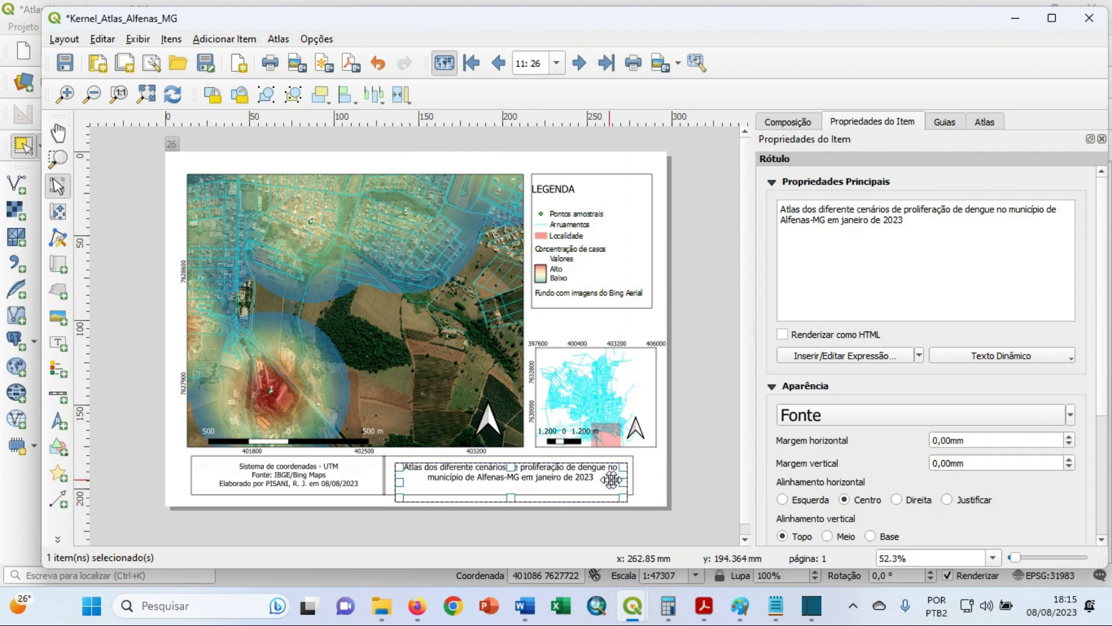
click(655, 481)
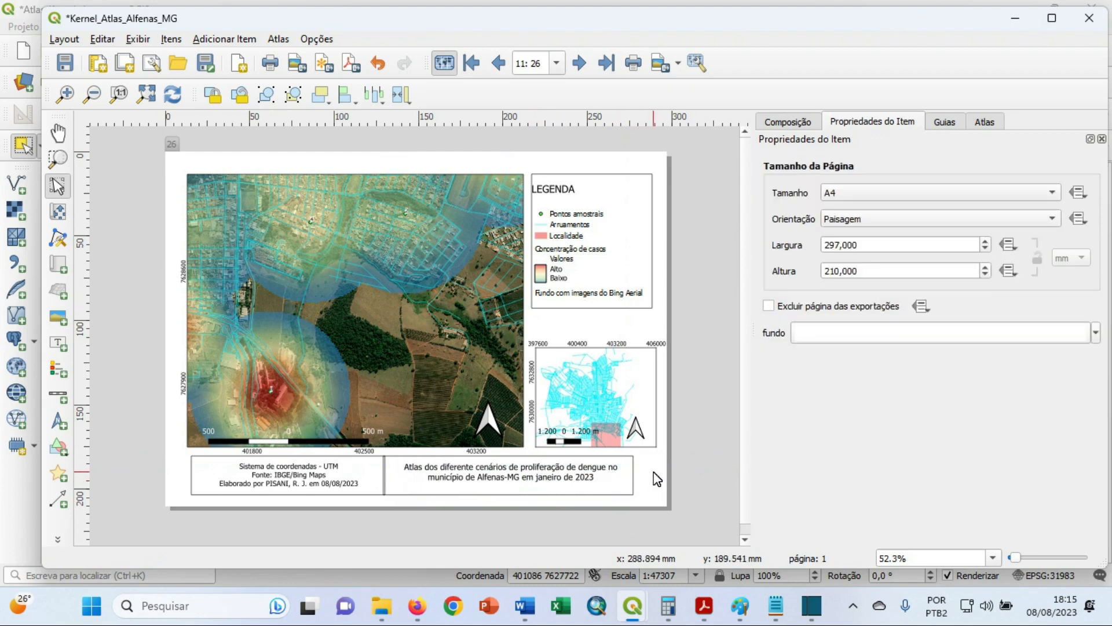
Adjust the title frame's left edge so it meets the credits frame's right edge without overlapping.
click(399, 485)
click(382, 480)
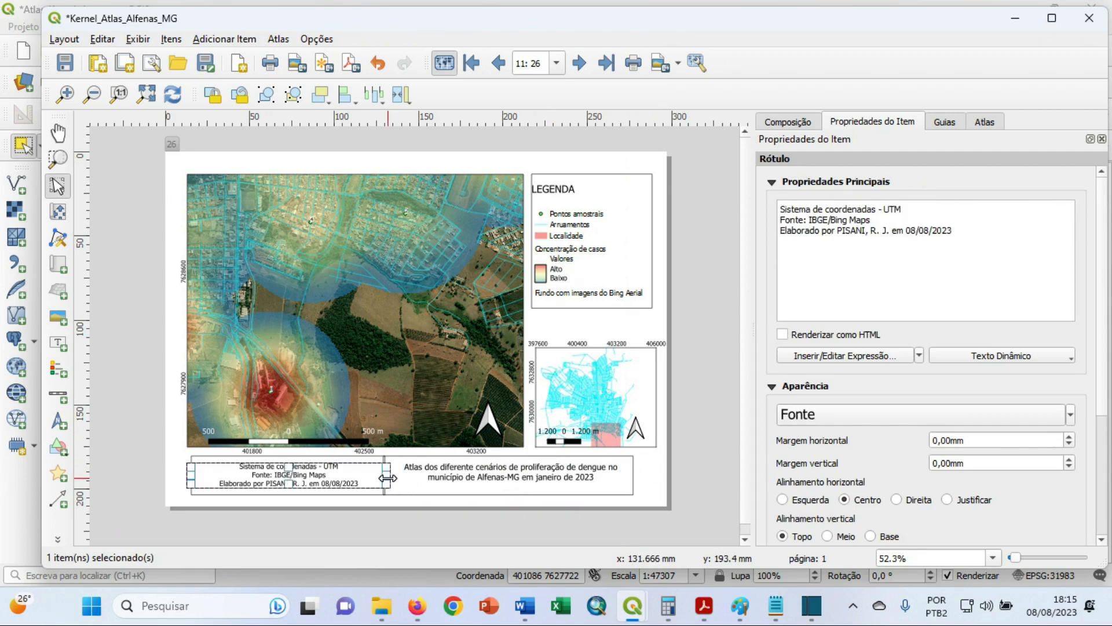
click(399, 468)
drag(394, 474, 388, 475)
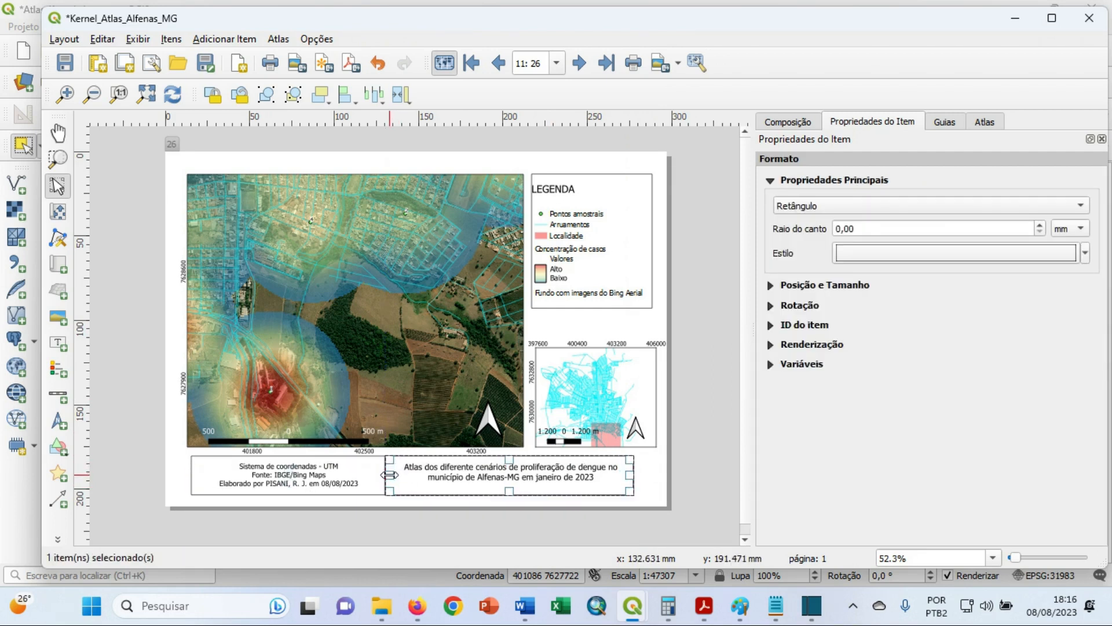
click(397, 503)
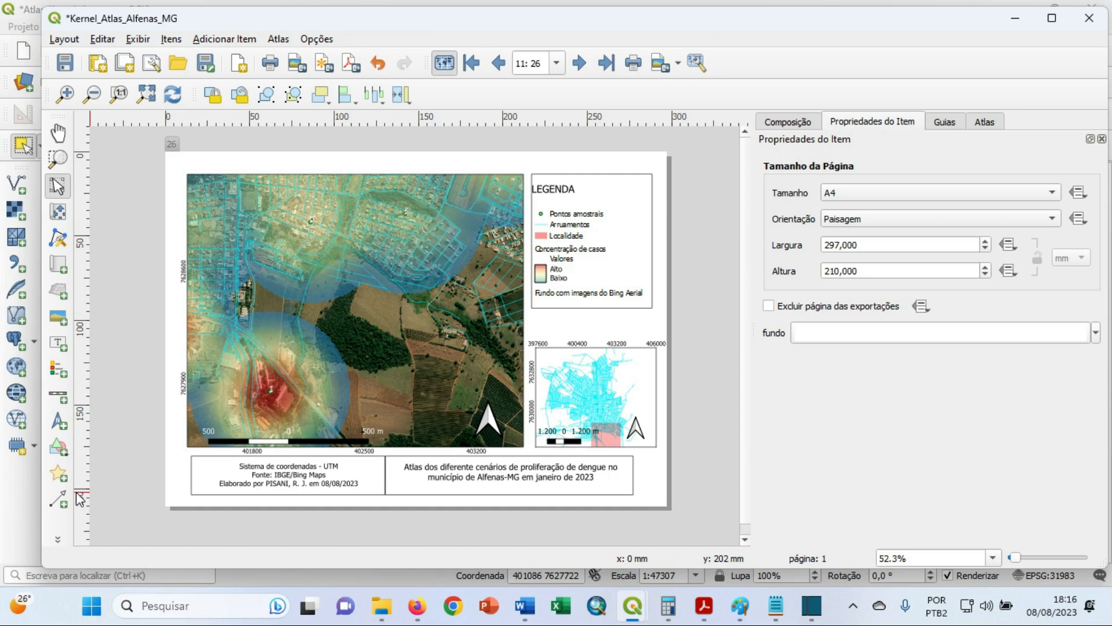
Duplicate the title frame and enlarge the copy into an outer border enclosing all the map elements on the page.
click(400, 494)
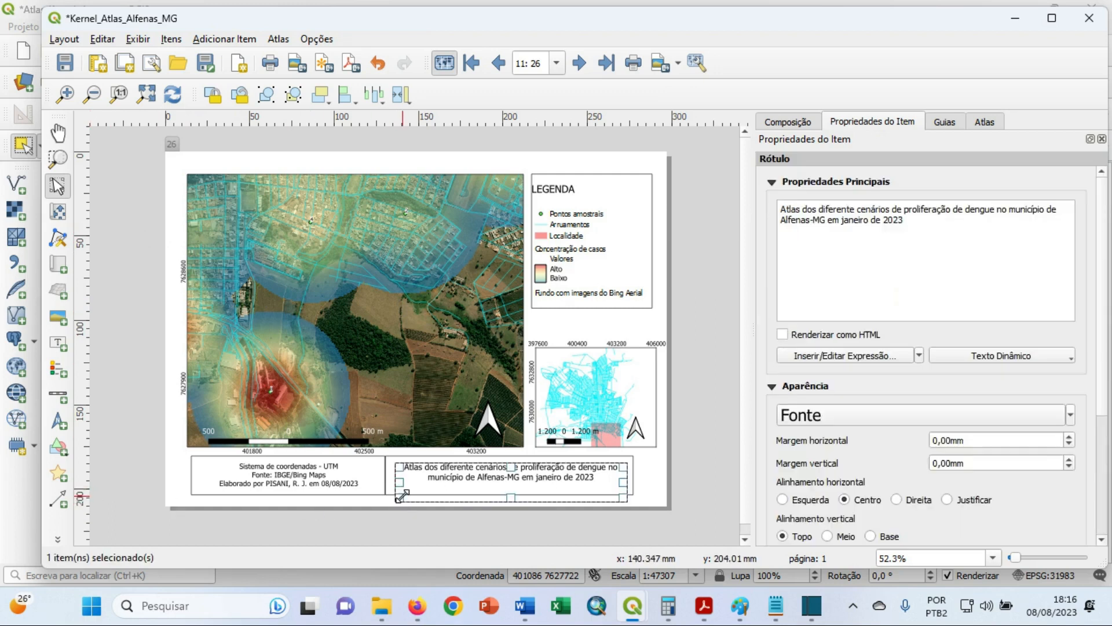
click(384, 492)
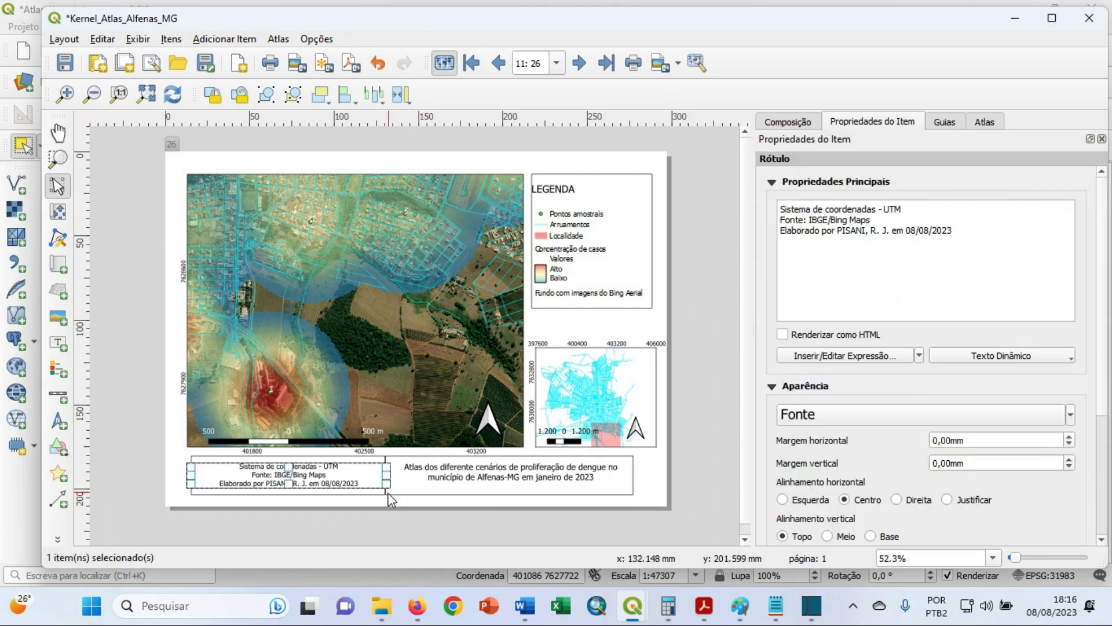
click(387, 491)
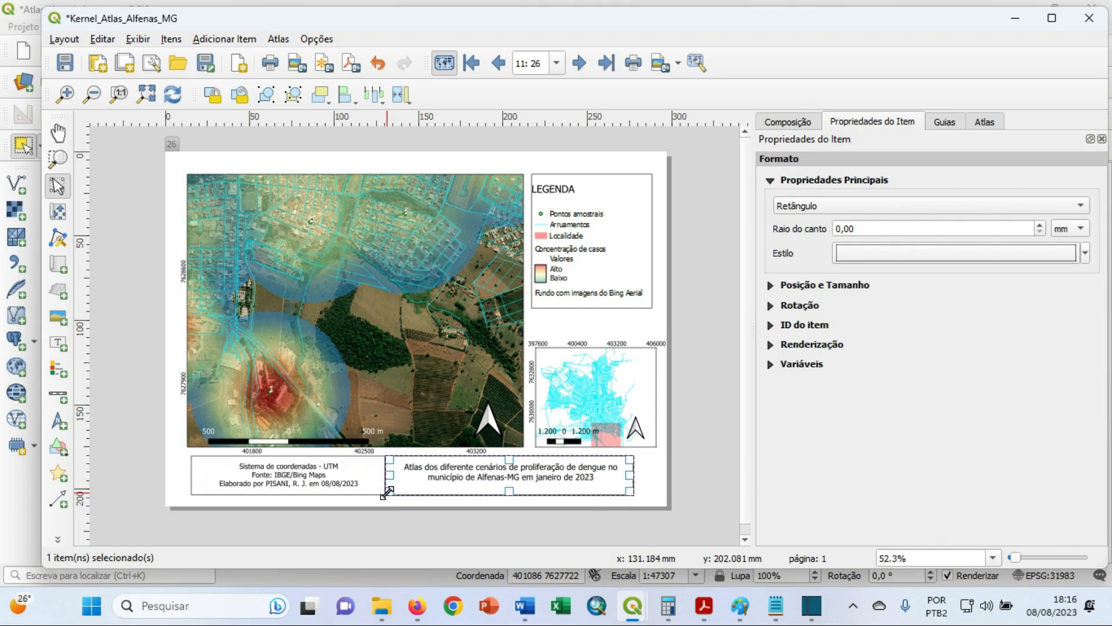
key(ctrl+v)
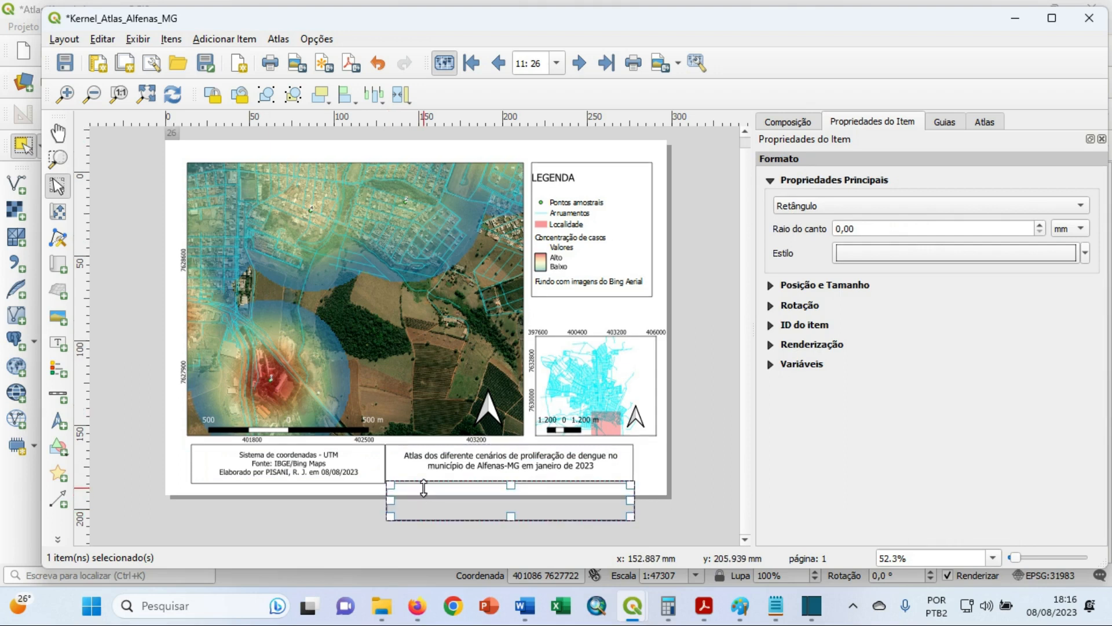
drag(414, 492, 202, 162)
drag(418, 186, 663, 492)
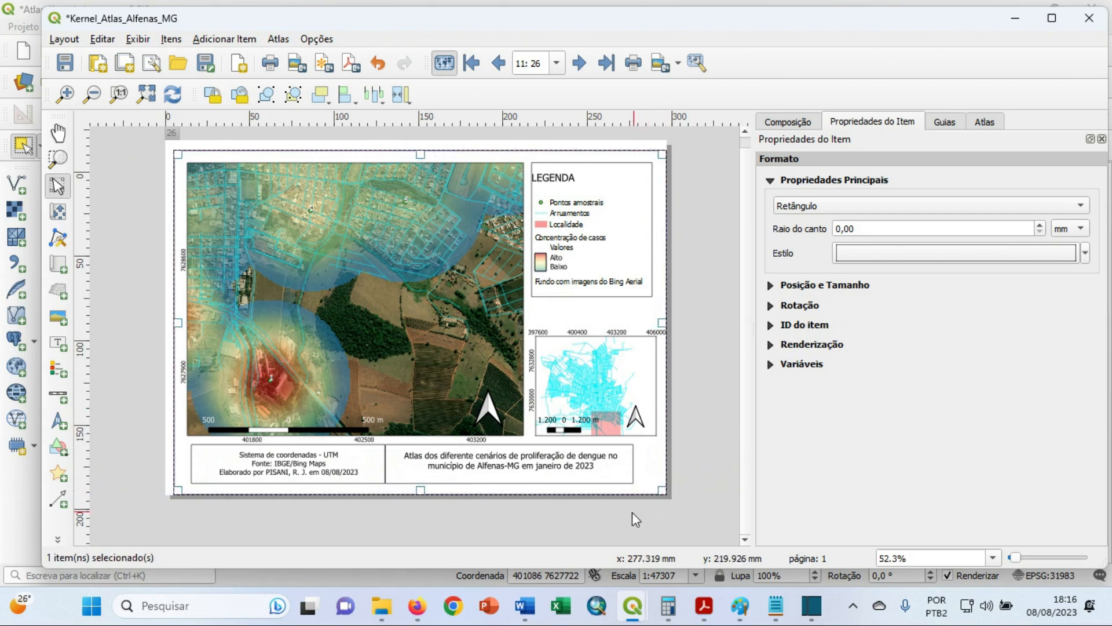
click(145, 276)
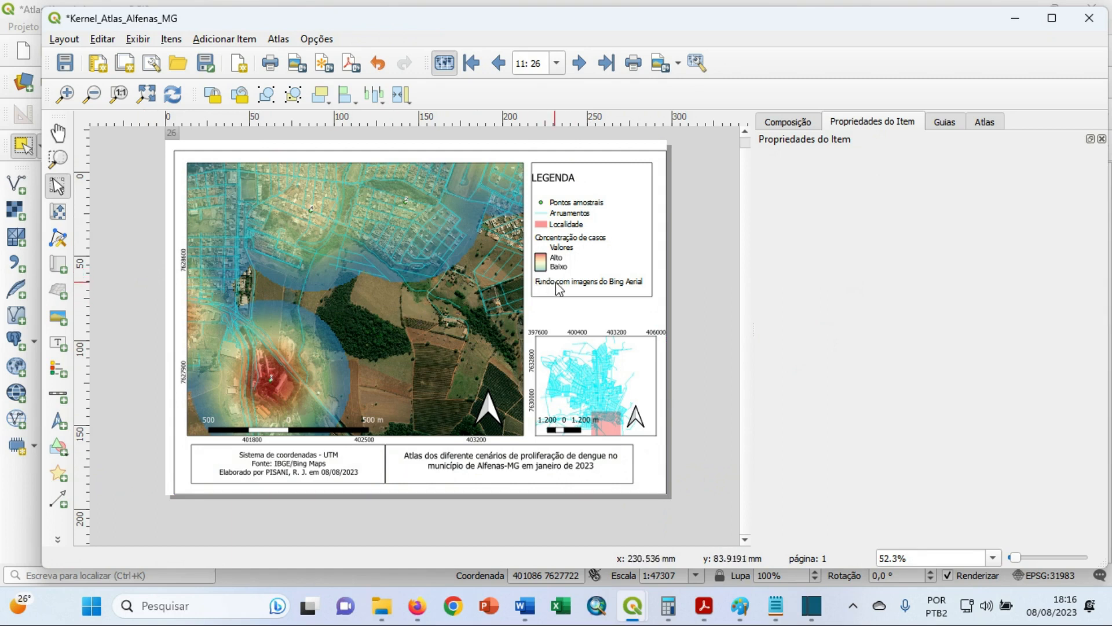
Send the outer border to the back and pull its right and bottom edges slightly inward from the page edges.
click(573, 306)
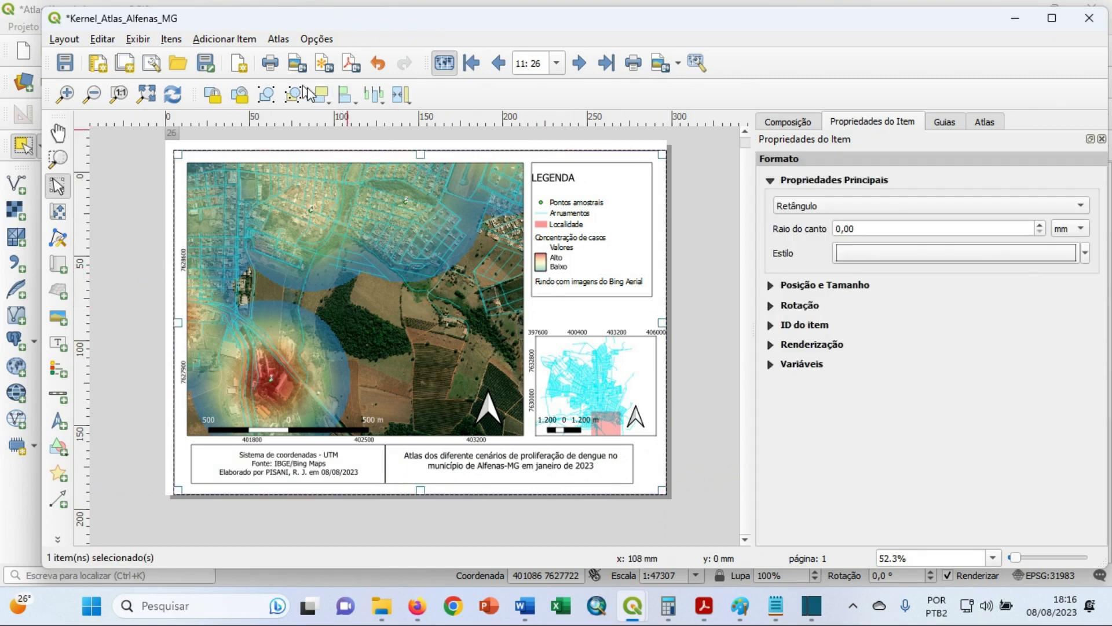
click(325, 101)
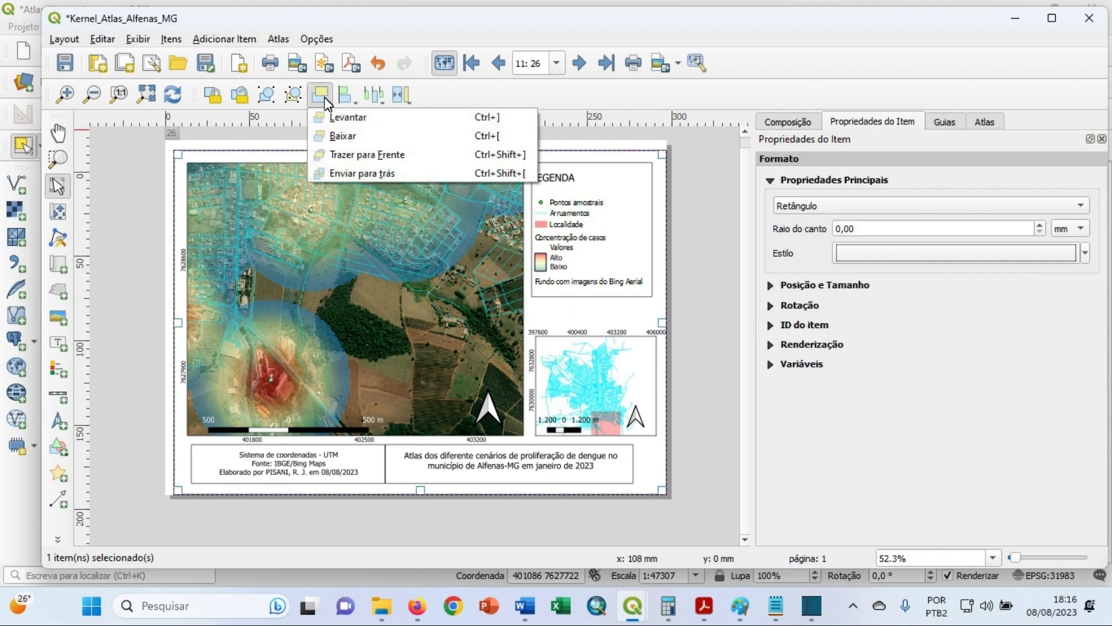
click(379, 168)
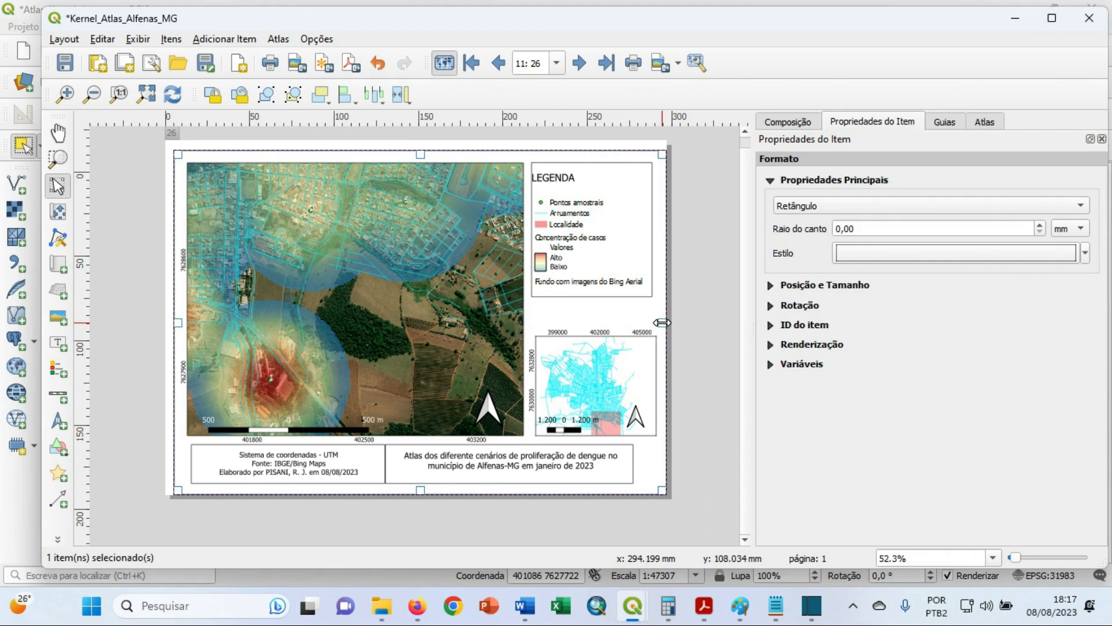
drag(662, 323, 656, 325)
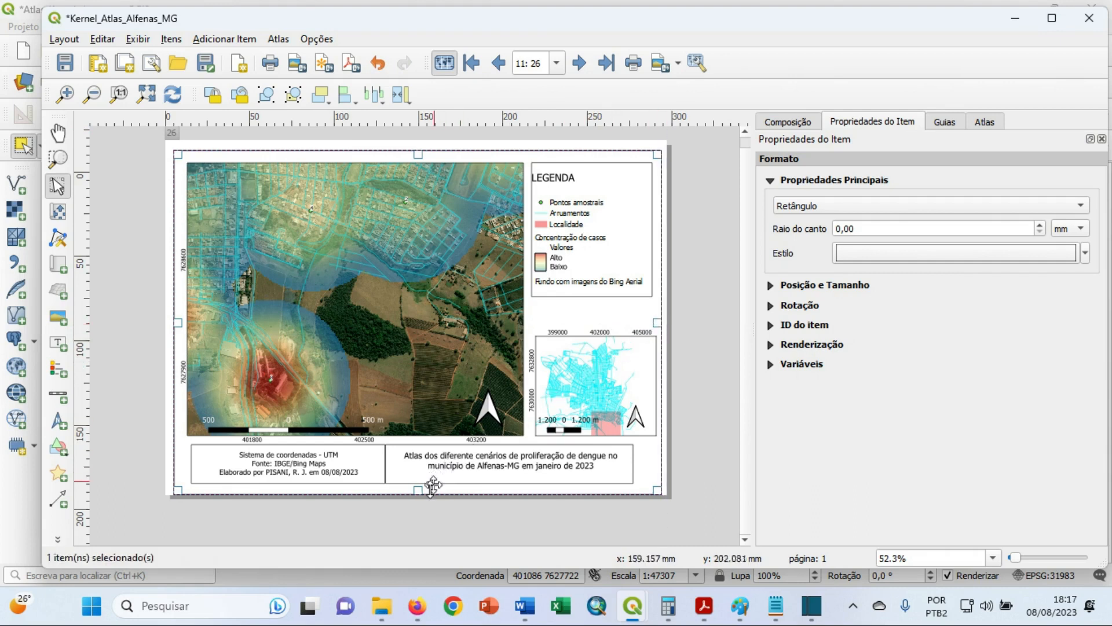
drag(420, 489, 418, 482)
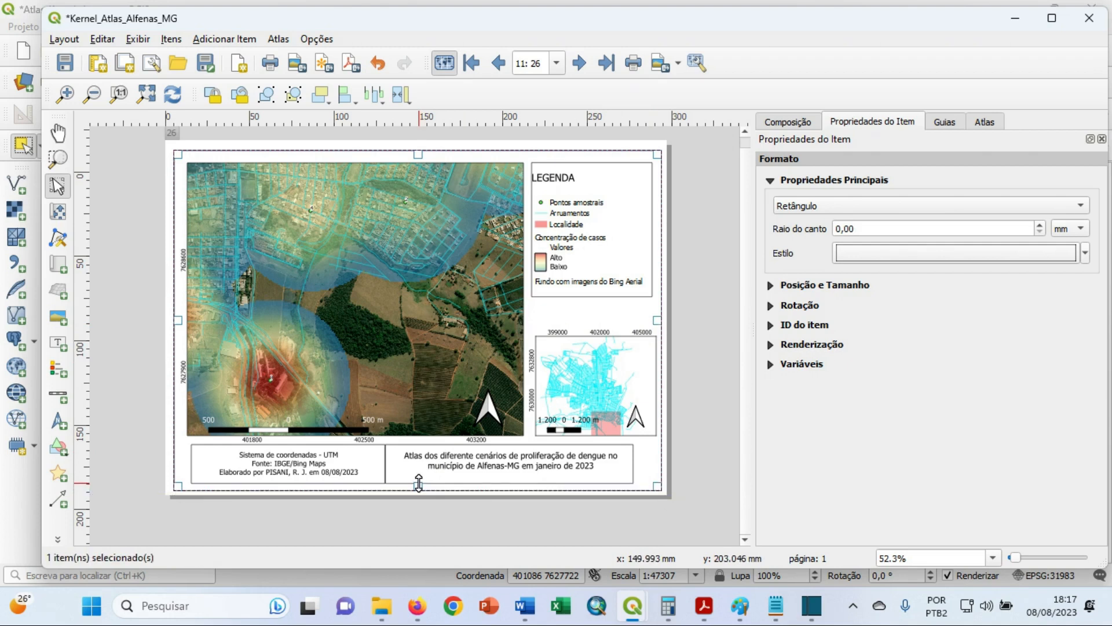
click(696, 451)
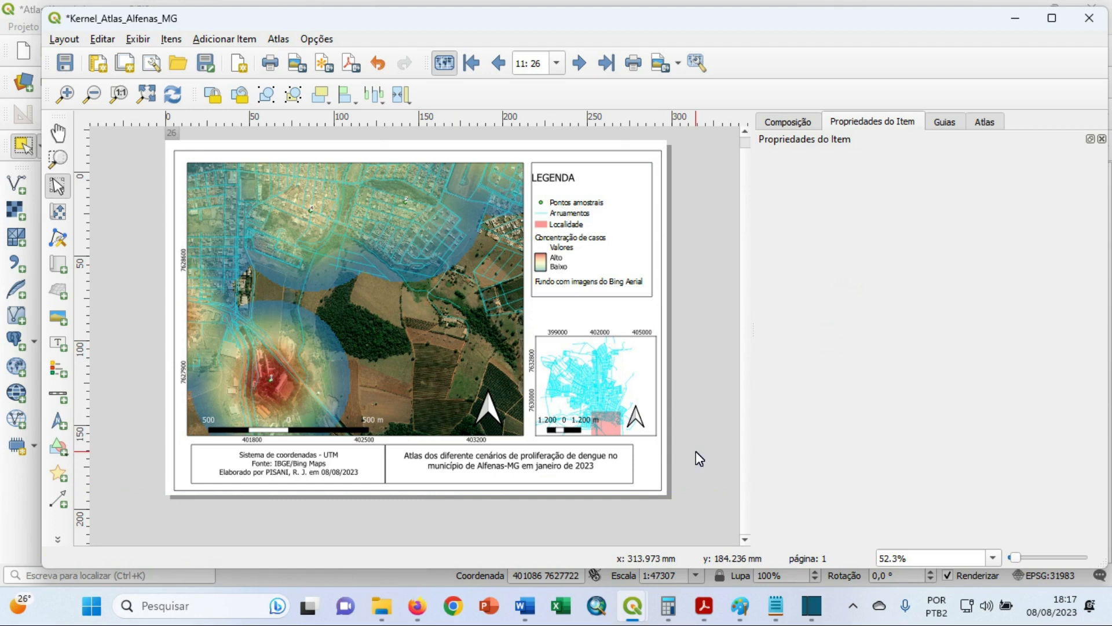
Move the inset map's north arrow slightly toward the inset's right edge and save the project.
click(637, 416)
drag(637, 415, 641, 416)
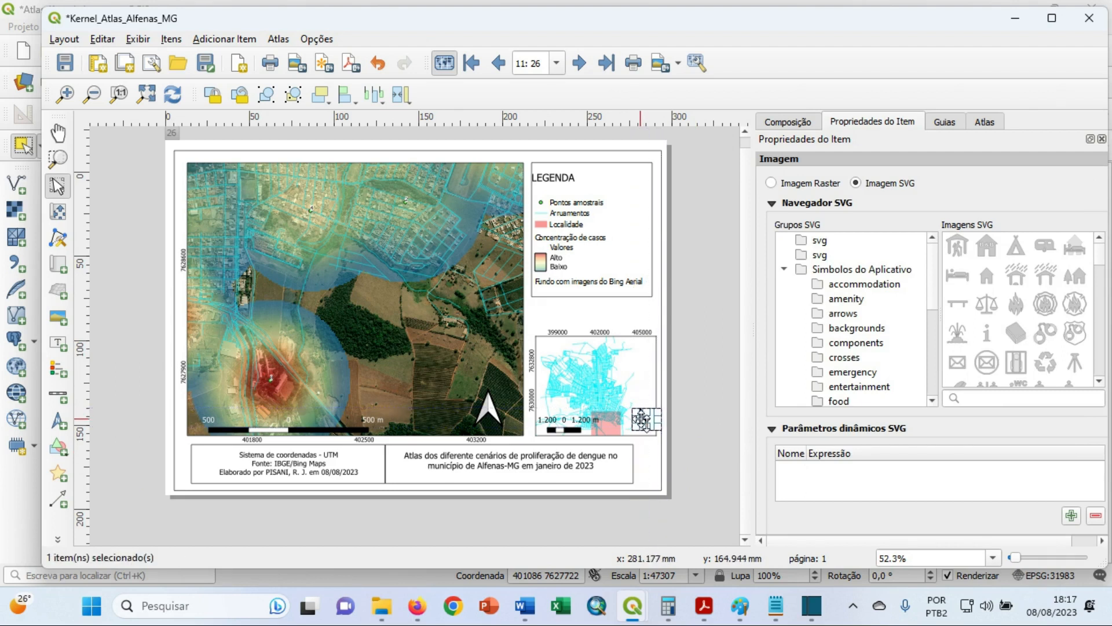
click(683, 453)
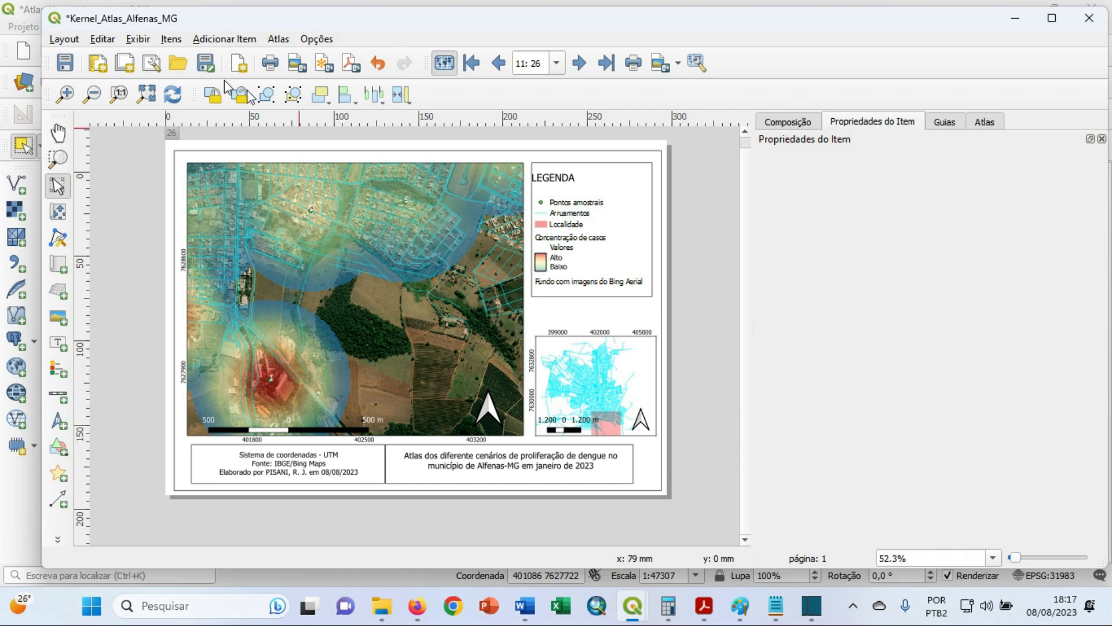
click(69, 66)
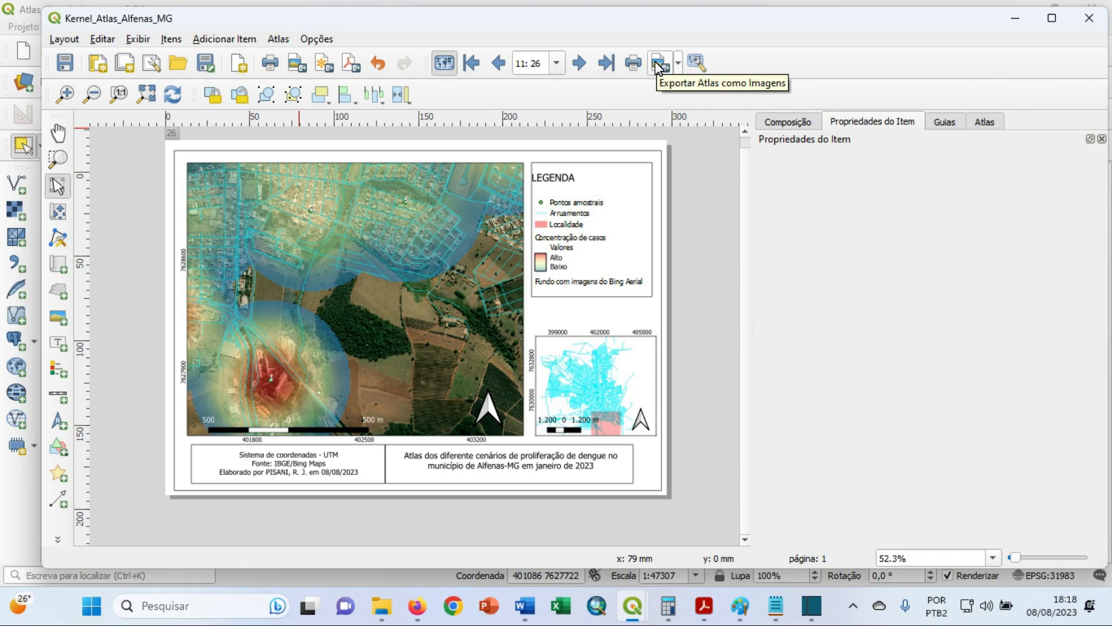
Export the atlas as a PDF named Atlas_Kernel_Alfenas2 in the Atlas folder, keeping the default PDF export options.
click(678, 63)
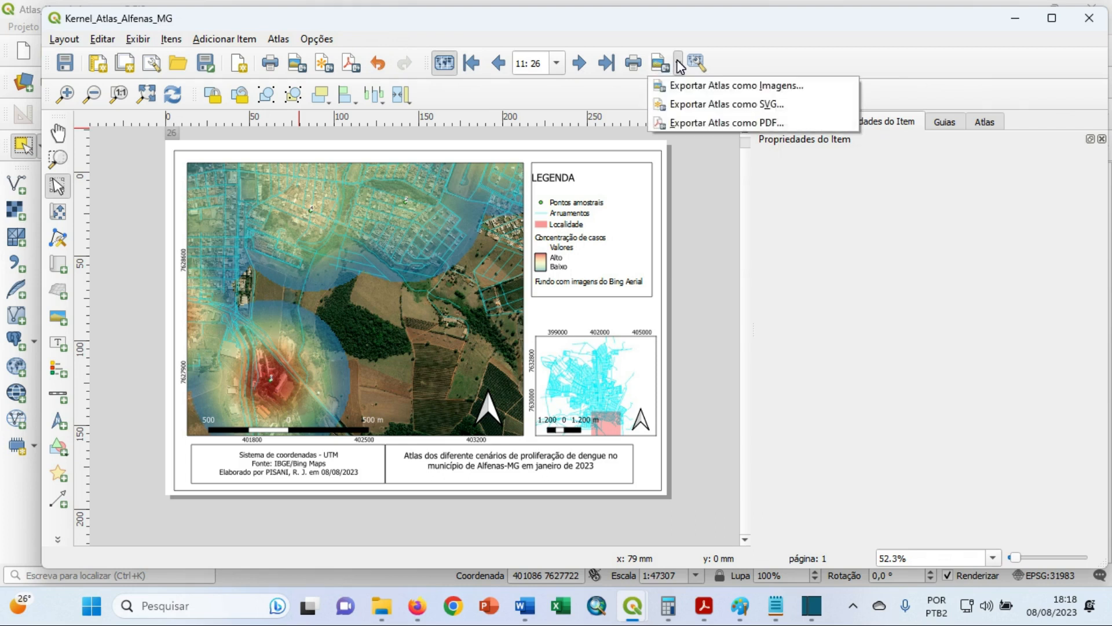
click(715, 123)
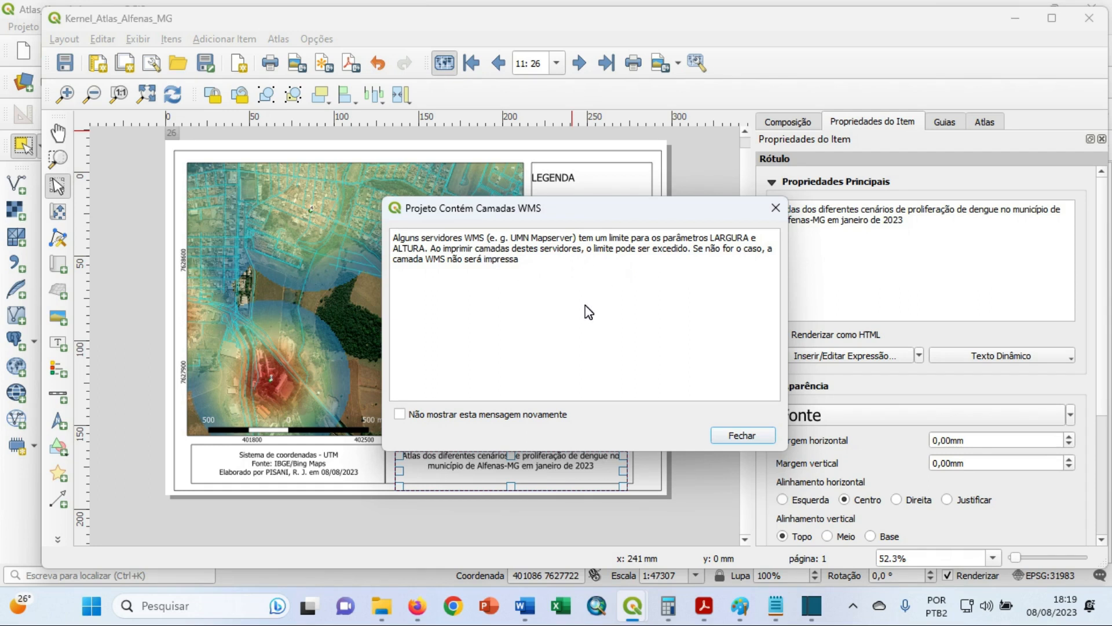
click(734, 437)
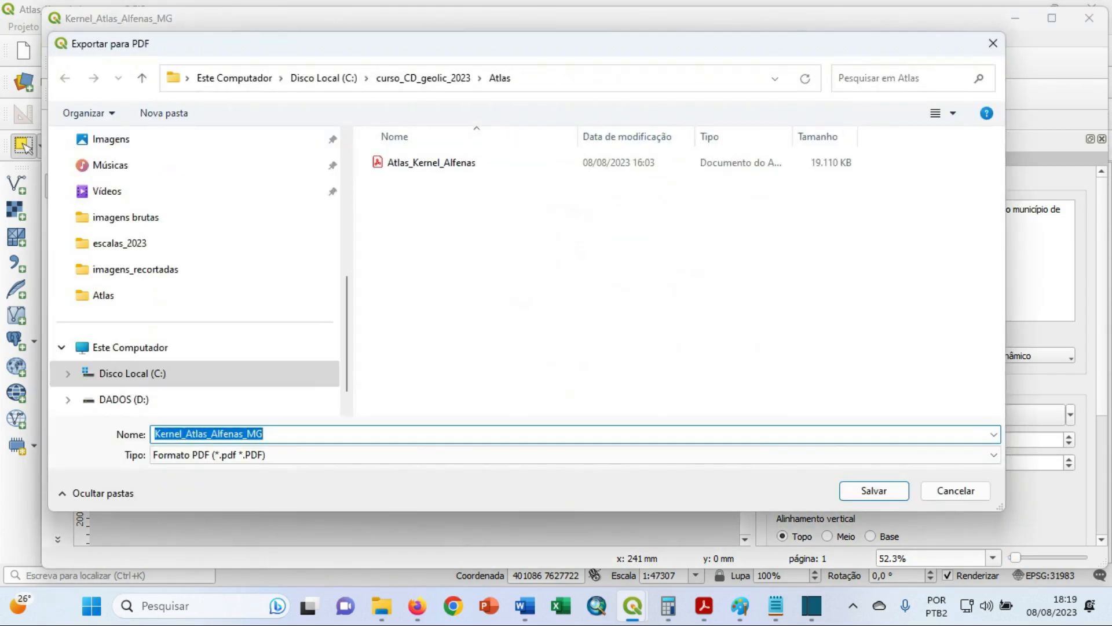
click(443, 163)
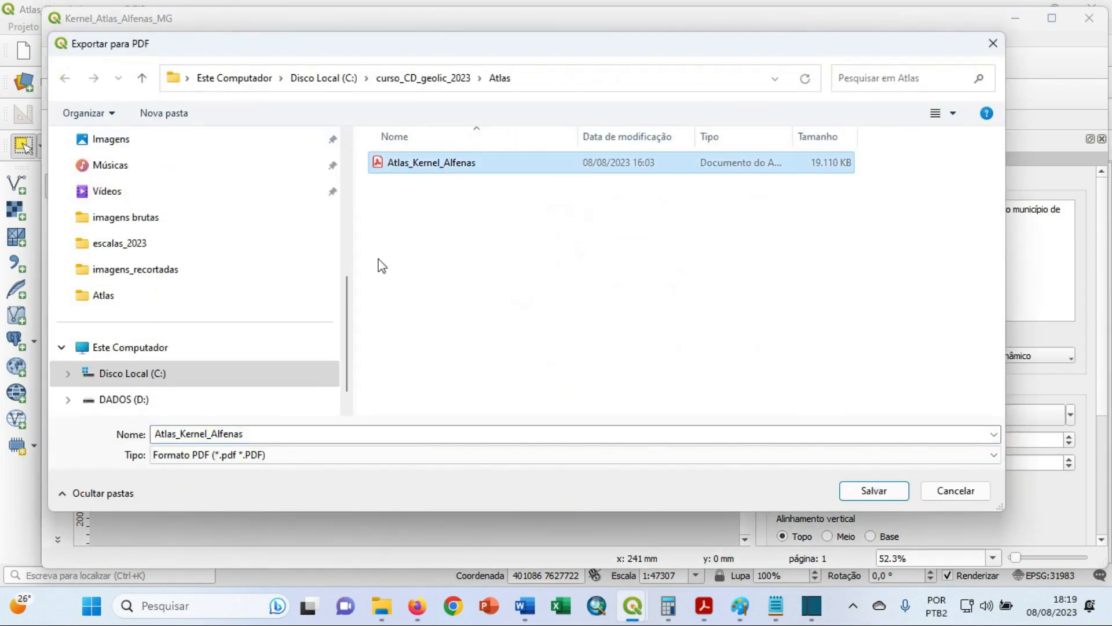
key(Tab)
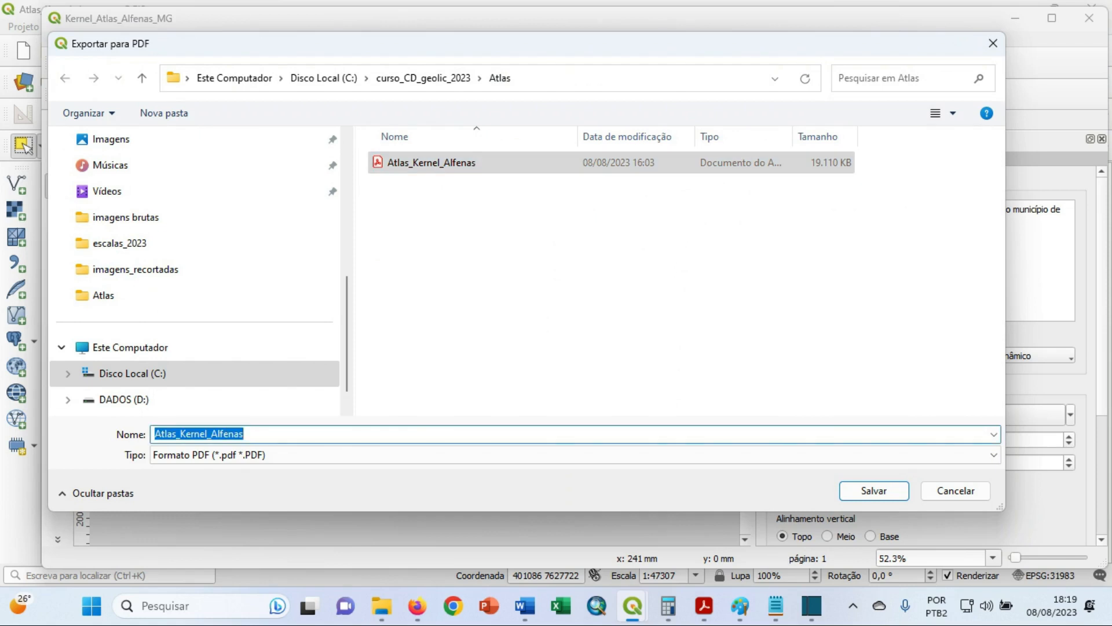
key(End)
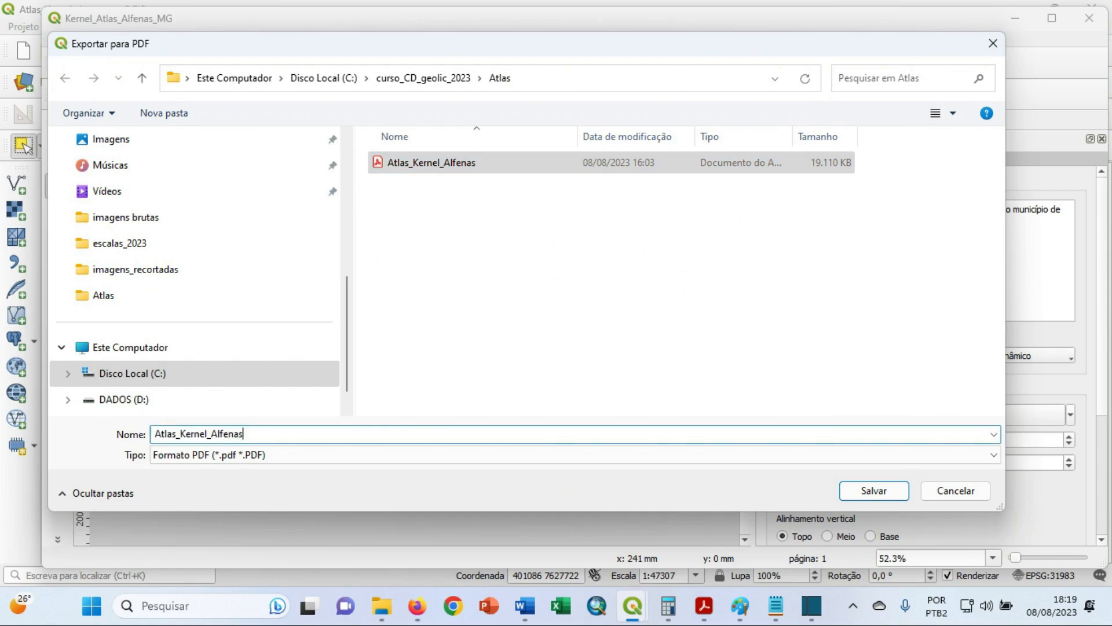
text(2)
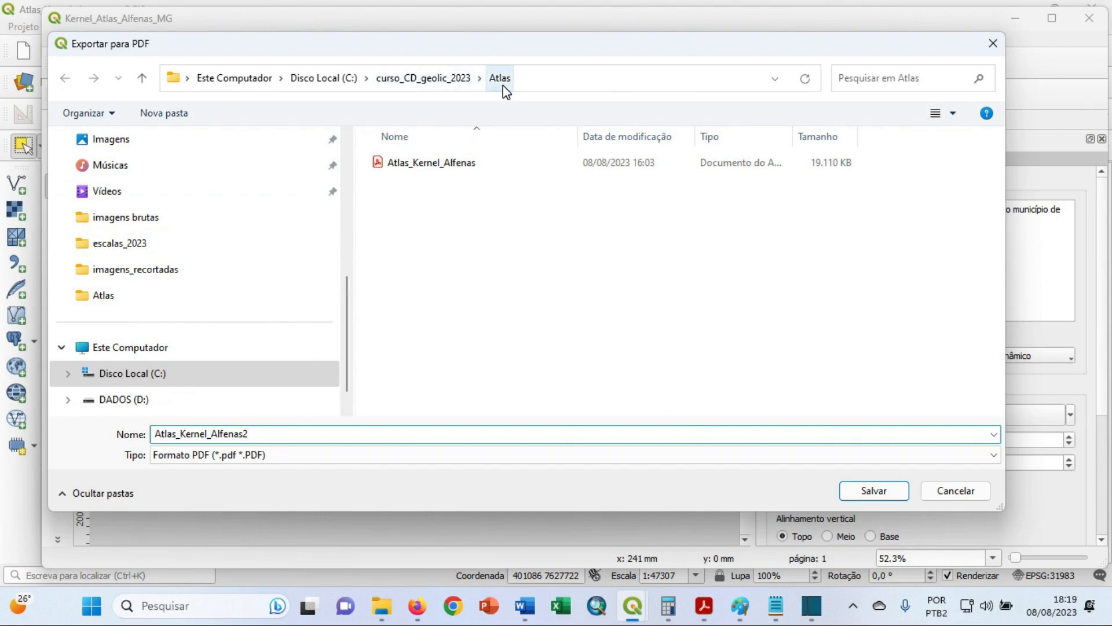
click(868, 494)
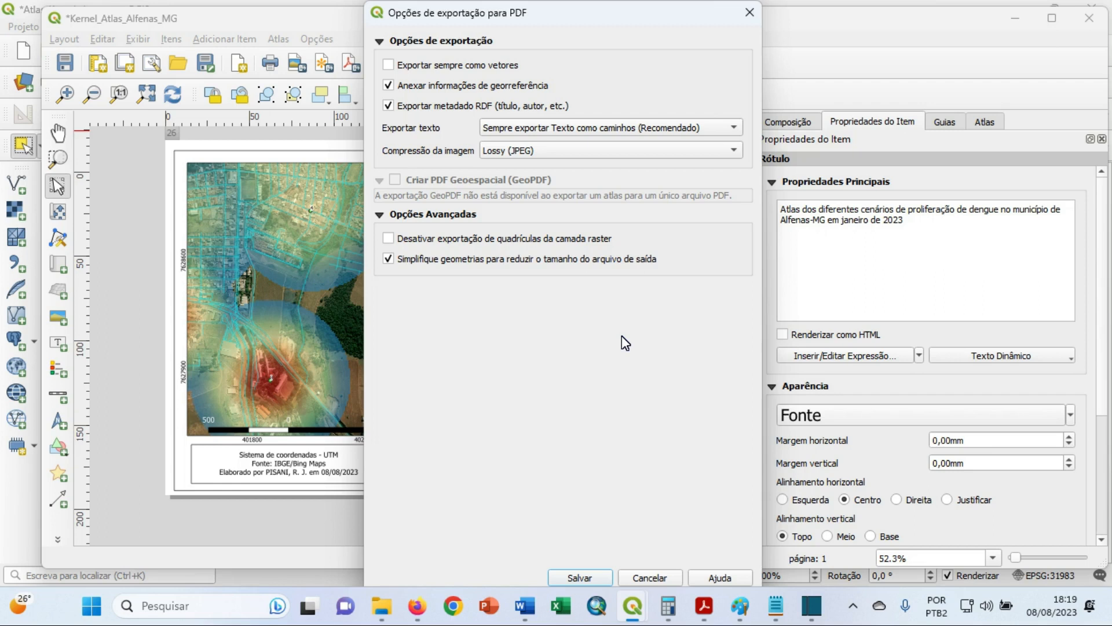
click(582, 573)
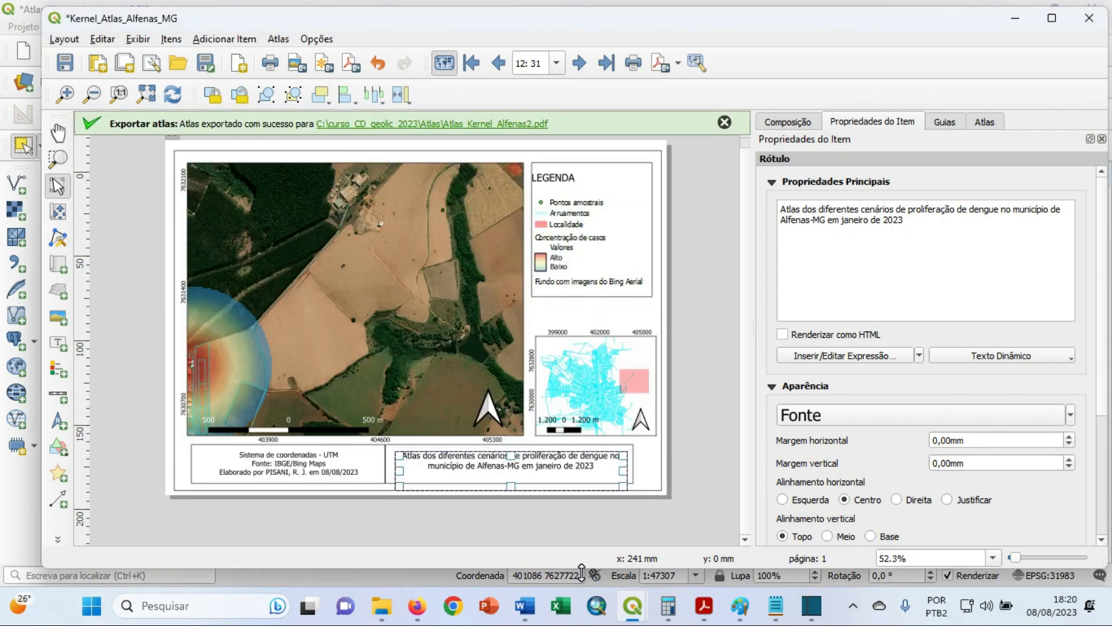
Open the exported Atlas_Kernel_Alfenas2 PDF from its folder in Adobe Acrobat Reader and view its second page with the tools pane collapsed.
click(479, 123)
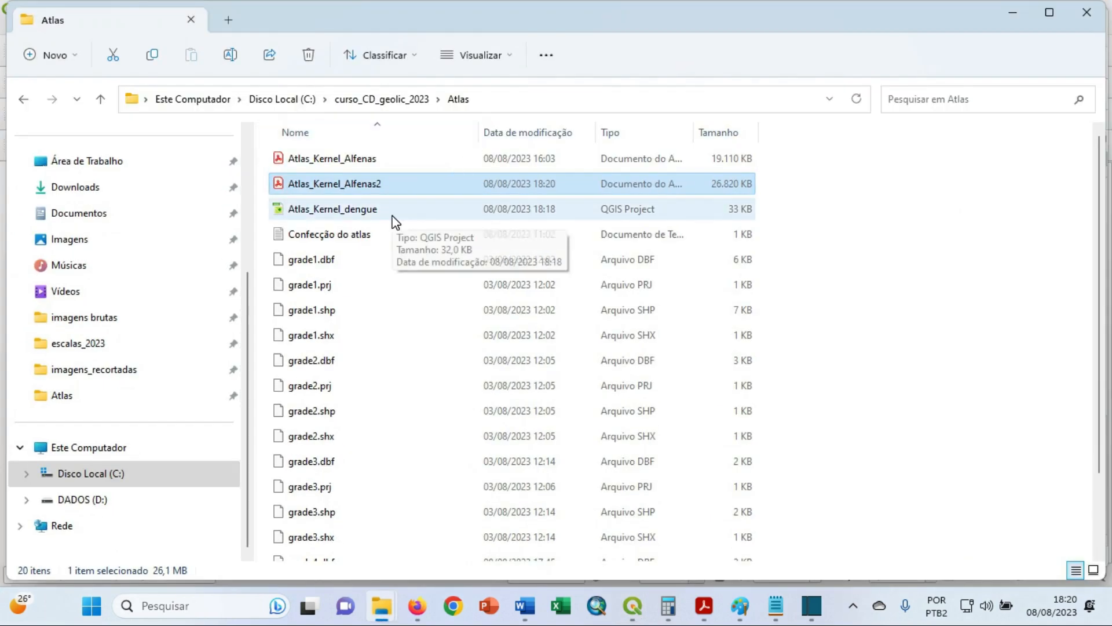
double_click(280, 182)
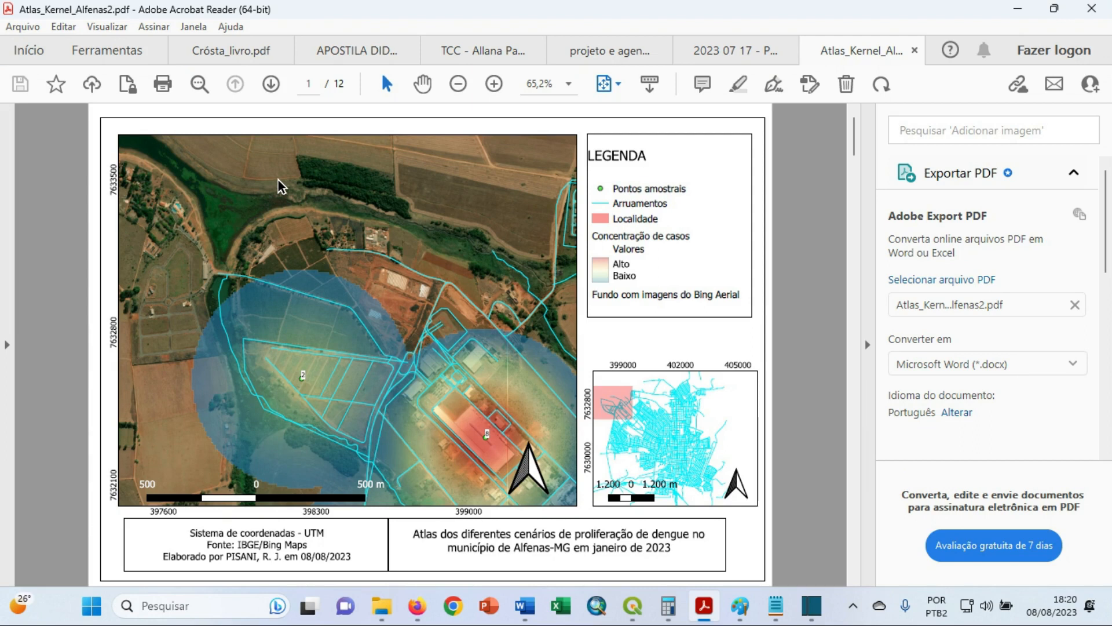
scroll(278, 182, down, 2)
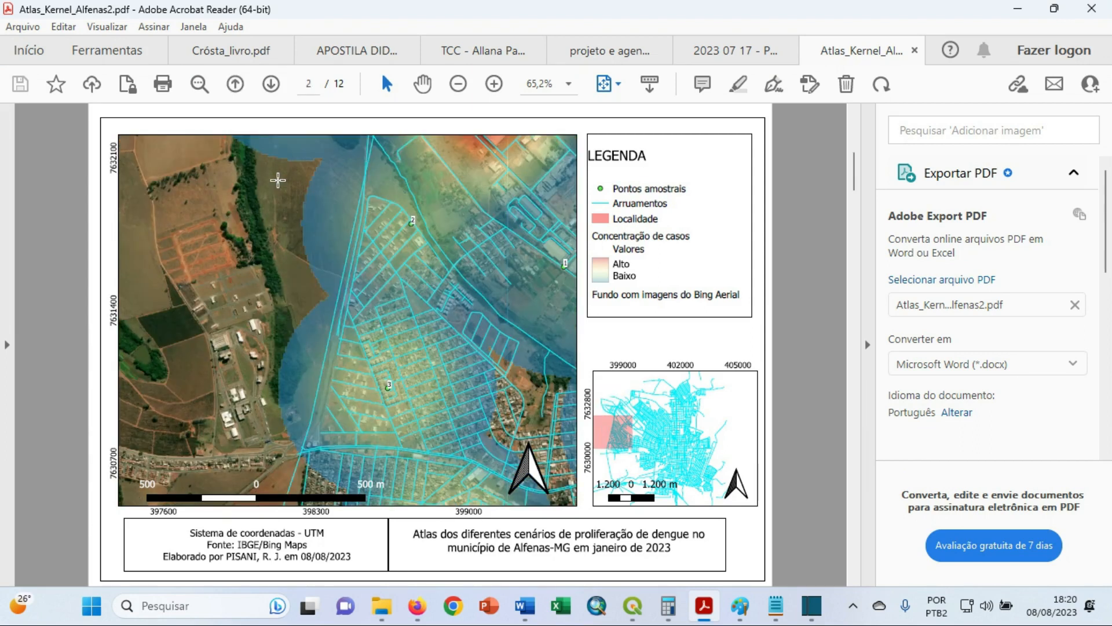
click(867, 348)
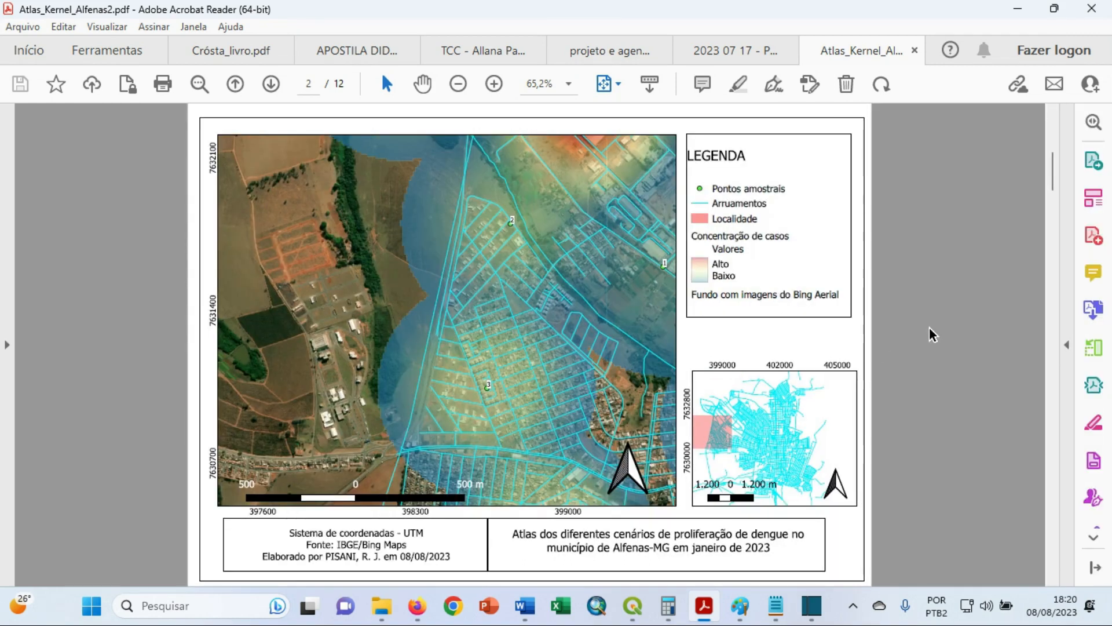